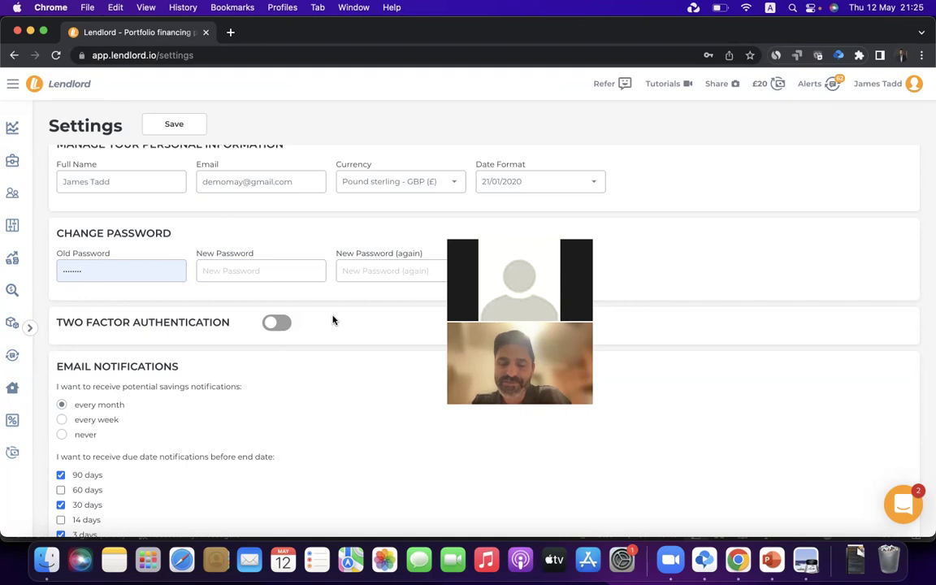
# Open a tenant's edit form from My Tenants, review it unchanged, and return to the list
pyautogui.click(10, 193)
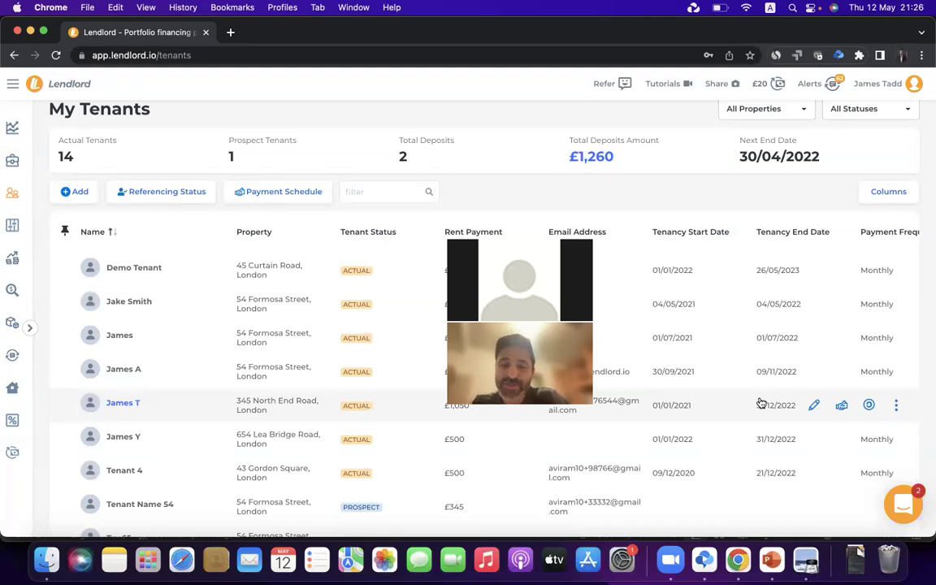
pyautogui.click(814, 405)
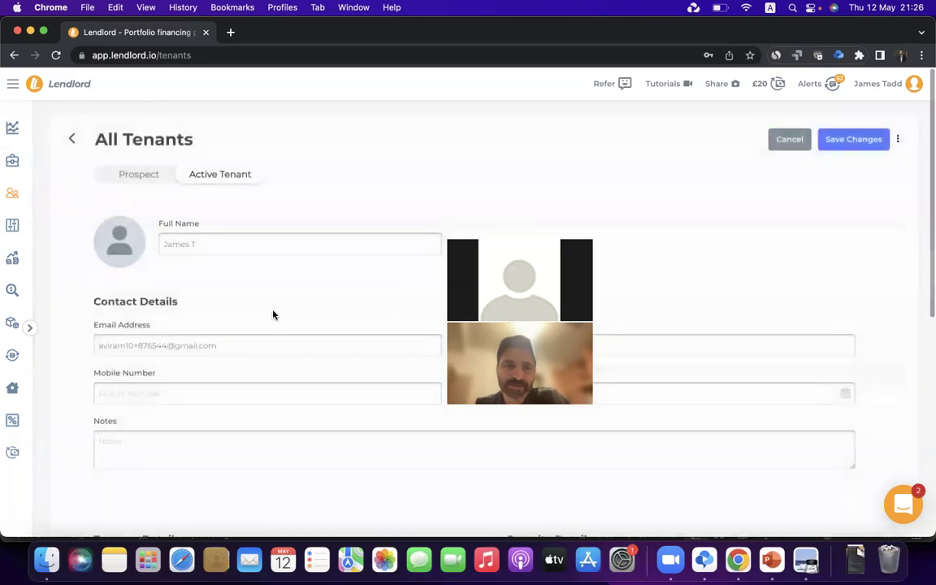
pyautogui.scroll(-3, 284, 333)
pyautogui.scroll(-1, 283, 333)
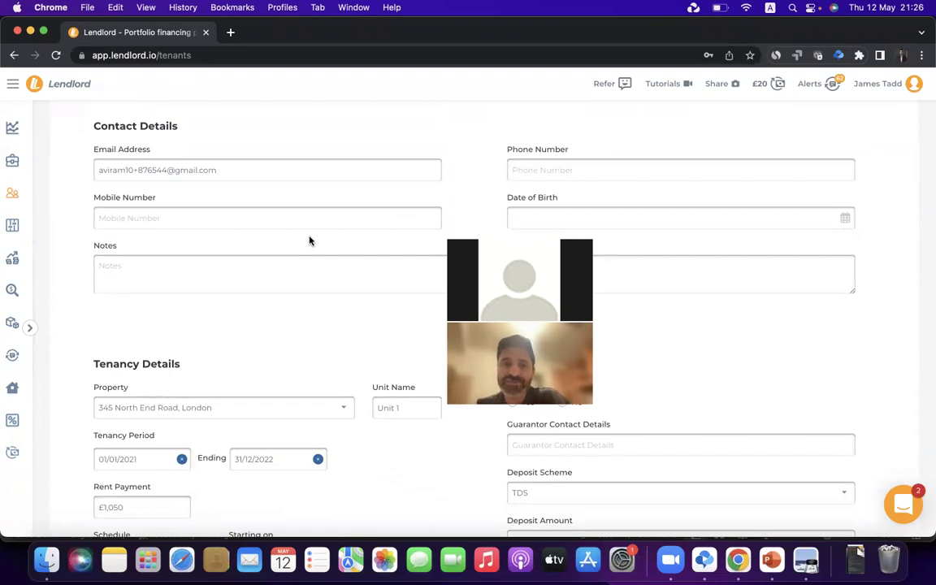
pyautogui.scroll(5, 308, 241)
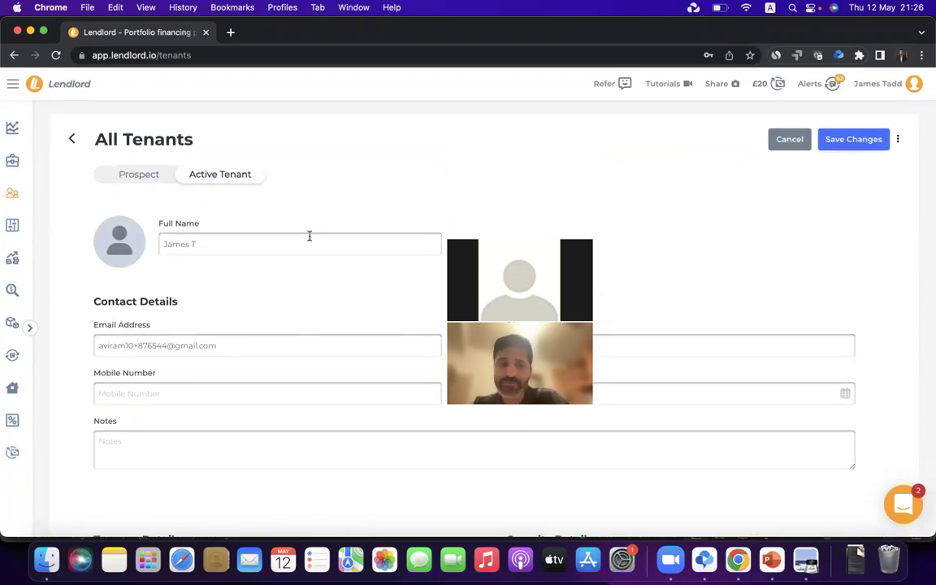
pyautogui.scroll(-6, 291, 300)
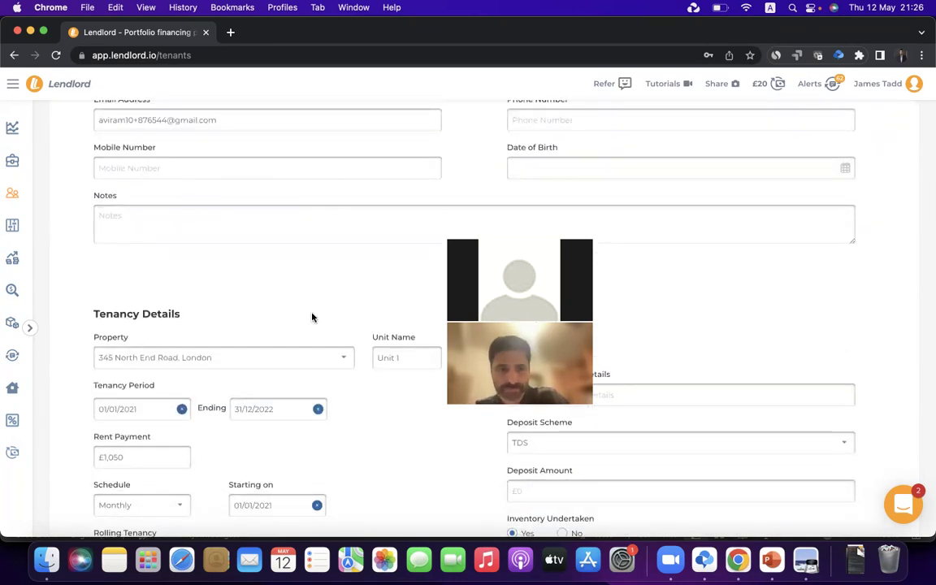
pyautogui.scroll(-5, 311, 318)
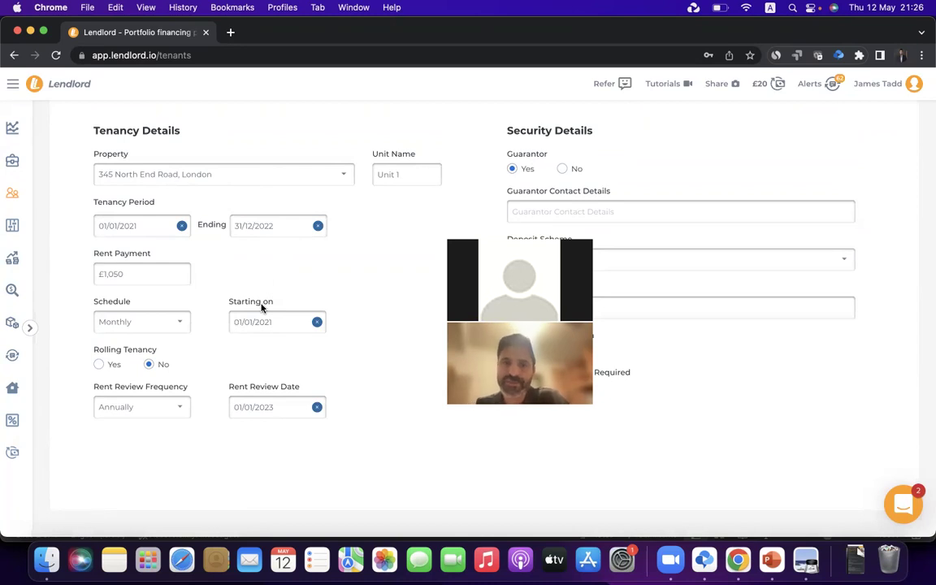
pyautogui.scroll(1, 262, 308)
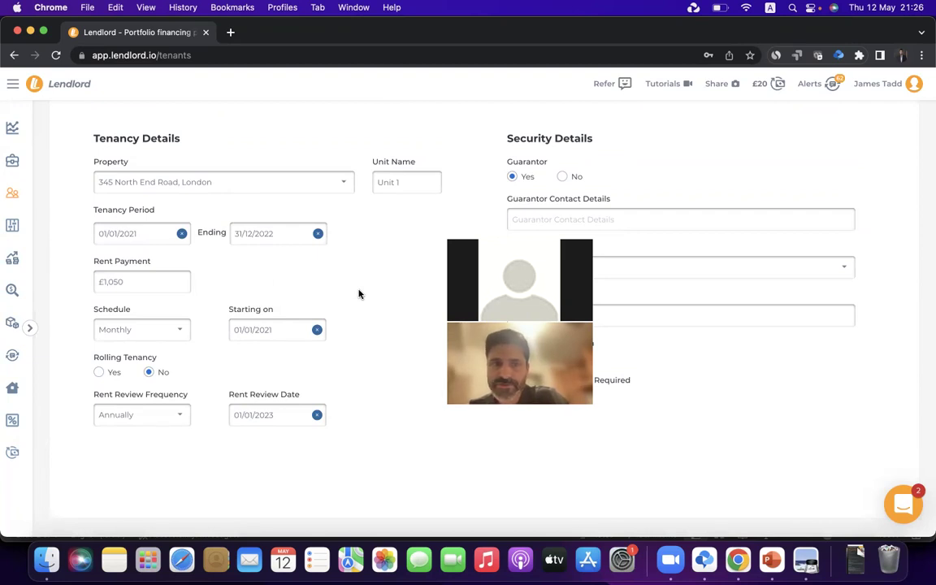
pyautogui.scroll(10, 358, 295)
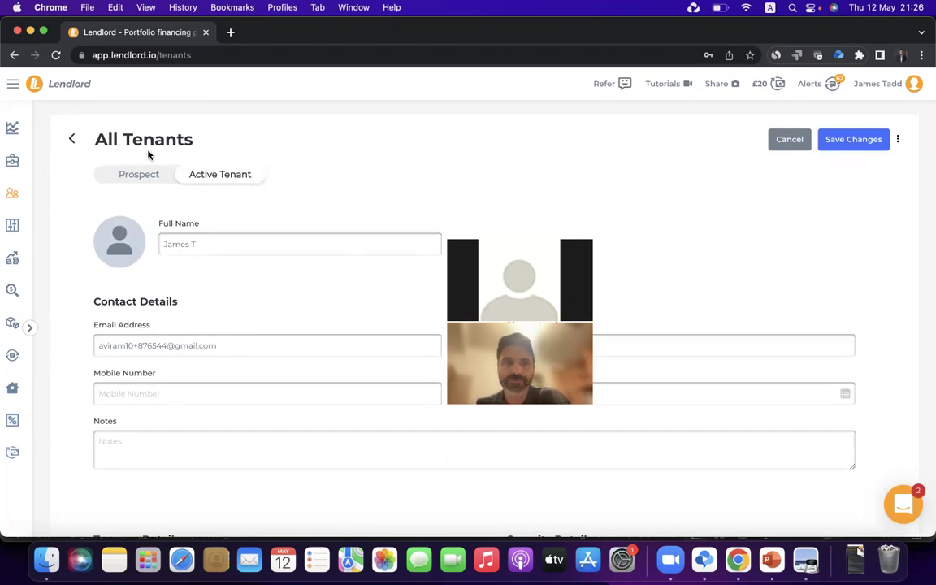
pyautogui.click(72, 140)
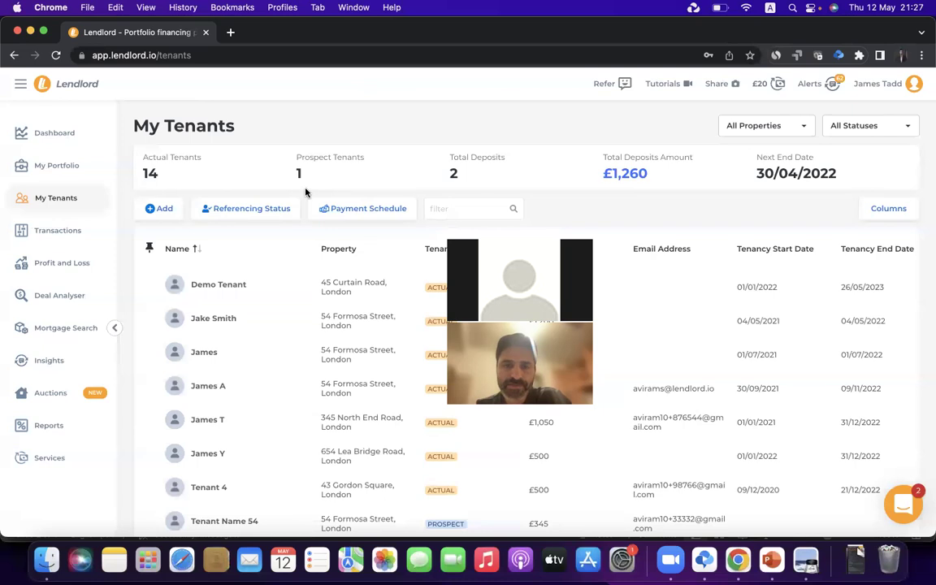
# Open May 2022 monthly expenses, edit the £32 Ground Rent entry, and cancel a receipt upload
pyautogui.click(86, 264)
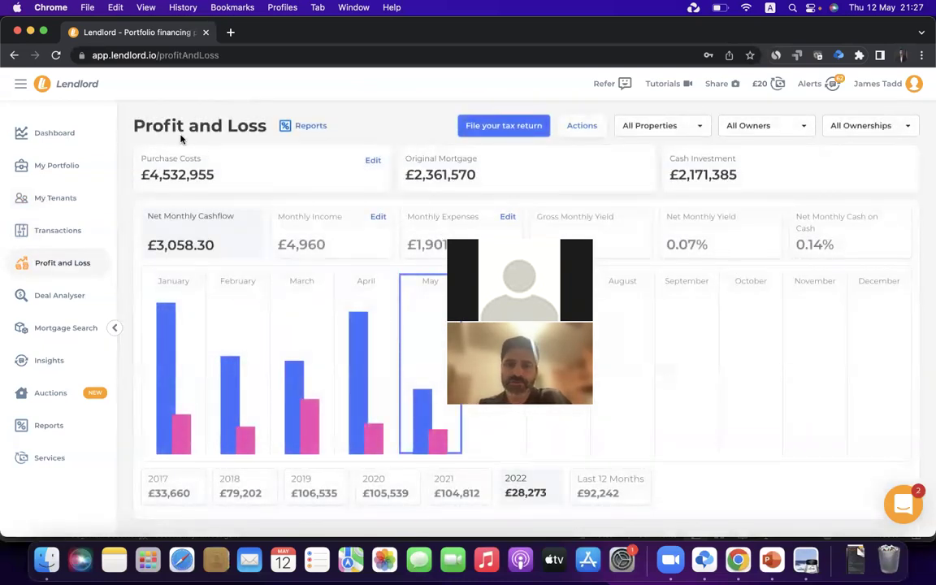
pyautogui.click(477, 232)
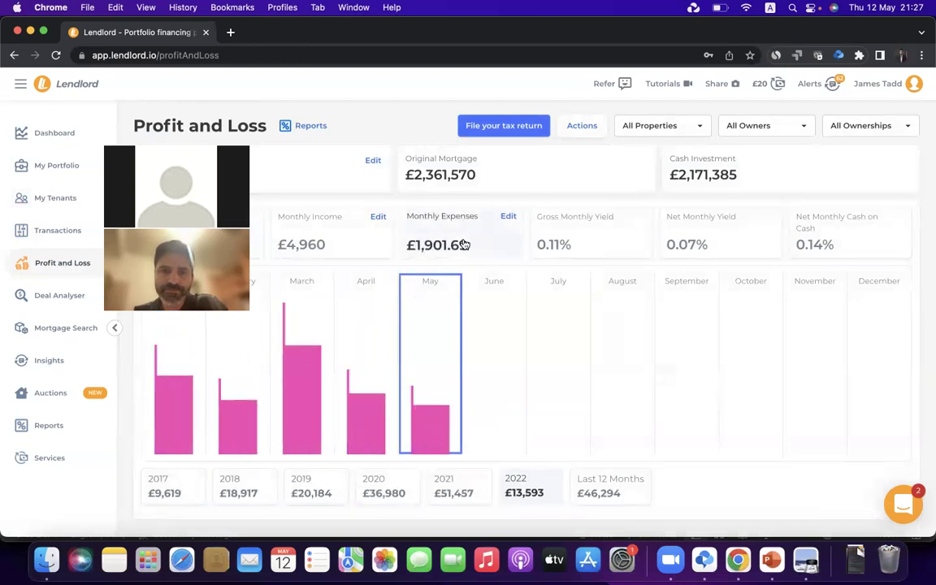
pyautogui.click(507, 217)
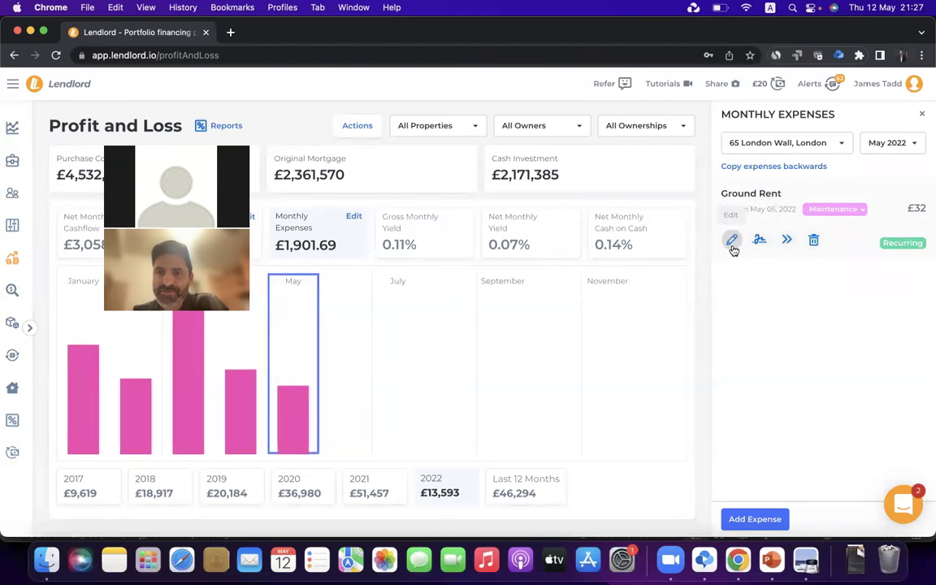
pyautogui.click(732, 241)
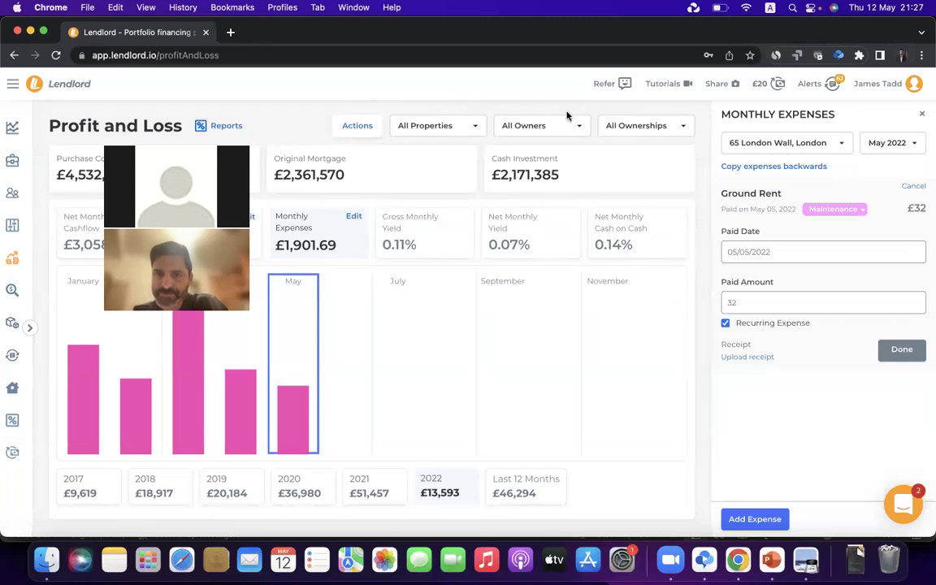
pyautogui.click(752, 357)
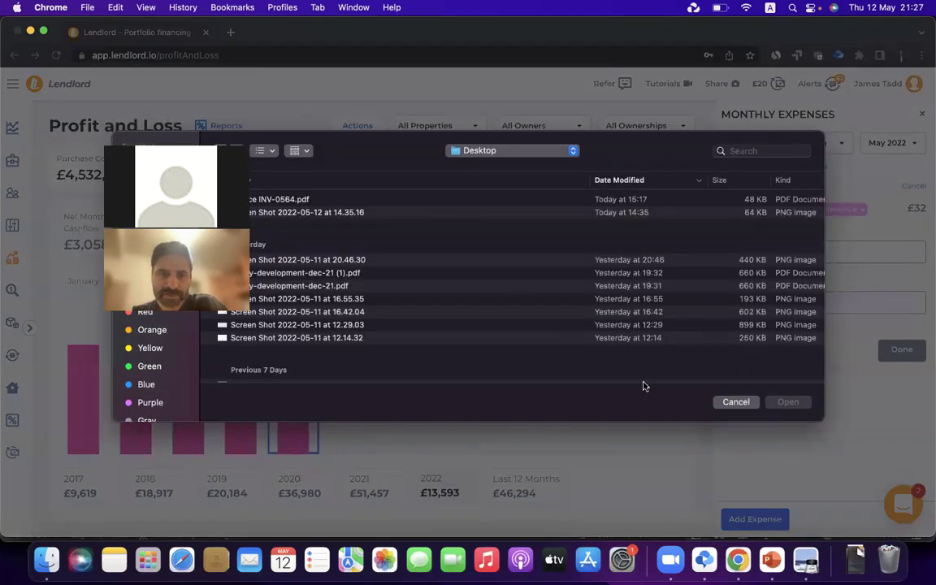
pyautogui.click(736, 402)
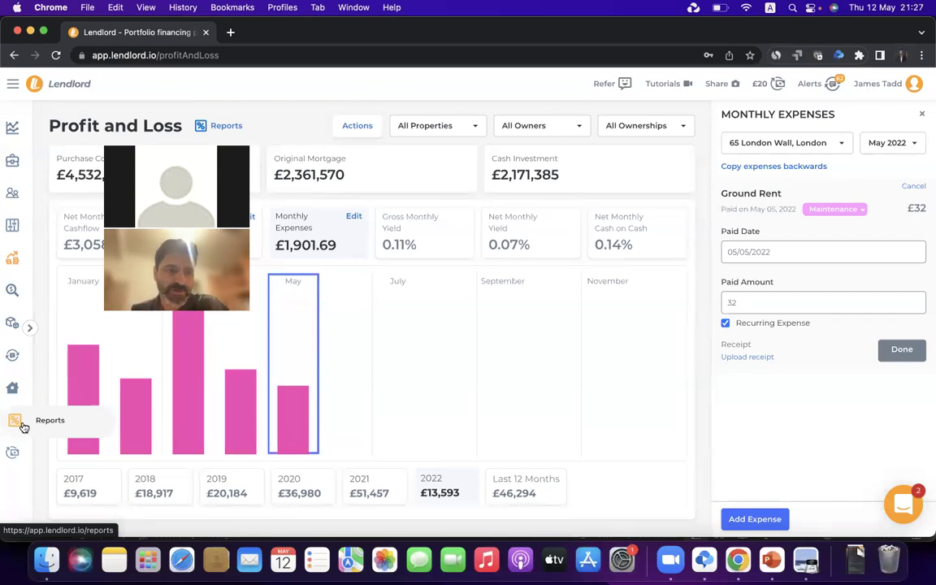
# Show the Expenses Breakdown report for the last financial year, 06/04/2021–05/04/2022
pyautogui.click(23, 425)
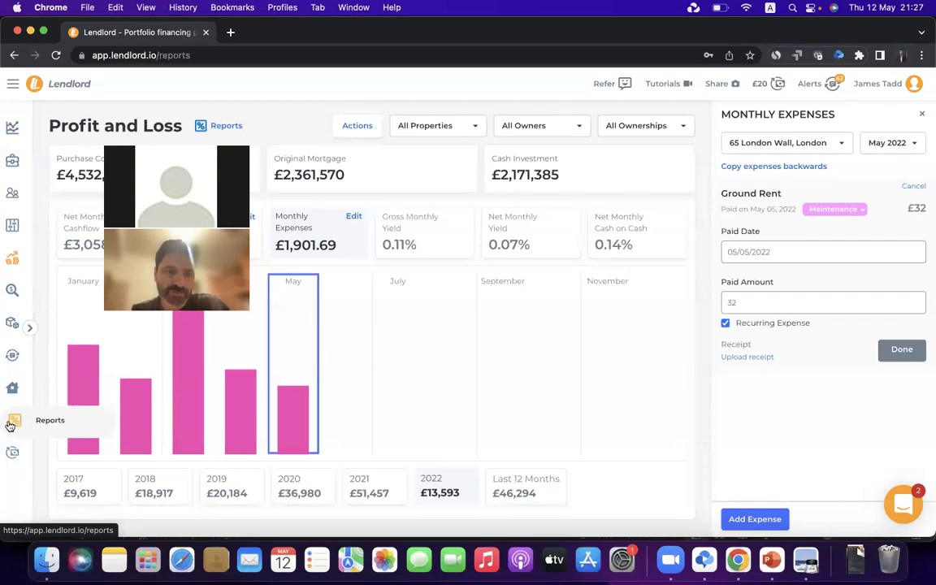
pyautogui.click(343, 150)
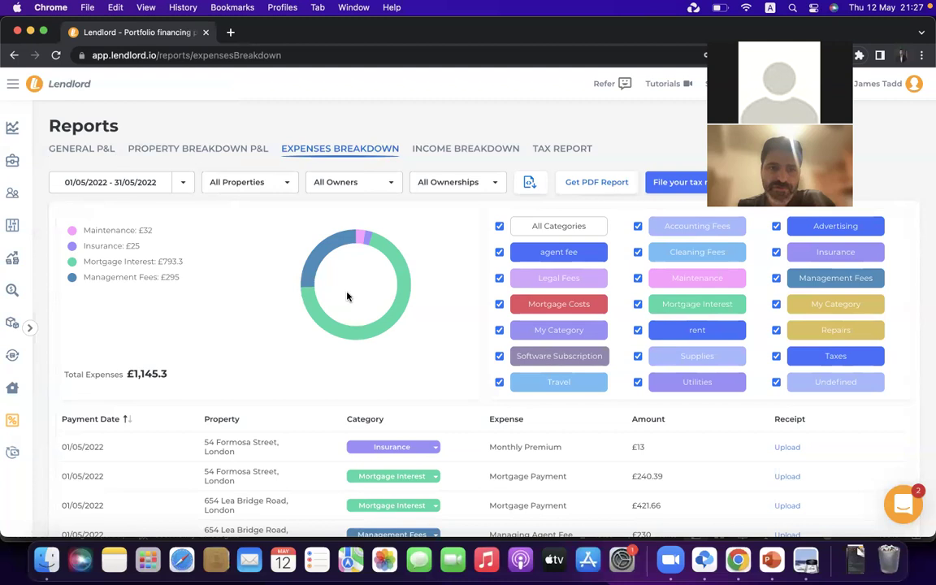
pyautogui.moveTo(407, 273)
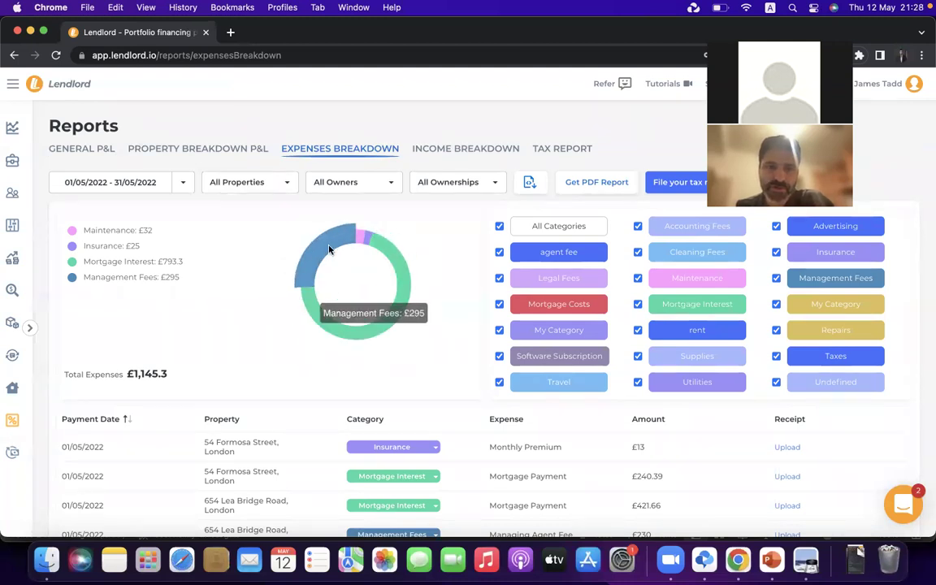
pyautogui.moveTo(346, 240)
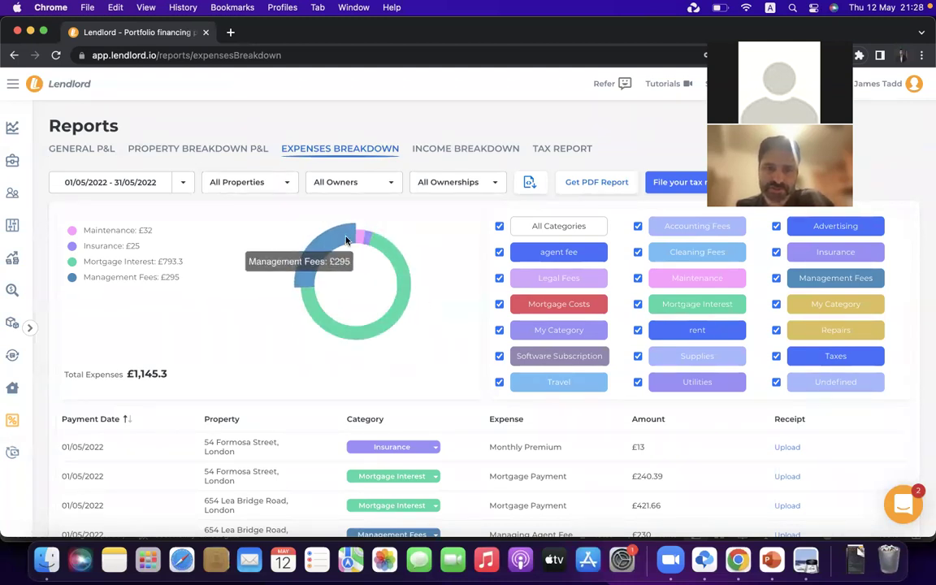
pyautogui.click(184, 183)
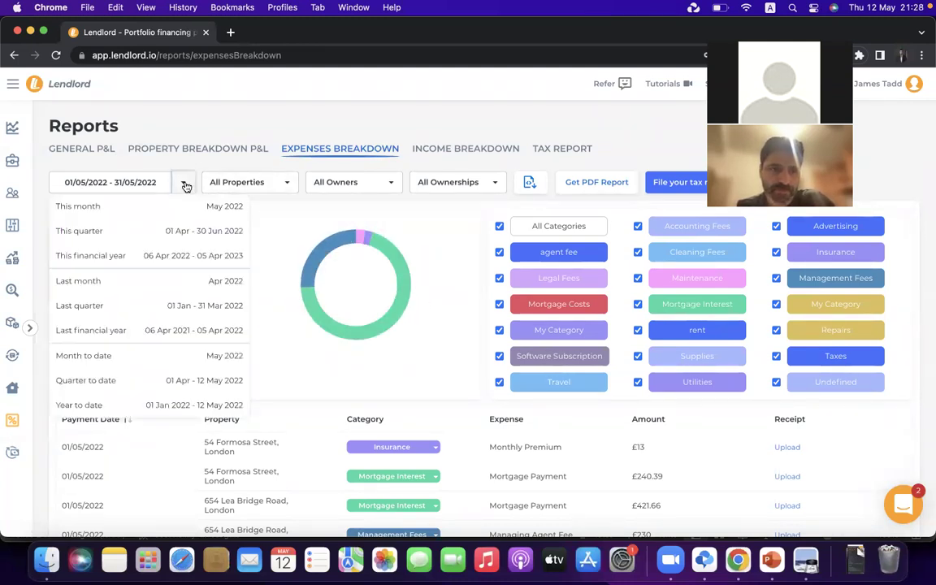
pyautogui.click(161, 331)
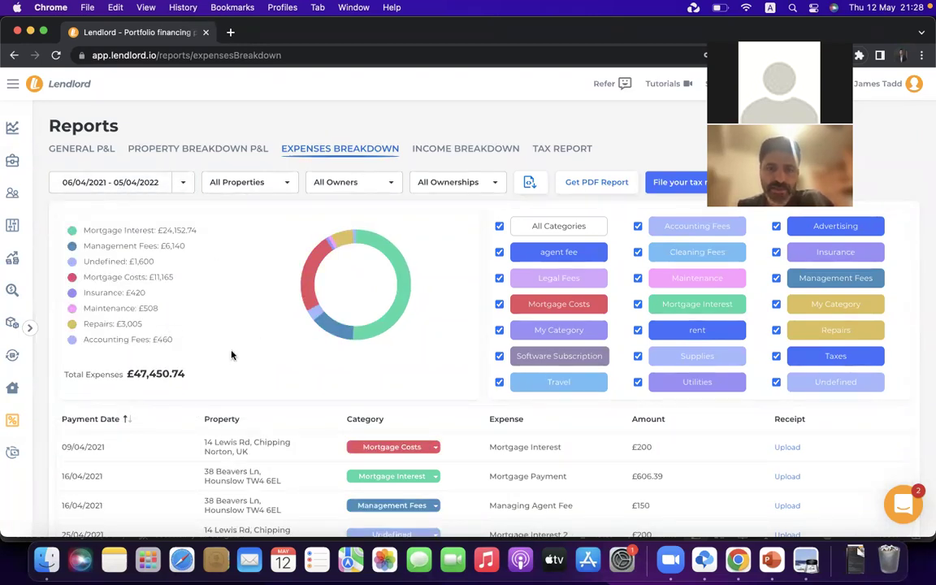
pyautogui.scroll(-5, 231, 354)
pyautogui.scroll(5, 231, 359)
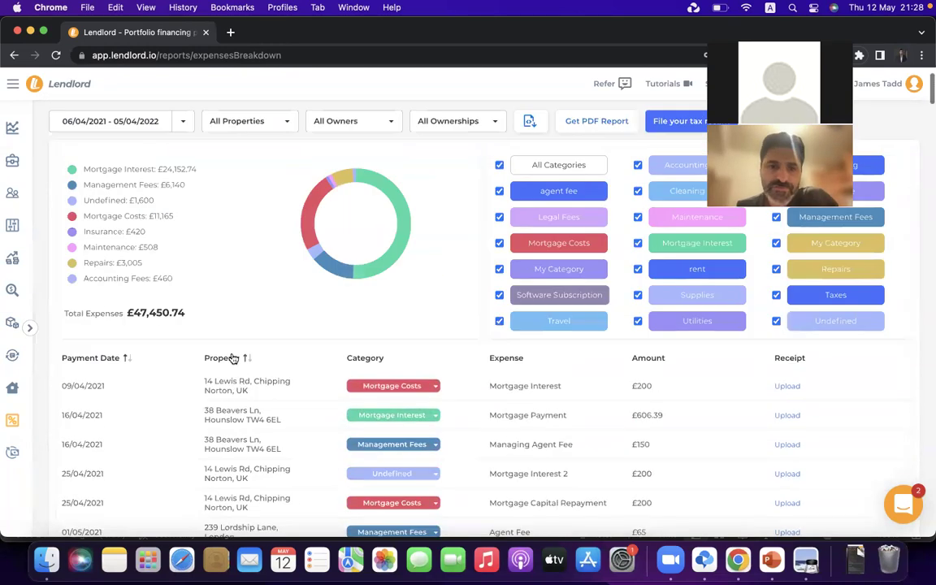
pyautogui.scroll(-3, 230, 359)
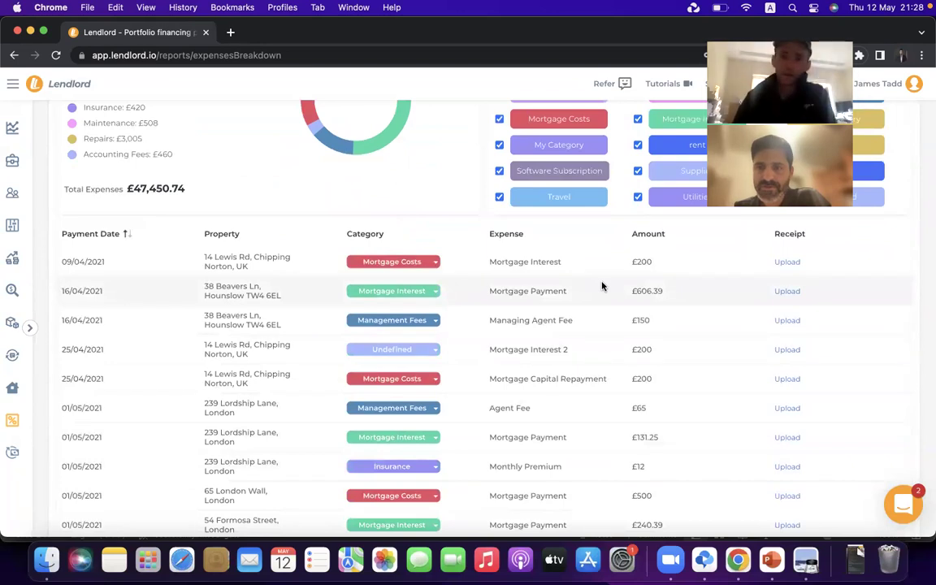
pyautogui.scroll(1, 830, 270)
pyautogui.scroll(2, 787, 269)
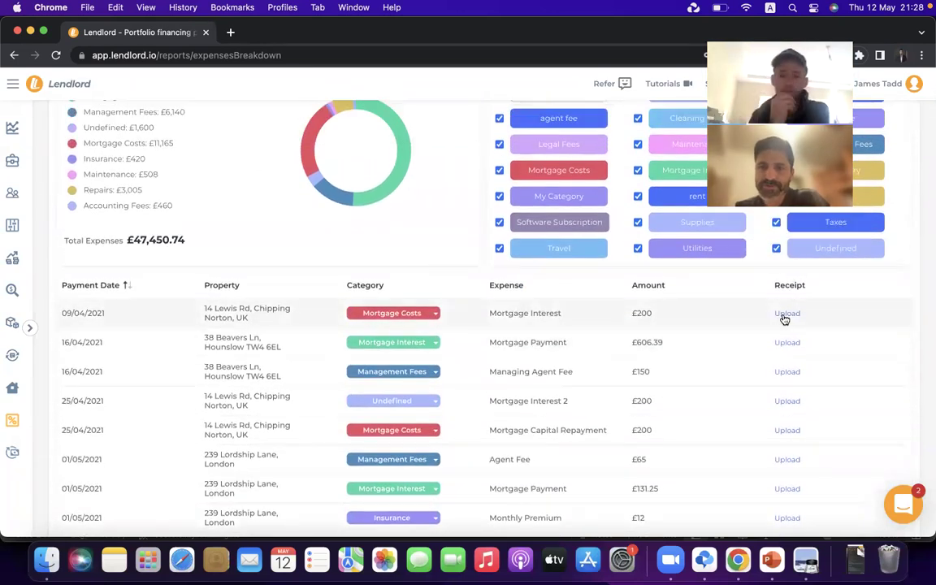
# Start a receipt upload for the first expense, then cancel it without uploading
pyautogui.click(786, 313)
pyautogui.click(731, 405)
pyautogui.scroll(-5, 730, 409)
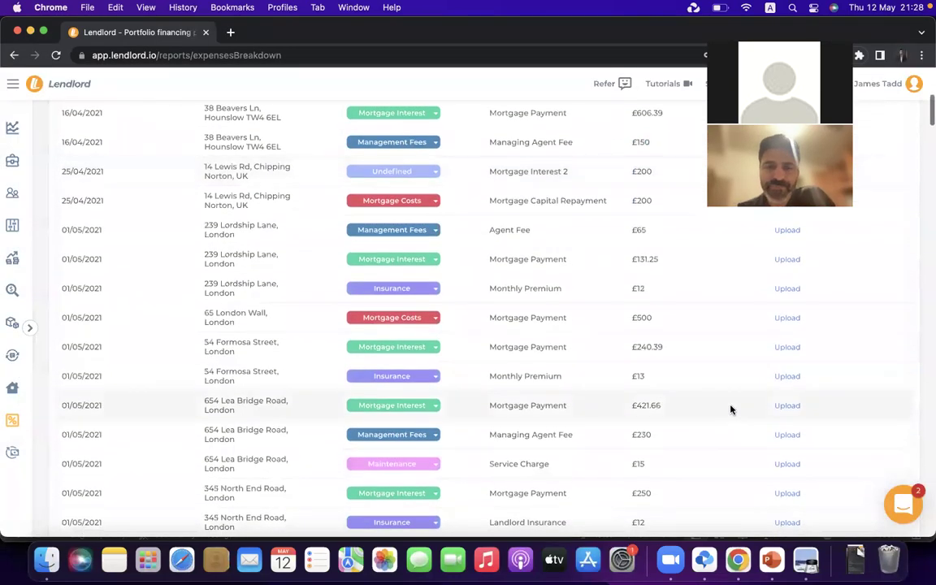
pyautogui.scroll(10, 732, 409)
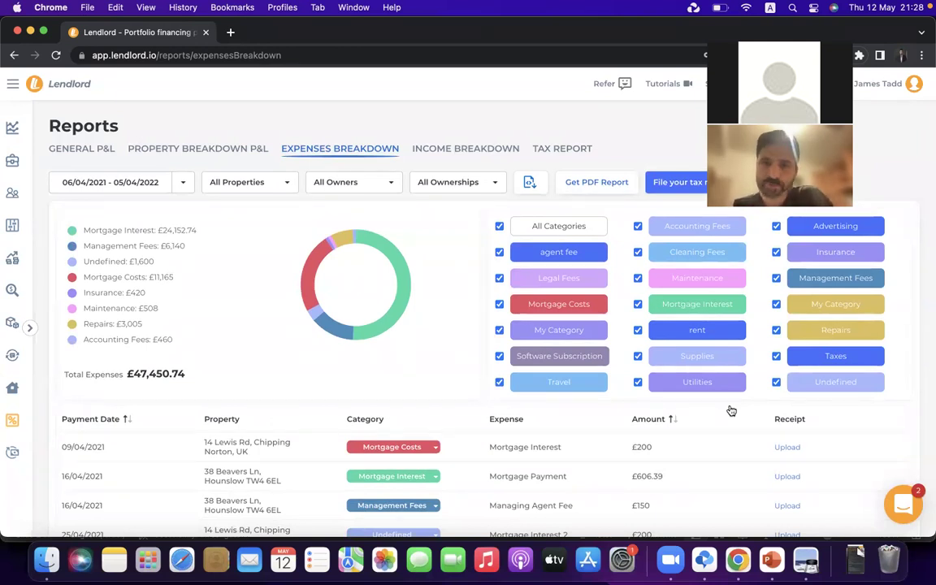
pyautogui.scroll(-4, 731, 411)
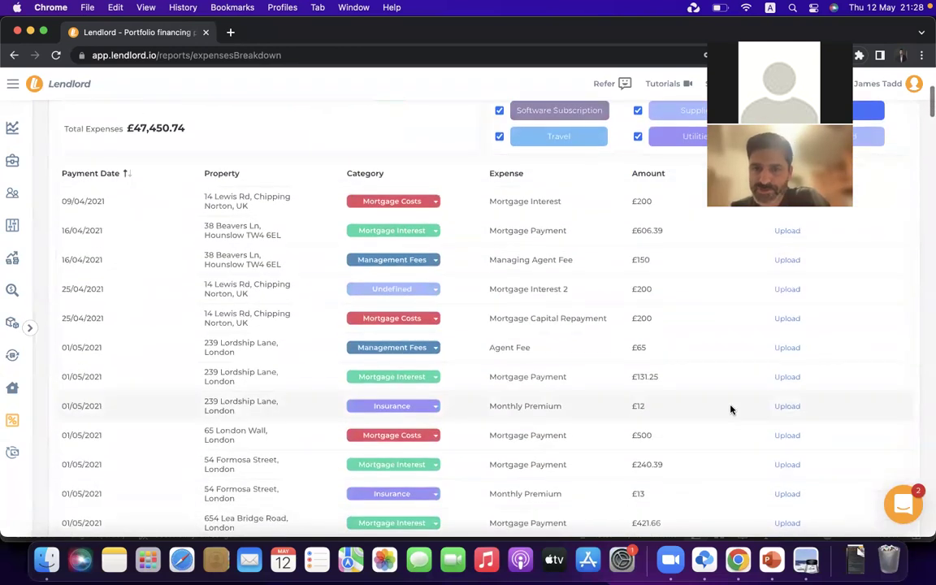
pyautogui.scroll(4, 731, 410)
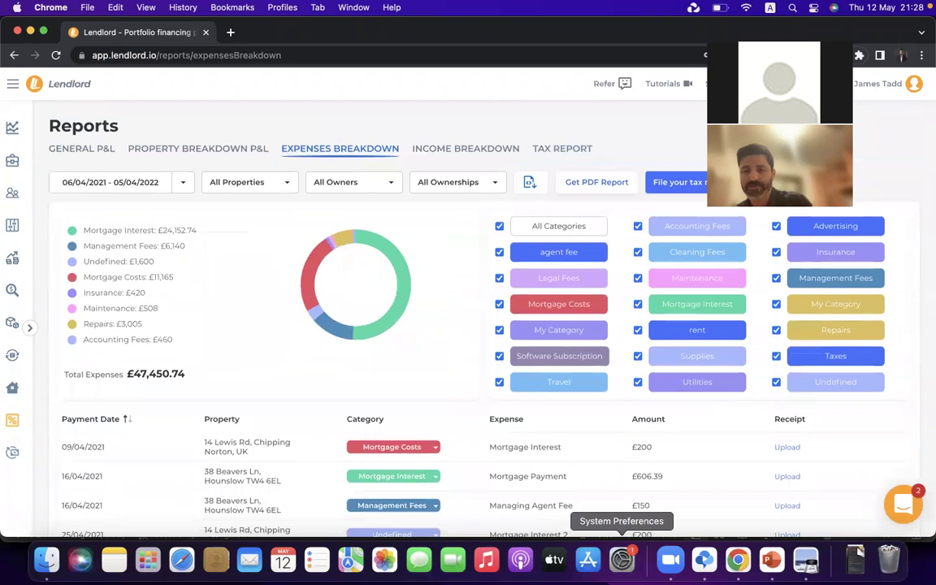
pyautogui.click(768, 559)
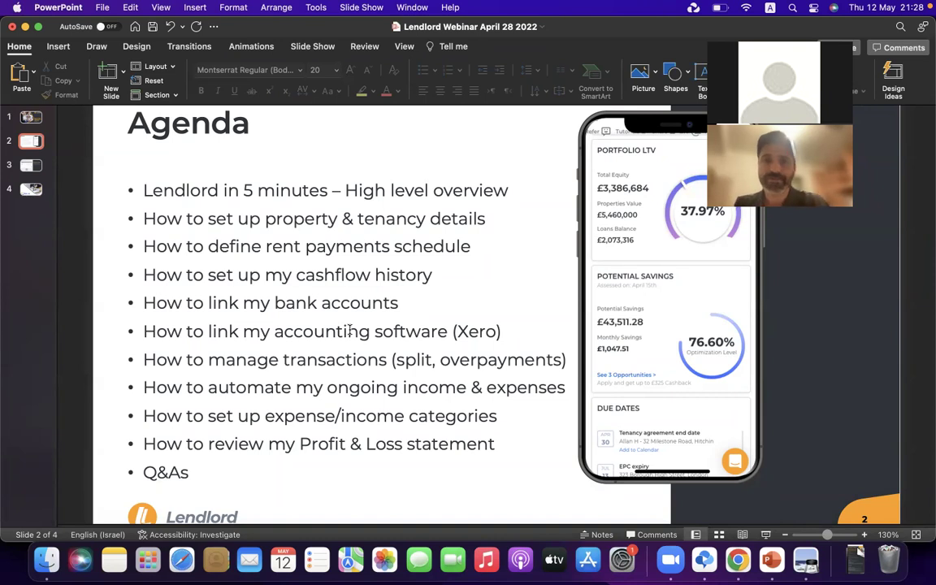
pyautogui.tripleClick(255, 301)
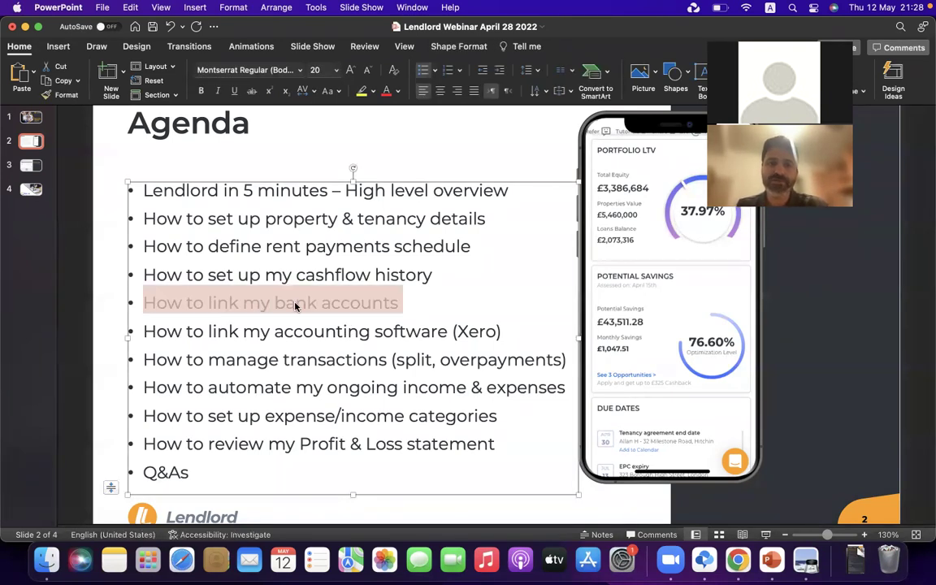
pyautogui.click(326, 329)
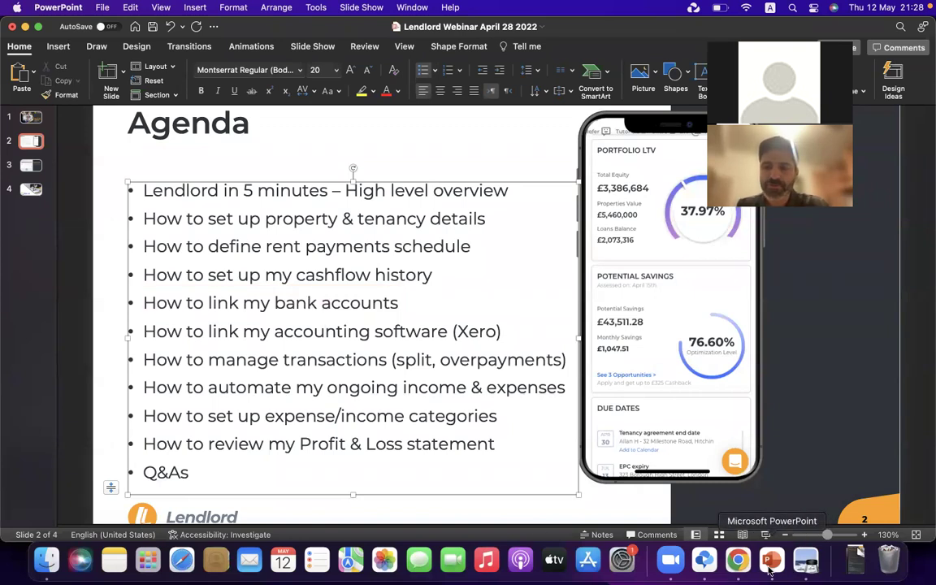
pyautogui.click(737, 561)
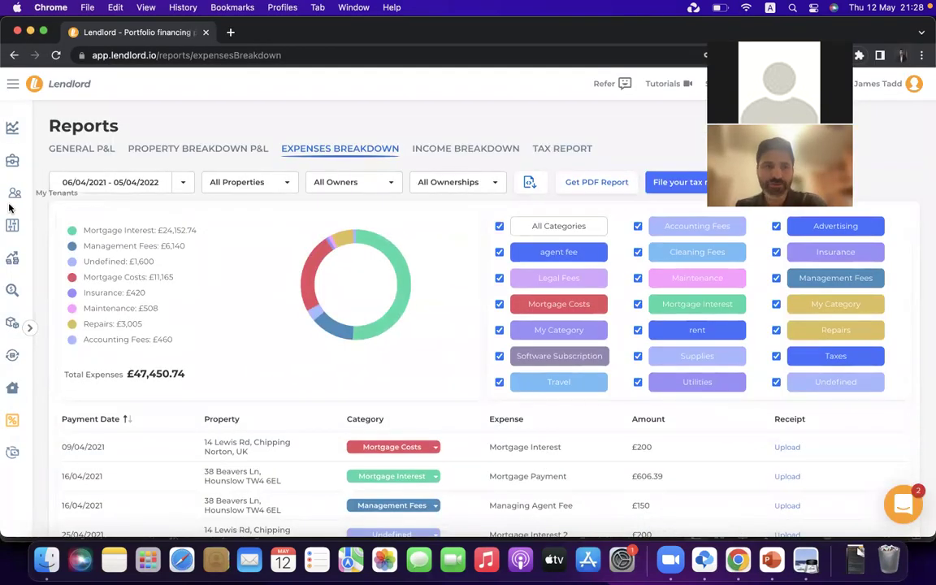
# Go via Profit and Loss to the Transactions list of unallocated items for 12/04/2022–12/05/2022
pyautogui.click(16, 258)
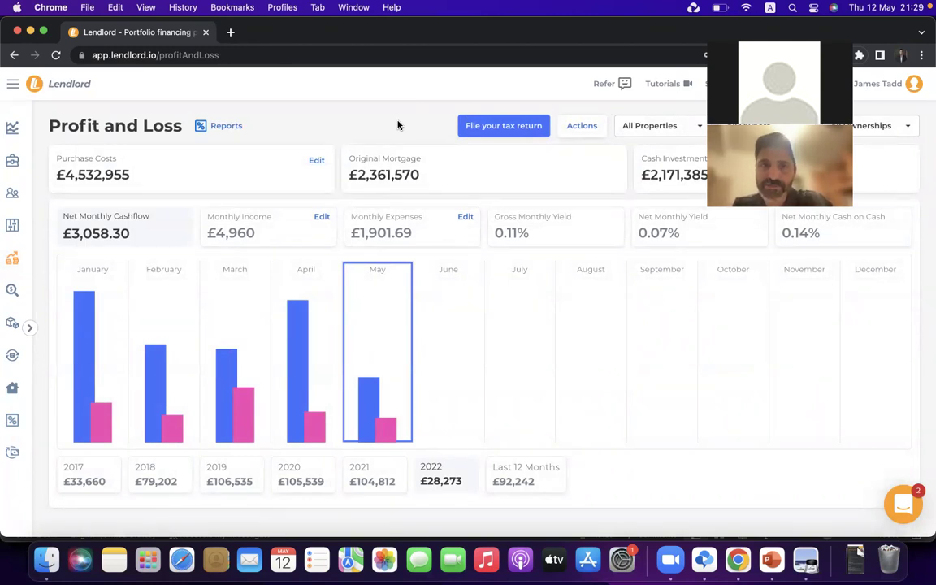
pyautogui.click(19, 230)
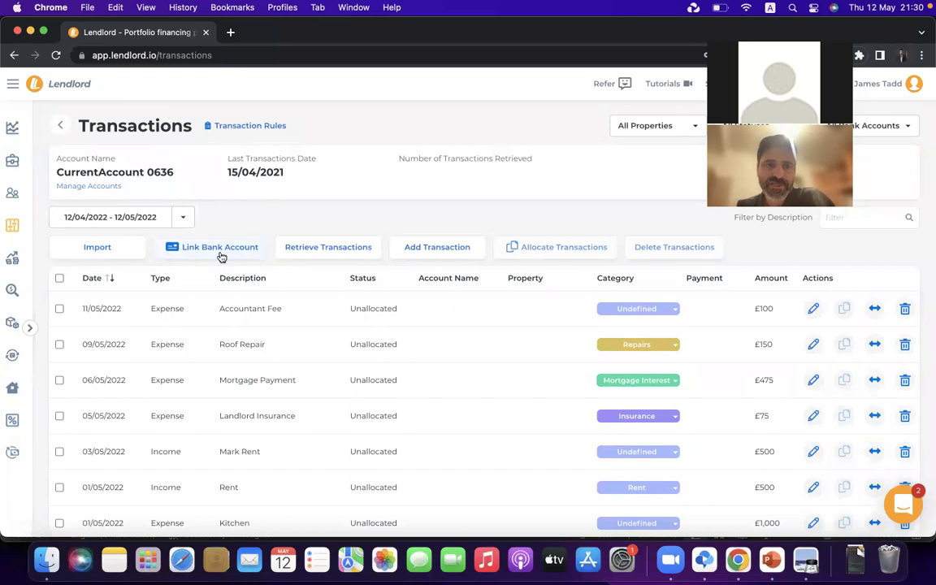
# Start linking a bank account, continuing past the connected-accounts notice to Plaid's consent dialog
pyautogui.click(216, 254)
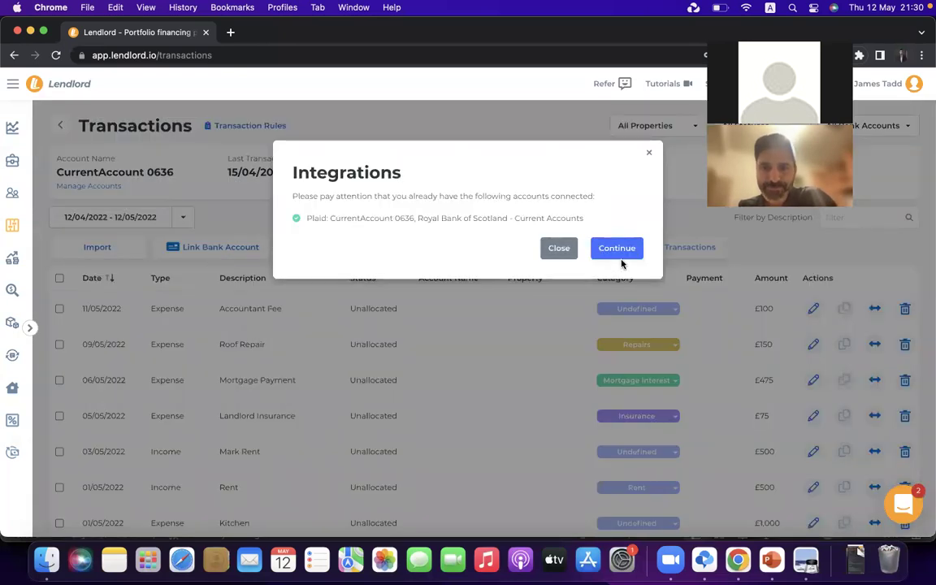
pyautogui.click(615, 248)
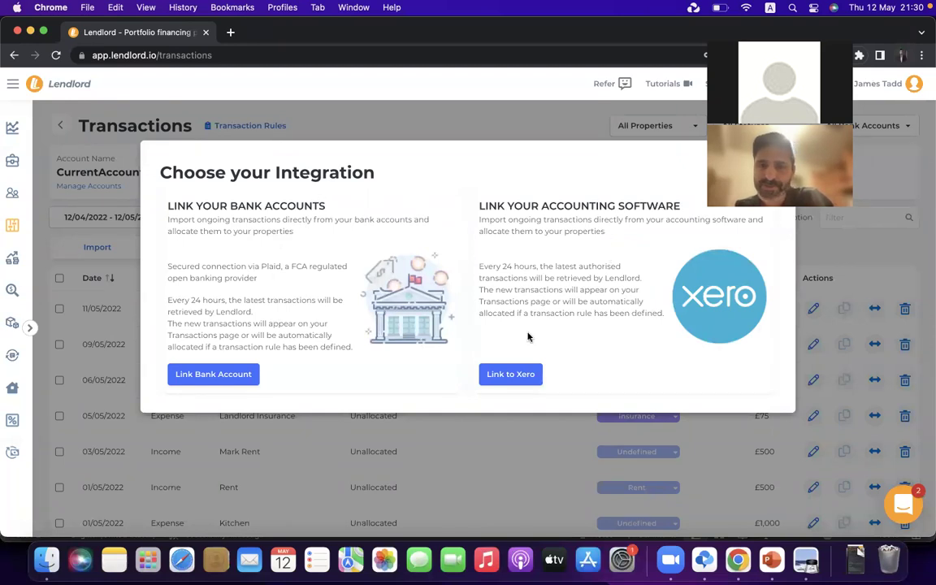
pyautogui.click(213, 375)
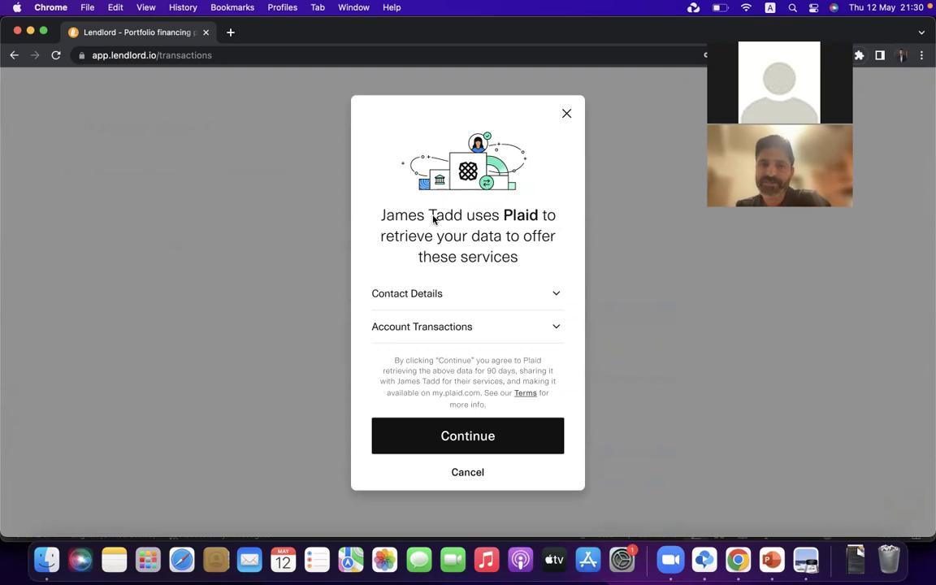
# Accept Plaid's terms and choose Royal Bank of Scotland - Current Accounts, continuing on desktop
pyautogui.click(508, 445)
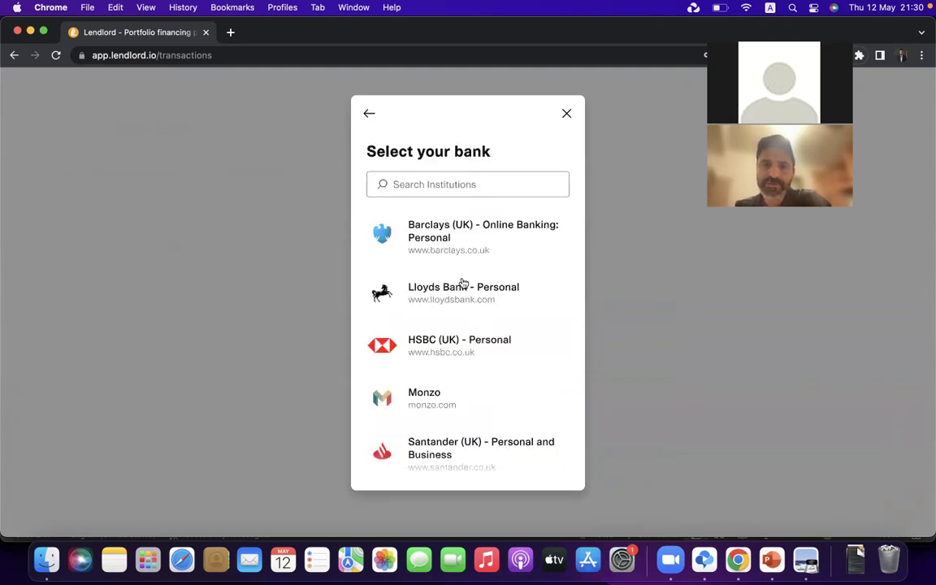
pyautogui.scroll(-5, 410, 284)
pyautogui.scroll(5, 462, 283)
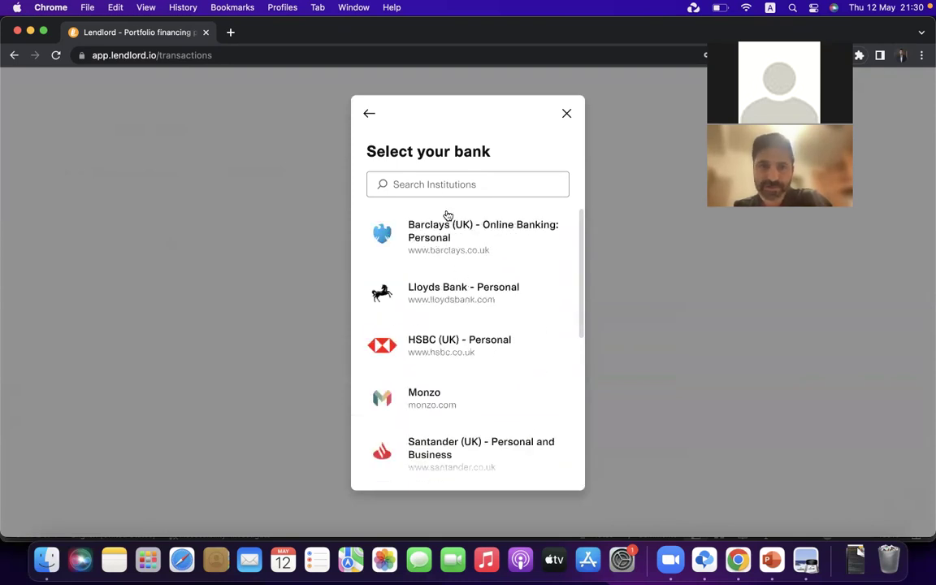
pyautogui.click(448, 182)
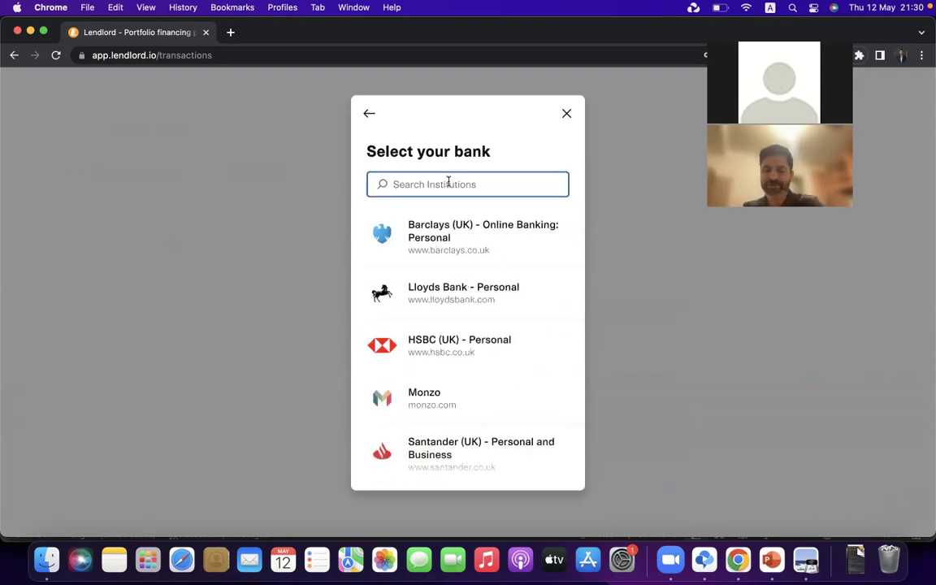
pyautogui.write('ti')
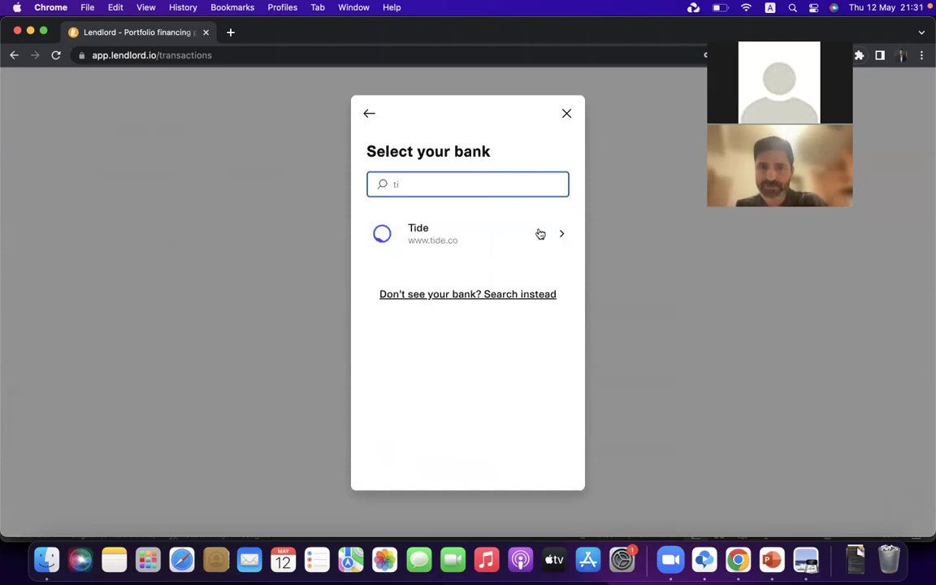
pyautogui.press('BackSpace')
pyautogui.press('BackSpace')
pyautogui.write('rb')
pyautogui.click(512, 231)
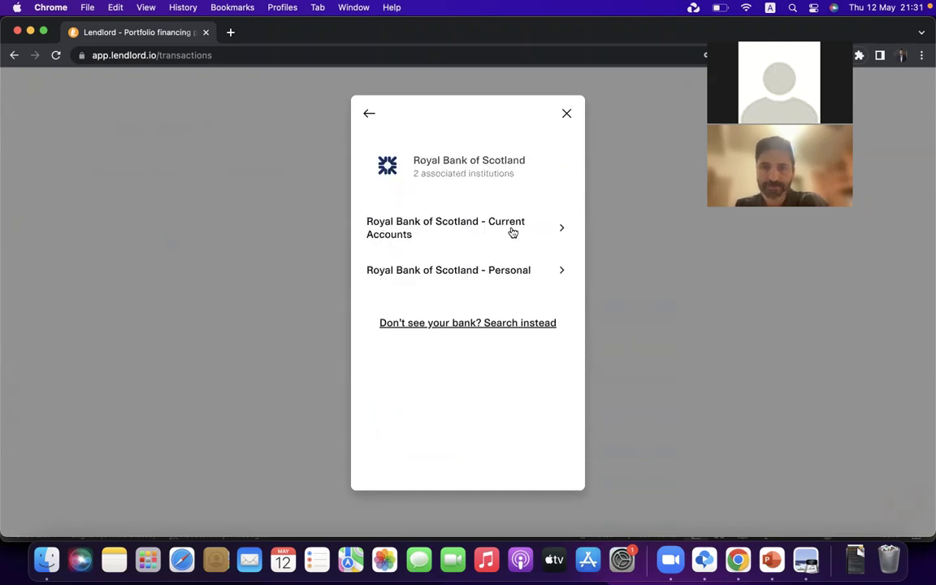
pyautogui.click(481, 232)
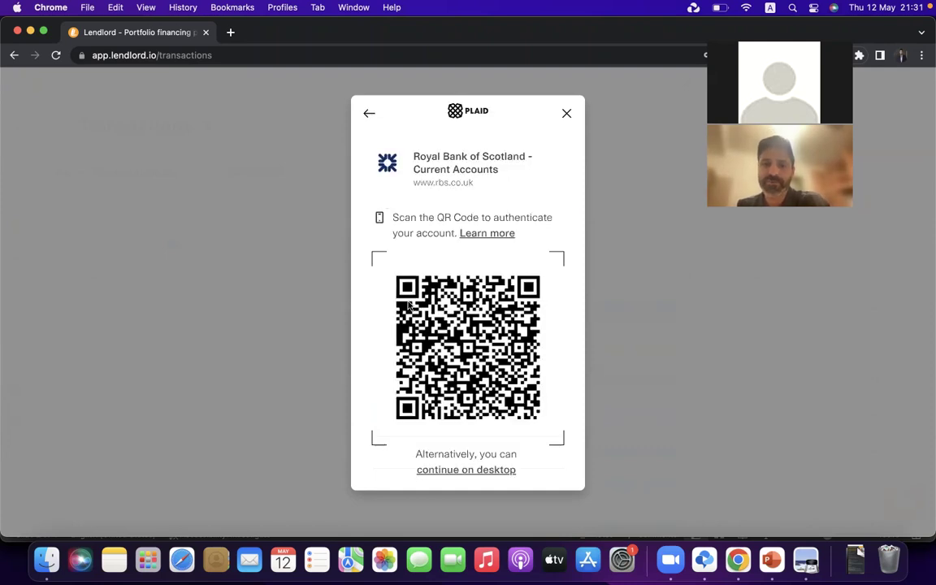
pyautogui.click(456, 479)
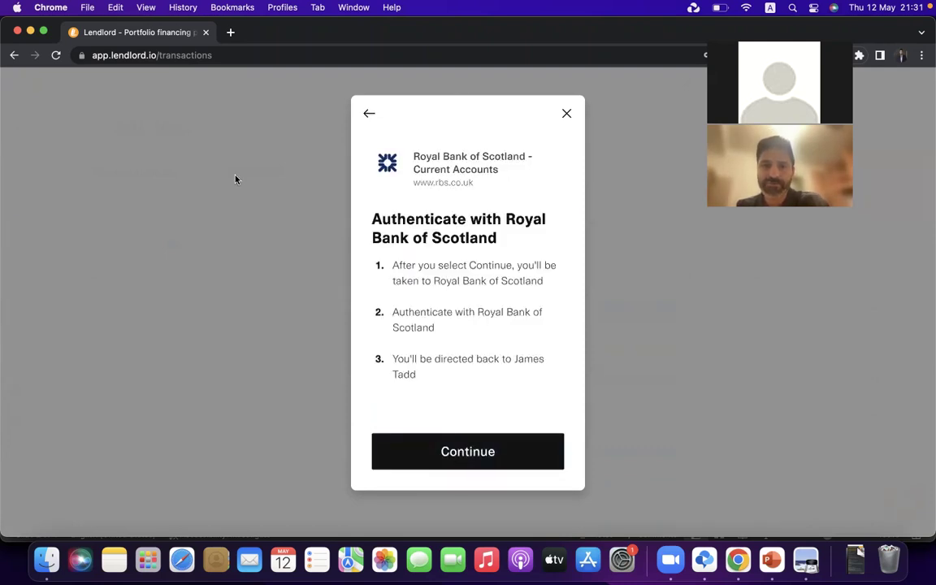
pyautogui.click(479, 461)
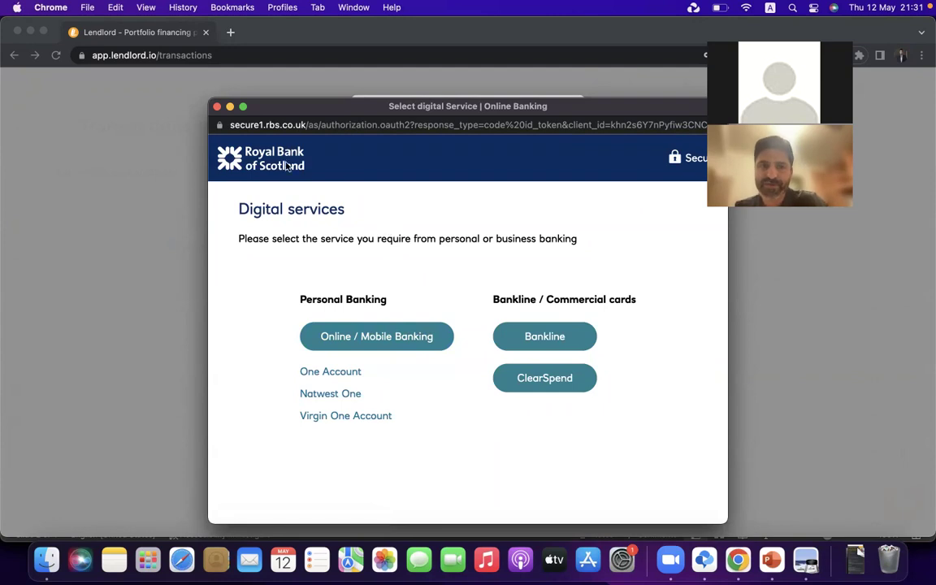
# Close the bank sign-in window and confirm exiting the linking flow
pyautogui.click(217, 107)
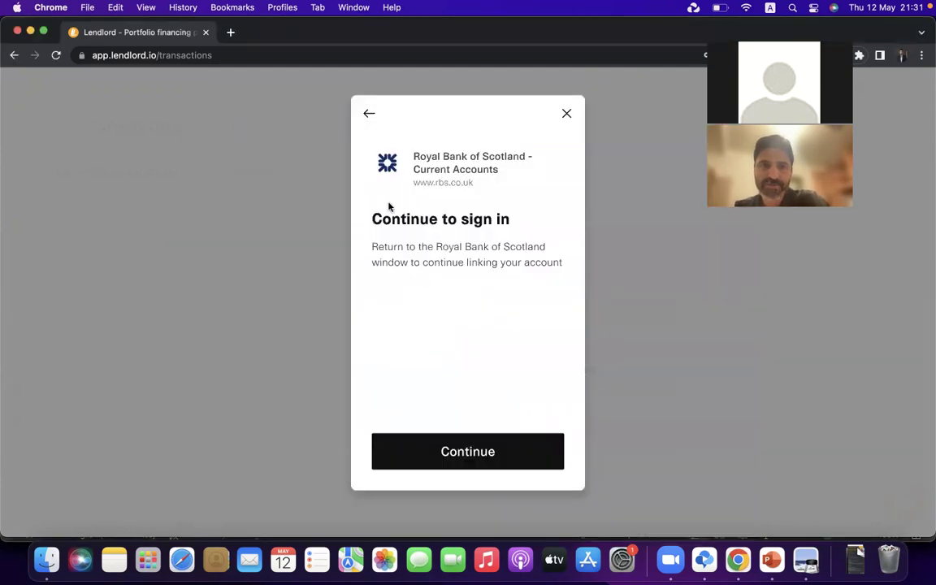
pyautogui.click(564, 117)
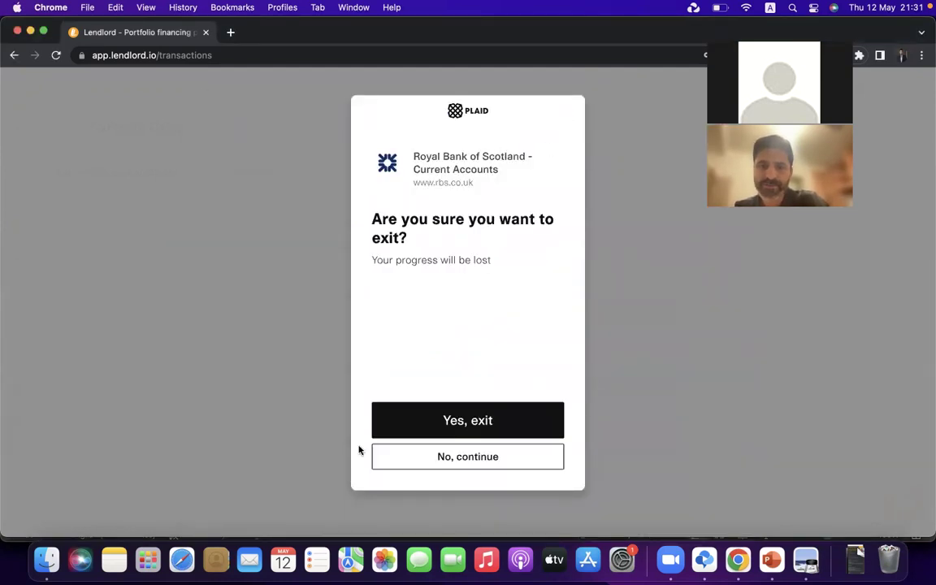
pyautogui.click(392, 417)
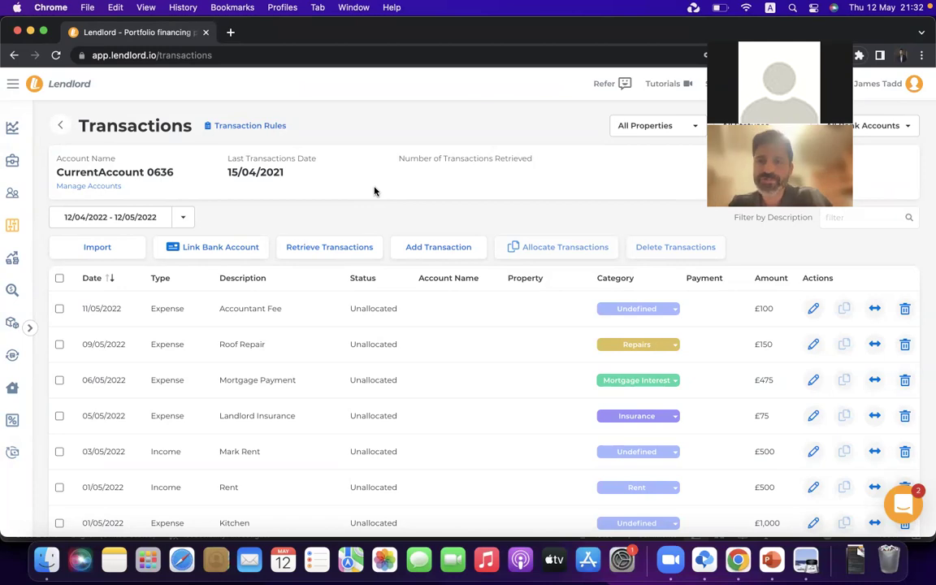
# Scroll through the transactions, then reload the page to reveal the 5 new imported transactions
pyautogui.scroll(-5, 504, 412)
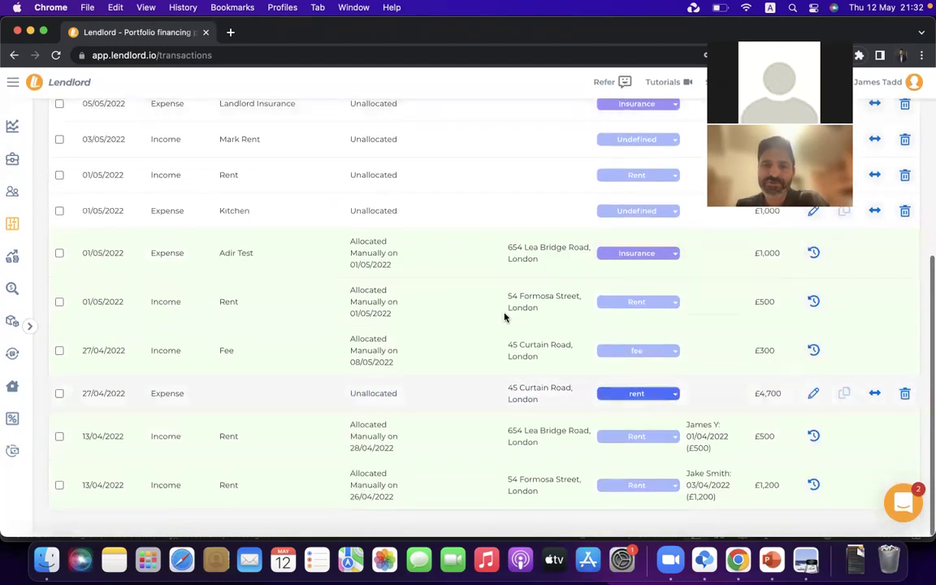
pyautogui.scroll(5, 516, 278)
pyautogui.scroll(-5, 533, 427)
pyautogui.scroll(5, 533, 426)
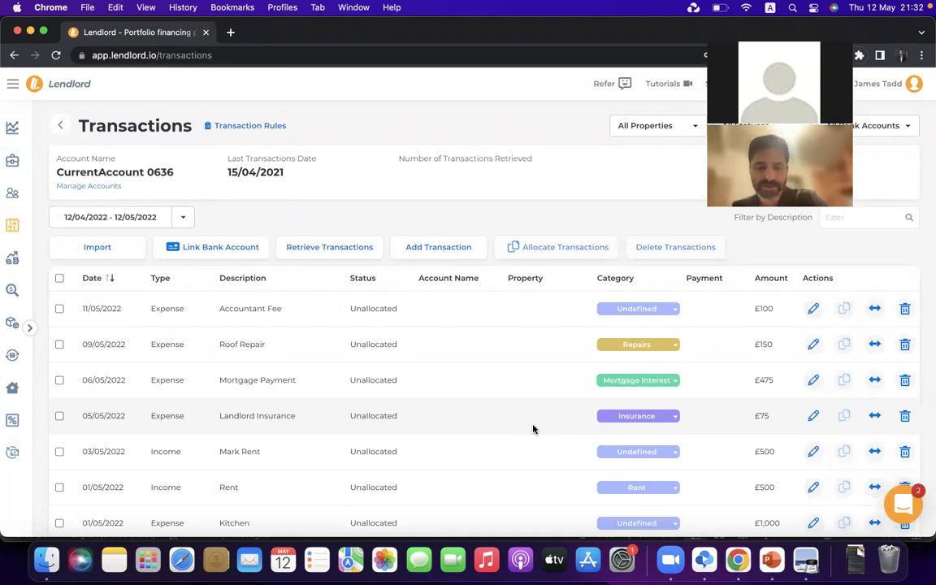
pyautogui.press('super+r')
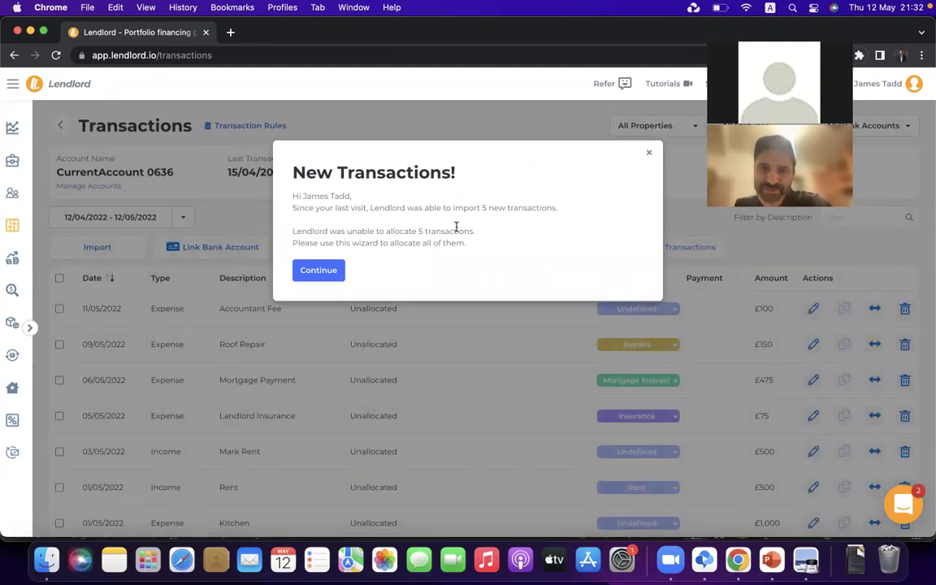
# Highlight the new-transaction count, then begin allocating the new transactions
pyautogui.moveTo(482, 208); pyautogui.dragTo(551, 207)
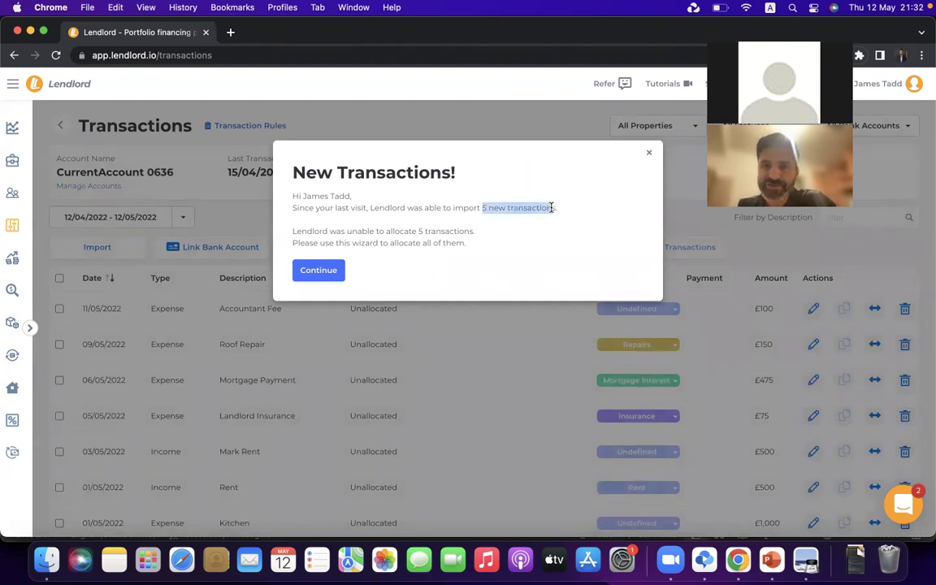
pyautogui.click(414, 204)
pyautogui.click(319, 271)
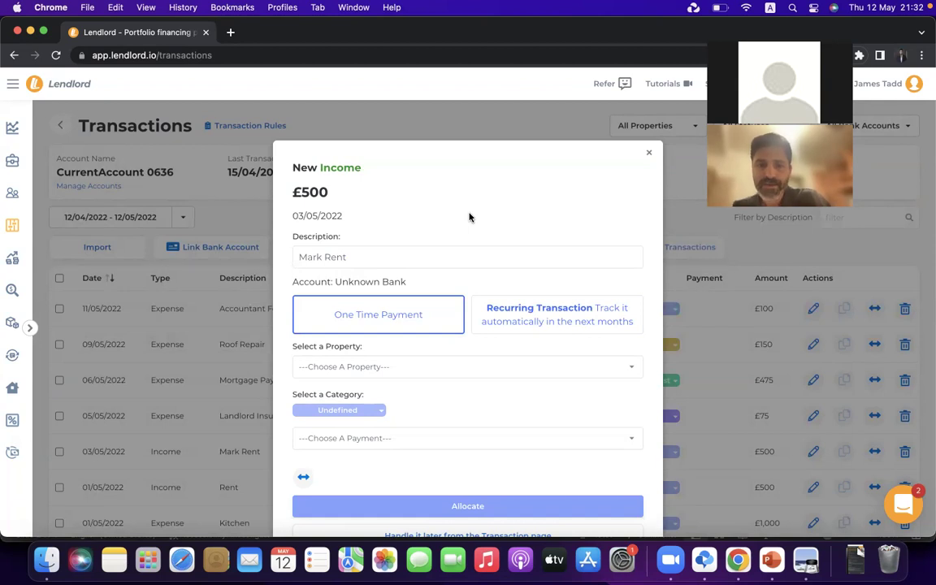
pyautogui.scroll(-2, 469, 217)
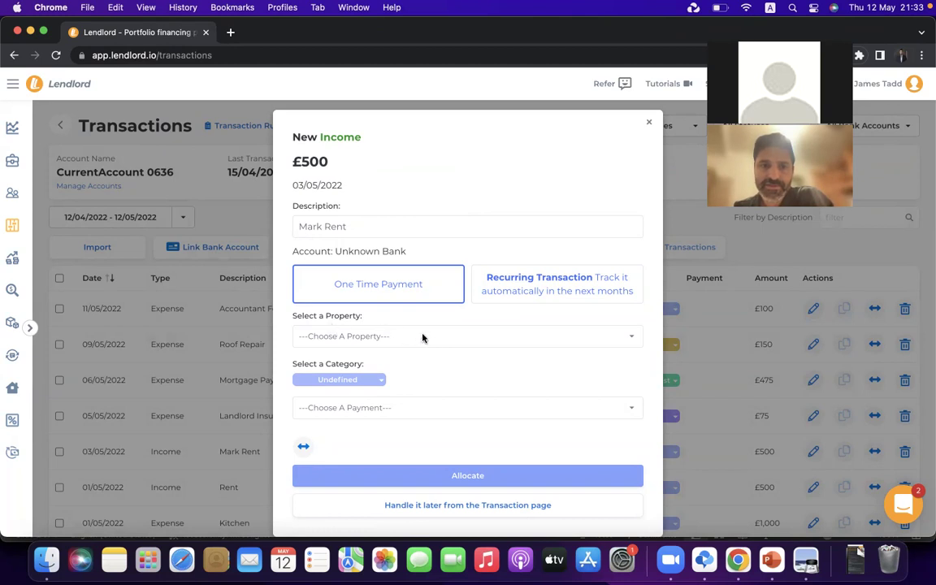
pyautogui.click(525, 290)
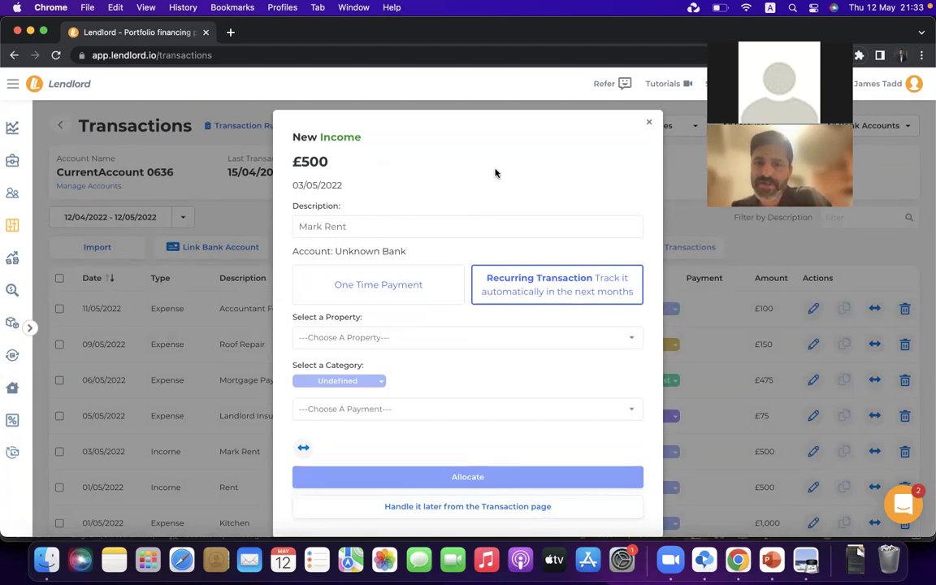
pyautogui.click(442, 339)
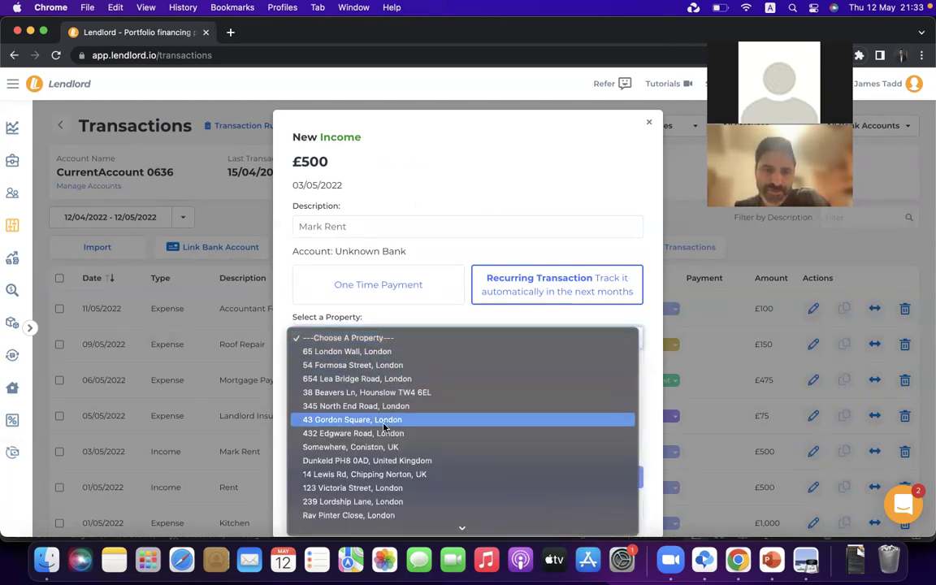
pyautogui.scroll(-3, 383, 427)
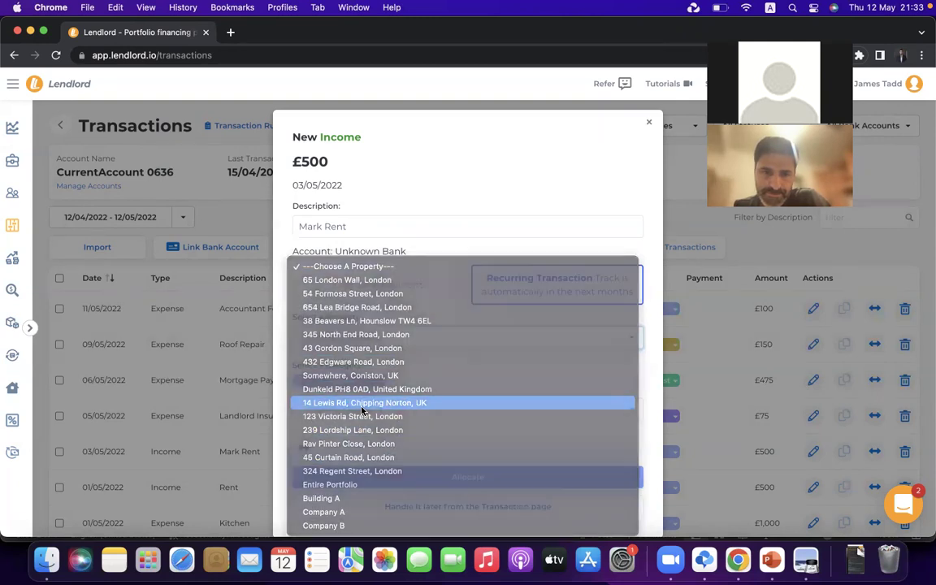
pyautogui.click(362, 404)
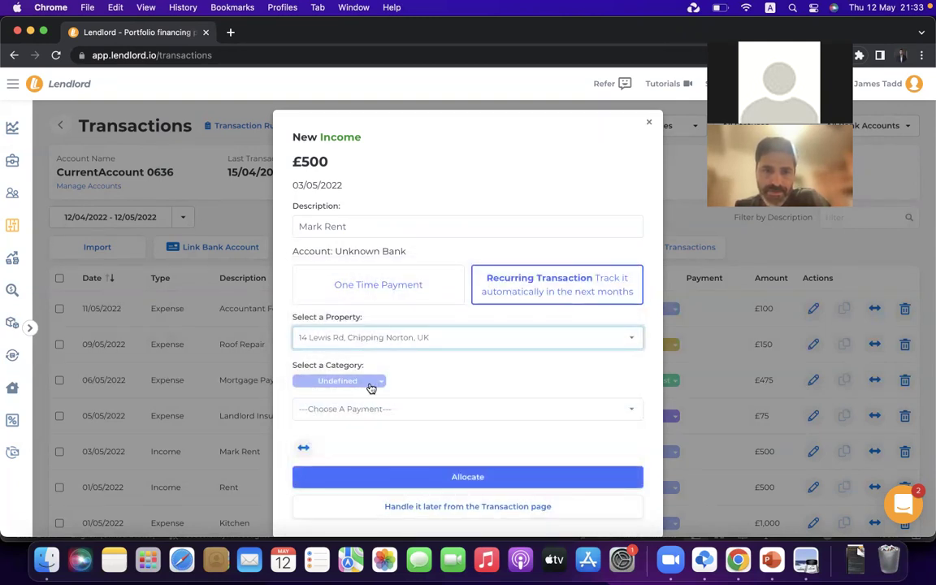
pyautogui.click(370, 388)
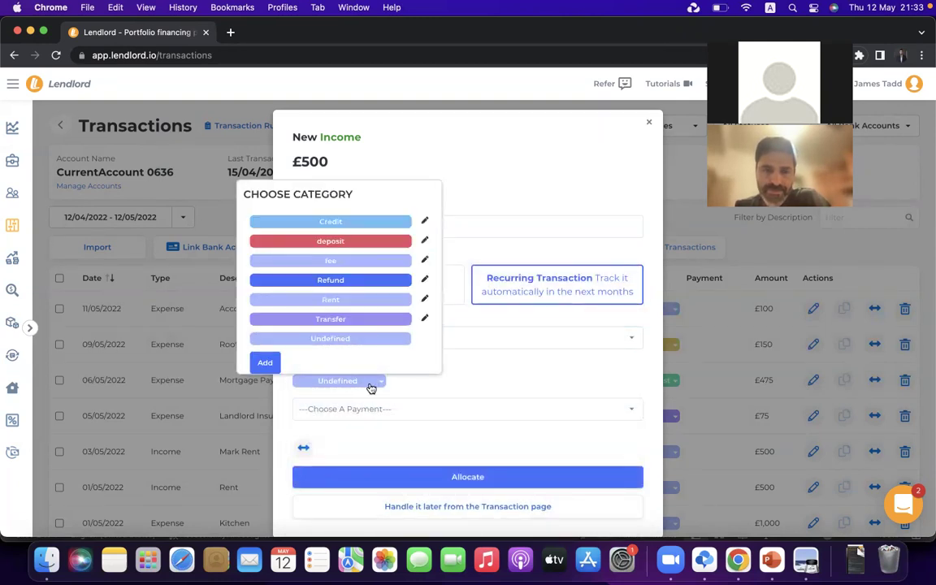
pyautogui.click(358, 302)
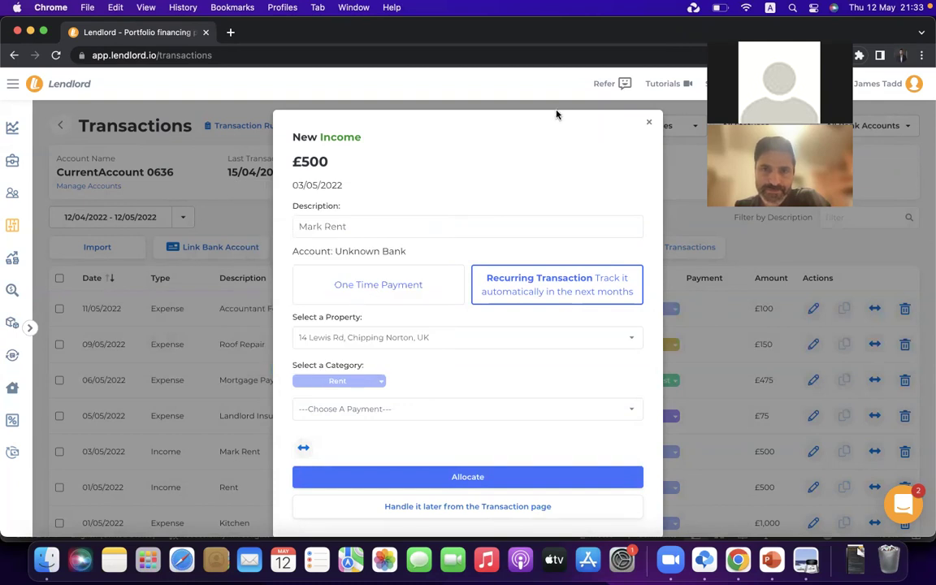
pyautogui.click(398, 419)
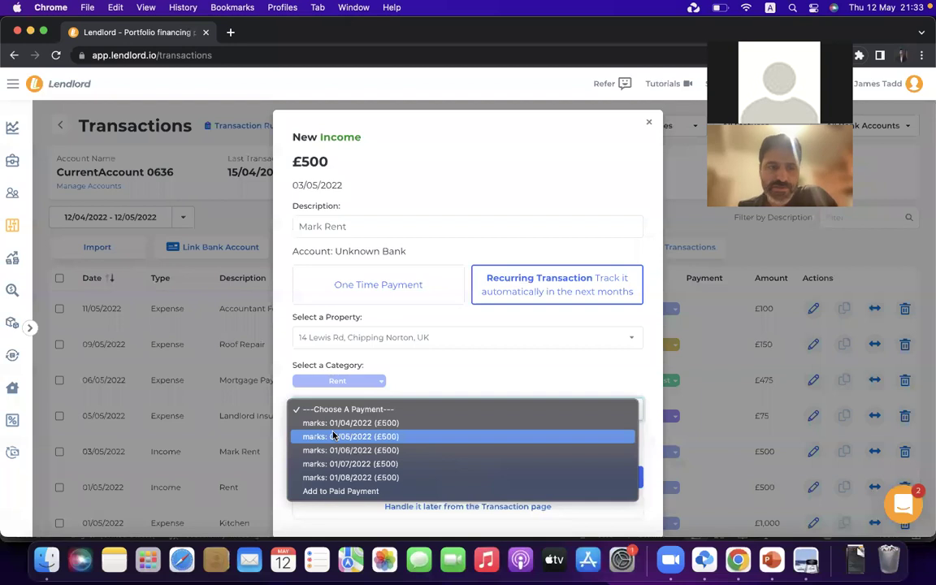
pyautogui.click(16, 196)
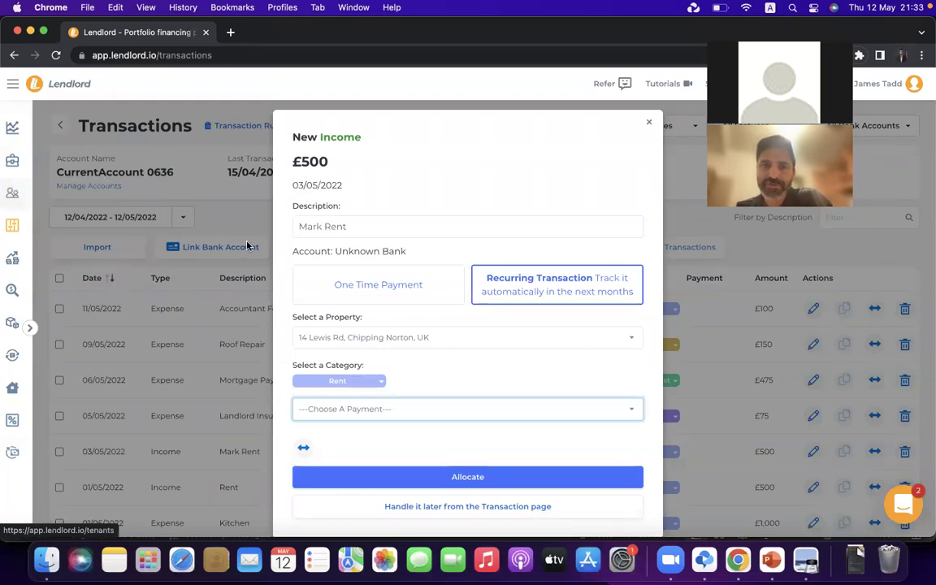
pyautogui.click(415, 412)
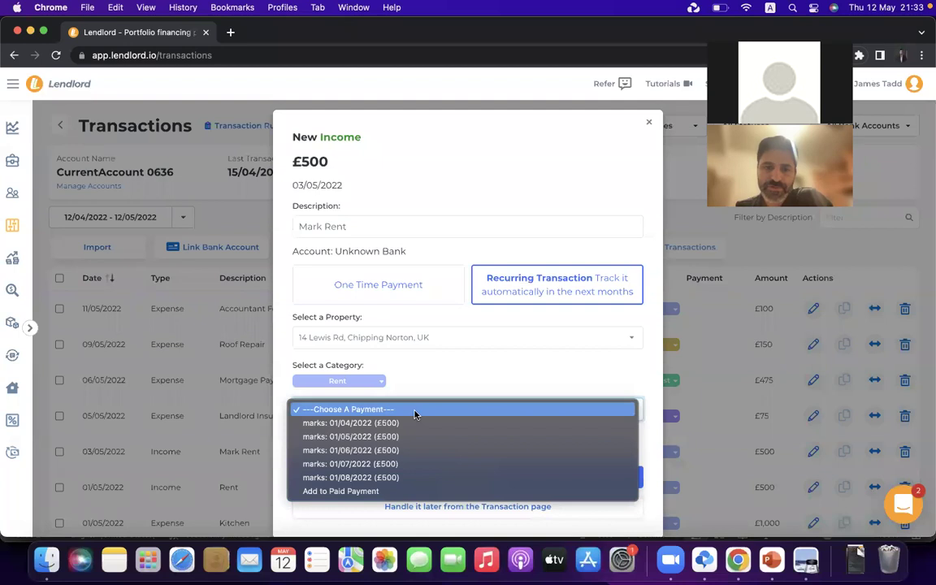
pyautogui.click(373, 439)
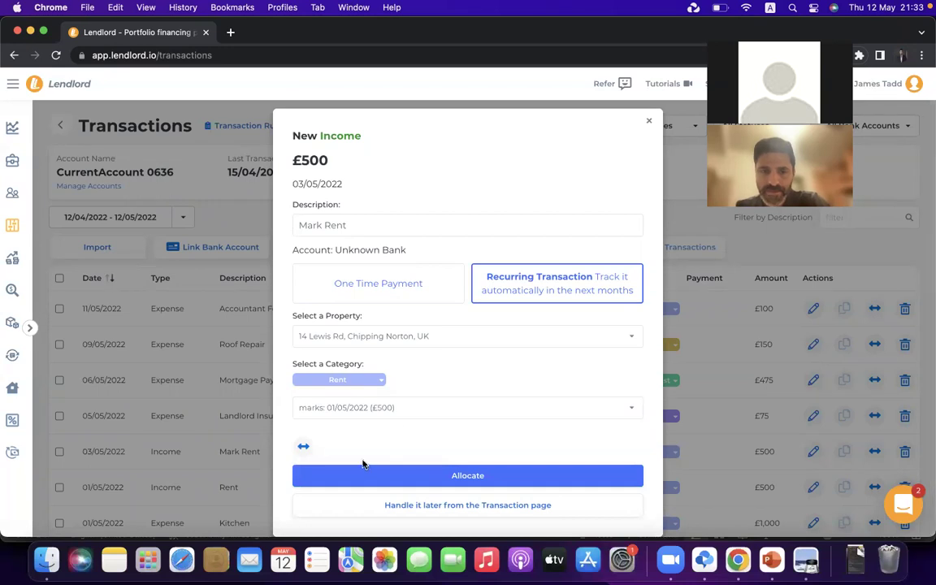
pyautogui.click(457, 499)
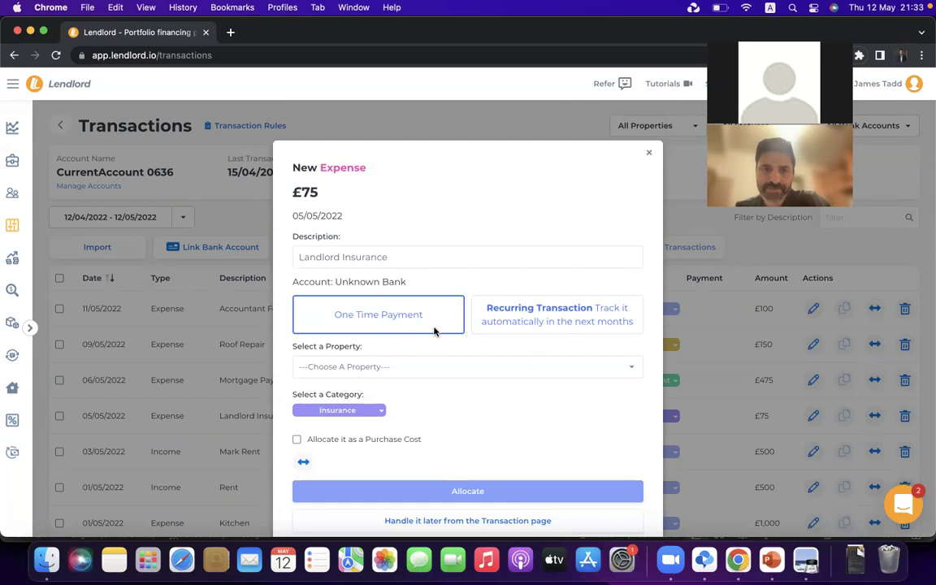
pyautogui.click(535, 319)
pyautogui.click(411, 370)
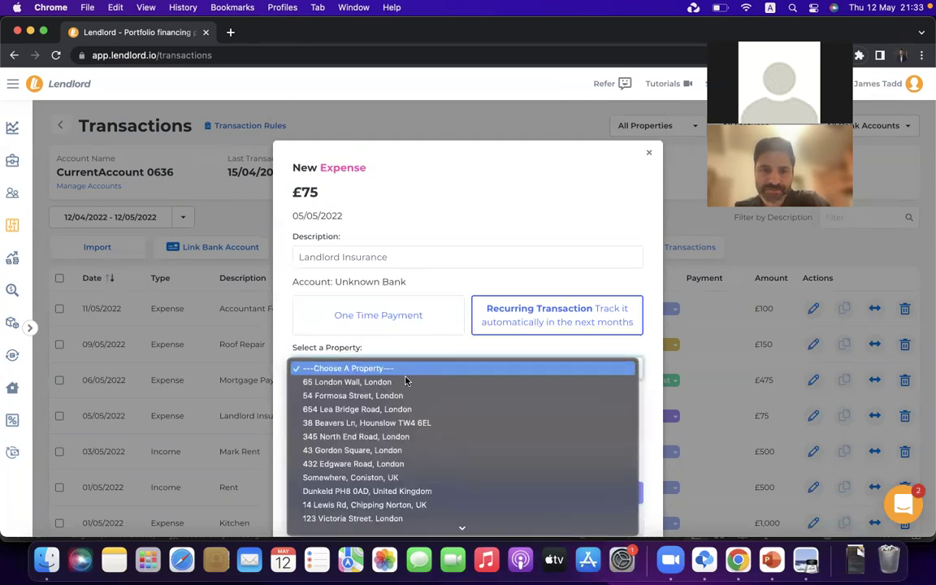
pyautogui.scroll(-3, 367, 460)
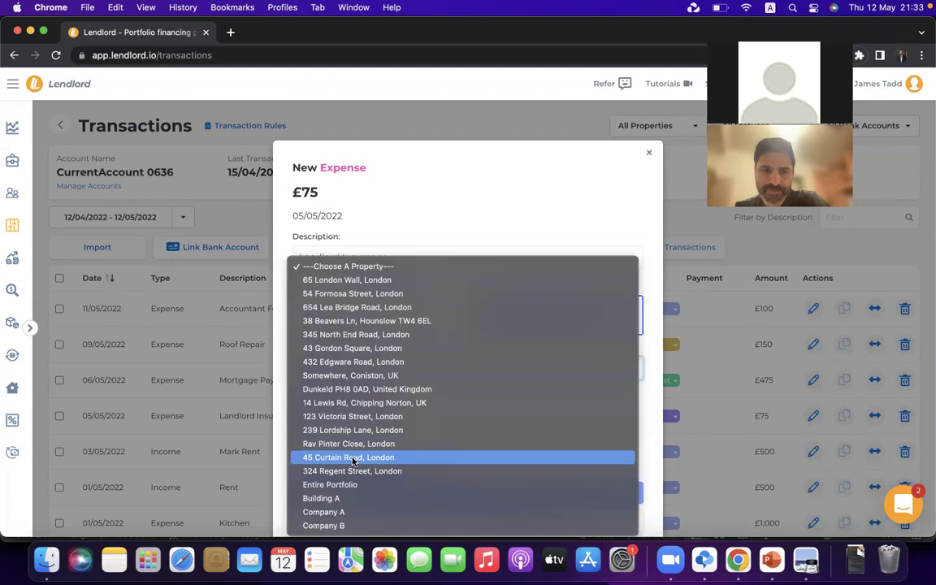
pyautogui.click(355, 403)
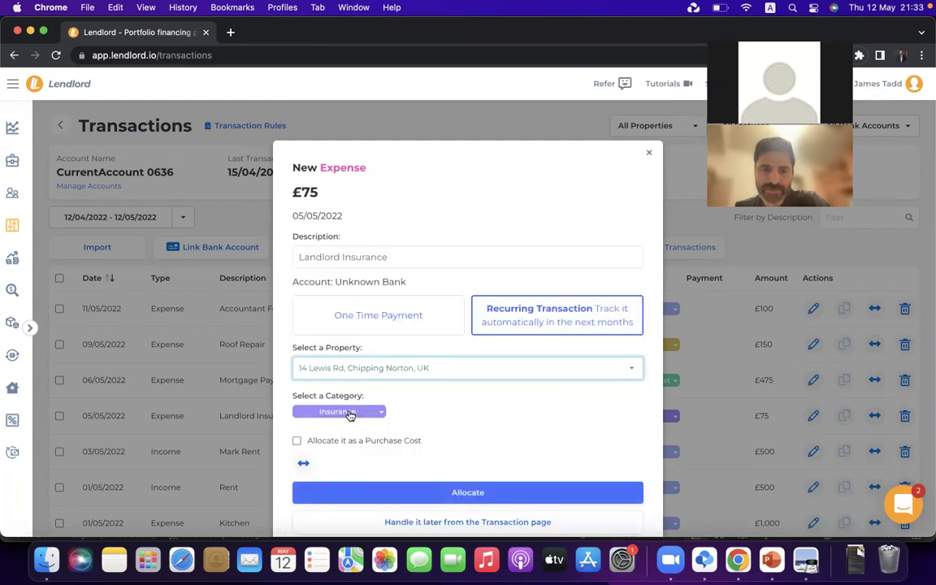
pyautogui.scroll(-1, 384, 452)
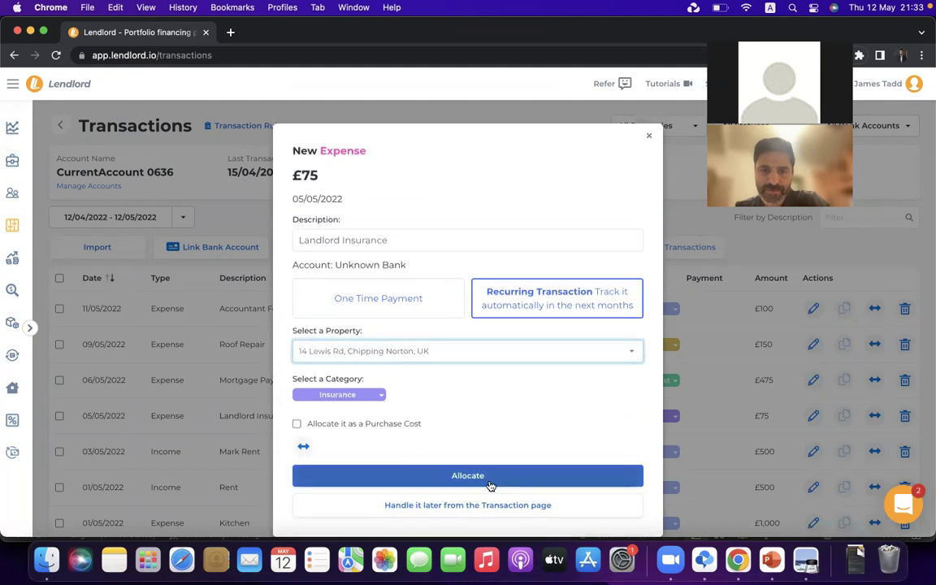
pyautogui.click(490, 485)
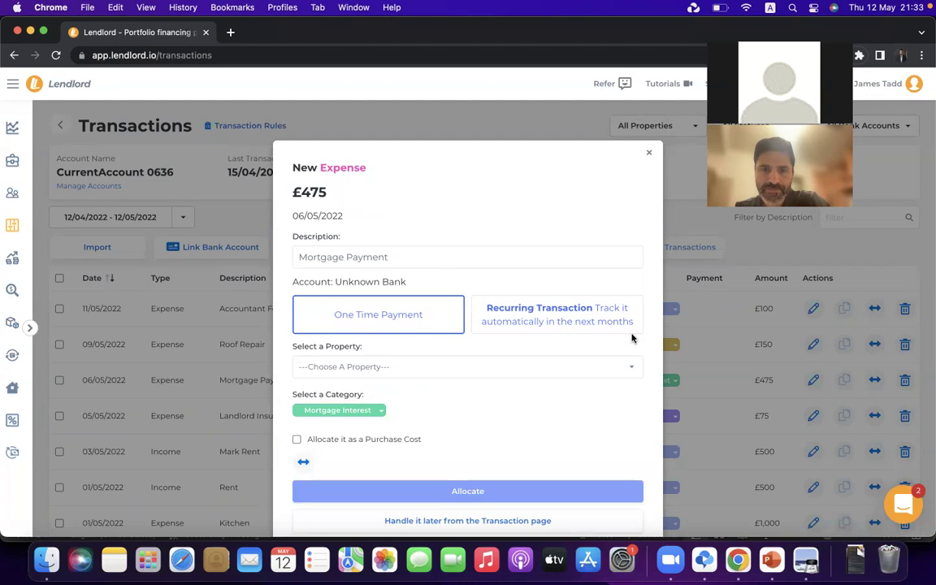
pyautogui.click(519, 318)
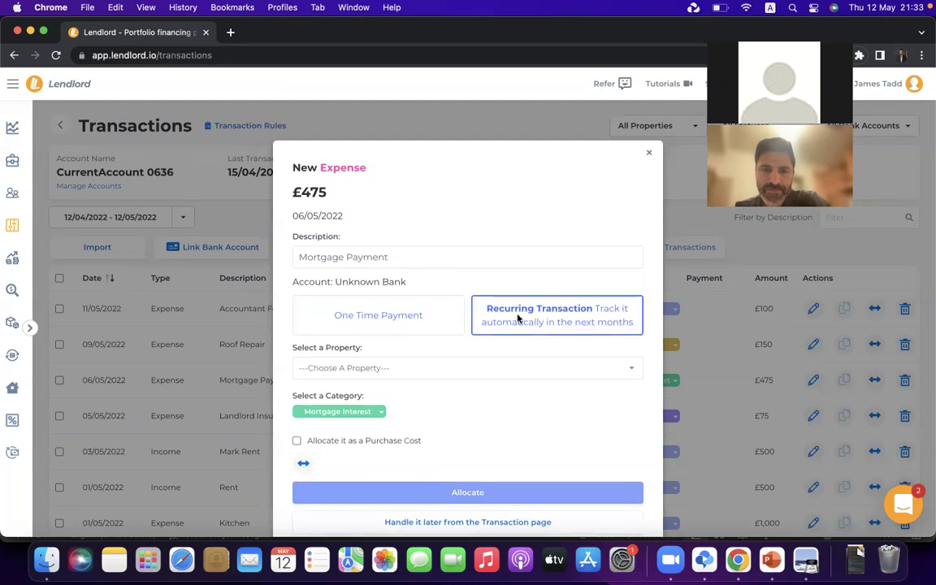
pyautogui.click(434, 370)
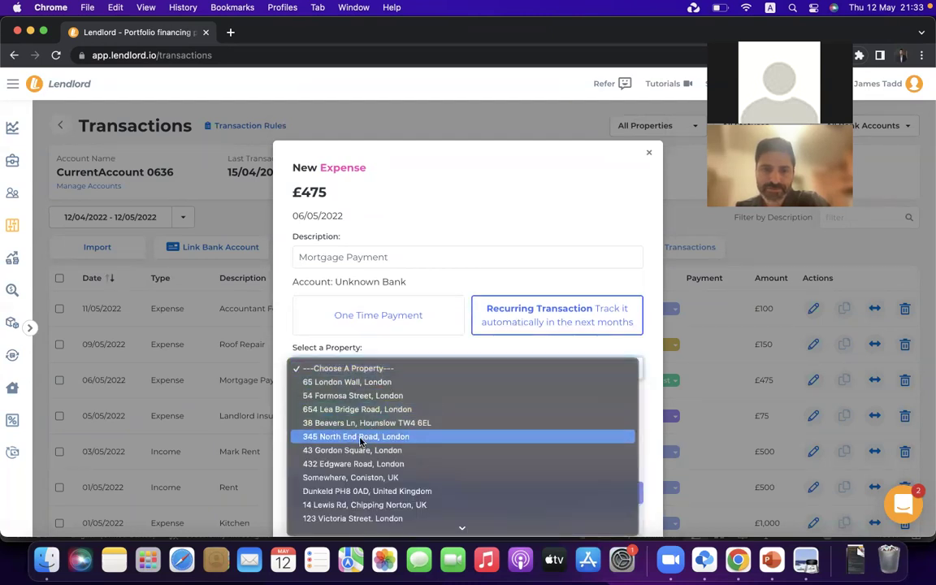
pyautogui.click(375, 399)
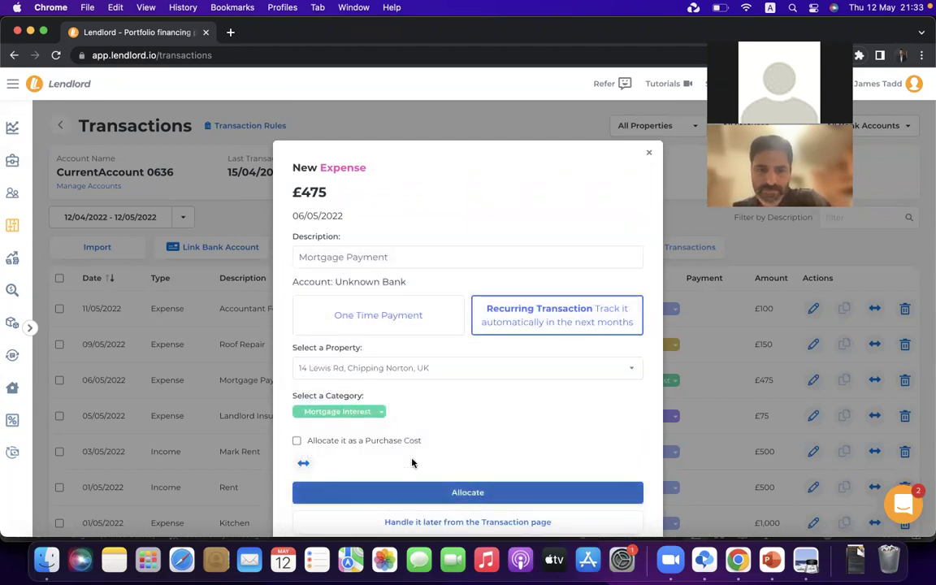
pyautogui.click(455, 493)
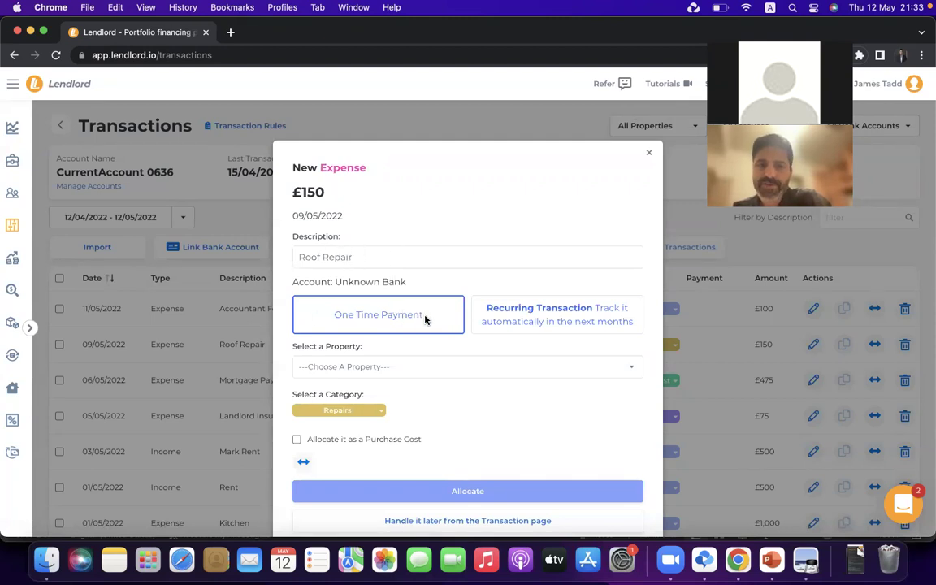
pyautogui.click(403, 367)
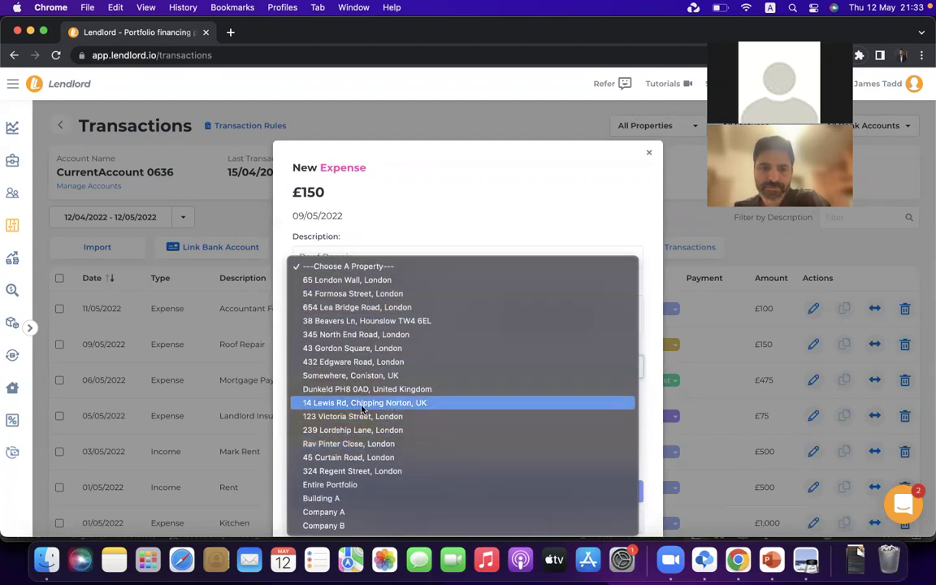
pyautogui.click(411, 398)
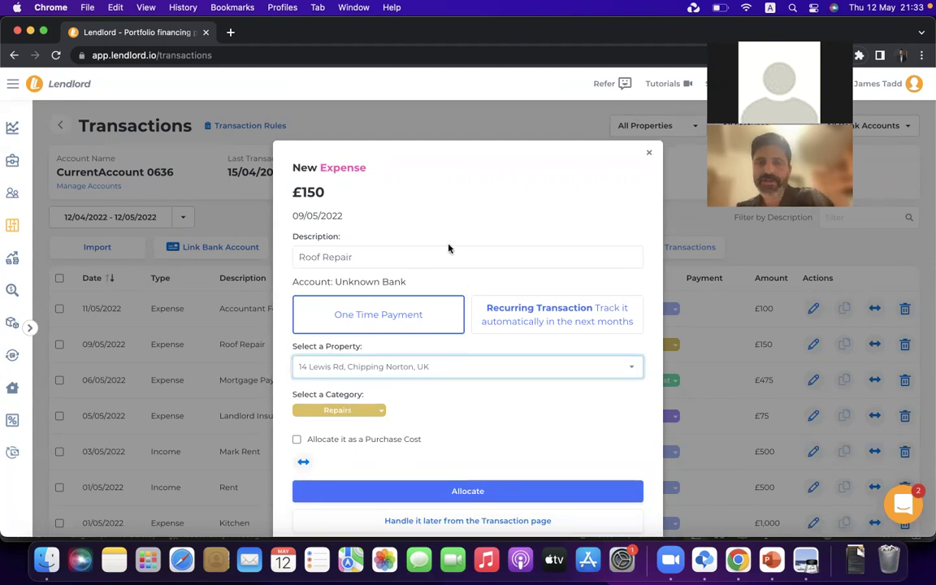
pyautogui.scroll(-1, 472, 233)
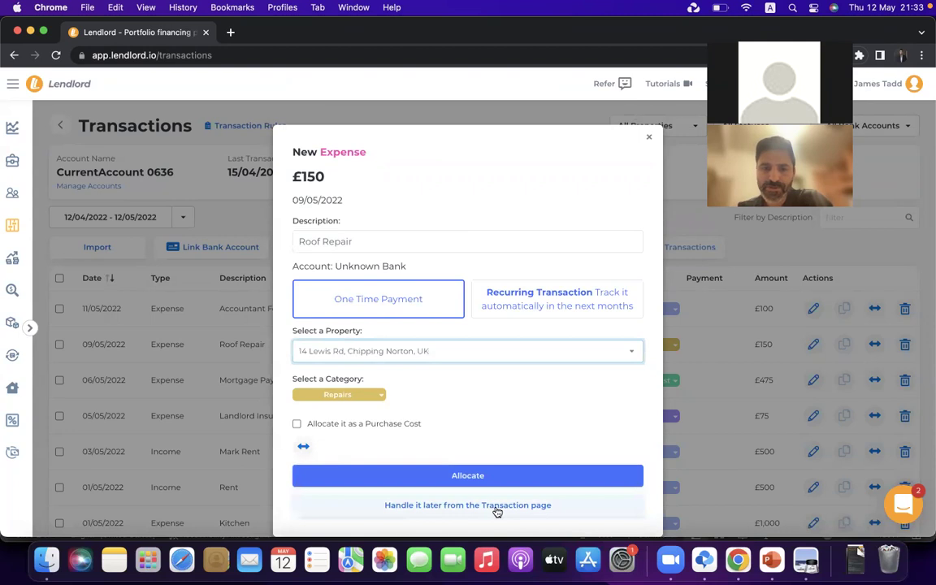
pyautogui.click(457, 505)
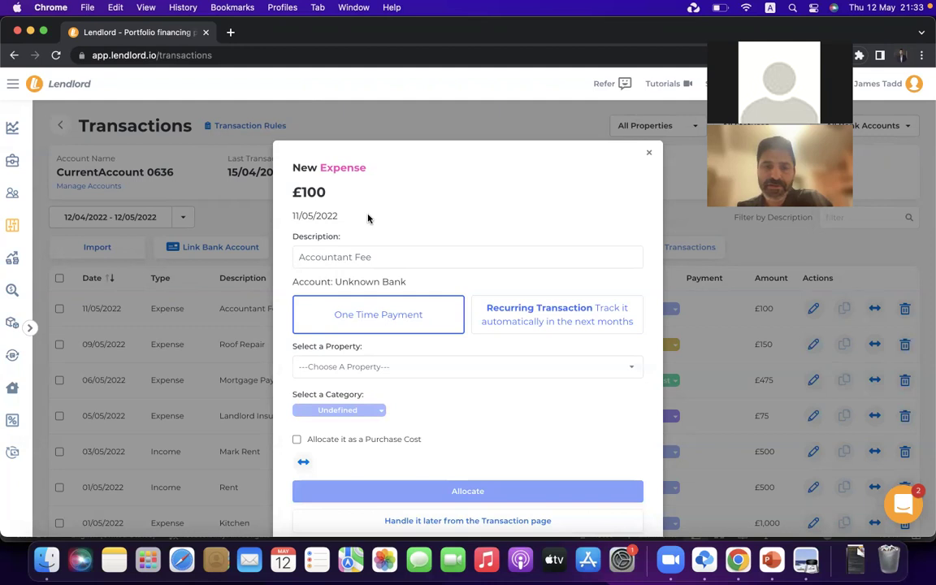
# Assign the £100 Accountant Fee to Entire Portfolio, categorise it as Accounting Fees, and allocate it
pyautogui.click(468, 367)
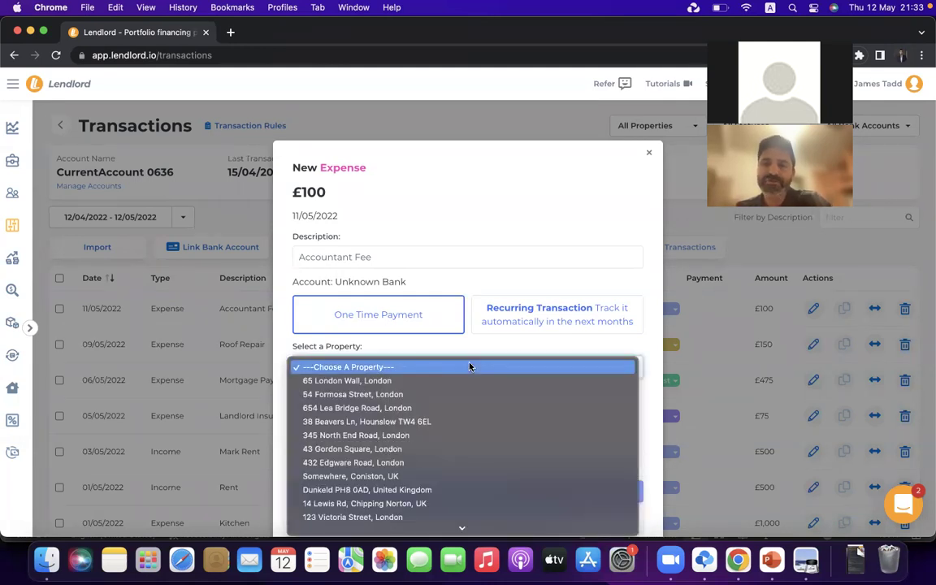
pyautogui.scroll(-3, 468, 367)
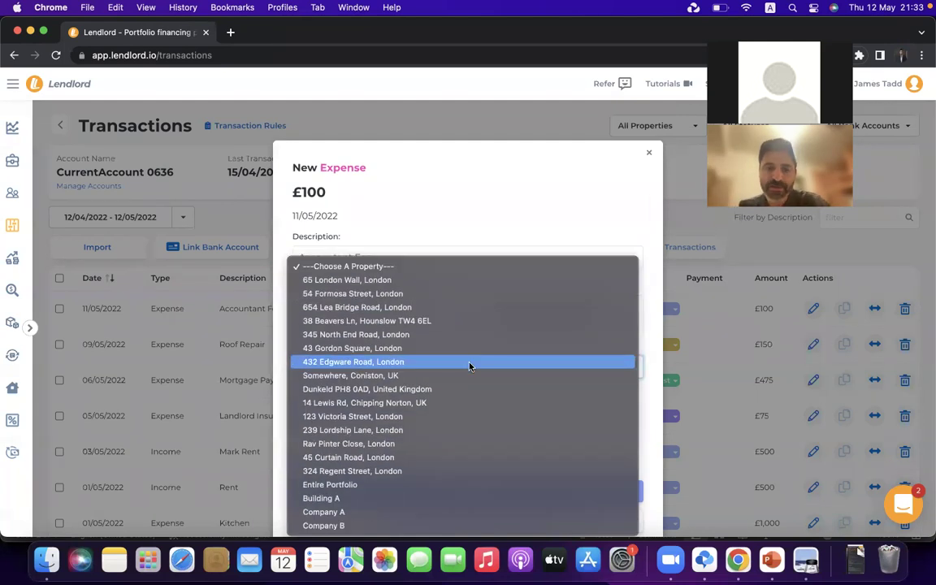
pyautogui.click(367, 485)
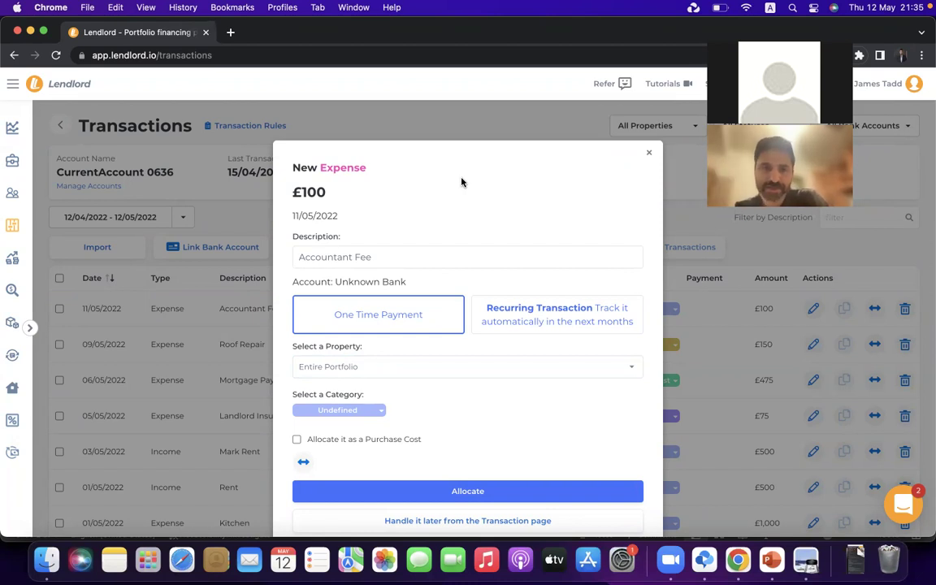
pyautogui.click(430, 370)
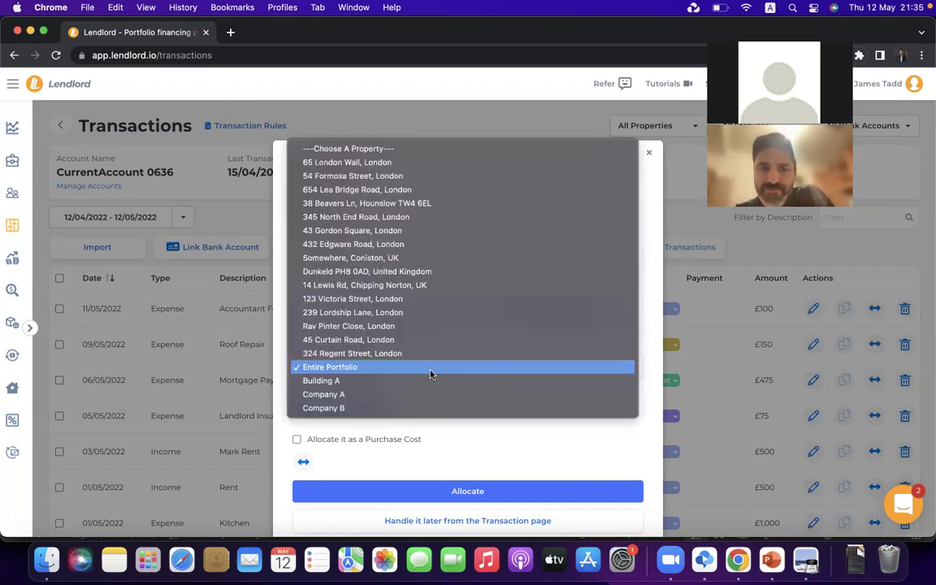
pyautogui.click(361, 400)
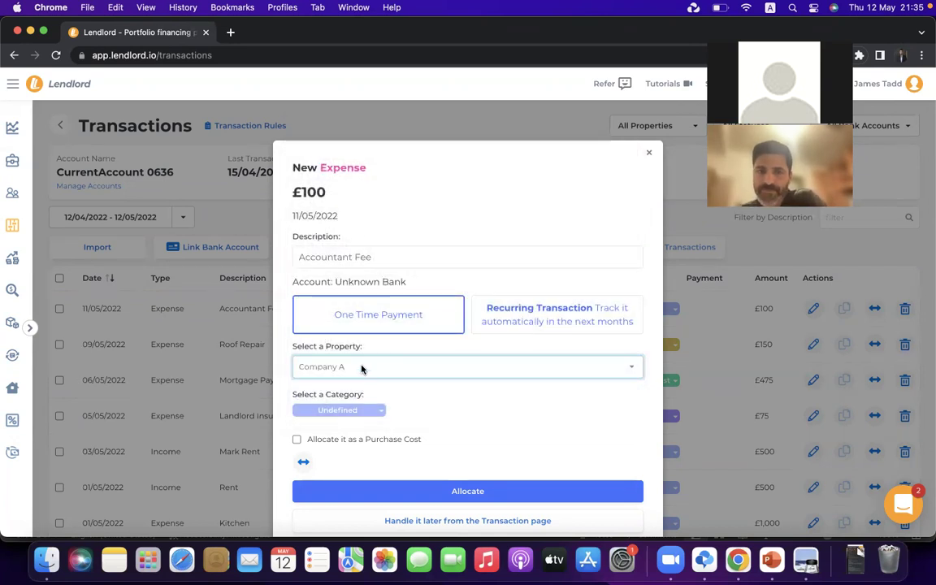
pyautogui.click(364, 376)
pyautogui.click(357, 345)
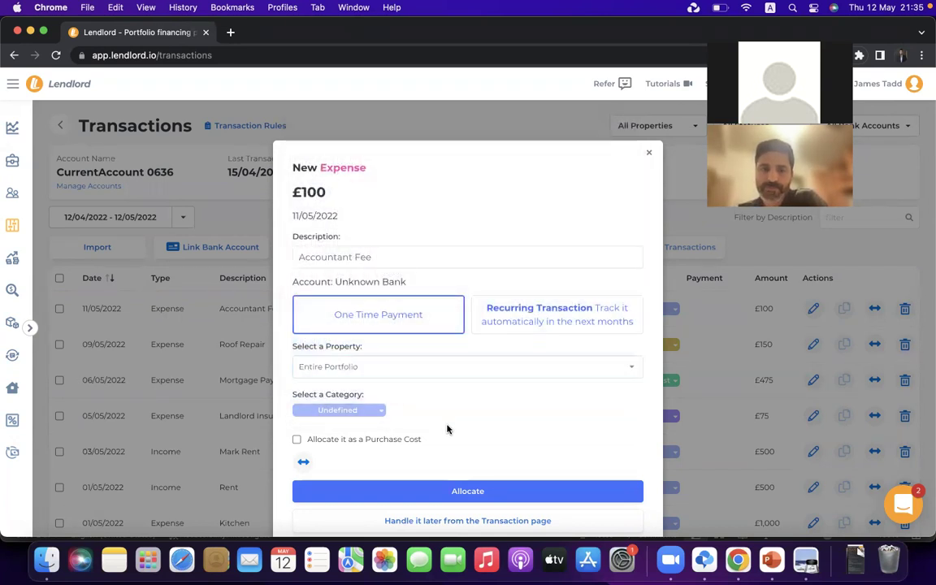
pyautogui.click(363, 411)
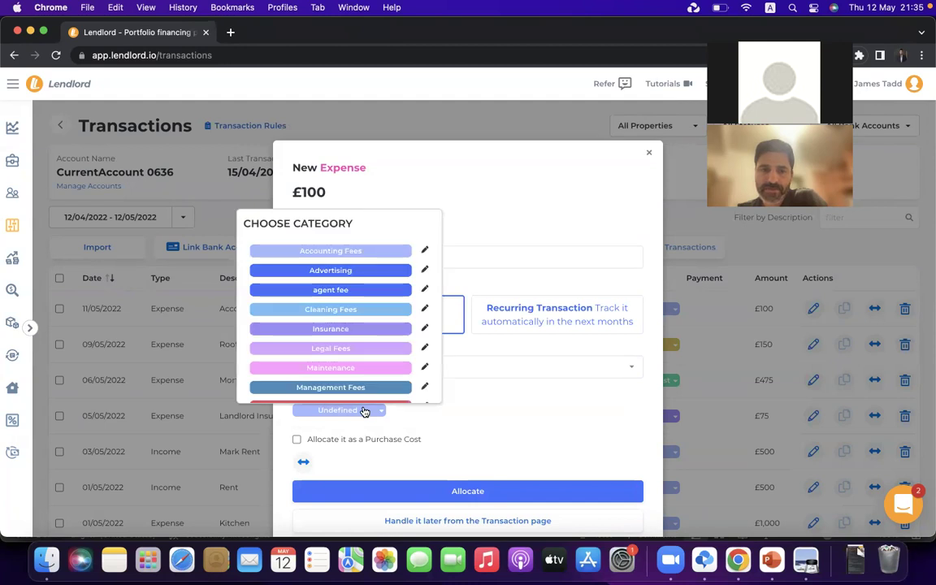
pyautogui.click(358, 249)
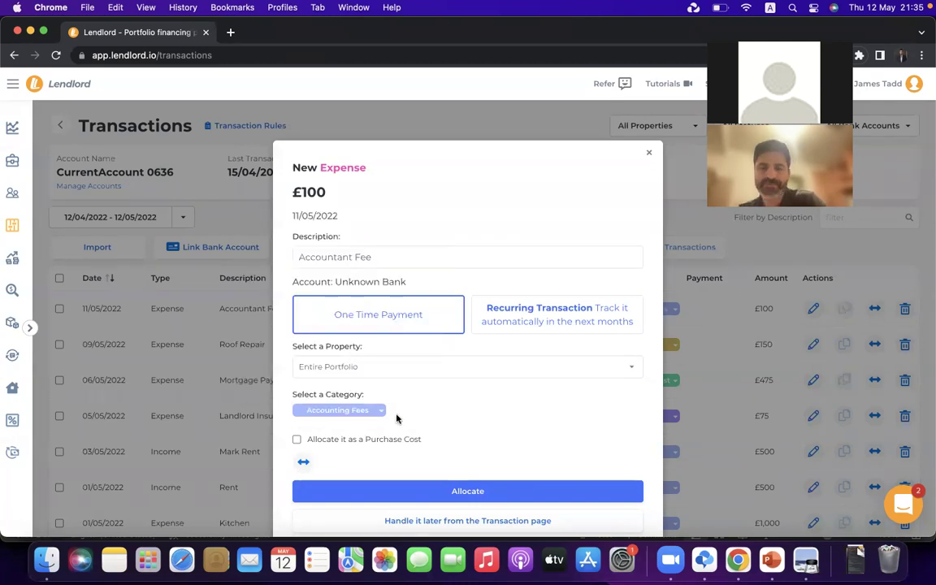
pyautogui.click(413, 490)
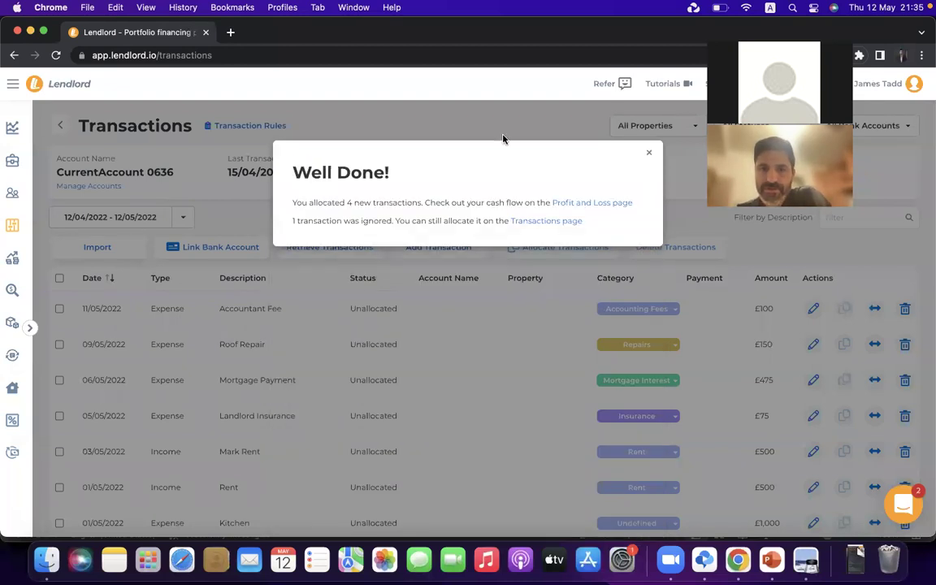
# Close the Well Done confirmation and check the Accountant Fee shows Allocated Manually
pyautogui.click(547, 221)
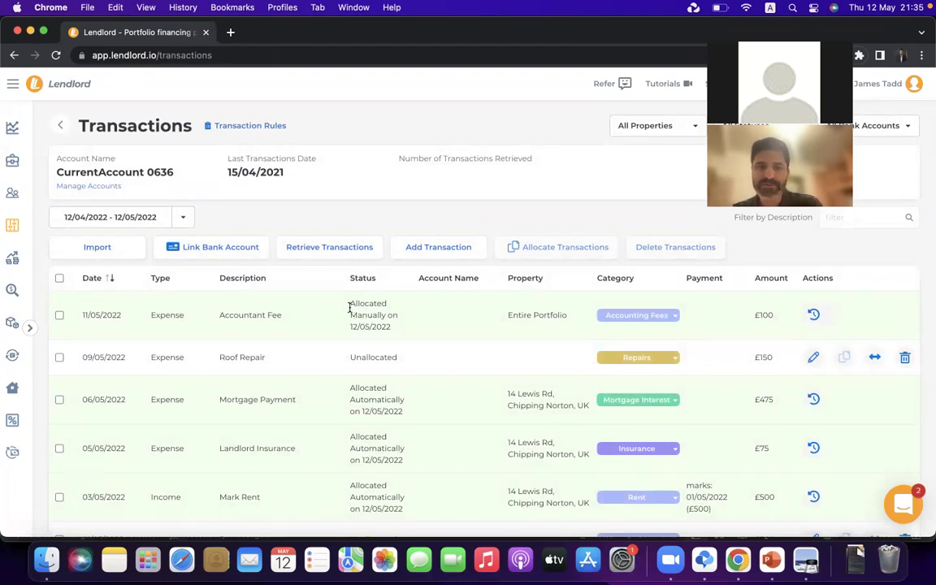
pyautogui.tripleClick(359, 311)
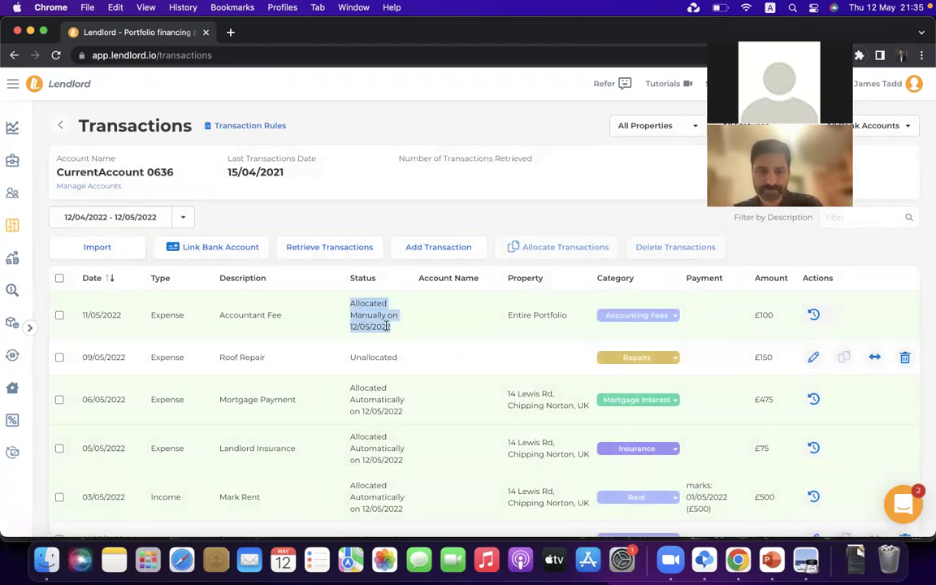
pyautogui.click(371, 325)
# Check that Mortgage Payment and Landlord Insurance further down show Allocated Automatically
pyautogui.scroll(-3, 278, 400)
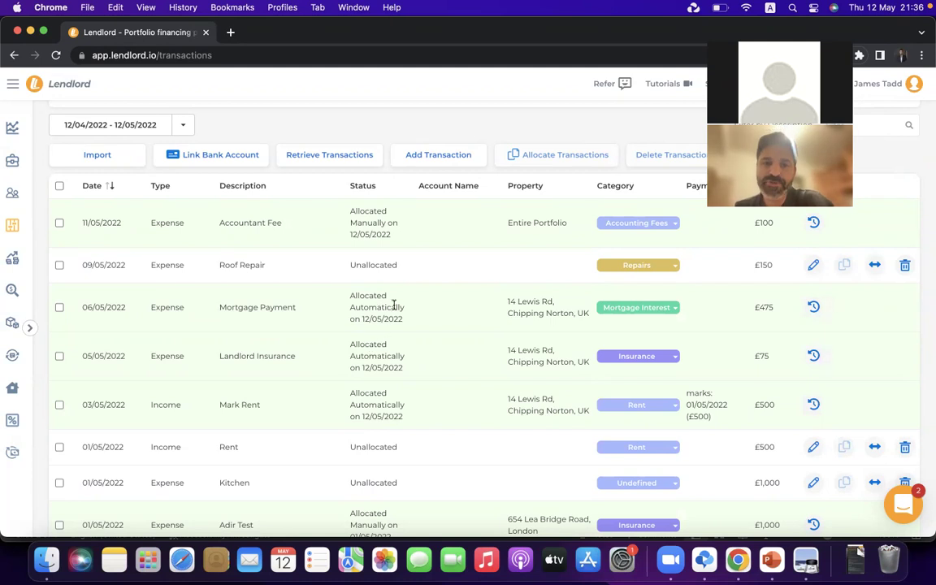
pyautogui.moveTo(350, 306); pyautogui.dragTo(419, 316)
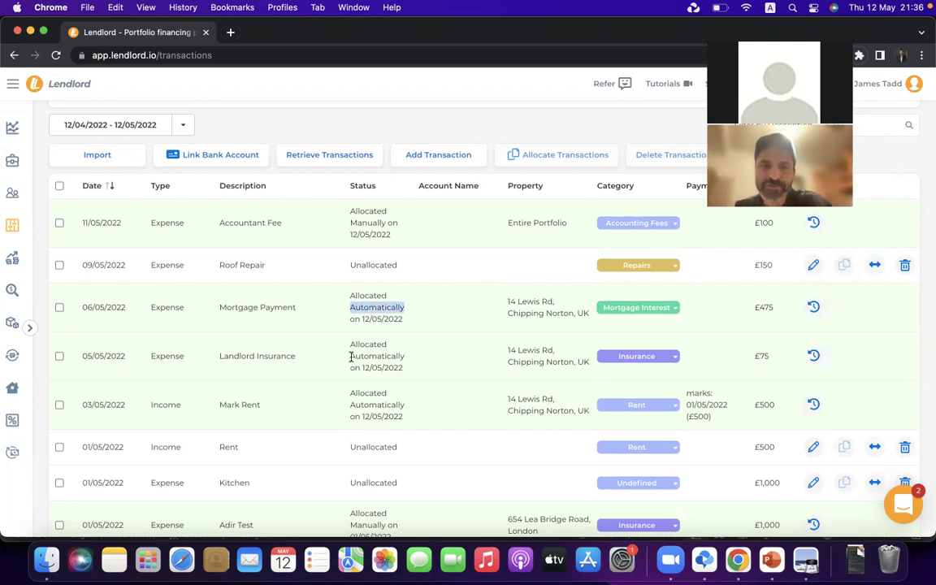
pyautogui.moveTo(351, 356); pyautogui.dragTo(409, 361)
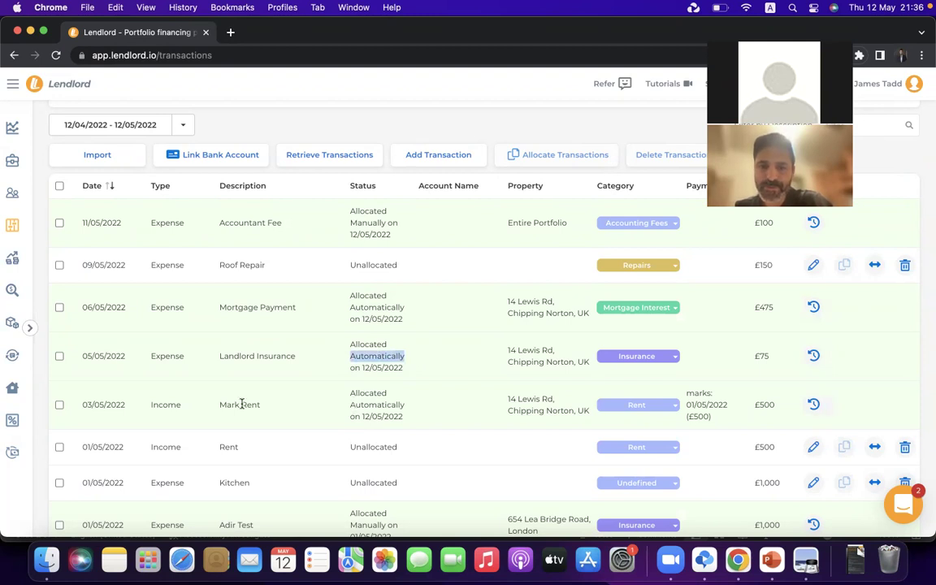
pyautogui.click(249, 278)
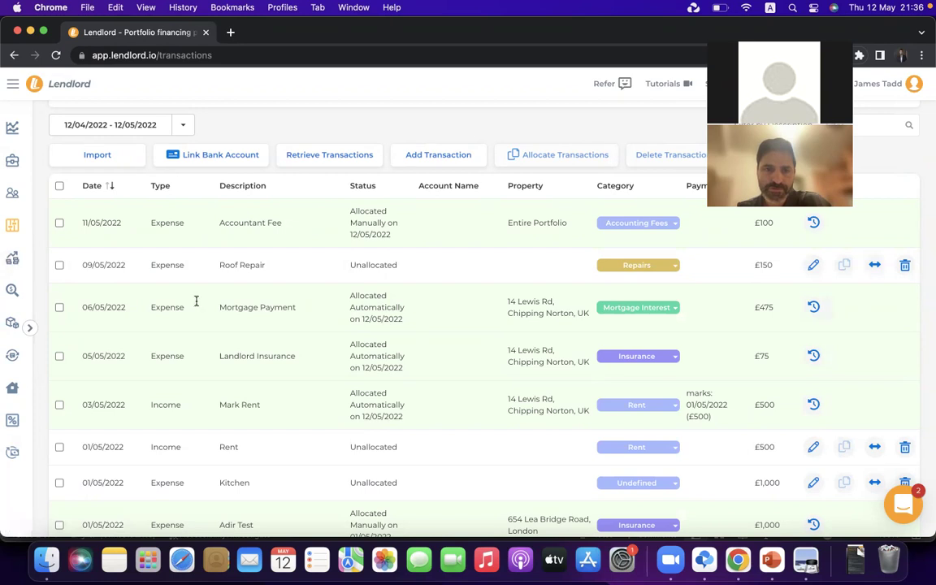
pyautogui.click(16, 268)
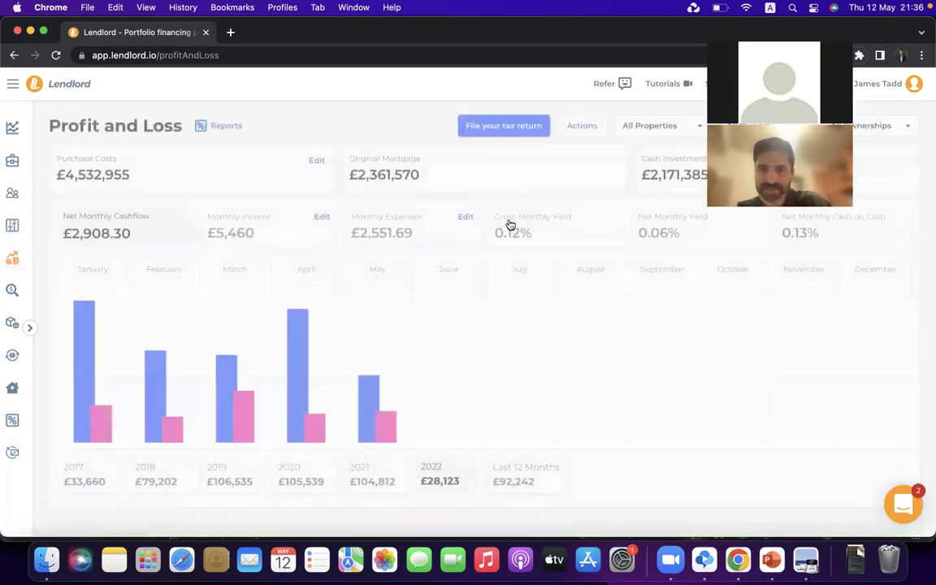
pyautogui.click(627, 132)
pyautogui.click(638, 158)
pyautogui.scroll(-5, 638, 244)
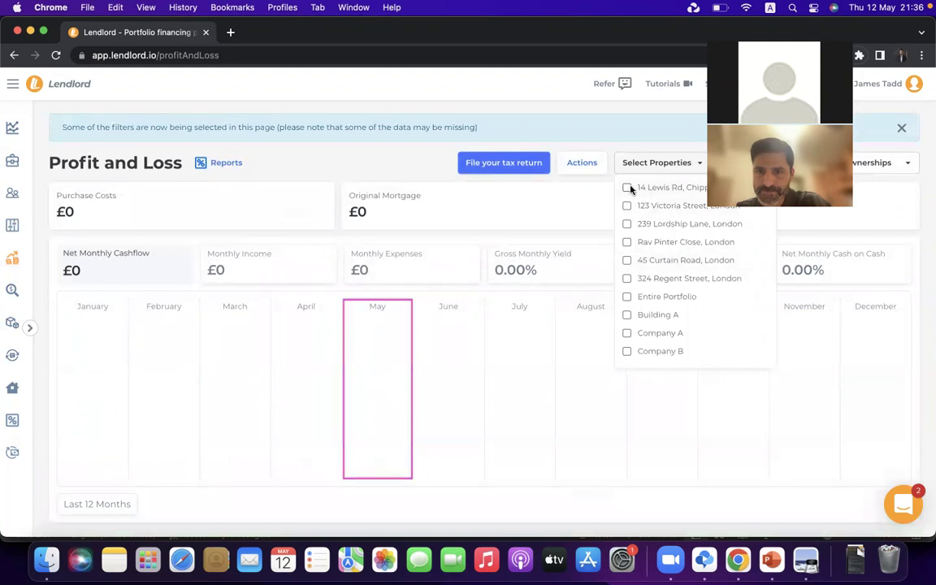
pyautogui.click(627, 188)
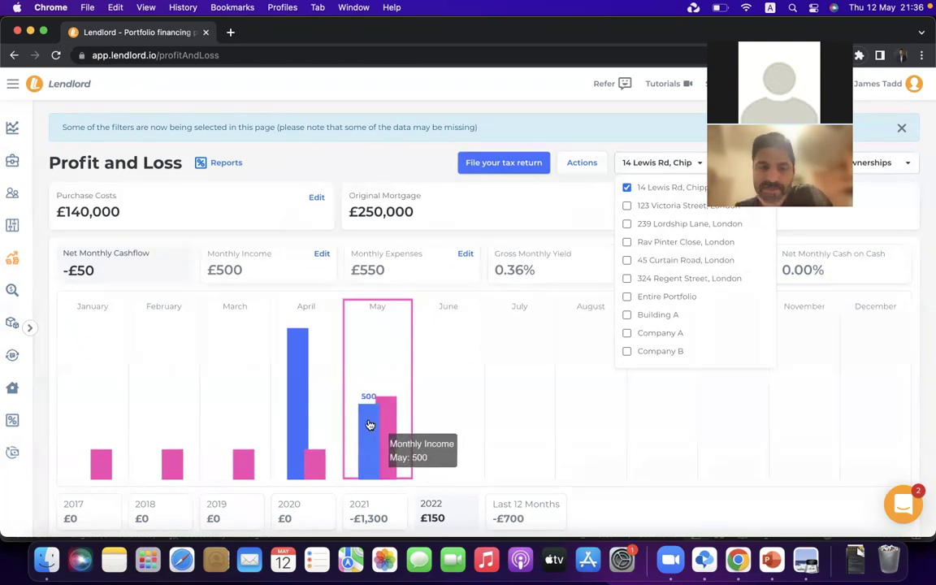
# Show only monthly income and confirm May holds one £500 rent payment, then go to My Tenants
pyautogui.click(292, 258)
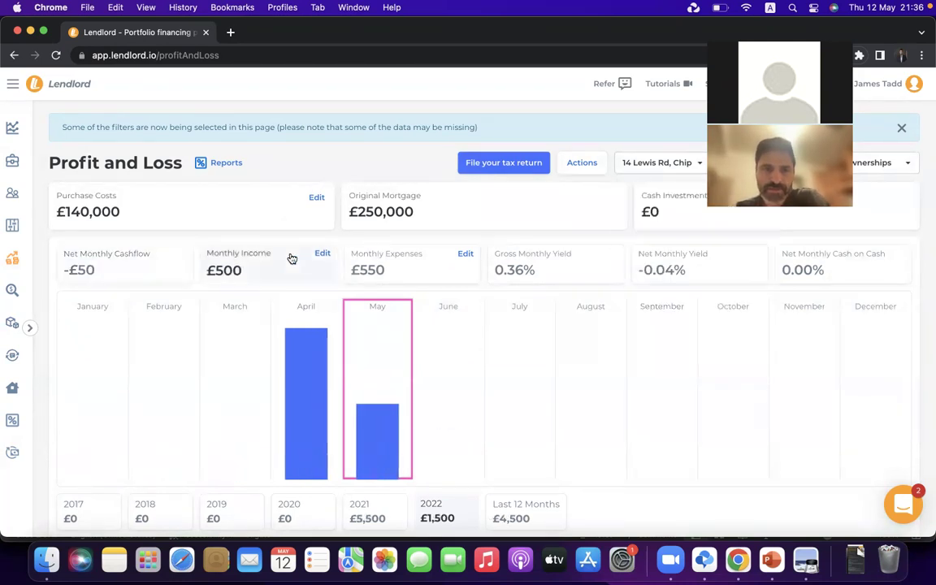
pyautogui.click(321, 254)
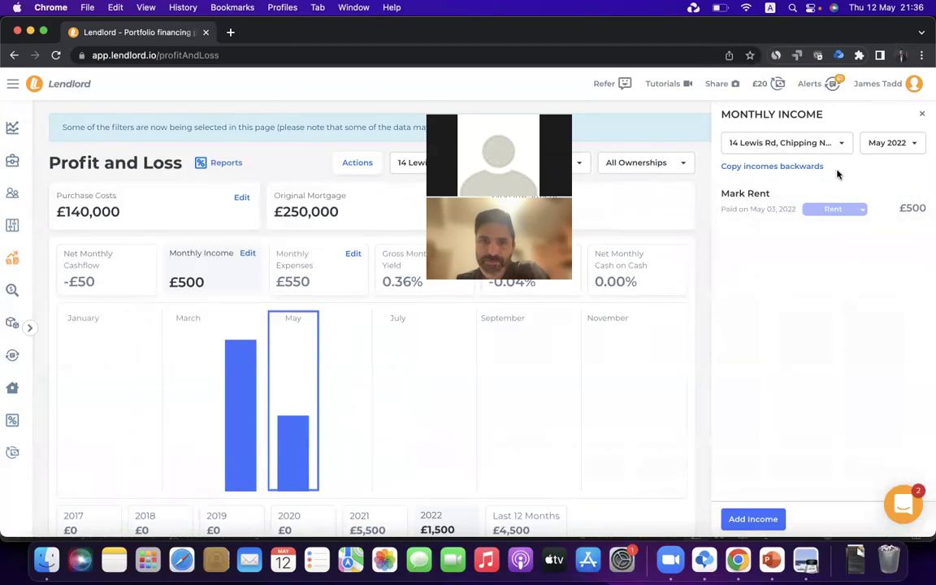
pyautogui.click(20, 193)
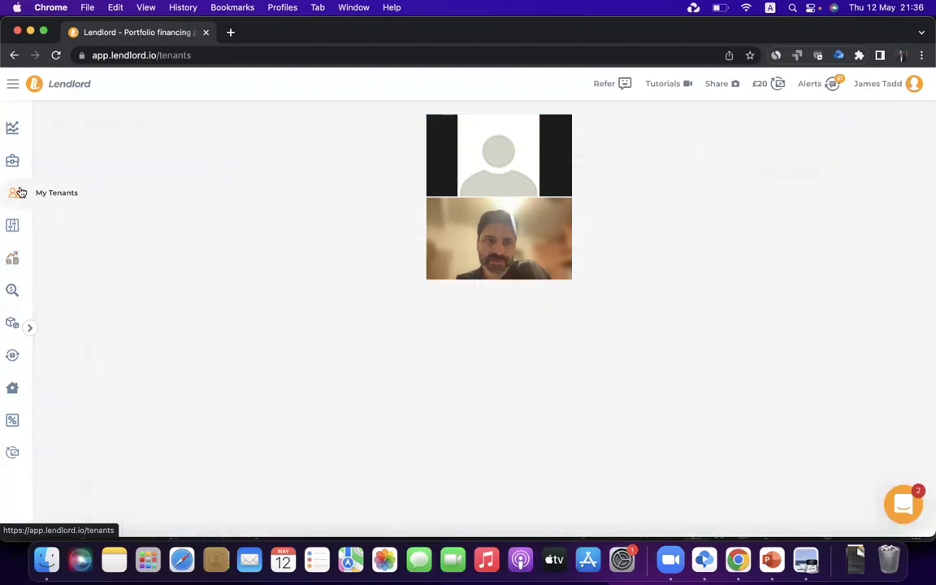
pyautogui.click(266, 215)
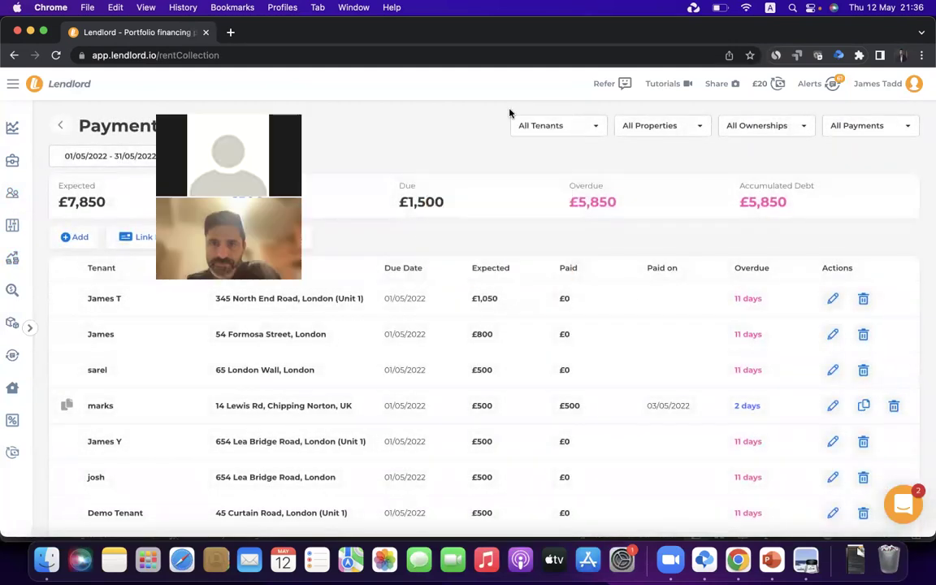
pyautogui.click(654, 125)
pyautogui.click(647, 154)
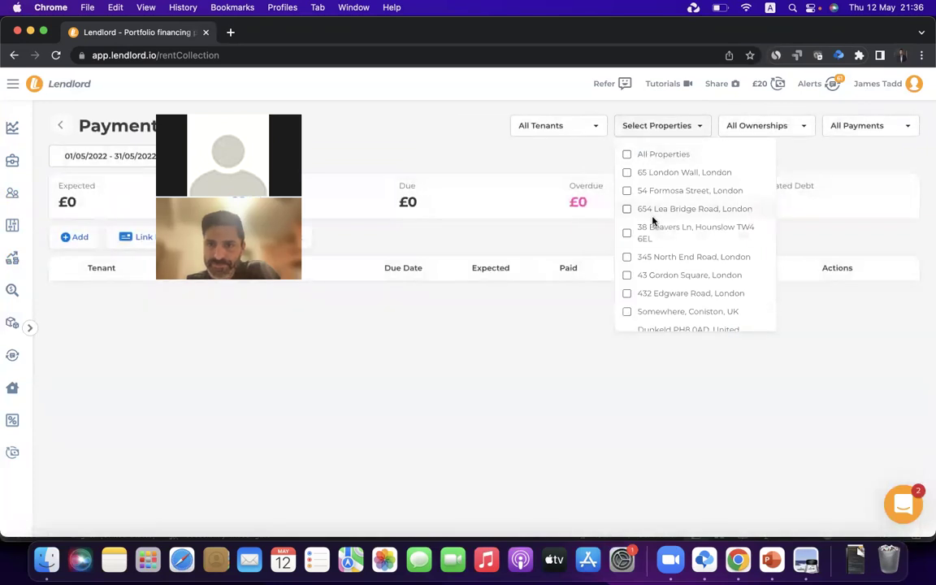
pyautogui.scroll(-3, 652, 220)
pyautogui.click(652, 223)
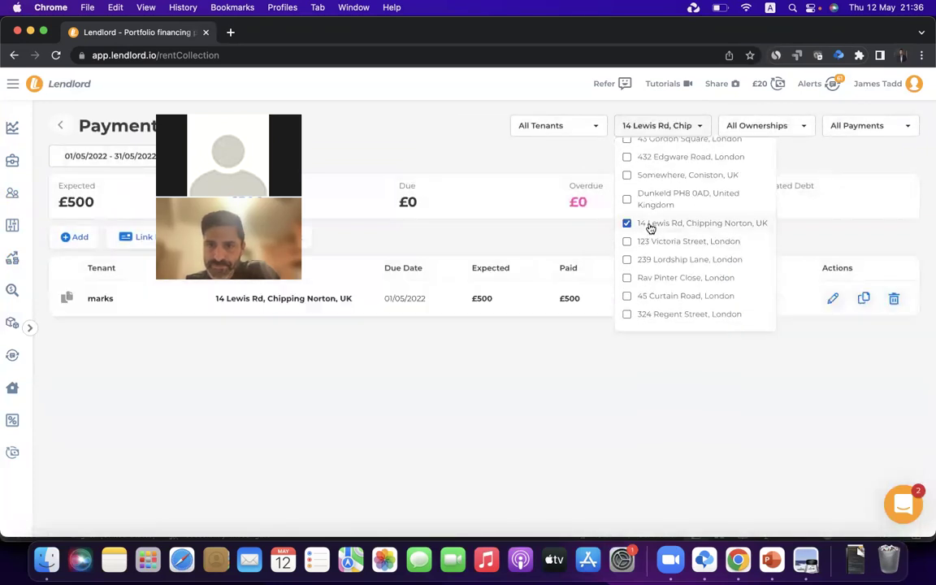
pyautogui.click(568, 366)
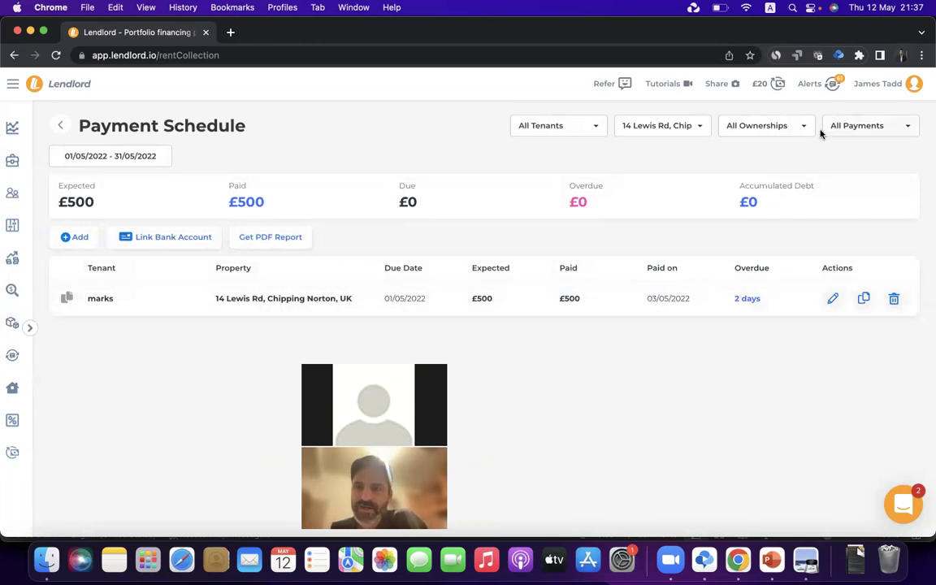
# Open the Alerts list and find the Rent Payment Overdue alert
pyautogui.click(832, 84)
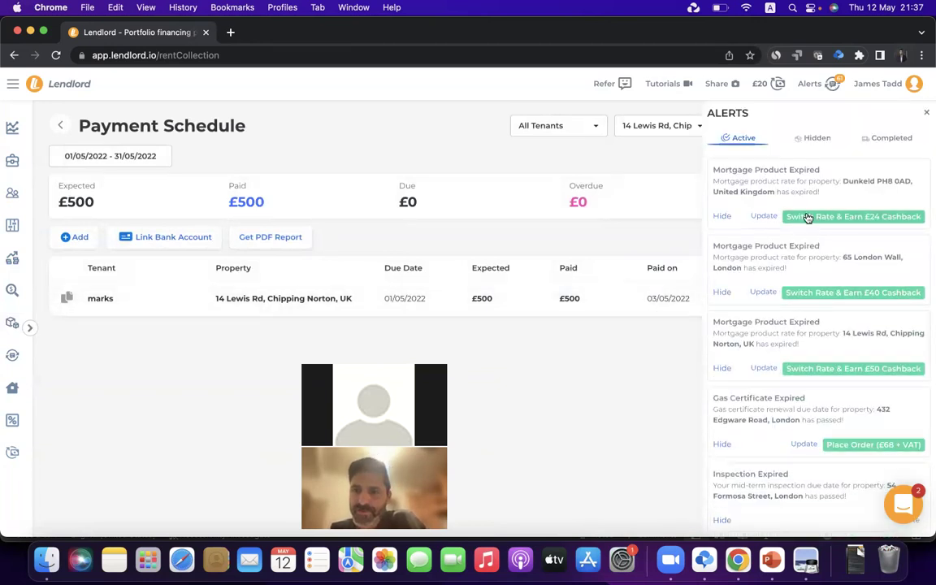
pyautogui.scroll(-10, 806, 218)
pyautogui.scroll(-5, 780, 215)
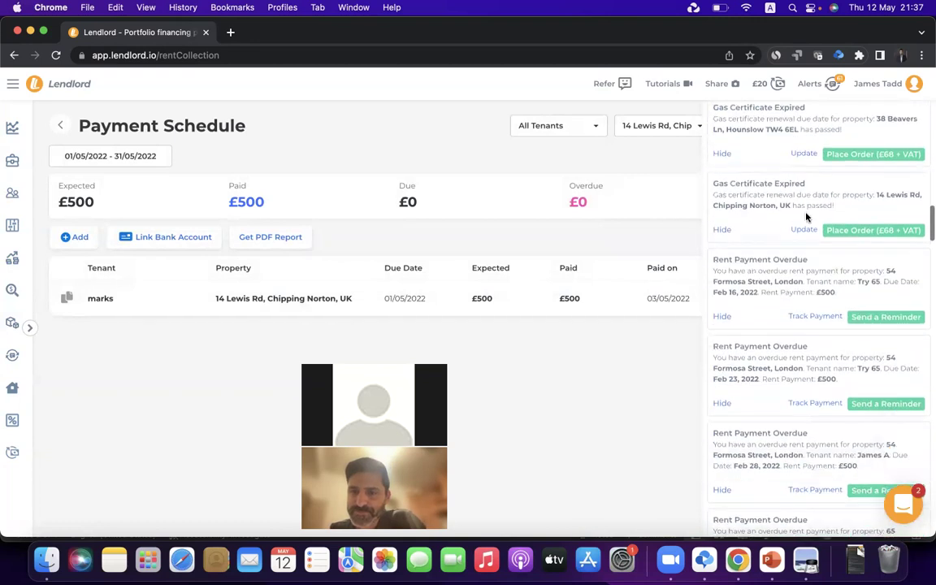
pyautogui.tripleClick(726, 258)
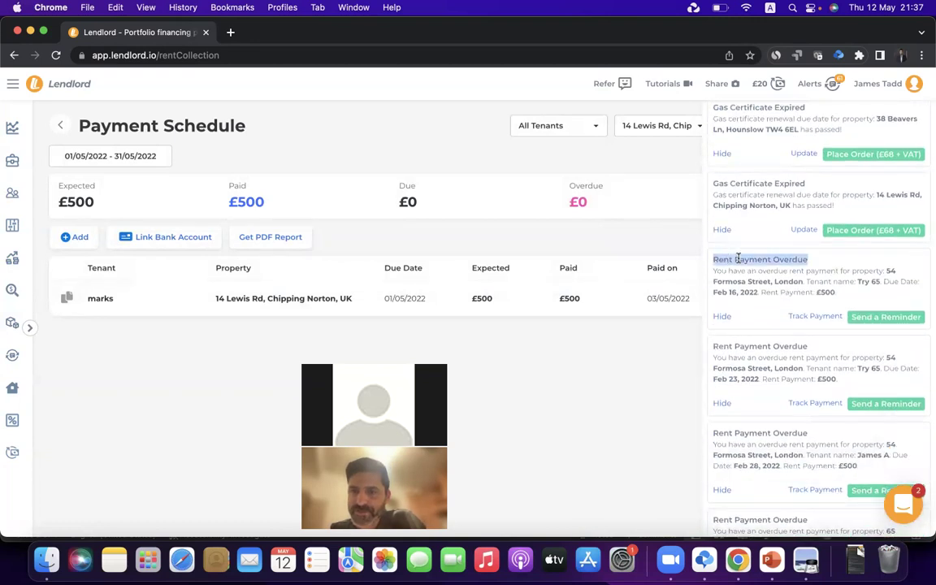
pyautogui.scroll(-2, 792, 248)
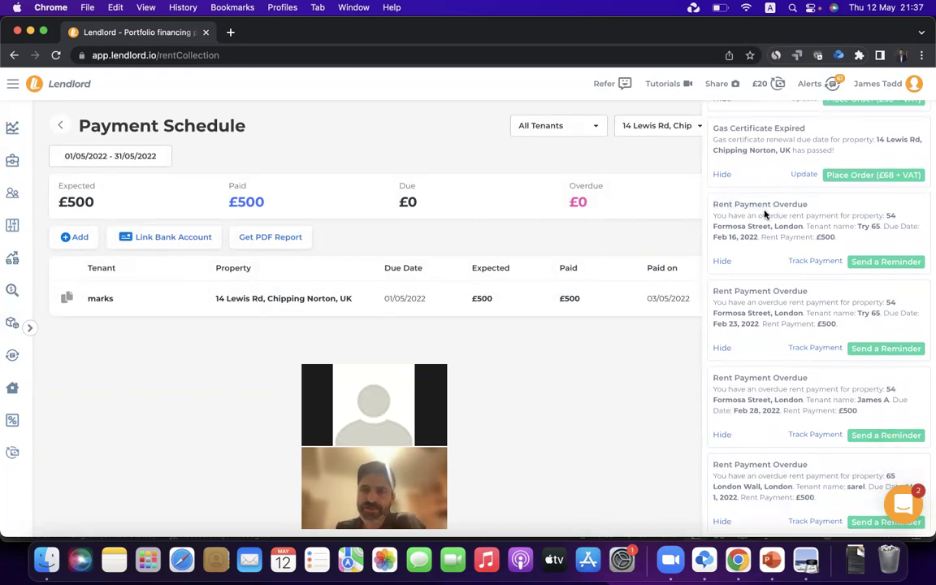
# Preview the overdue-rent reminder email and close it without sending
pyautogui.click(887, 262)
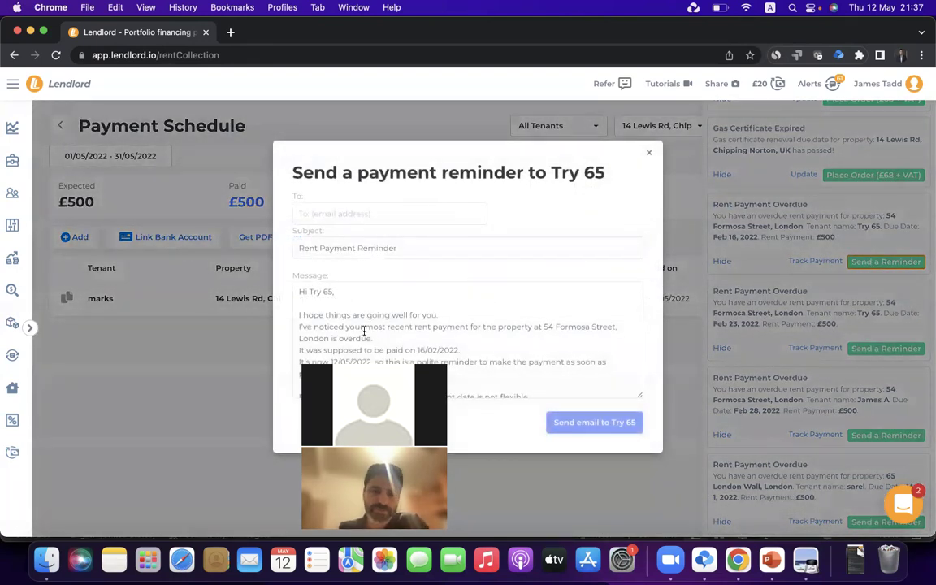
pyautogui.scroll(-3, 388, 352)
pyautogui.scroll(3, 388, 352)
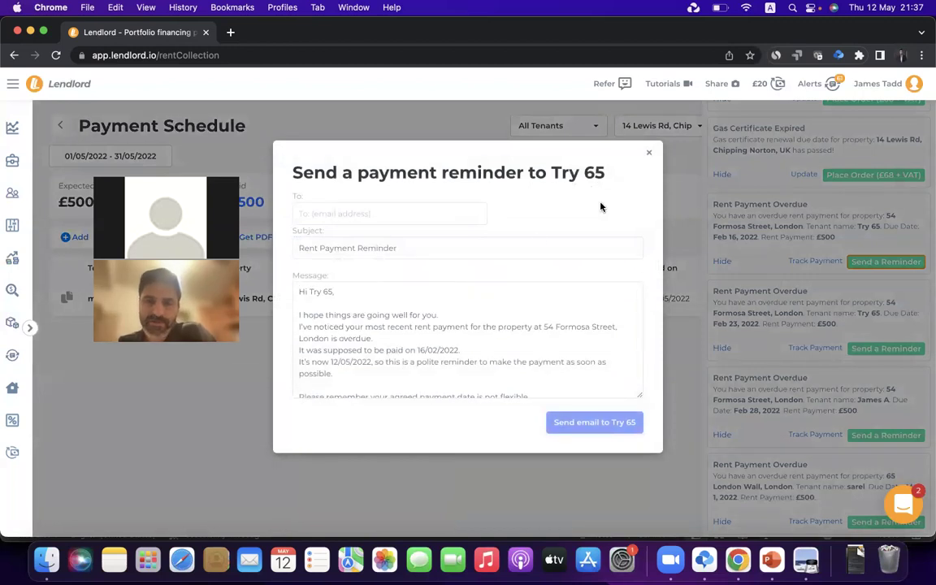
pyautogui.click(648, 154)
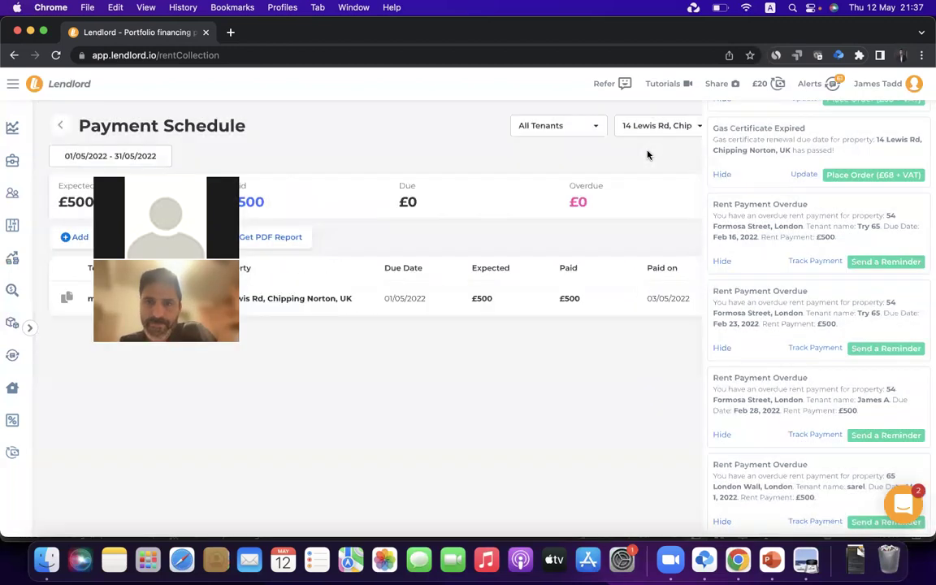
pyautogui.scroll(5, 742, 173)
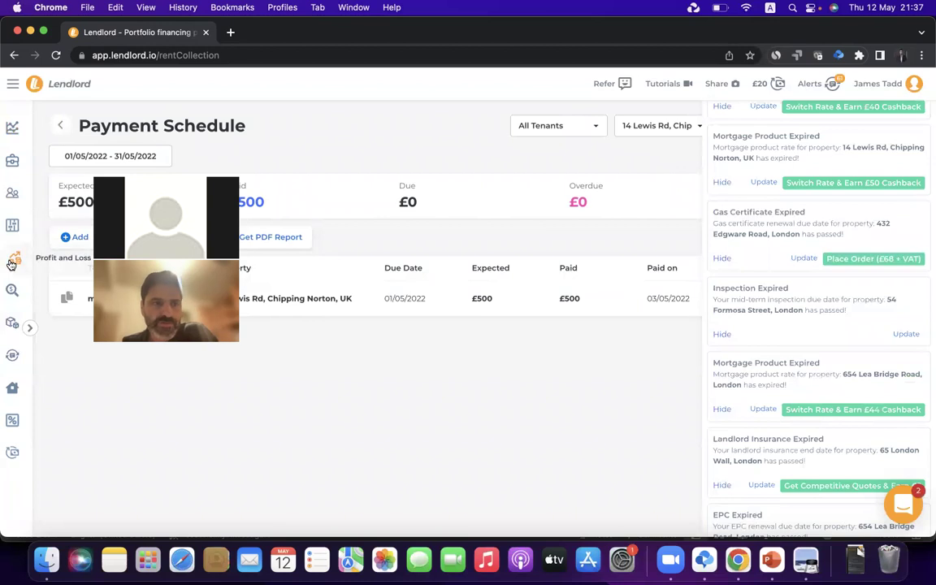
pyautogui.click(12, 258)
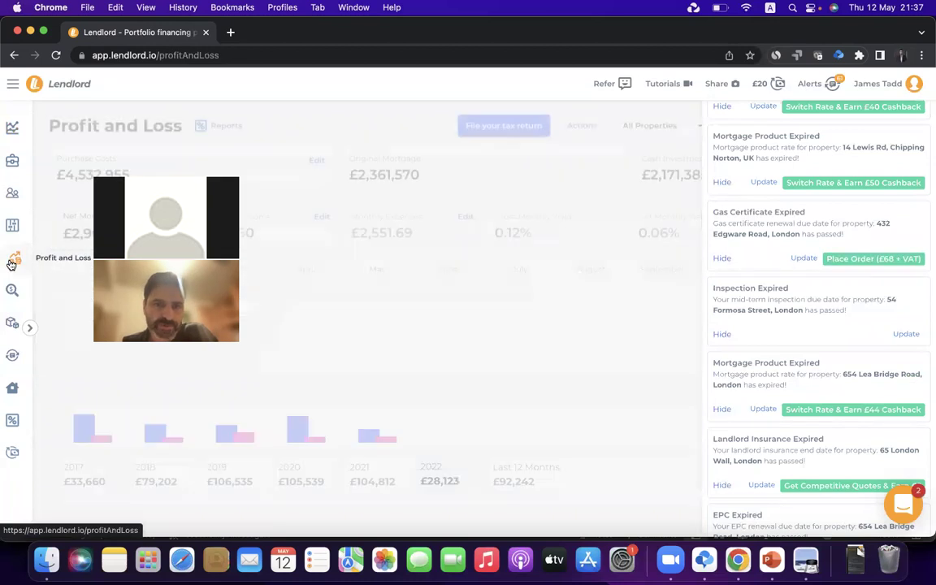
pyautogui.click(819, 86)
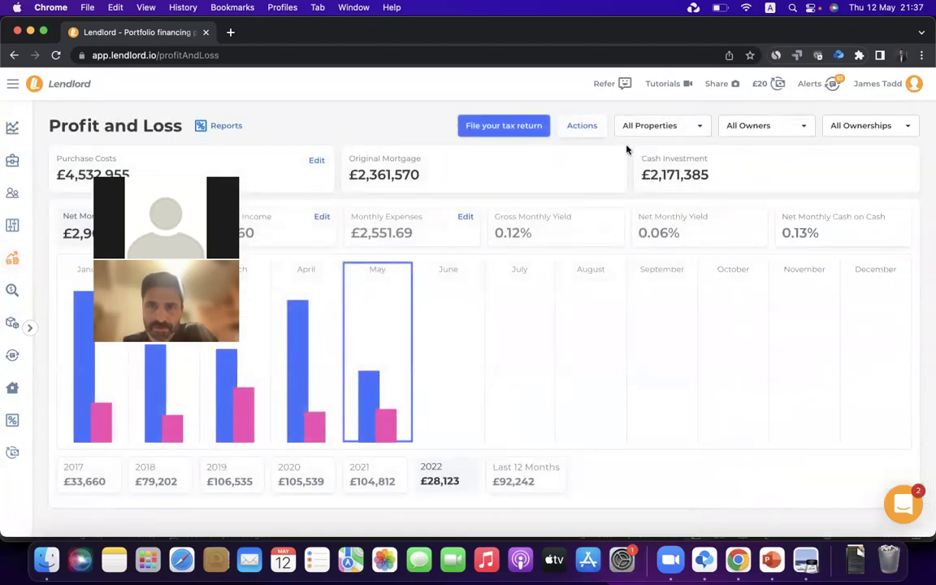
pyautogui.click(654, 128)
pyautogui.click(654, 152)
pyautogui.scroll(-3, 659, 224)
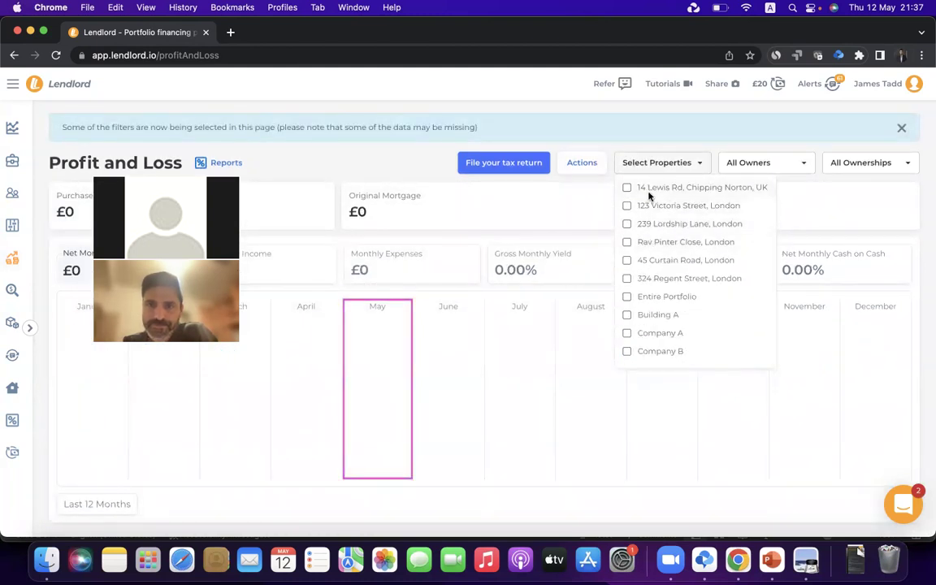
pyautogui.click(650, 192)
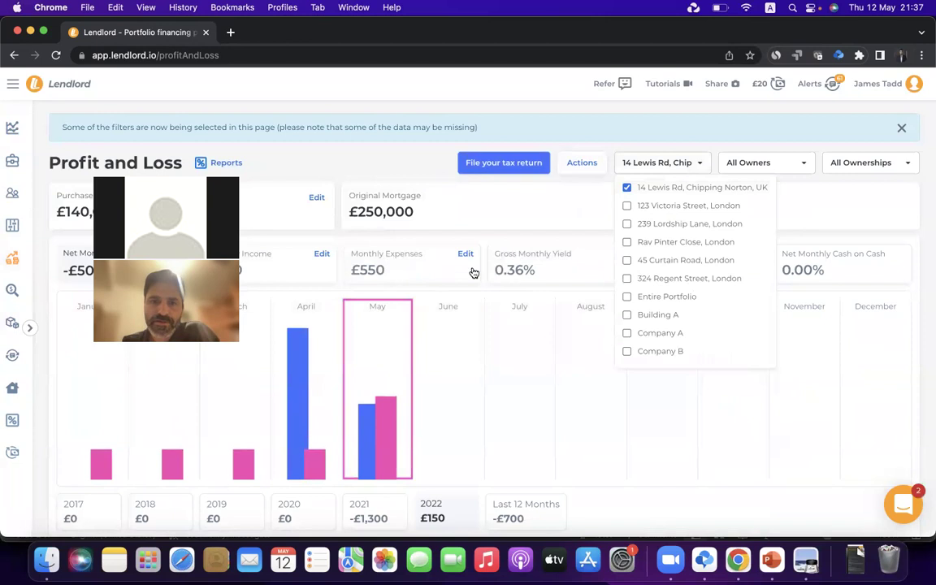
pyautogui.click(354, 245)
pyautogui.click(466, 253)
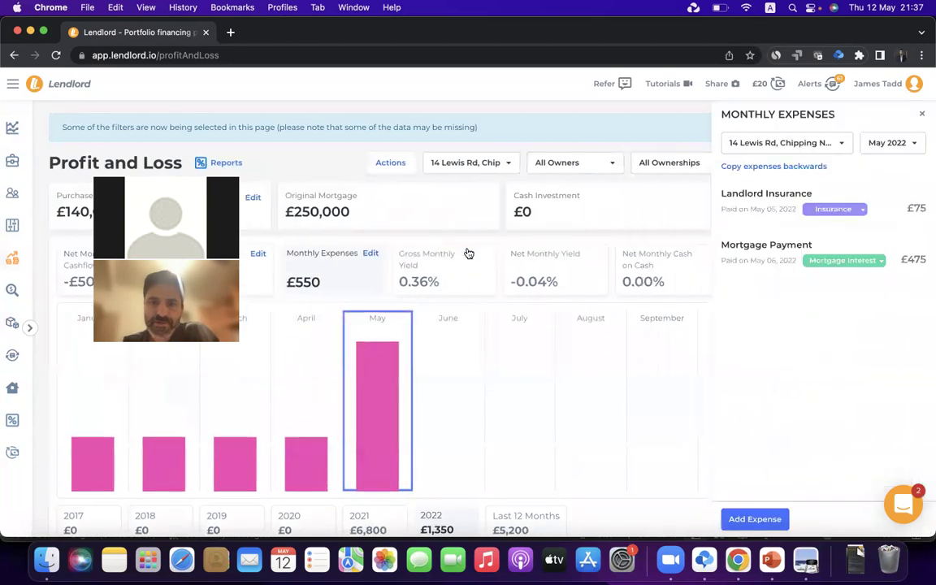
pyautogui.moveTo(746, 281)
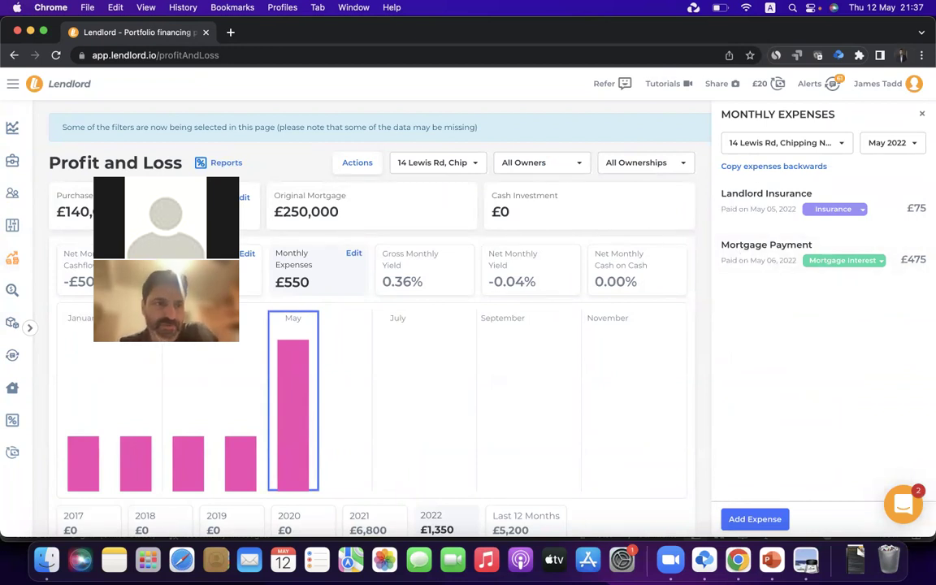
pyautogui.click(12, 225)
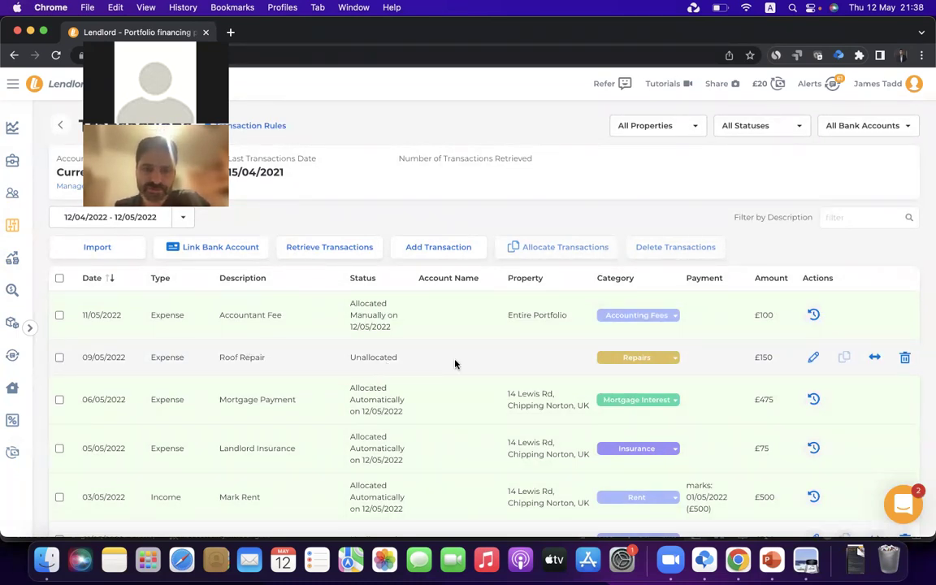
pyautogui.click(813, 358)
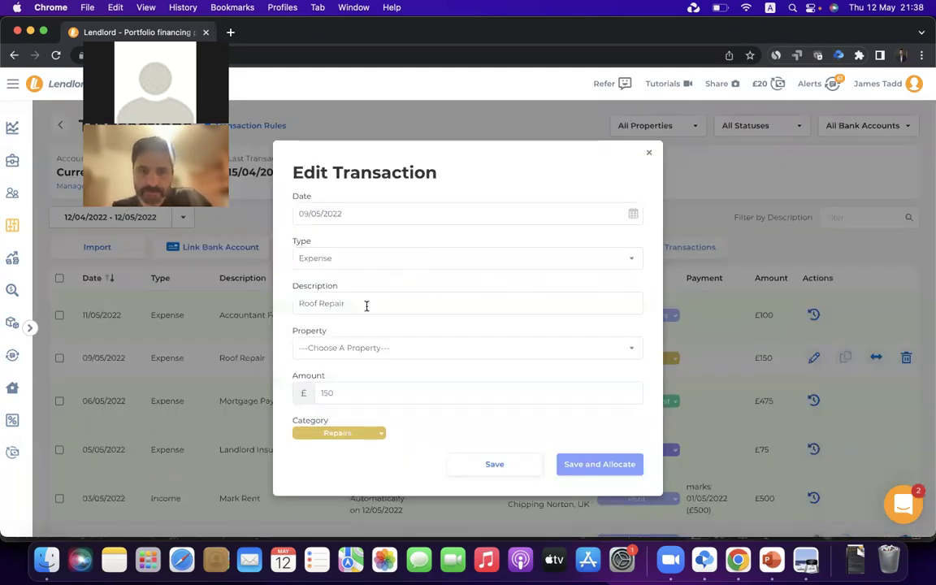
pyautogui.click(393, 349)
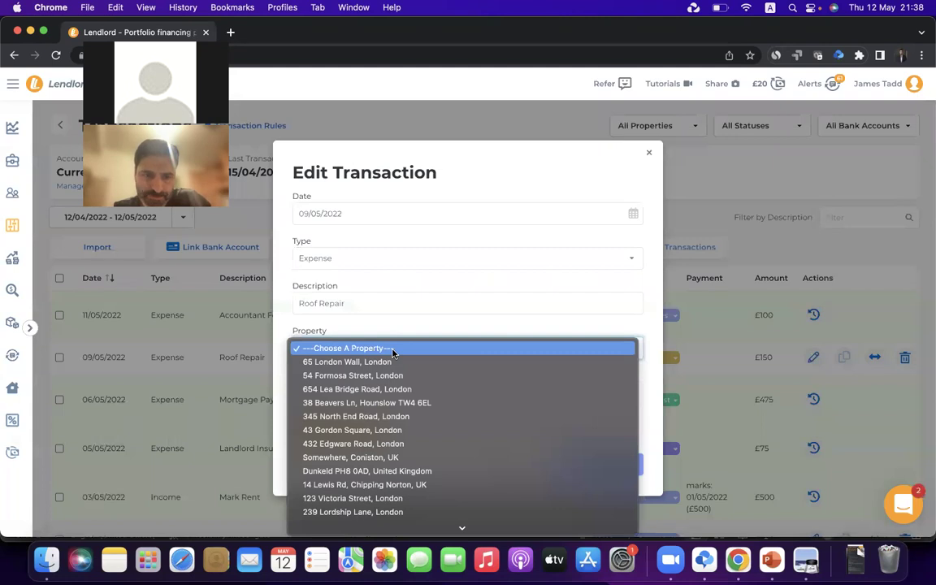
pyautogui.click(362, 404)
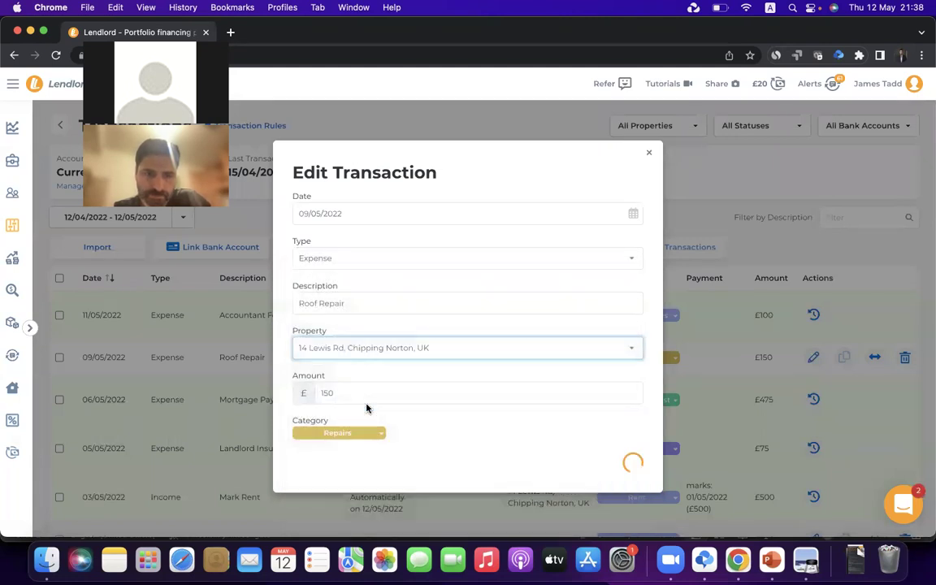
pyautogui.click(378, 432)
pyautogui.click(389, 426)
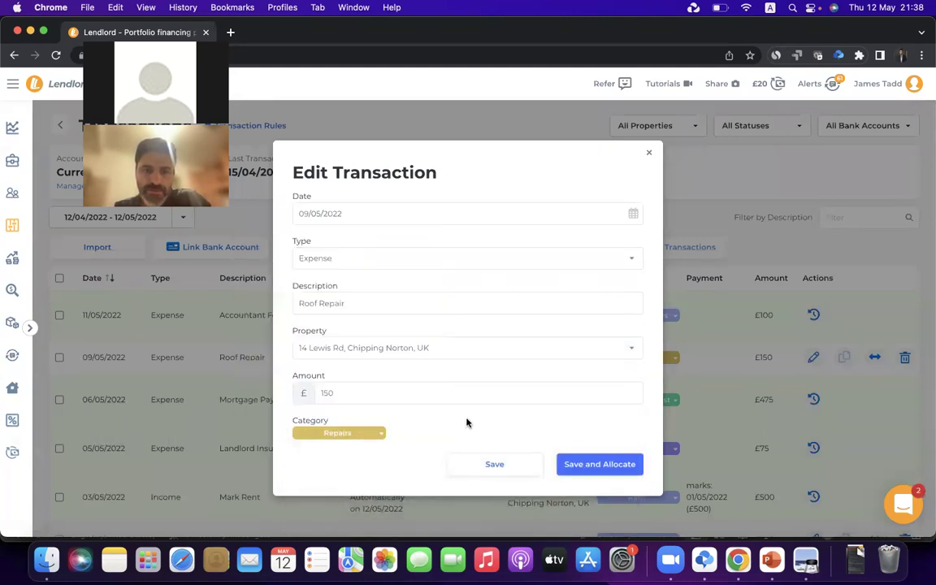
pyautogui.click(499, 466)
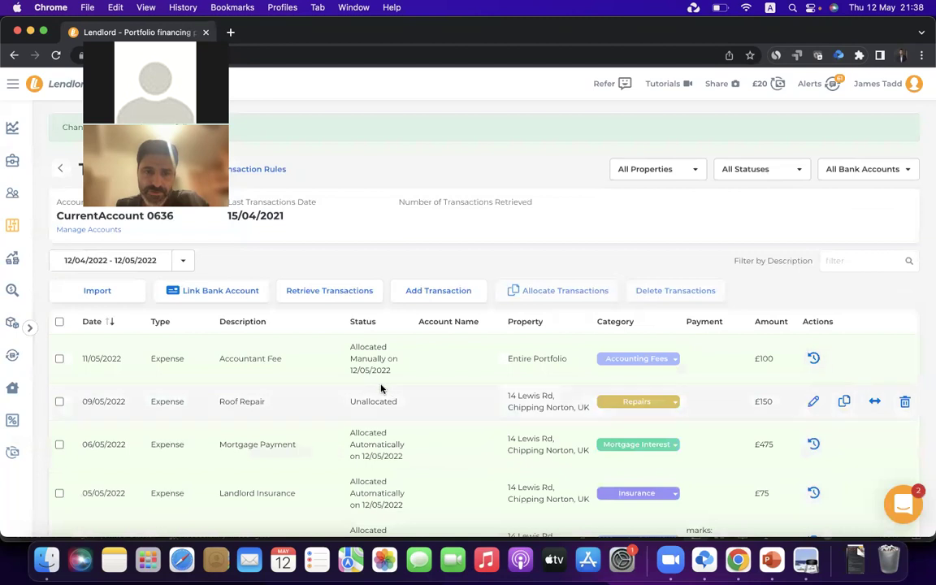
# Allocate the £150 Roof Repair as a one-time payment
pyautogui.click(813, 401)
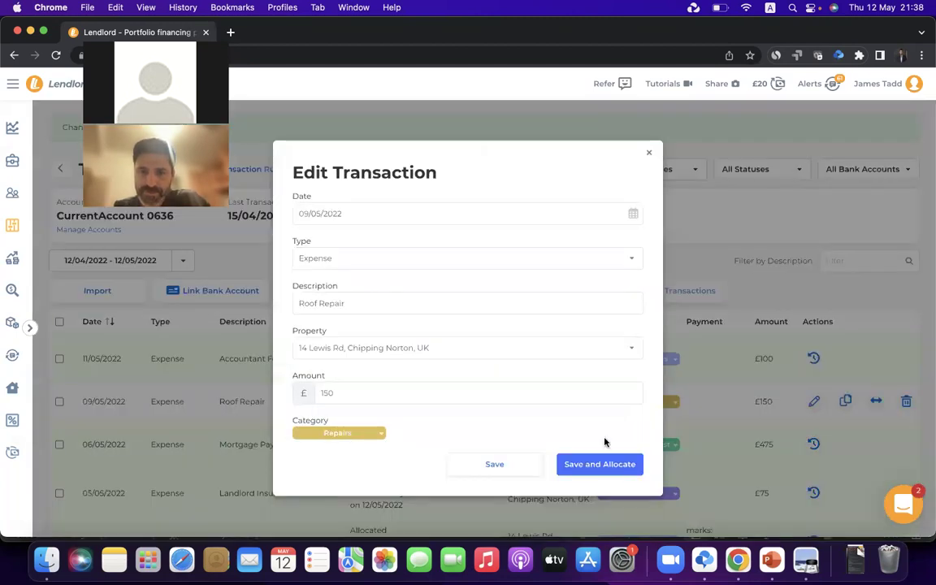
pyautogui.click(602, 468)
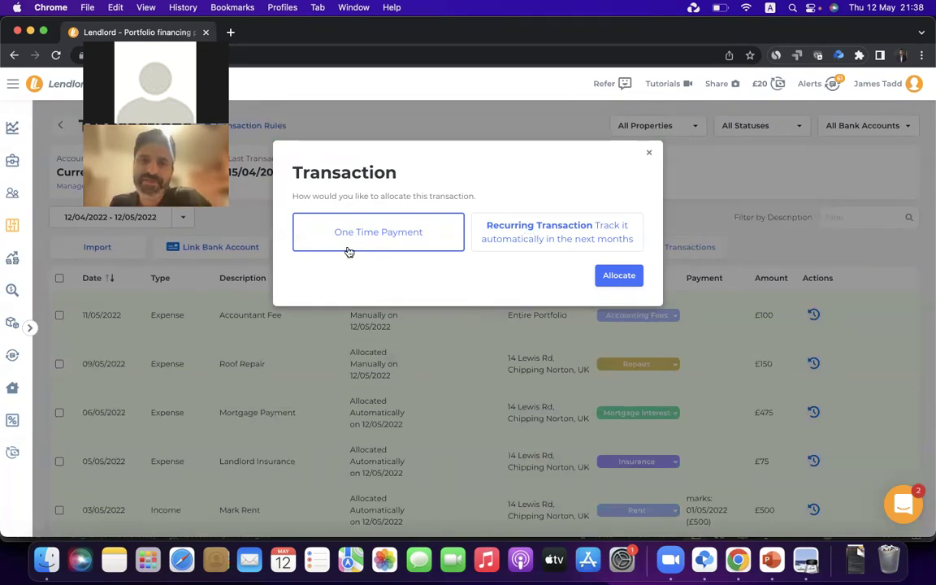
pyautogui.click(619, 277)
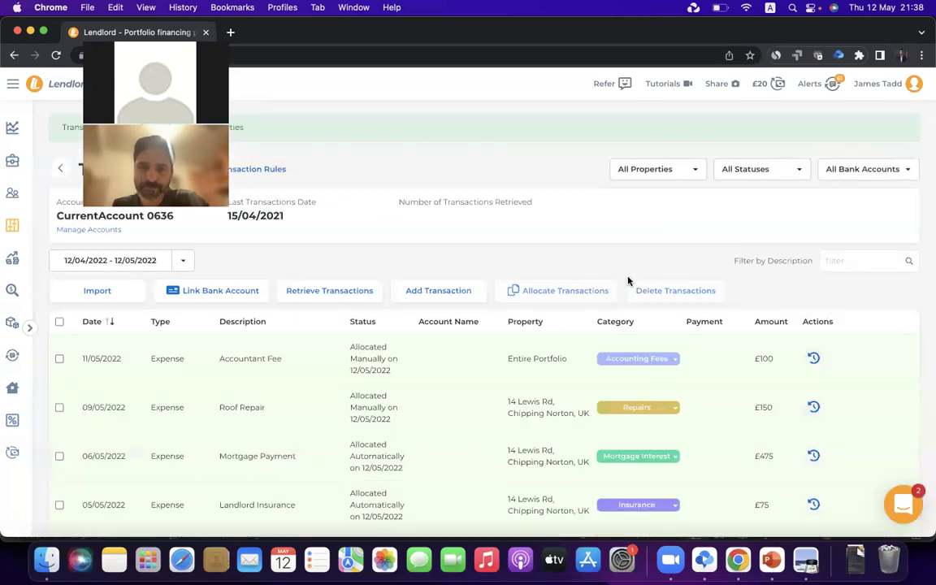
pyautogui.click(12, 257)
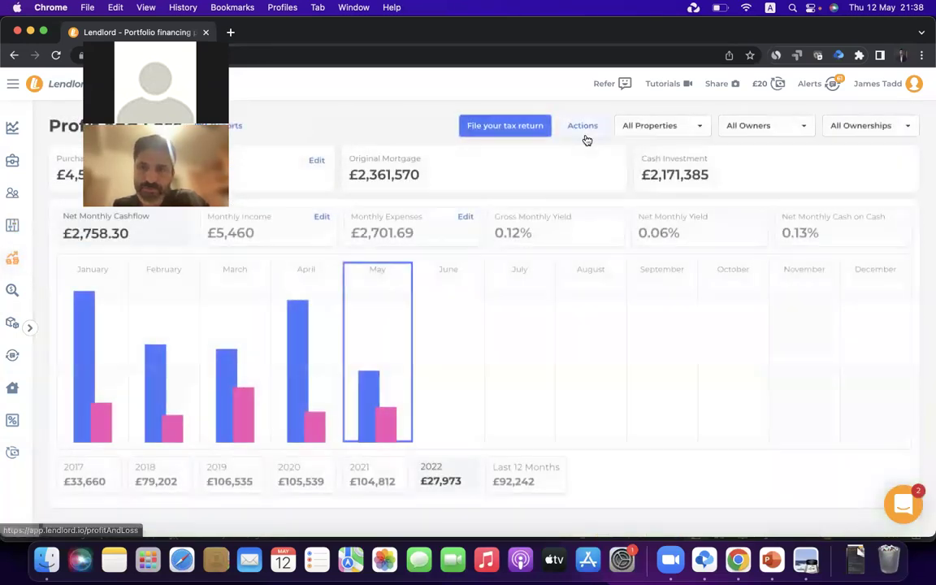
pyautogui.click(643, 127)
pyautogui.click(641, 154)
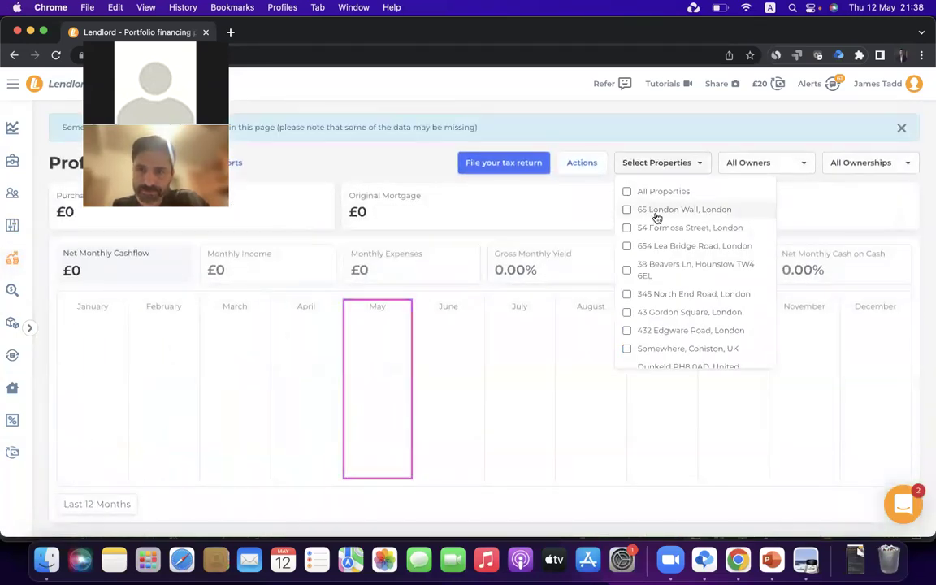
pyautogui.scroll(-5, 656, 218)
pyautogui.click(656, 205)
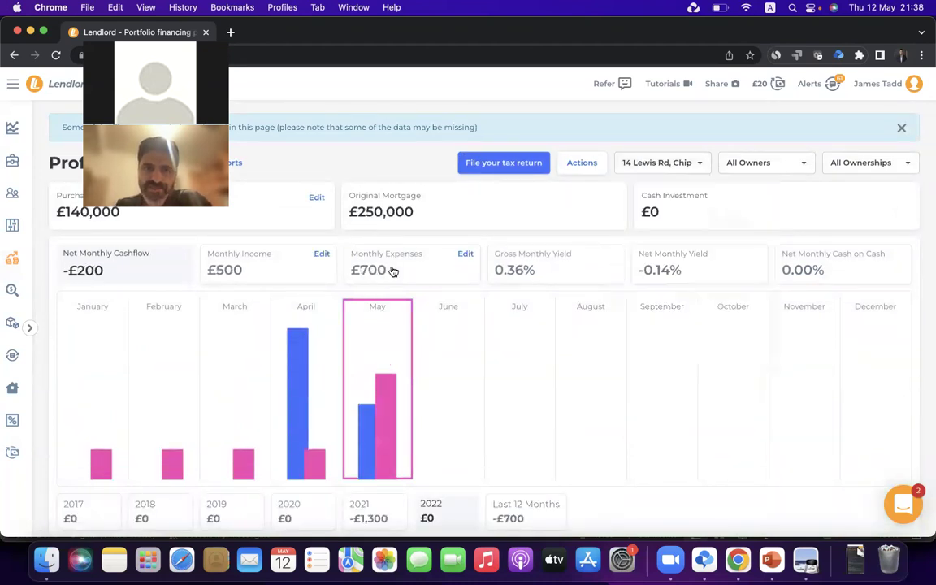
# Confirm May expenses now total £700 including the £150 Roof Repair, then go to Transactions
pyautogui.click(466, 254)
pyautogui.moveTo(786, 324)
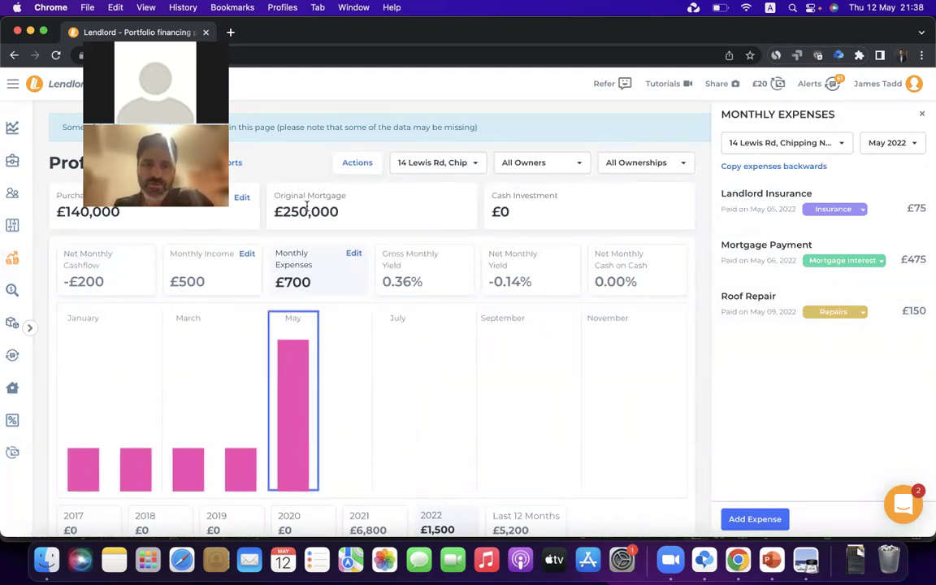
pyautogui.click(12, 225)
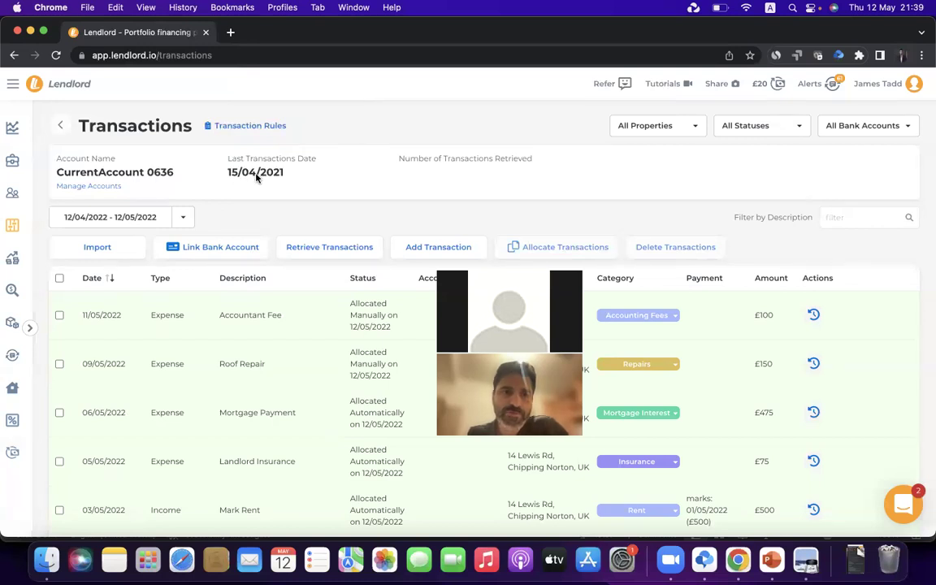
# Inspect the transactions list's current end date, 15/04
pyautogui.moveTo(253, 174); pyautogui.dragTo(219, 173)
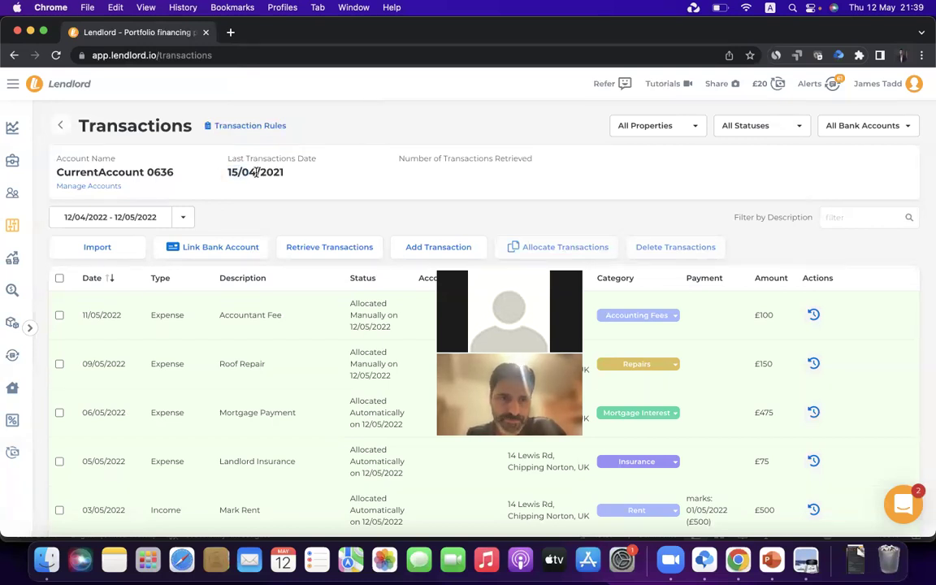
pyautogui.click(238, 165)
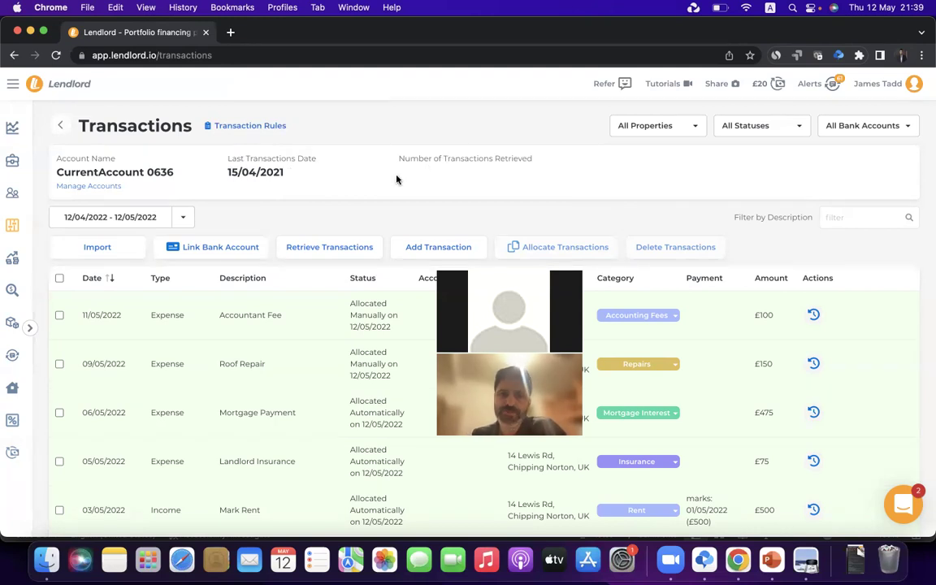
pyautogui.scroll(-5, 322, 342)
pyautogui.scroll(5, 355, 162)
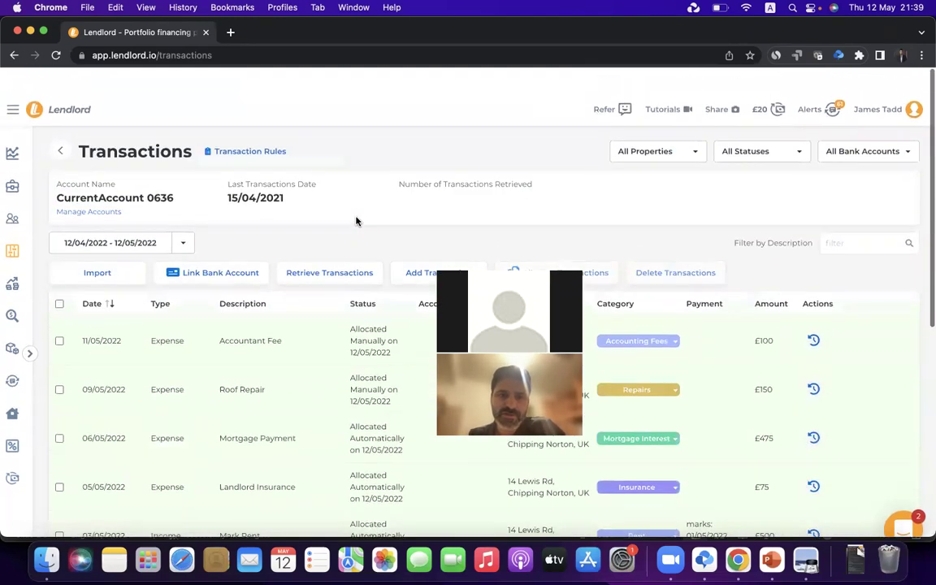
# Set the date range to This financial year, 06/04/2022 – 05/04/2023, then switch to PowerPoint
pyautogui.click(183, 217)
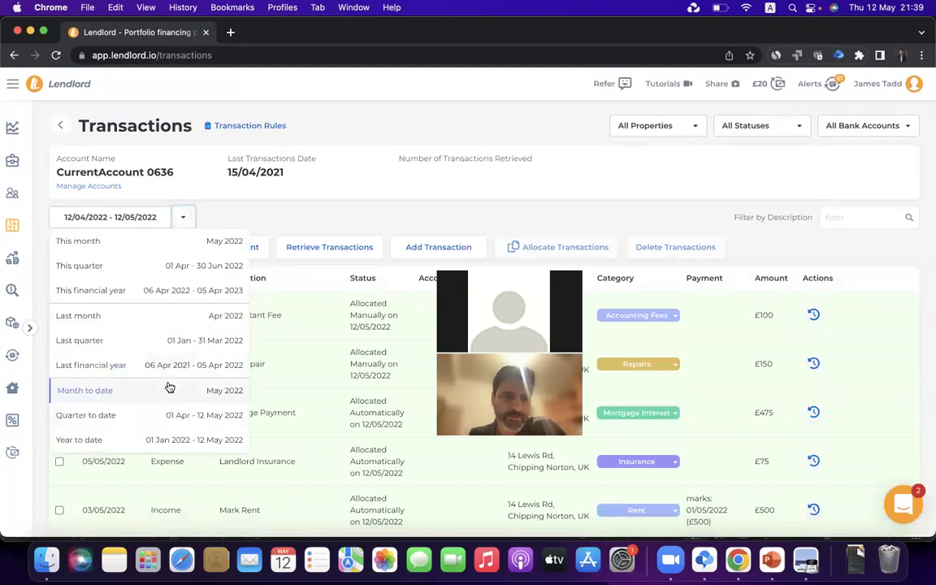
pyautogui.click(150, 297)
pyautogui.scroll(-10, 309, 230)
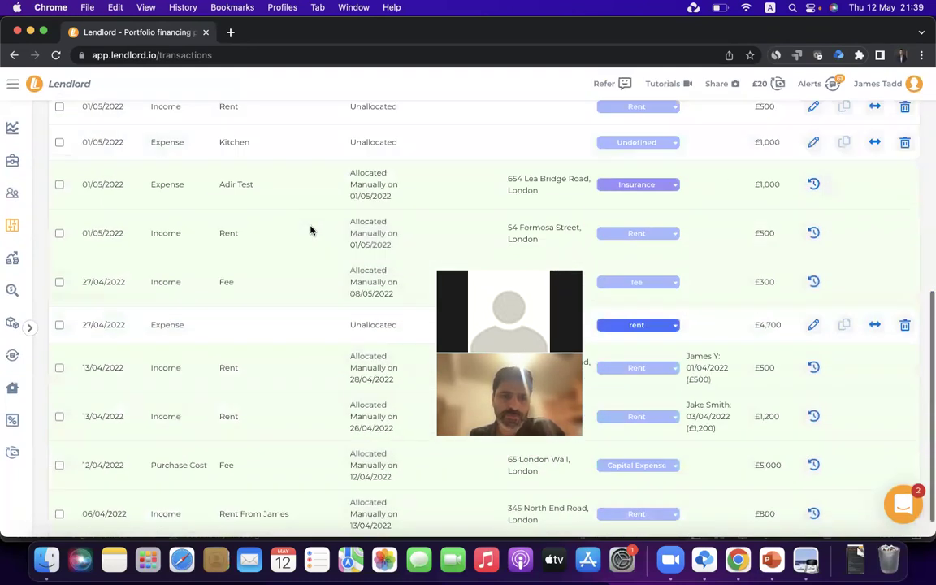
pyautogui.scroll(10, 310, 230)
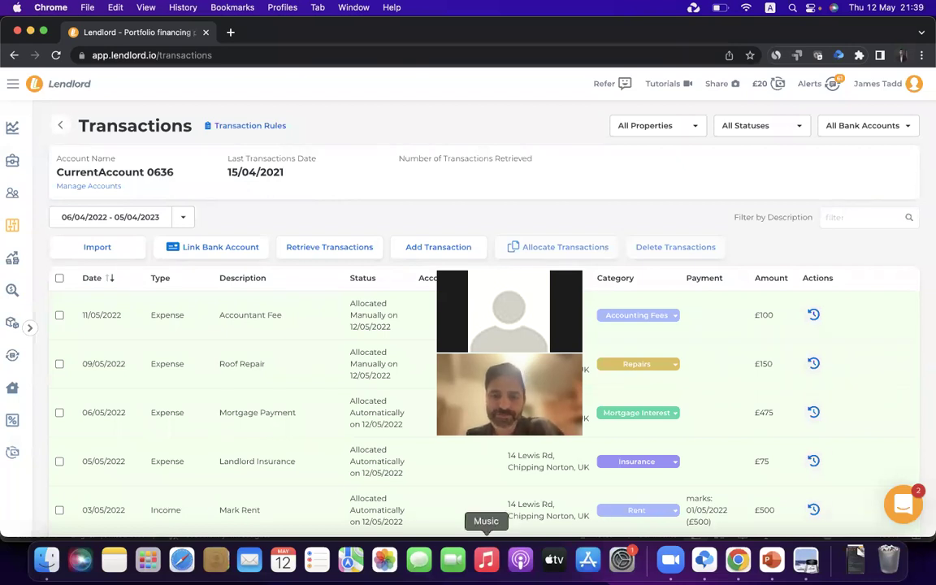
pyautogui.click(768, 568)
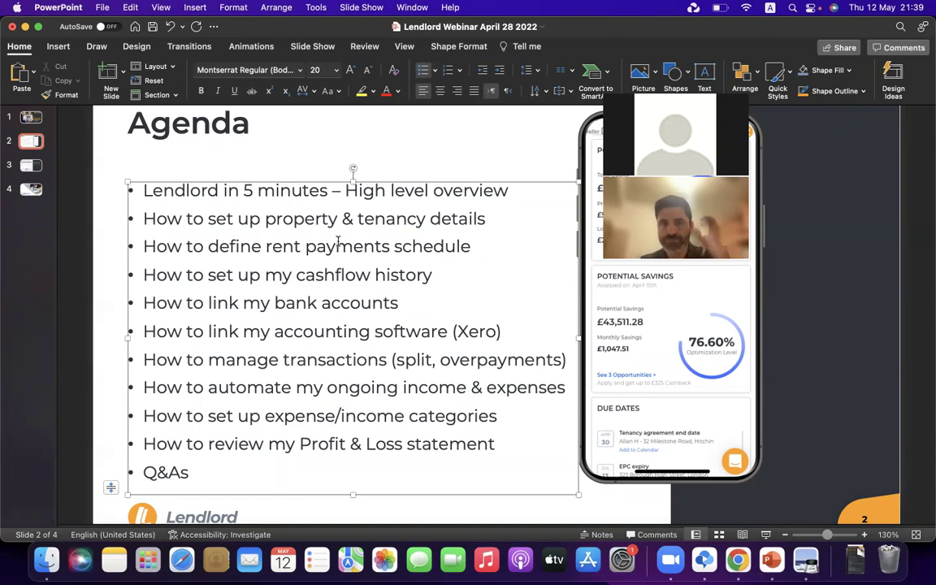
# Look over the Agenda slide without editing it and return to Lendlord in Chrome
pyautogui.click(287, 145)
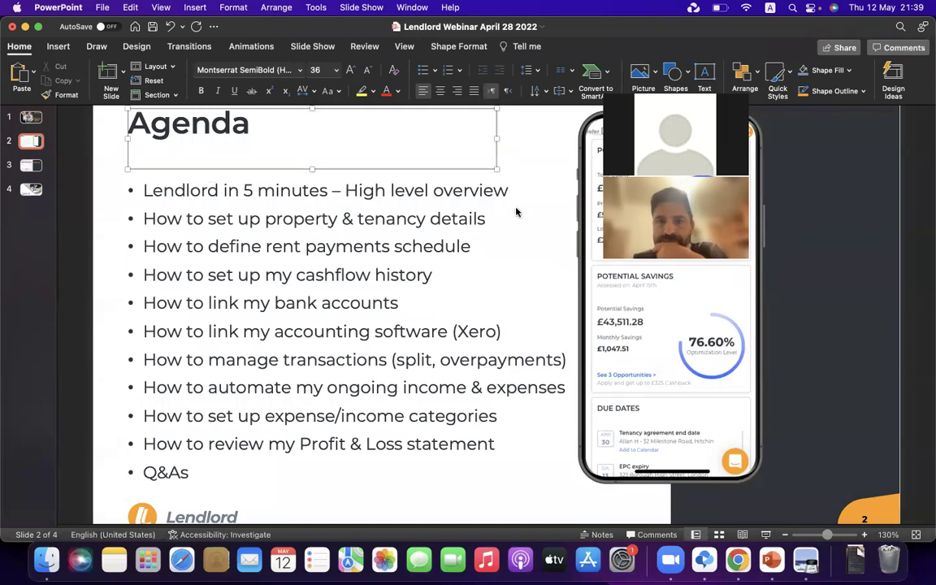
pyautogui.click(108, 195)
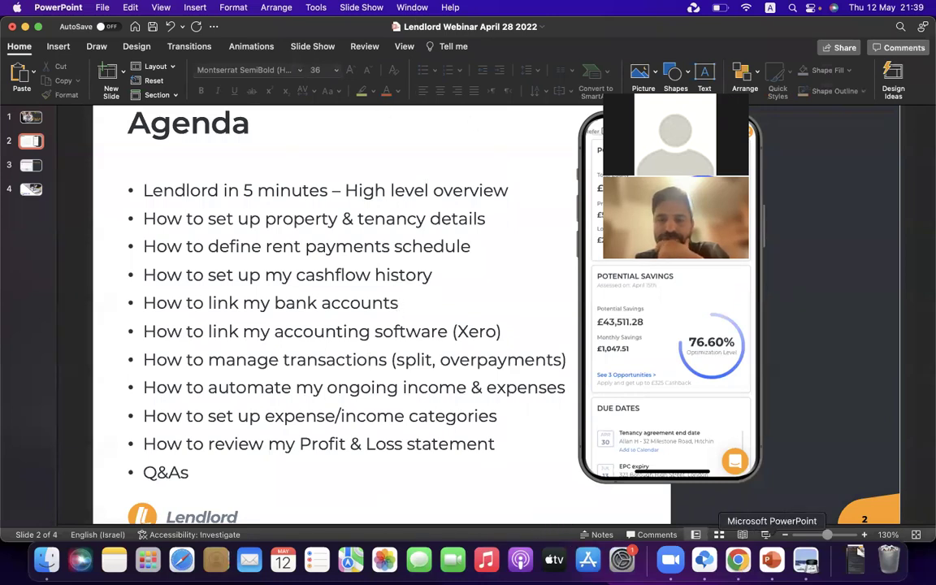
pyautogui.click(738, 561)
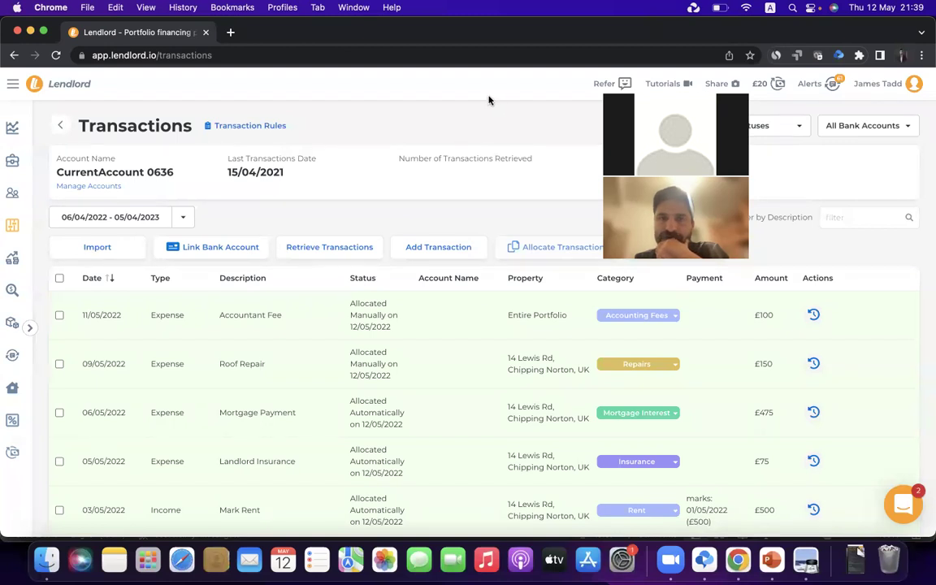
pyautogui.click(253, 247)
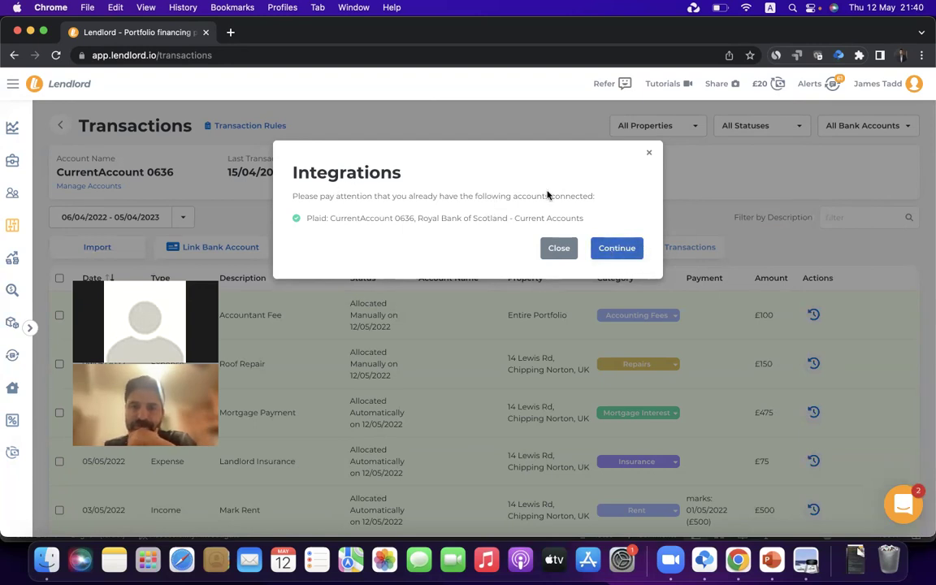
pyautogui.click(650, 153)
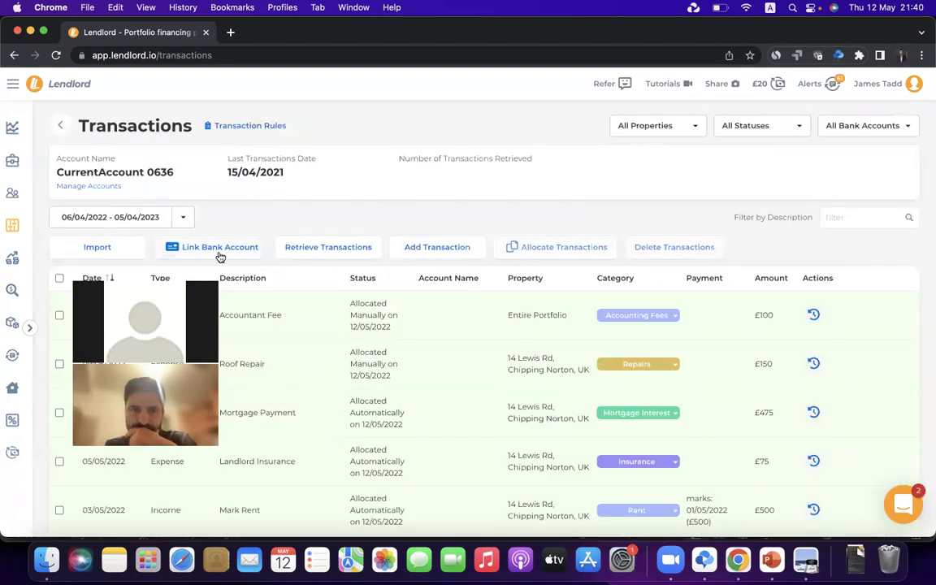
pyautogui.click(220, 250)
pyautogui.click(616, 249)
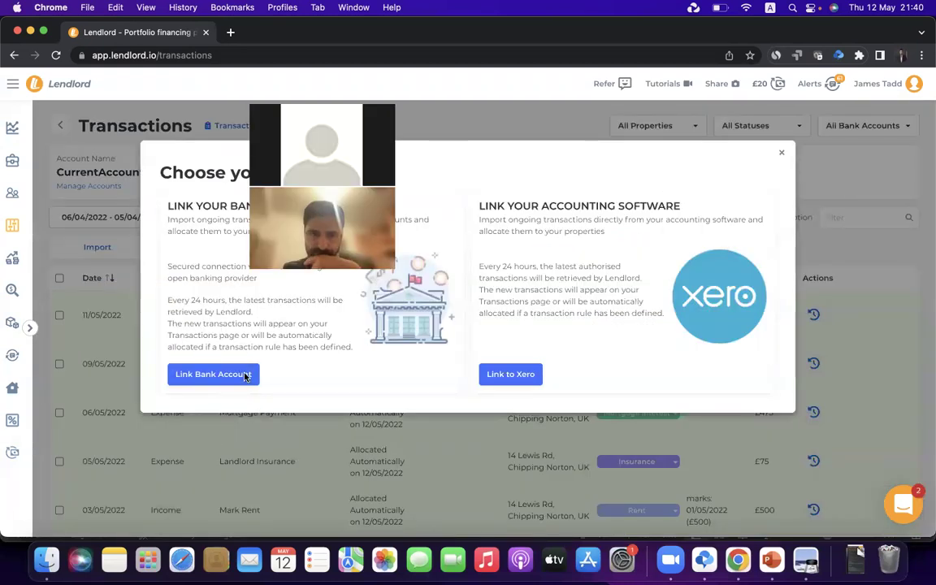
pyautogui.click(782, 152)
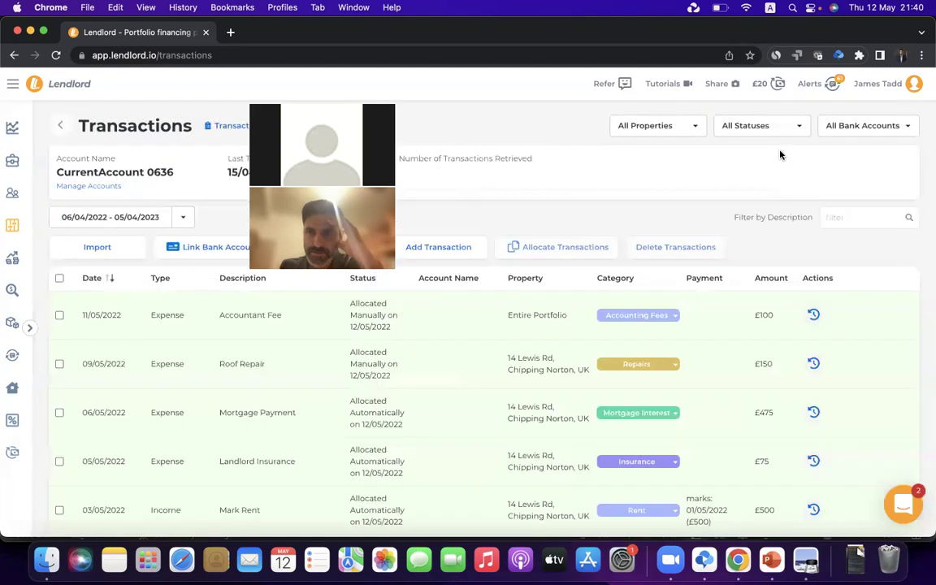
pyautogui.click(87, 186)
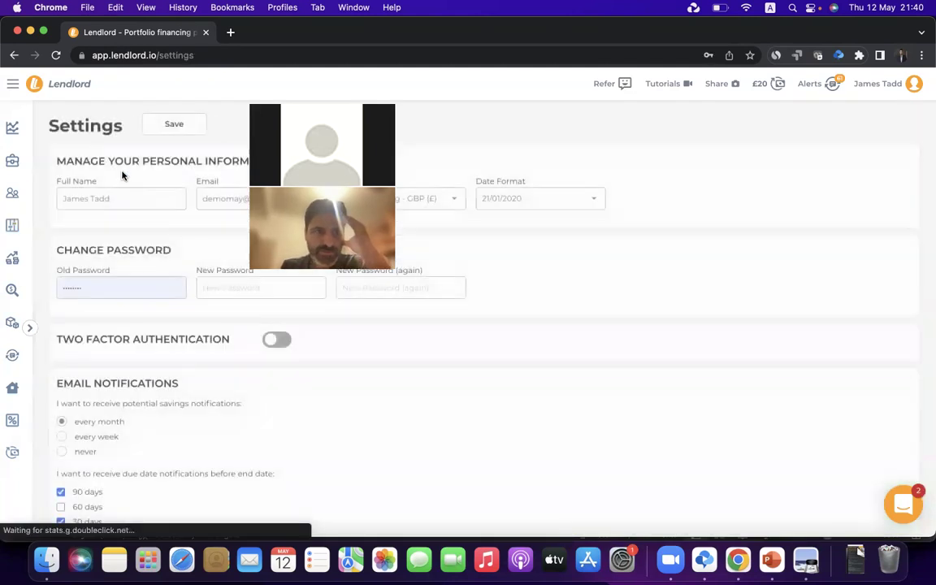
pyautogui.scroll(-2, 186, 222)
pyautogui.scroll(-15, 165, 274)
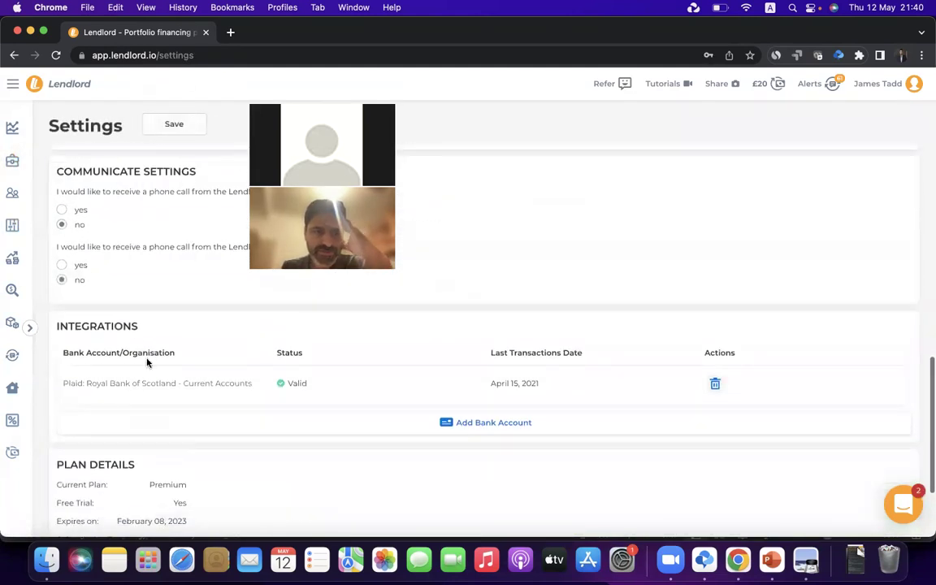
pyautogui.scroll(3, 141, 253)
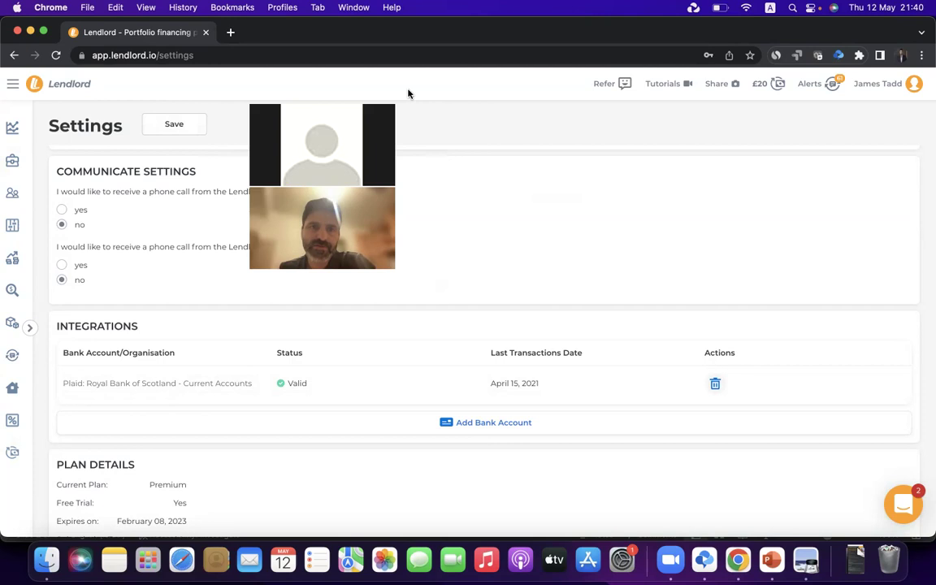
pyautogui.click(12, 225)
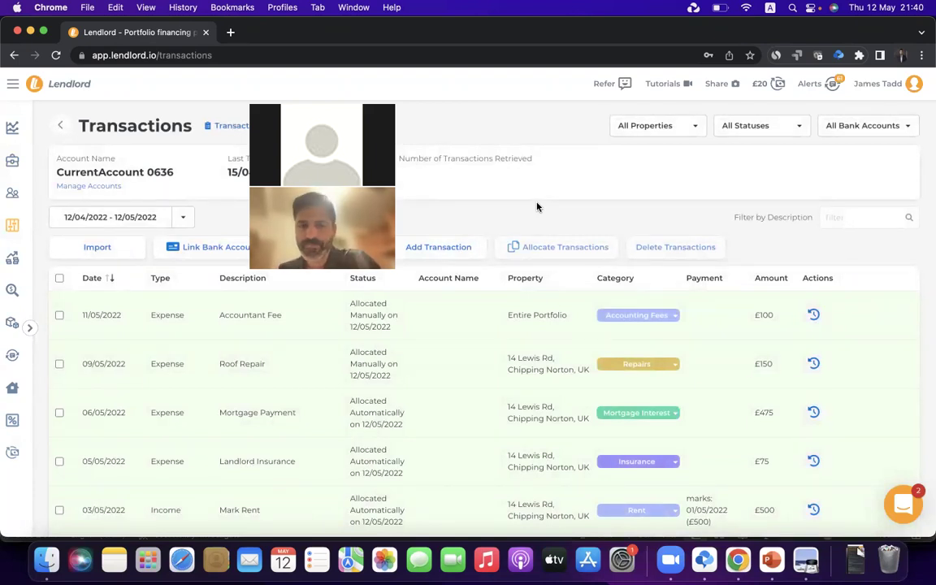
pyautogui.click(770, 560)
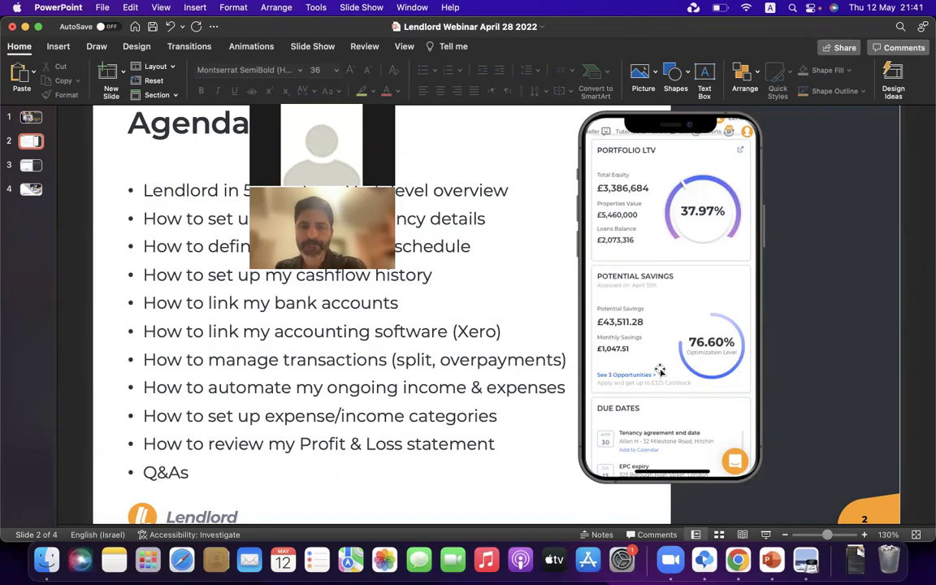
pyautogui.click(730, 569)
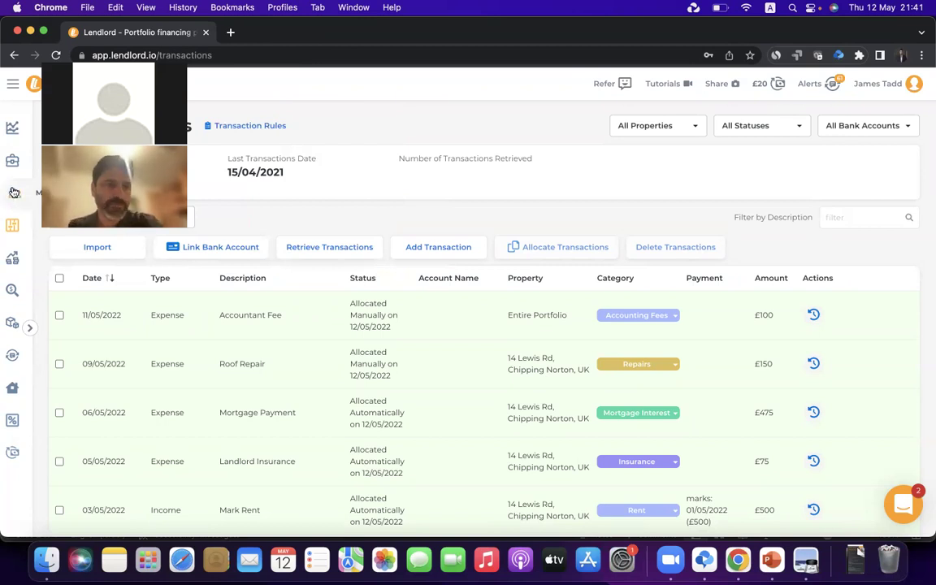
# Set the Payment Schedule to All Properties: £7,850 expected, £500 paid, £5,850 overdue
pyautogui.click(11, 195)
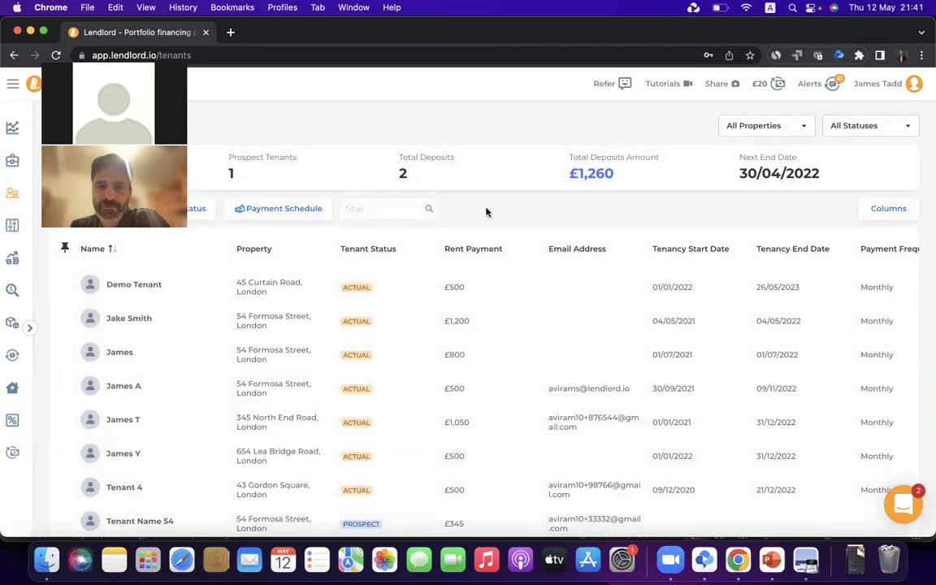
pyautogui.click(302, 211)
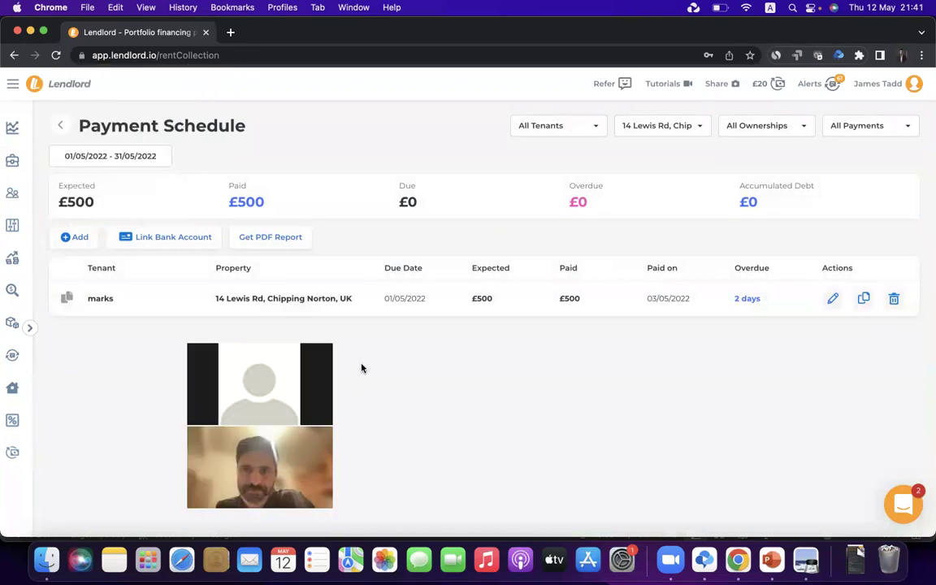
pyautogui.click(672, 125)
pyautogui.click(650, 154)
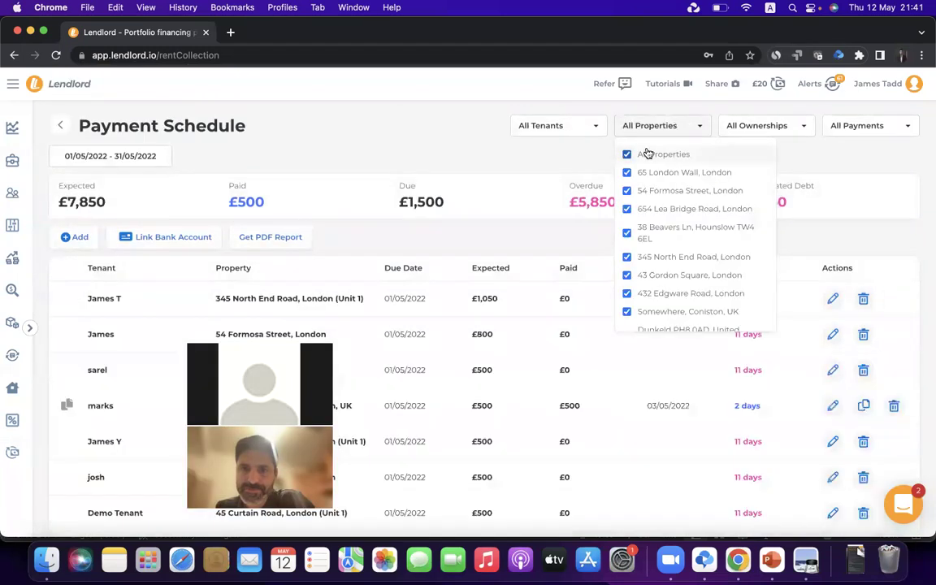
pyautogui.click(494, 179)
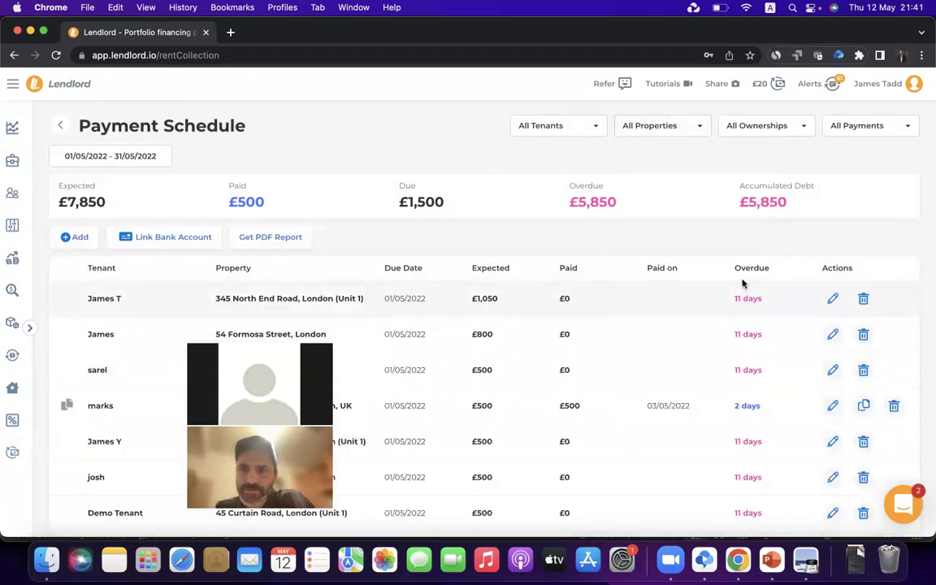
# Open the alerts list and review the first overdue rent alert
pyautogui.click(821, 89)
pyautogui.scroll(-5, 771, 246)
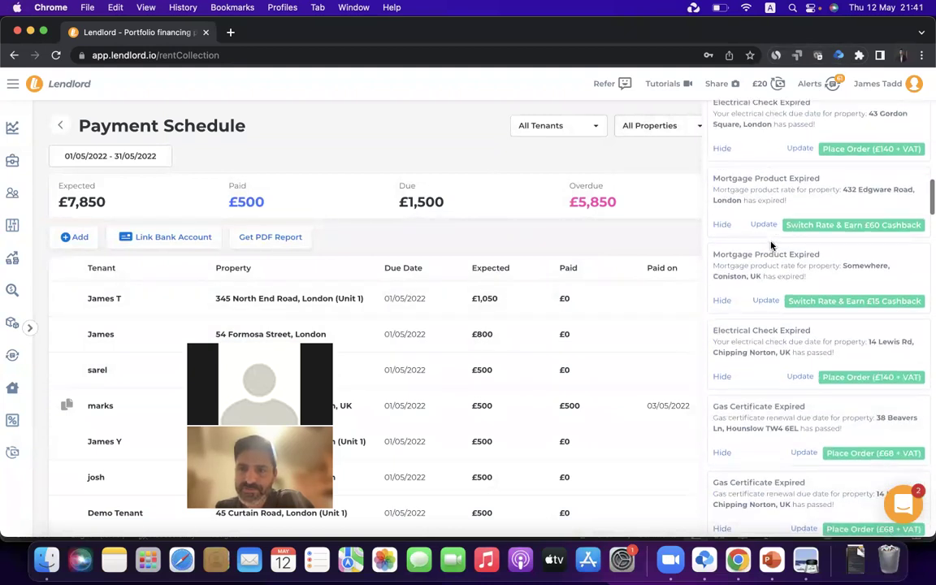
pyautogui.scroll(-5, 771, 246)
pyautogui.scroll(-3, 769, 234)
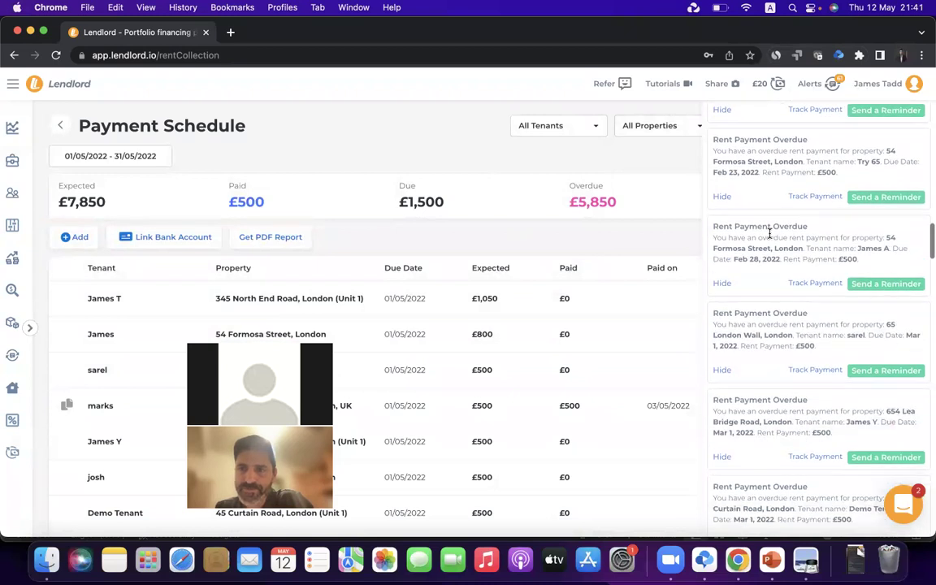
pyautogui.tripleClick(756, 159)
pyautogui.click(755, 148)
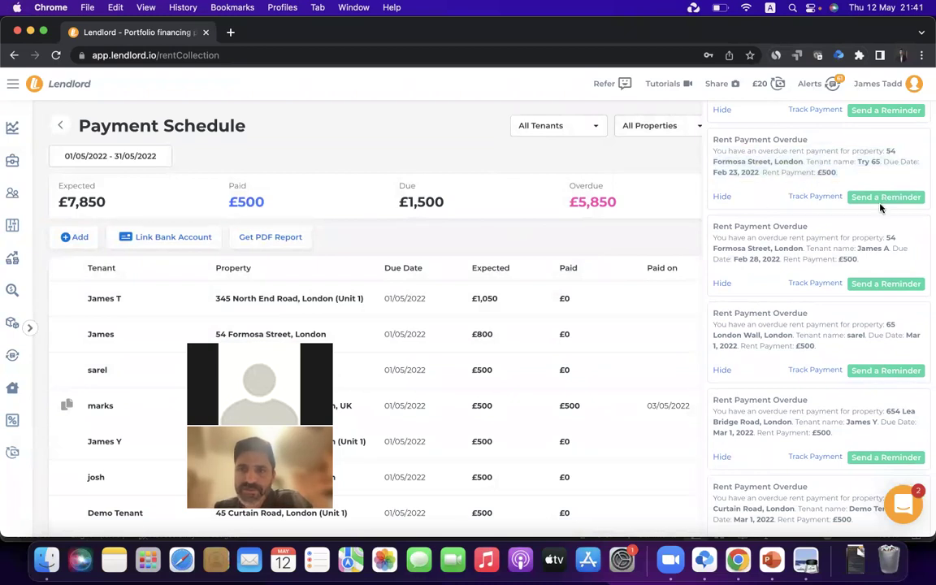
# Start a payment reminder for the overdue tenant, close it unsent, and open account Settings
pyautogui.click(884, 198)
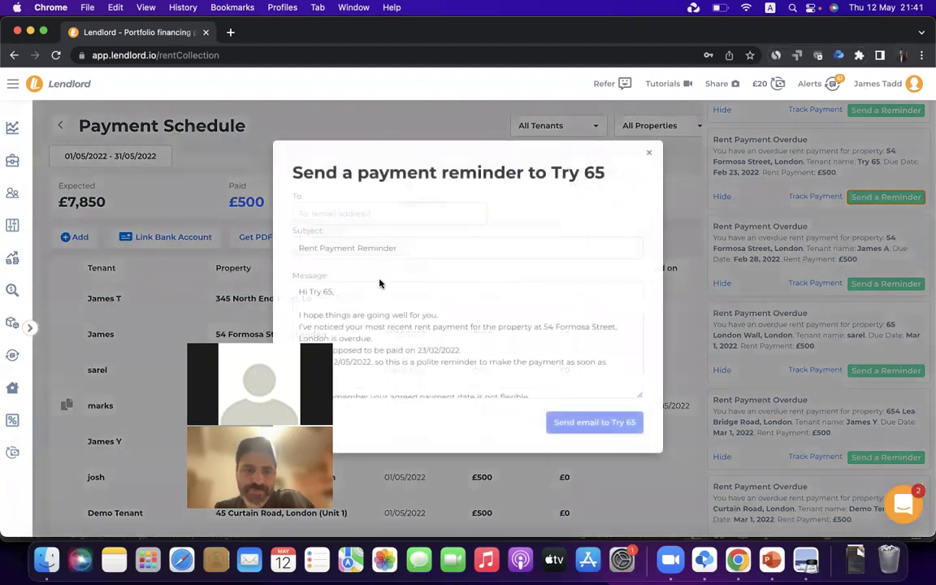
pyautogui.scroll(-6, 460, 273)
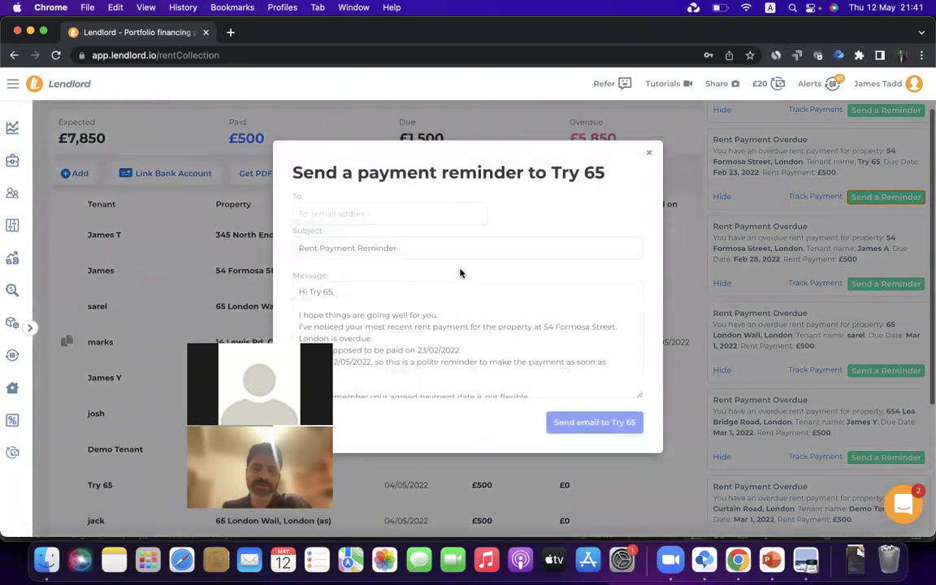
pyautogui.scroll(3, 451, 322)
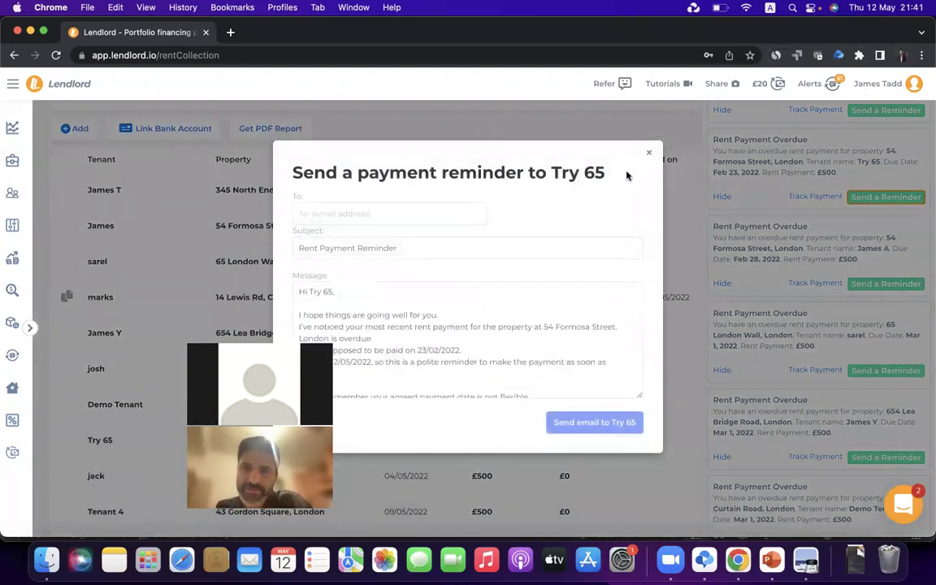
pyautogui.click(646, 156)
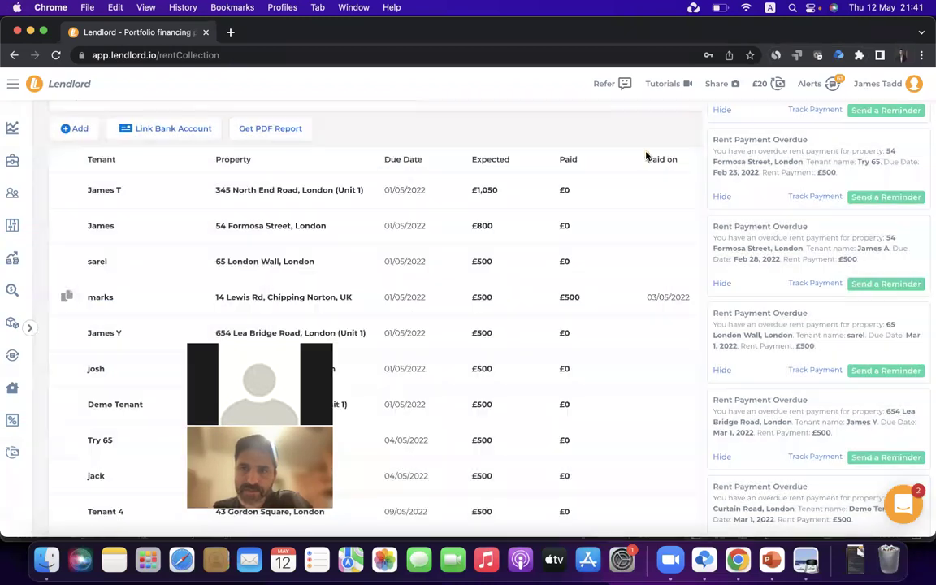
pyautogui.click(913, 85)
pyautogui.click(816, 156)
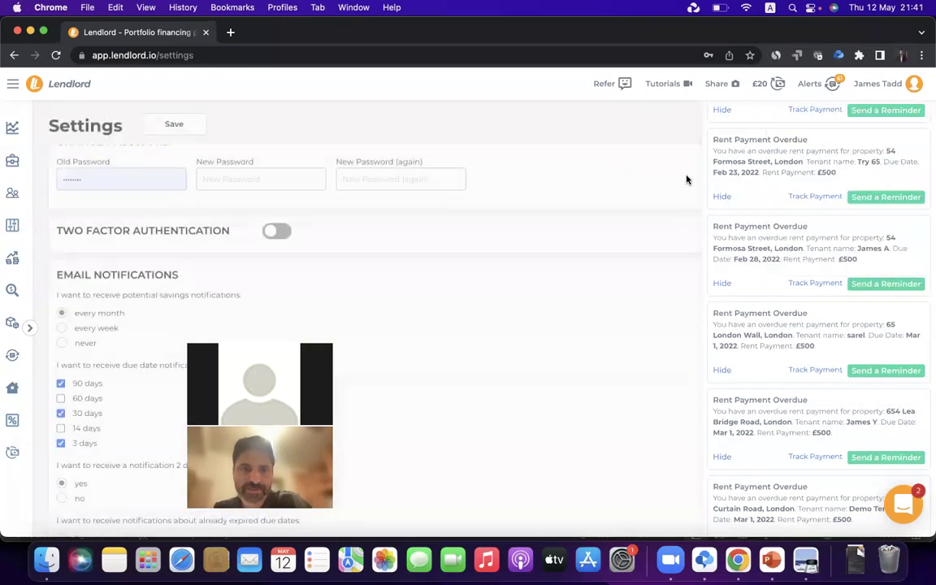
# Review the notification preferences (90, 30, 3-day due alerts, monthly expiry reminders) and hide the alerts panel
pyautogui.scroll(-3, 373, 286)
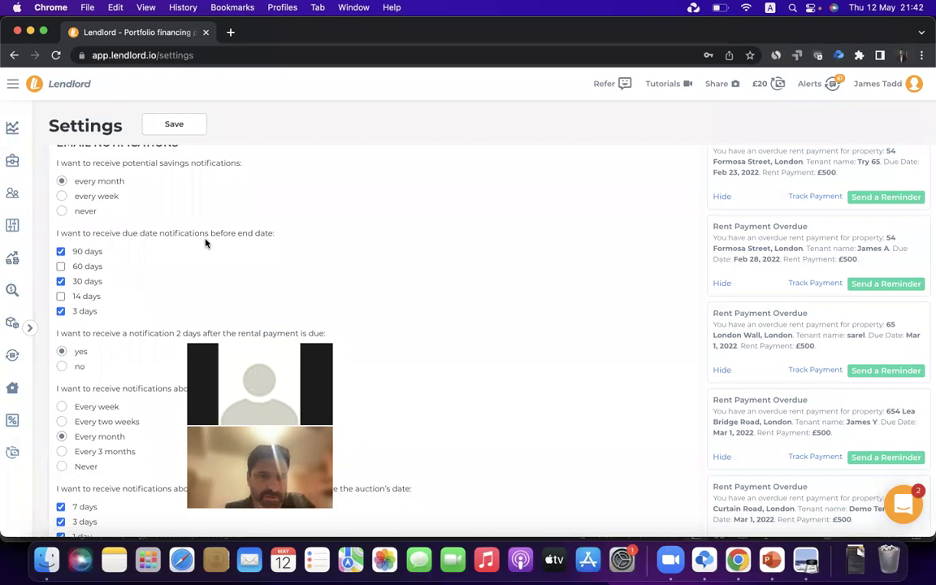
pyautogui.scroll(-2, 207, 244)
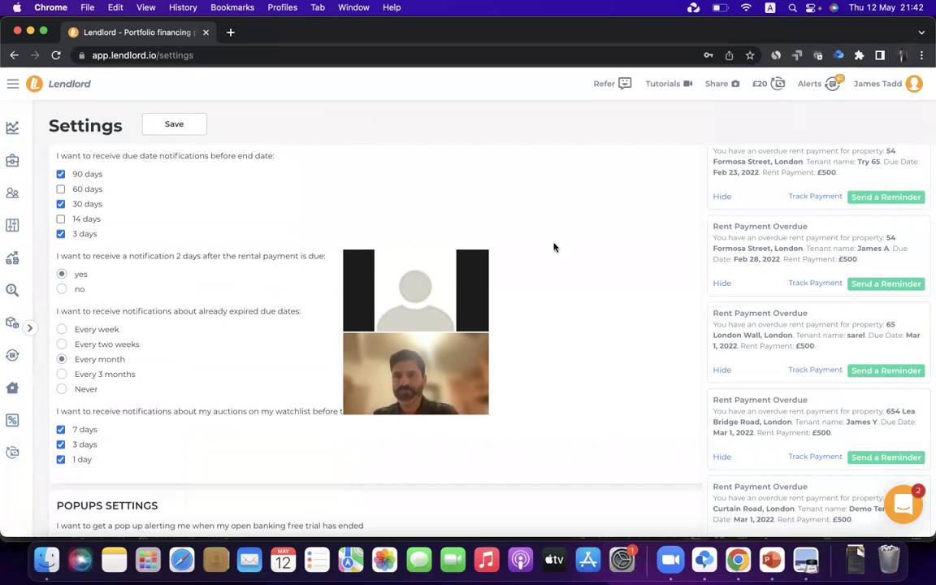
pyautogui.click(814, 87)
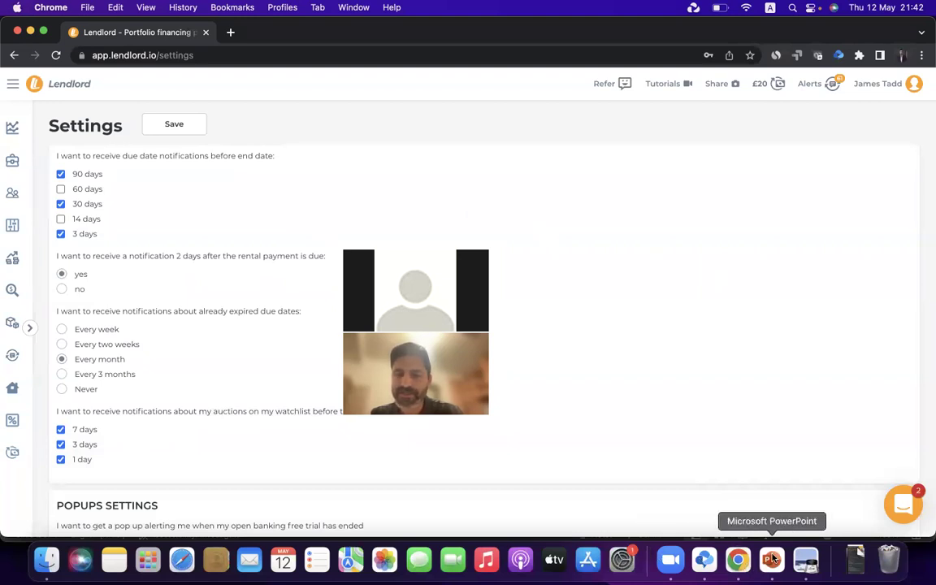
pyautogui.click(772, 559)
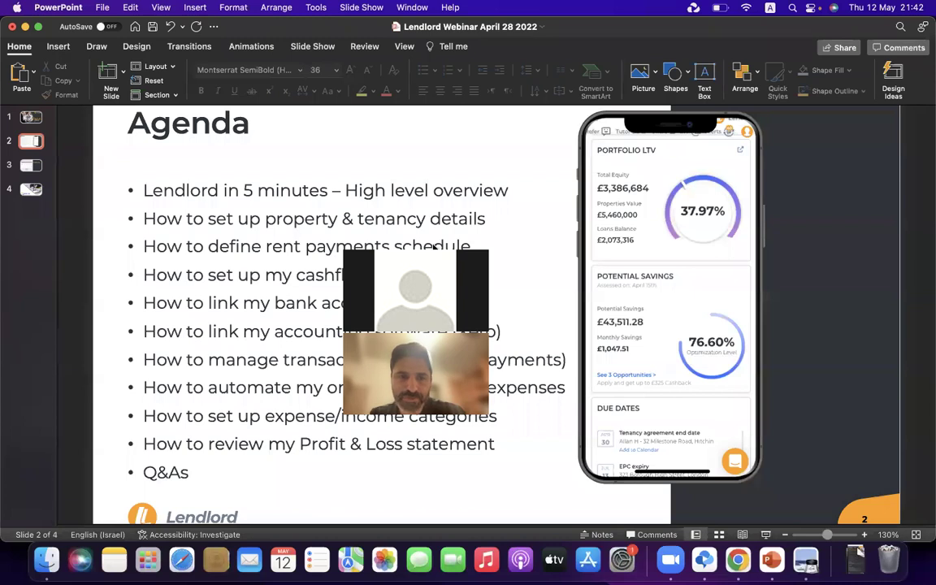
pyautogui.moveTo(434, 247); pyautogui.dragTo(159, 128)
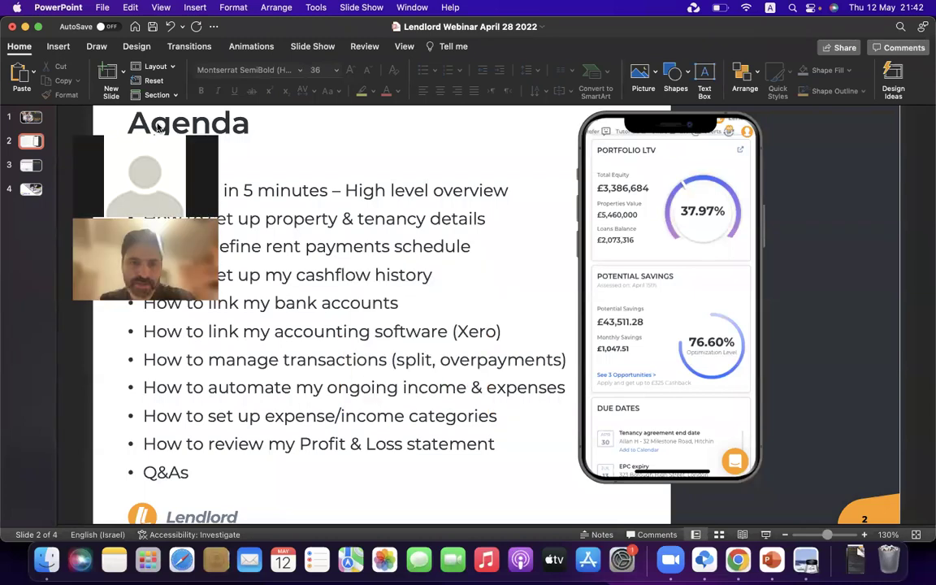
pyautogui.click(418, 332)
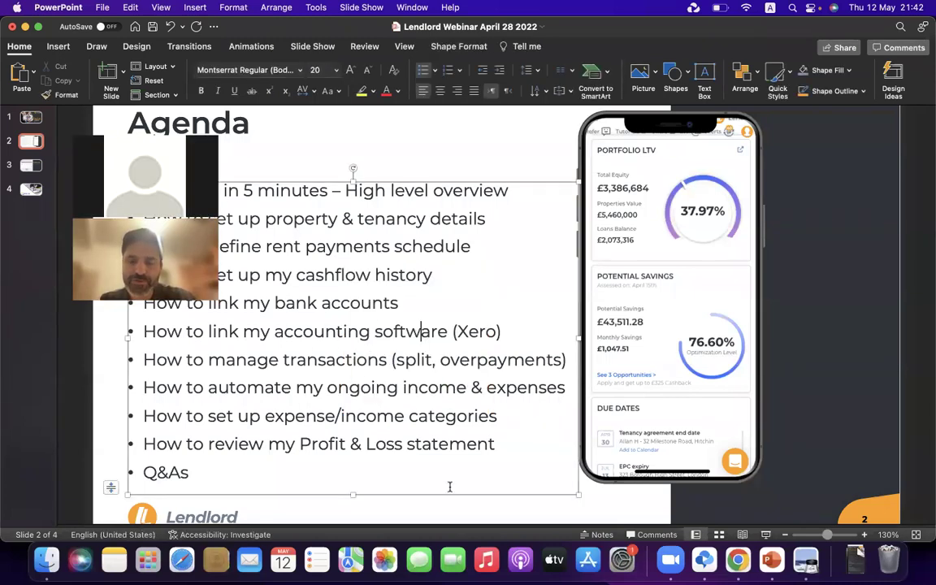
pyautogui.click(737, 561)
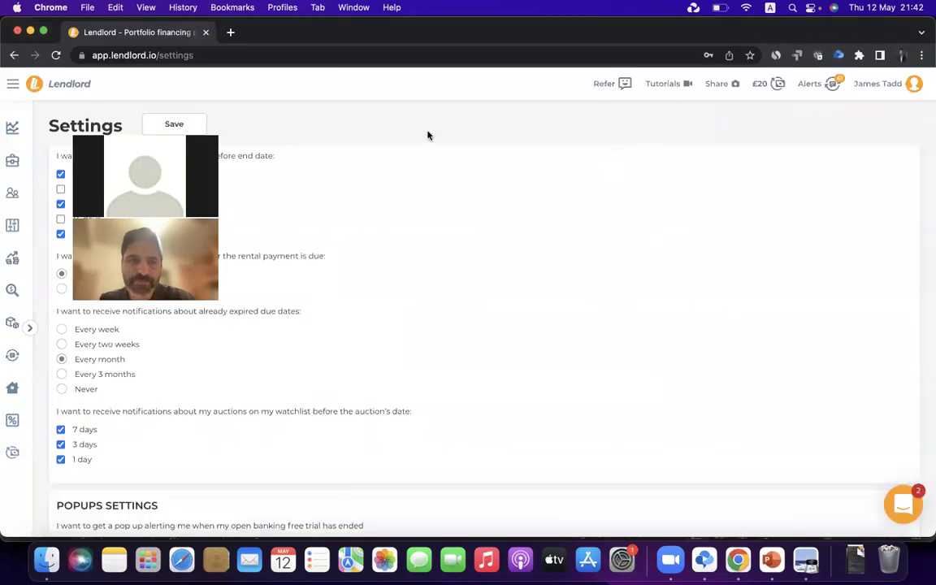
# On the Transactions page, try linking a bank account through Xero, then return to Transactions
pyautogui.click(15, 225)
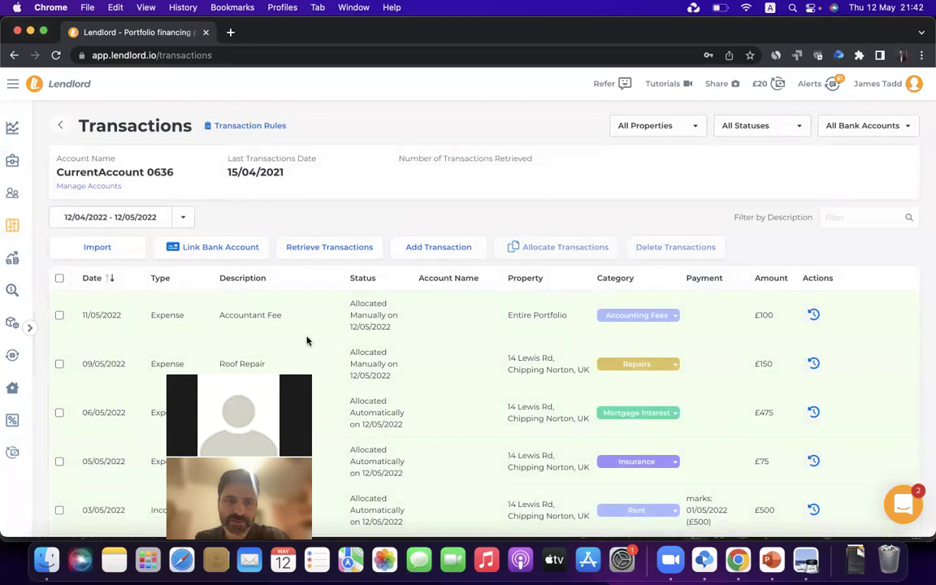
pyautogui.click(246, 254)
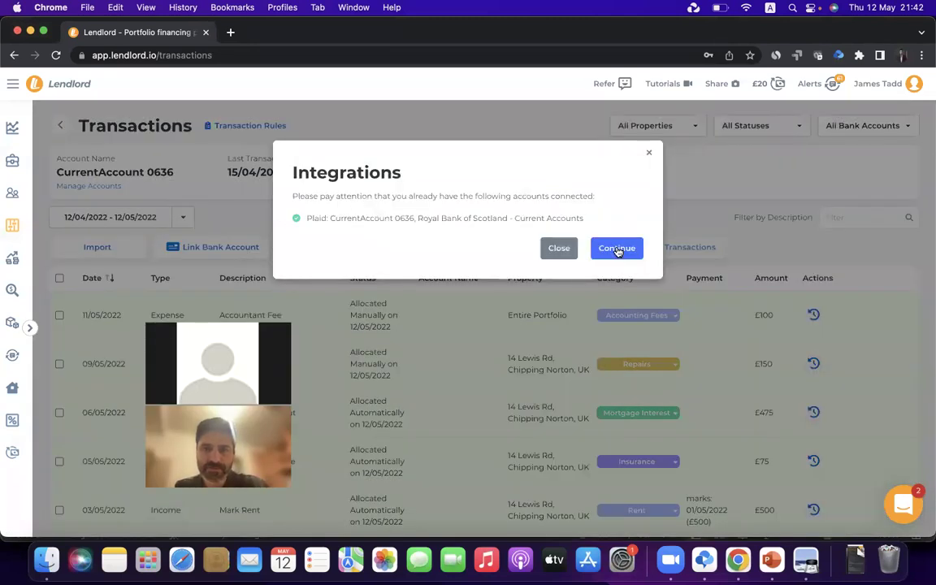
pyautogui.click(617, 251)
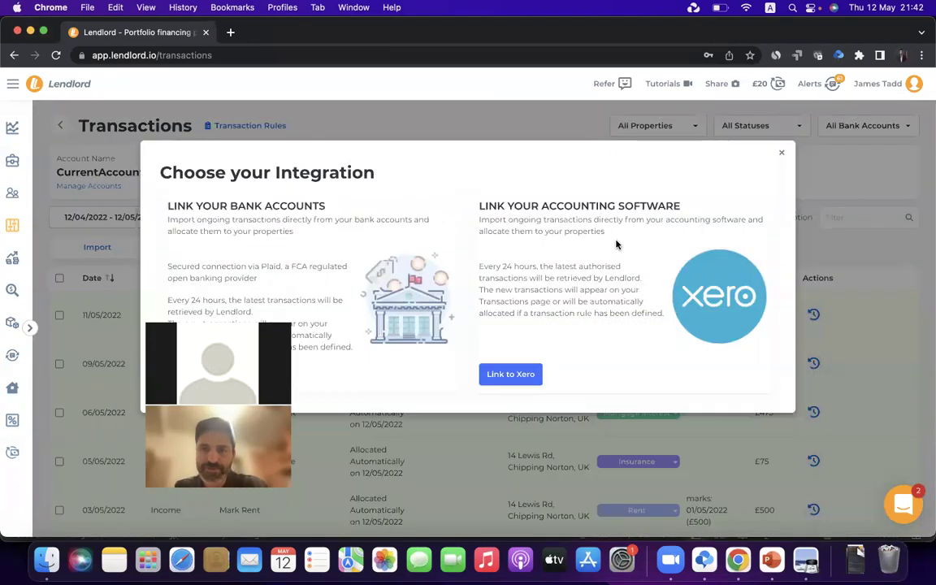
pyautogui.click(512, 374)
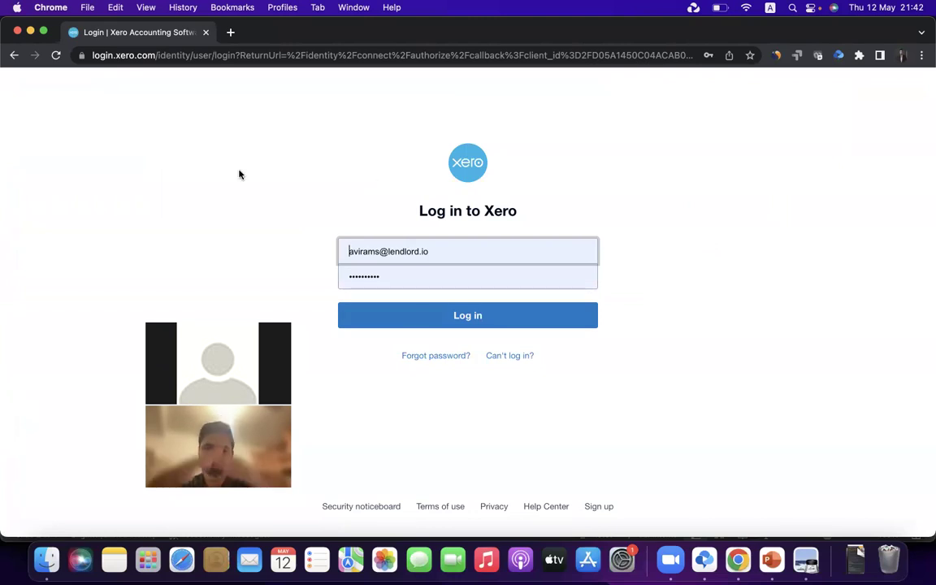
pyautogui.click(13, 57)
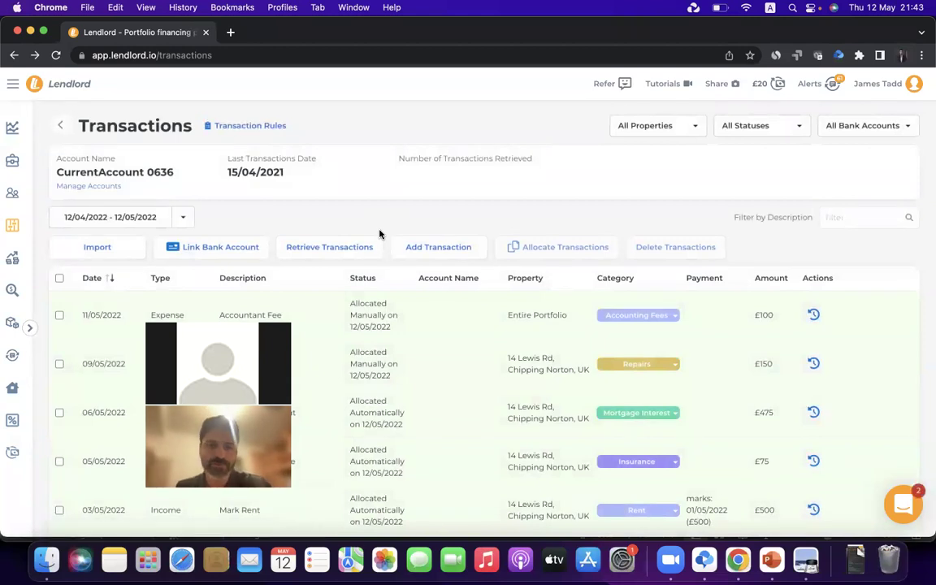
# Look over the 12/04/2022 – 12/05/2022 transactions and switch to the webinar presentation
pyautogui.scroll(-5, 462, 355)
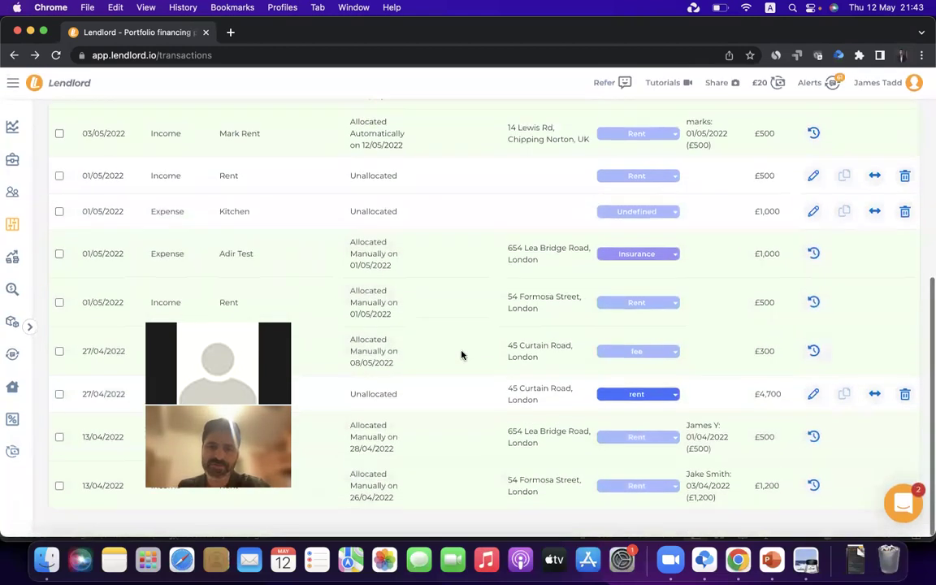
pyautogui.scroll(5, 462, 355)
pyautogui.click(773, 570)
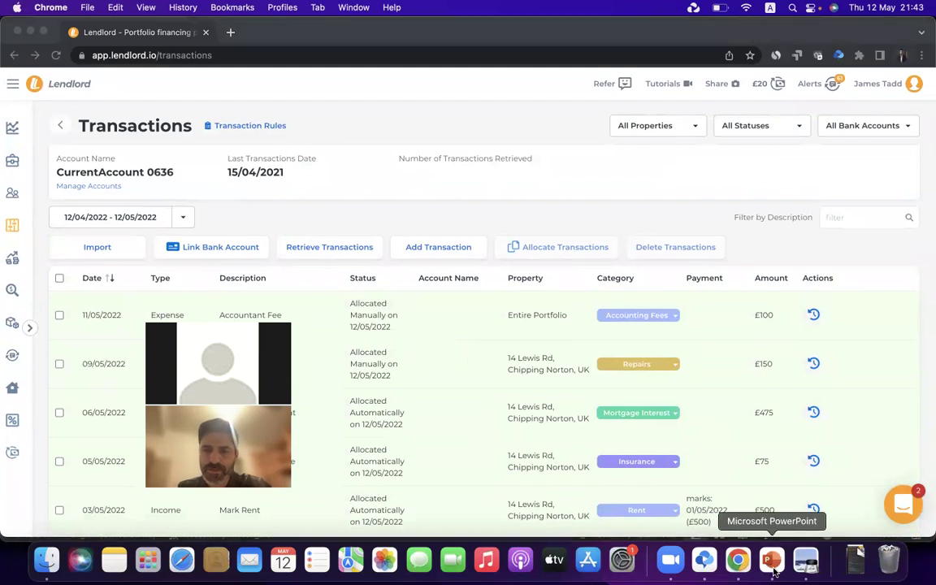
pyautogui.moveTo(275, 340); pyautogui.dragTo(234, 90)
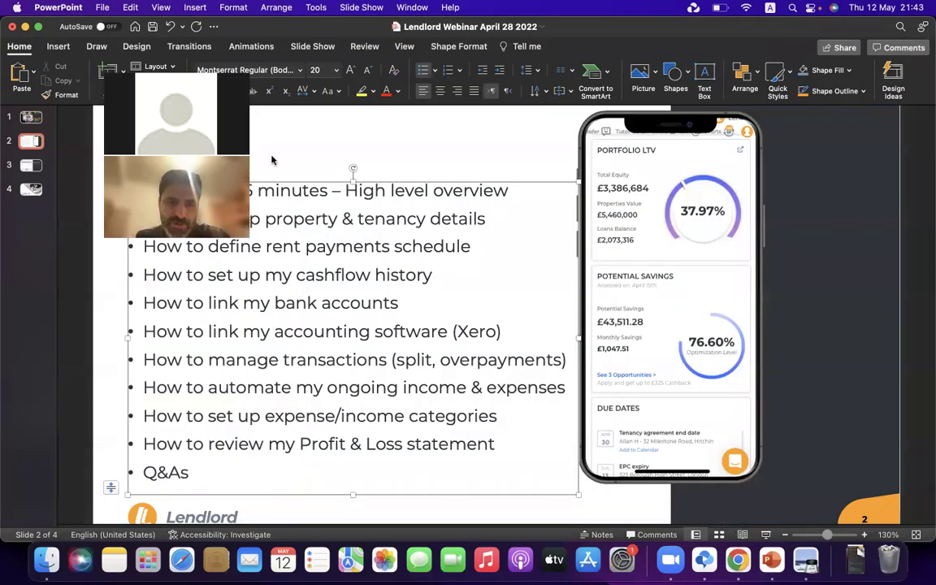
pyautogui.tripleClick(375, 370)
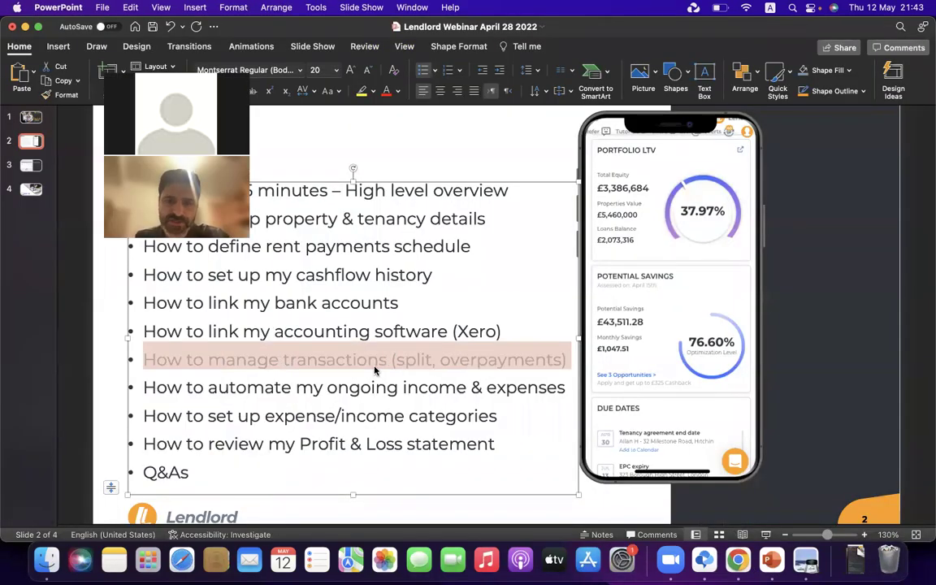
pyautogui.click(738, 559)
pyautogui.scroll(-5, 472, 358)
pyautogui.scroll(2, 463, 325)
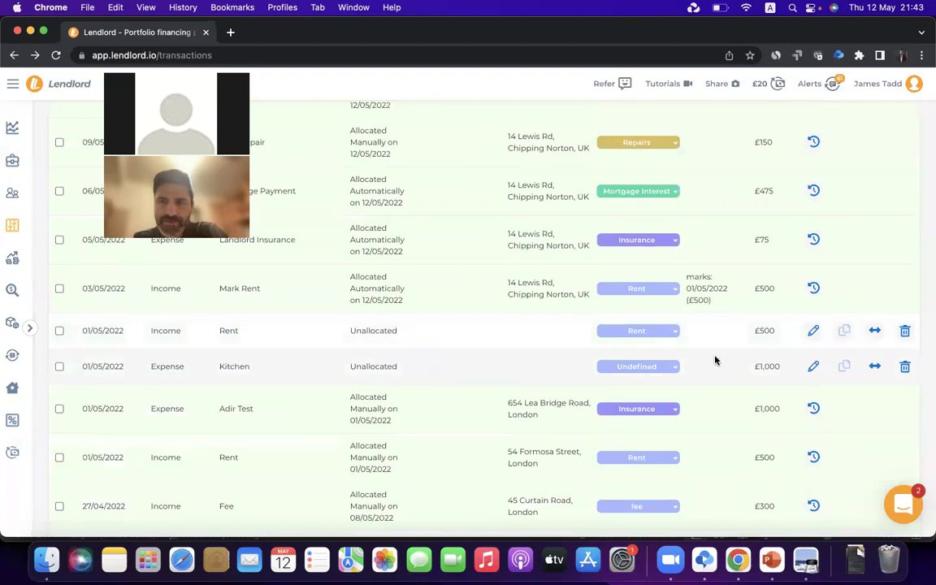
pyautogui.click(811, 332)
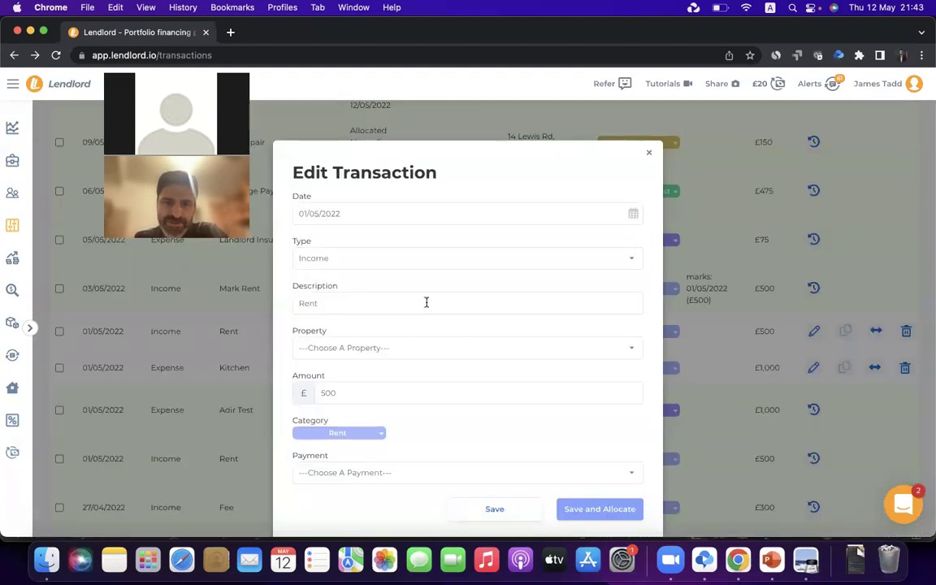
pyautogui.click(311, 303)
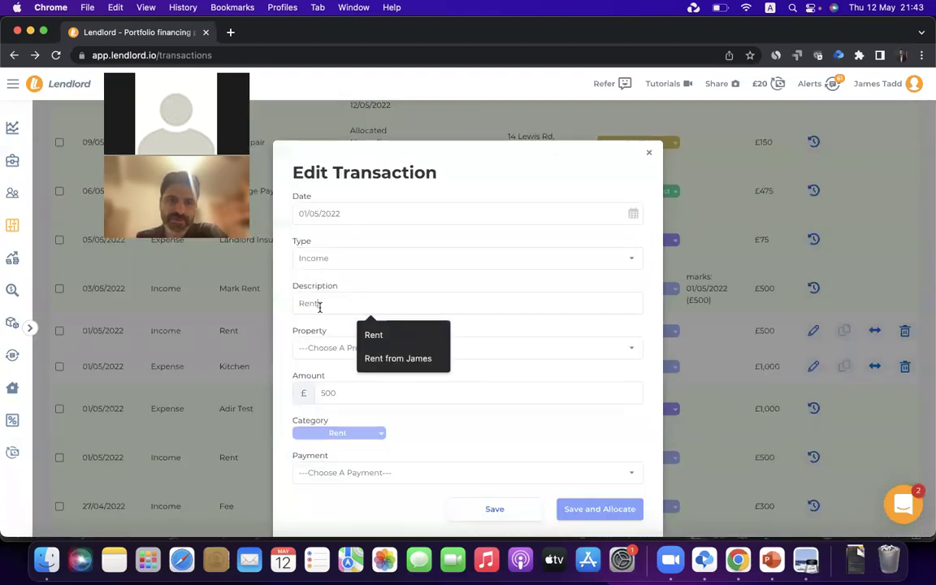
pyautogui.write('Net')
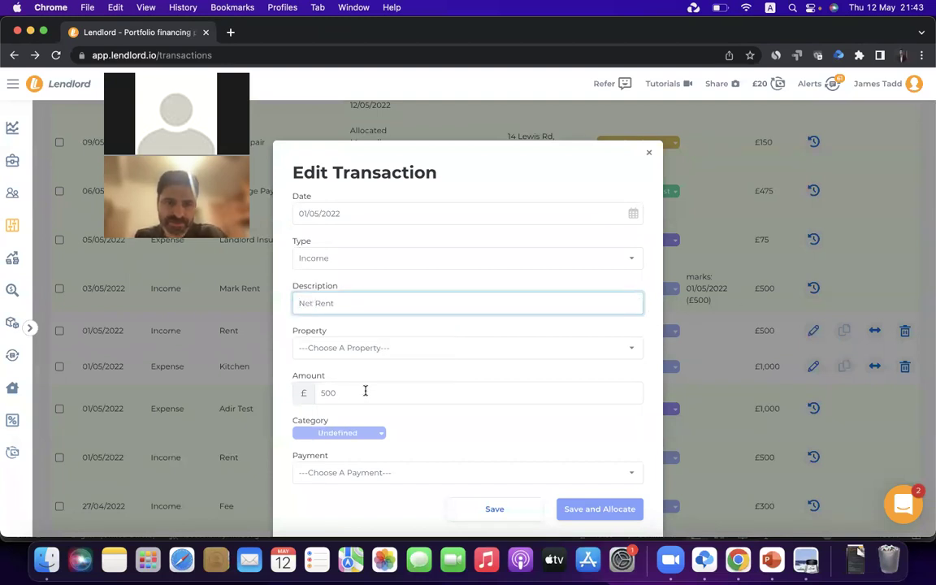
pyautogui.doubleClick(366, 392)
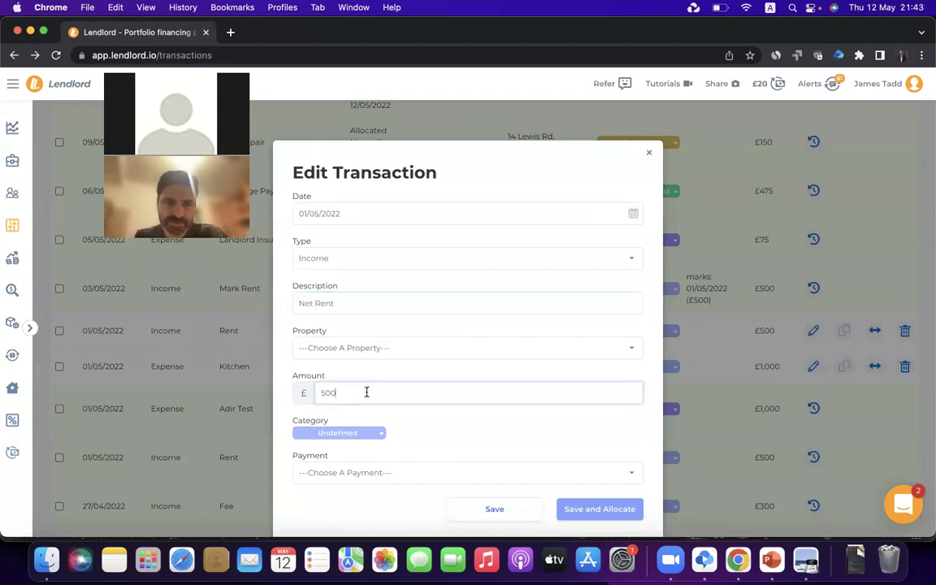
pyautogui.write('600')
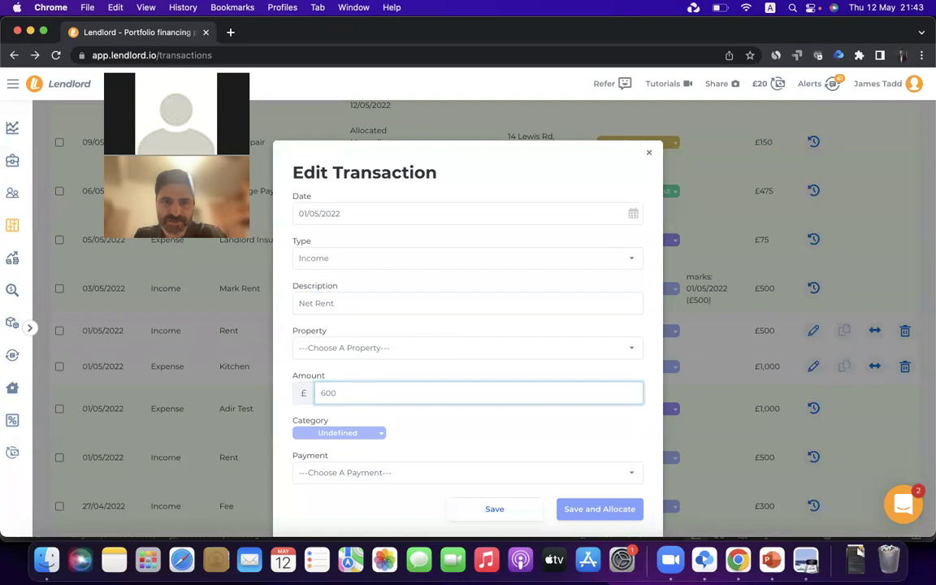
pyautogui.click(375, 348)
pyautogui.scroll(-3, 342, 407)
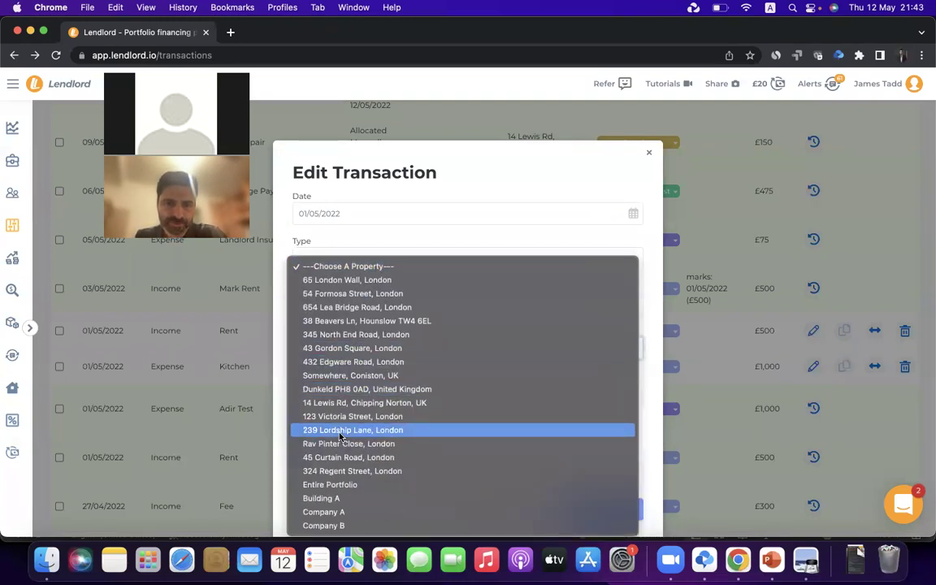
pyautogui.click(342, 403)
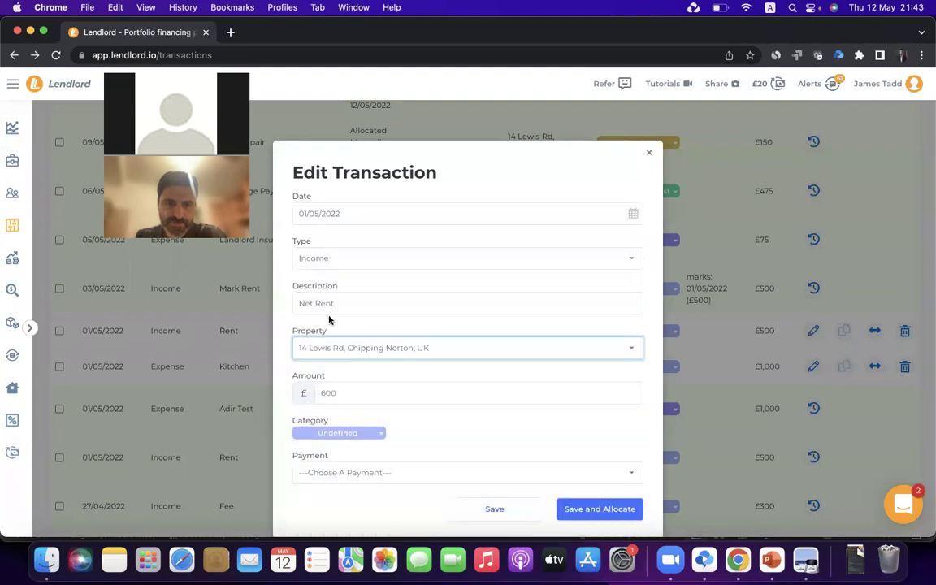
# Date the transaction 5 April 2022, set its amount to 450, and save it
pyautogui.click(372, 213)
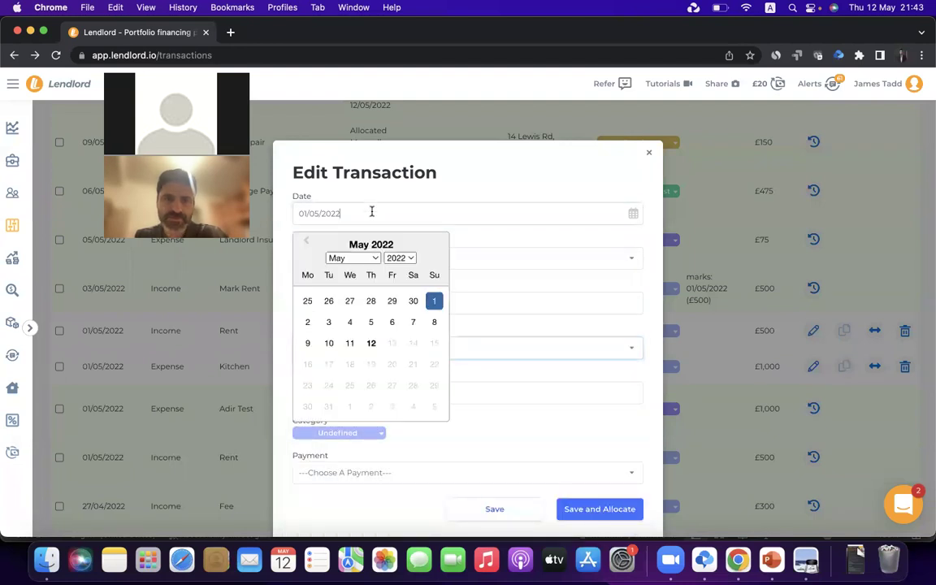
pyautogui.click(370, 260)
pyautogui.click(359, 246)
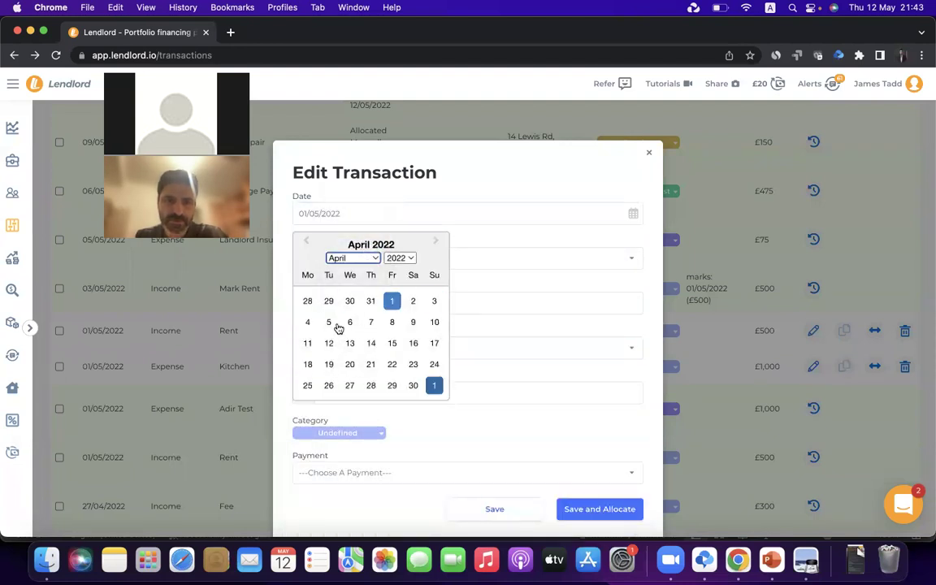
pyautogui.click(330, 322)
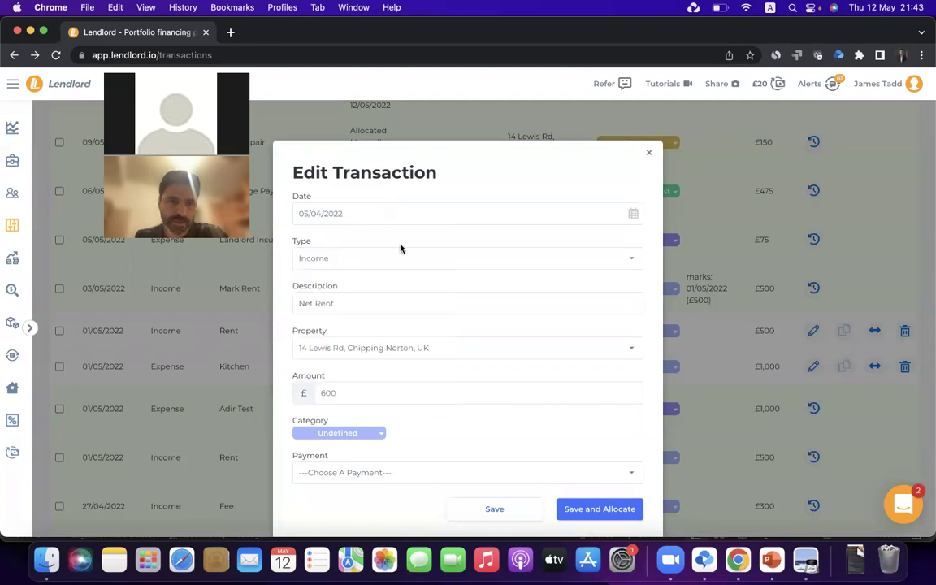
pyautogui.click(335, 396)
pyautogui.write('400')
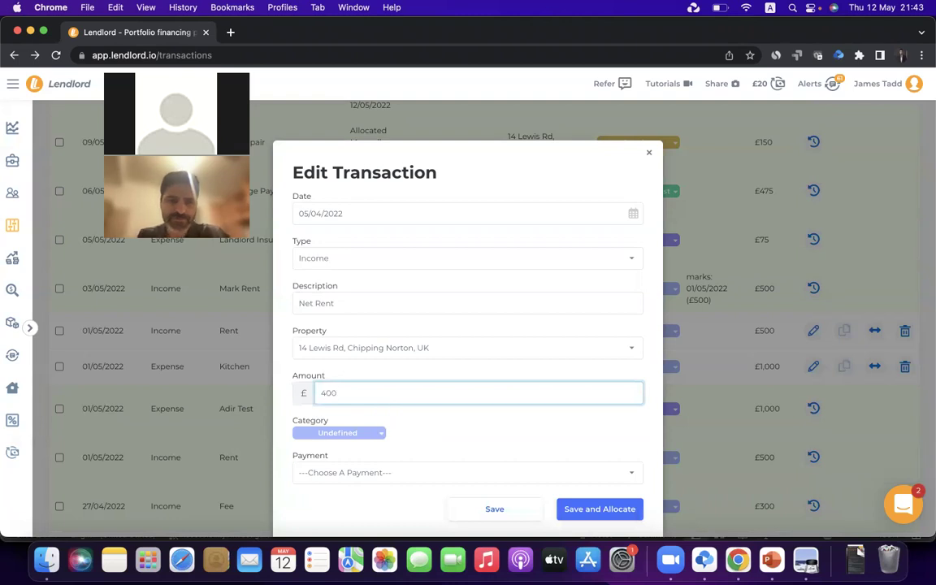
pyautogui.press('BackSpace')
pyautogui.write('50')
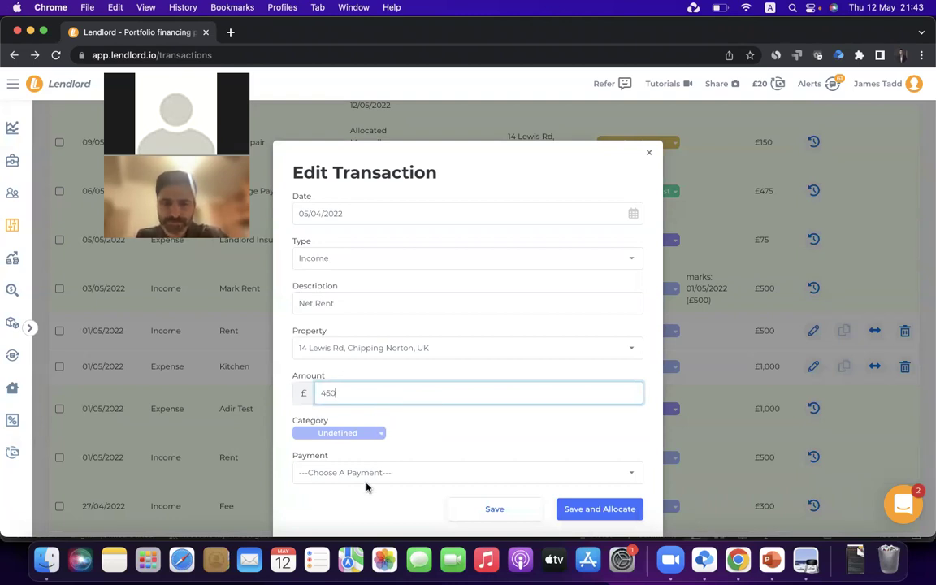
pyautogui.click(394, 433)
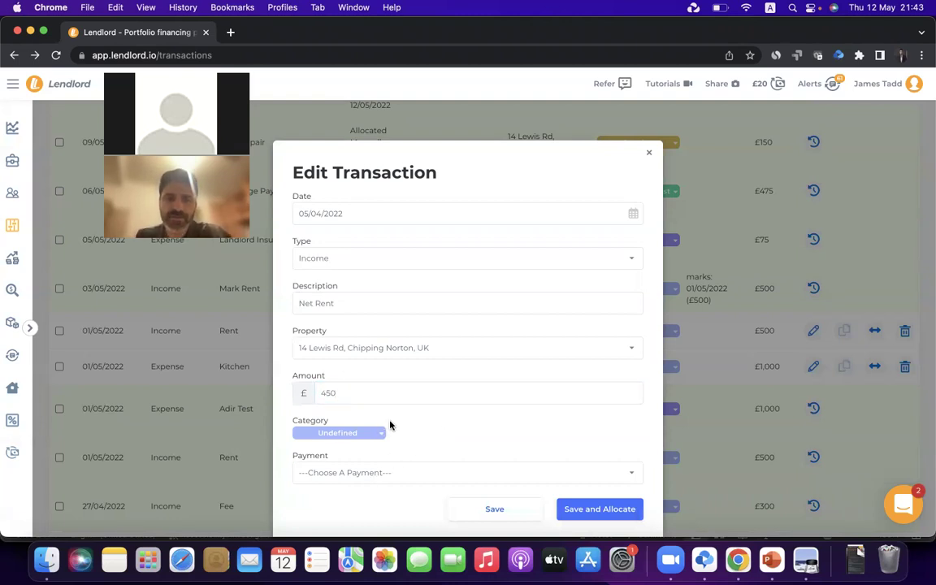
pyautogui.click(496, 510)
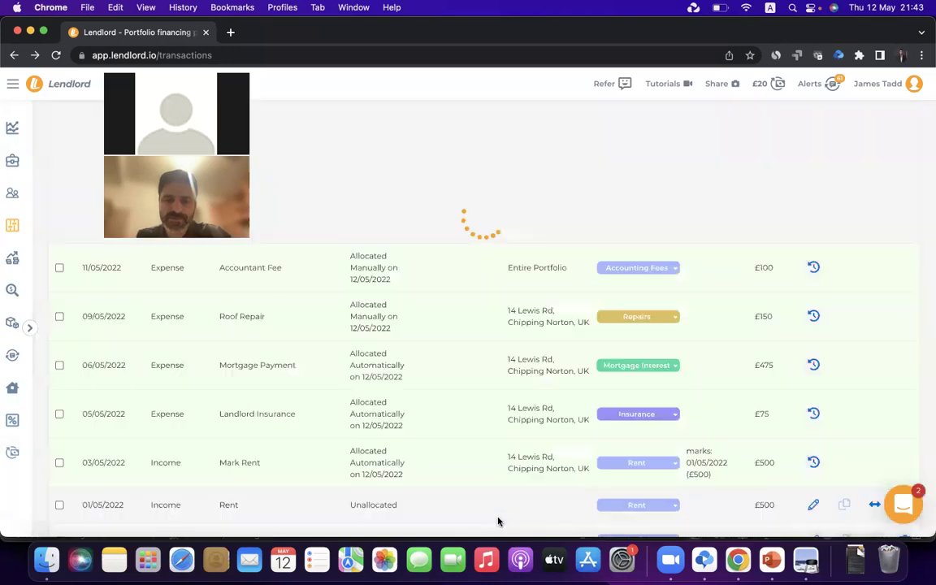
pyautogui.scroll(-10, 365, 374)
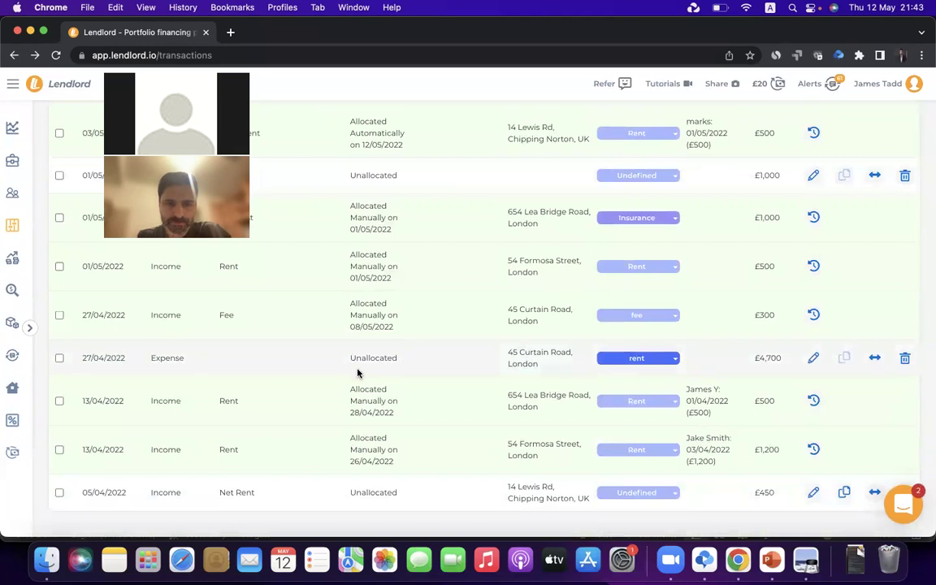
pyautogui.tripleClick(224, 492)
pyautogui.doubleClick(379, 493)
pyautogui.doubleClick(529, 500)
pyautogui.click(765, 500)
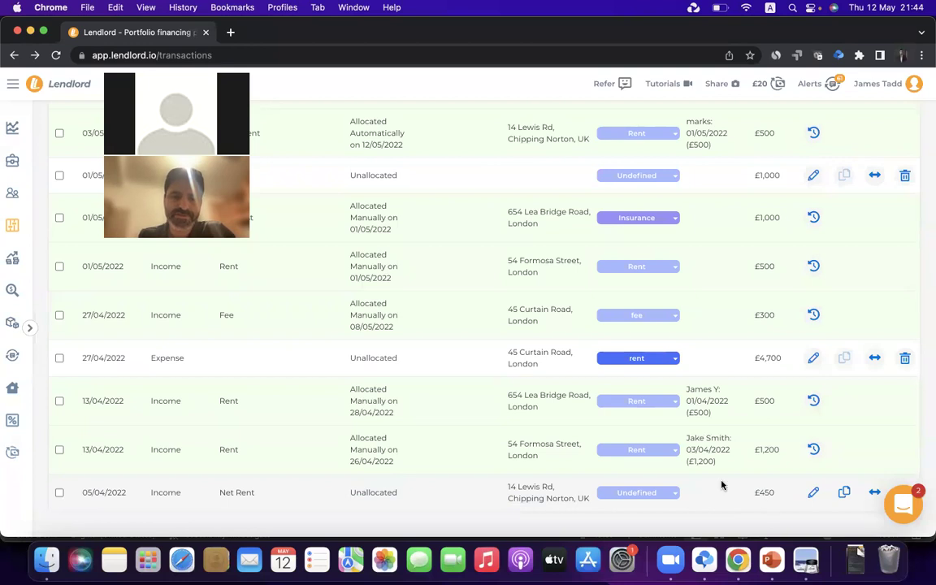
# Split the Net Rent, making the first line Rent £500 linked to the 01/04/2022 payment
pyautogui.click(873, 494)
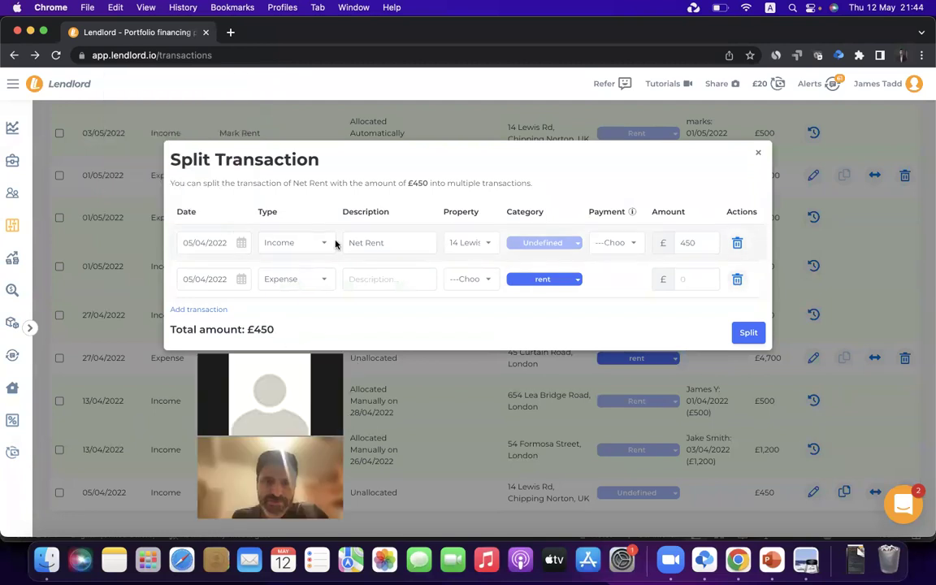
pyautogui.click(363, 242)
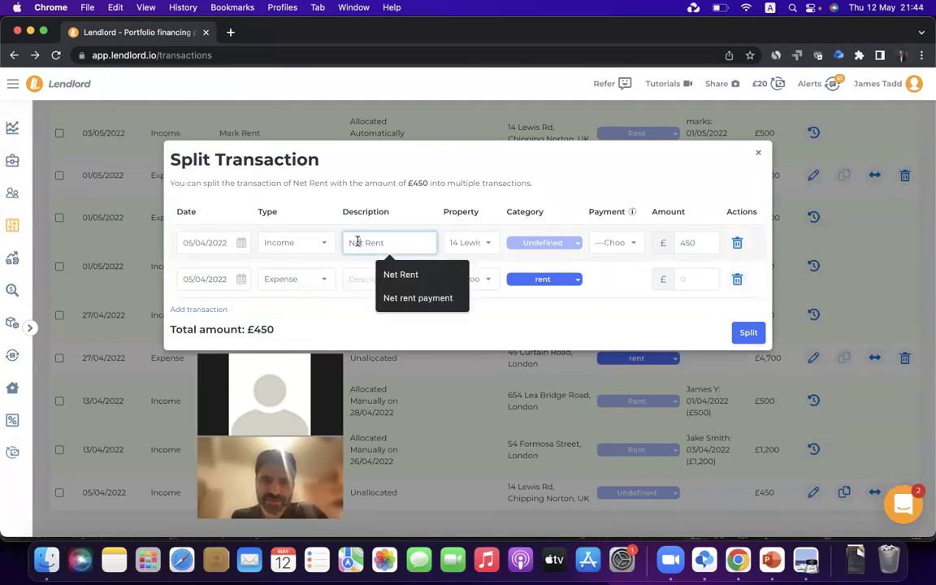
pyautogui.press('BackSpace')
pyautogui.press('BackSpace')
pyautogui.press('BackSpace')
pyautogui.press('BackSpace')
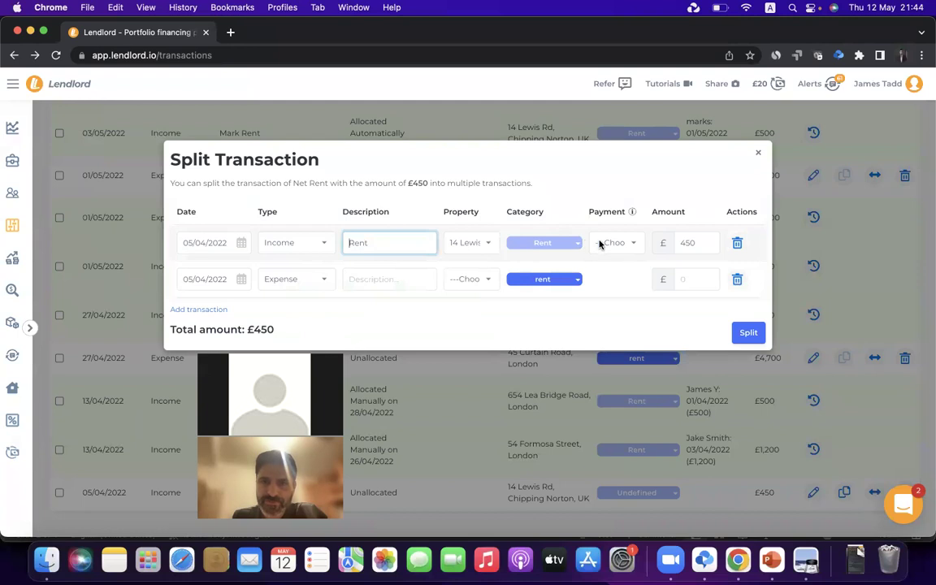
pyautogui.doubleClick(695, 243)
pyautogui.write('500')
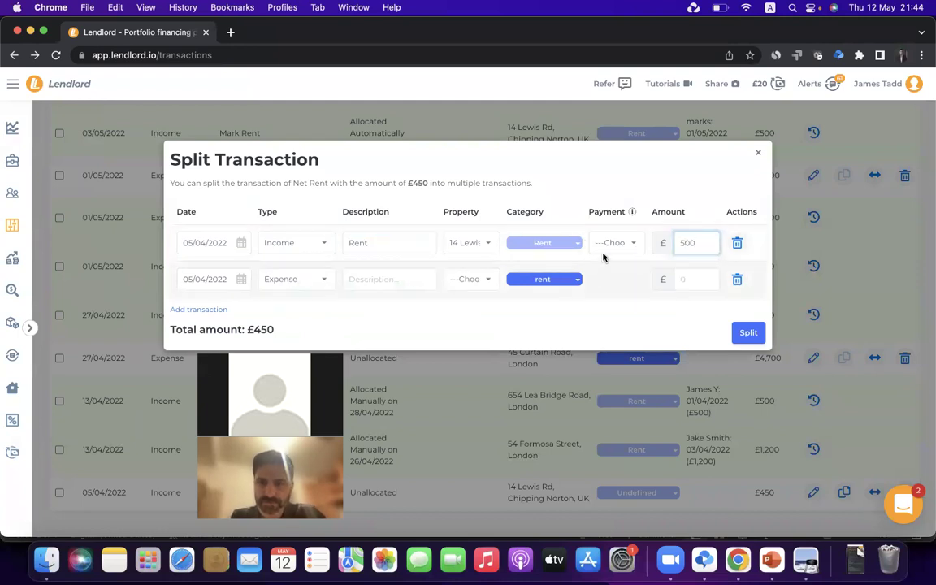
pyautogui.click(615, 242)
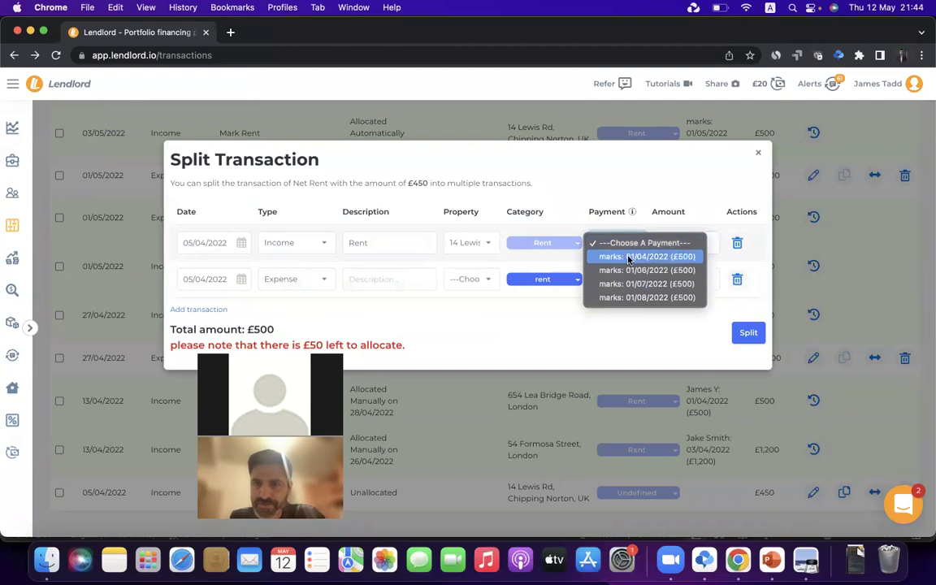
pyautogui.click(630, 256)
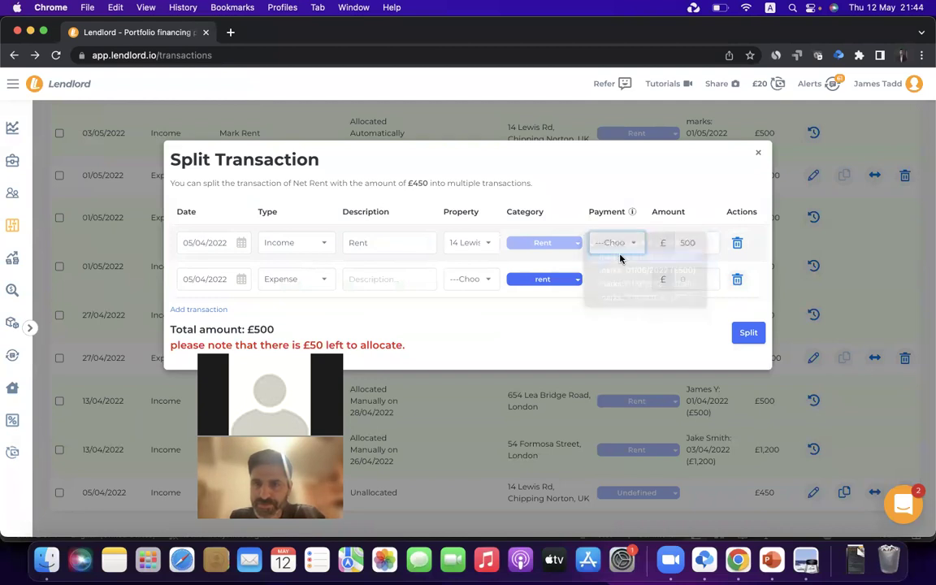
pyautogui.click(370, 280)
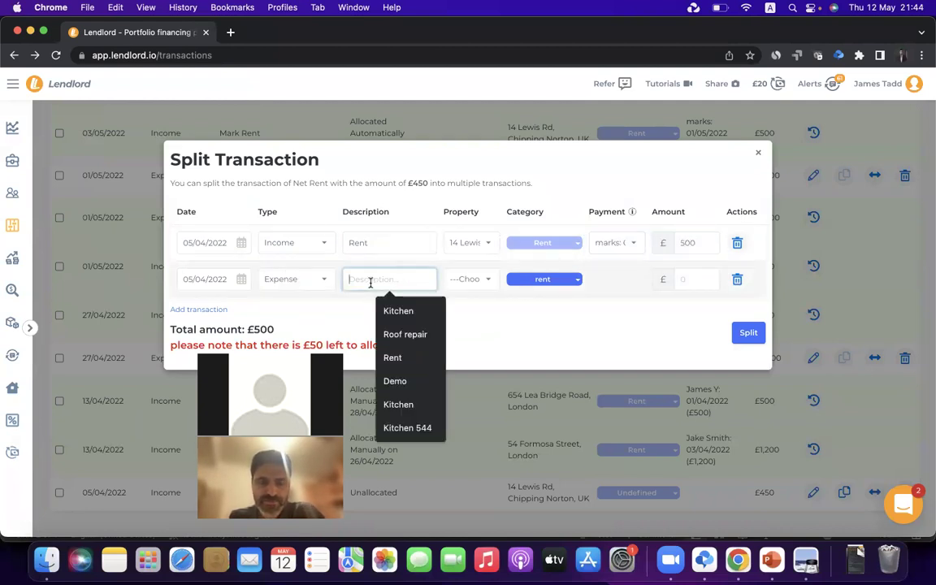
pyautogui.write('Fee')
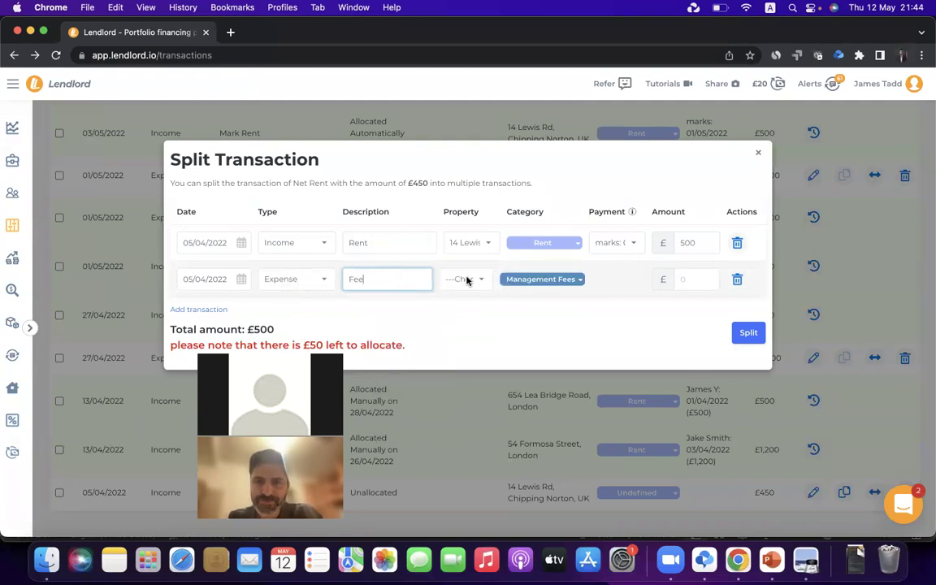
pyautogui.click(462, 278)
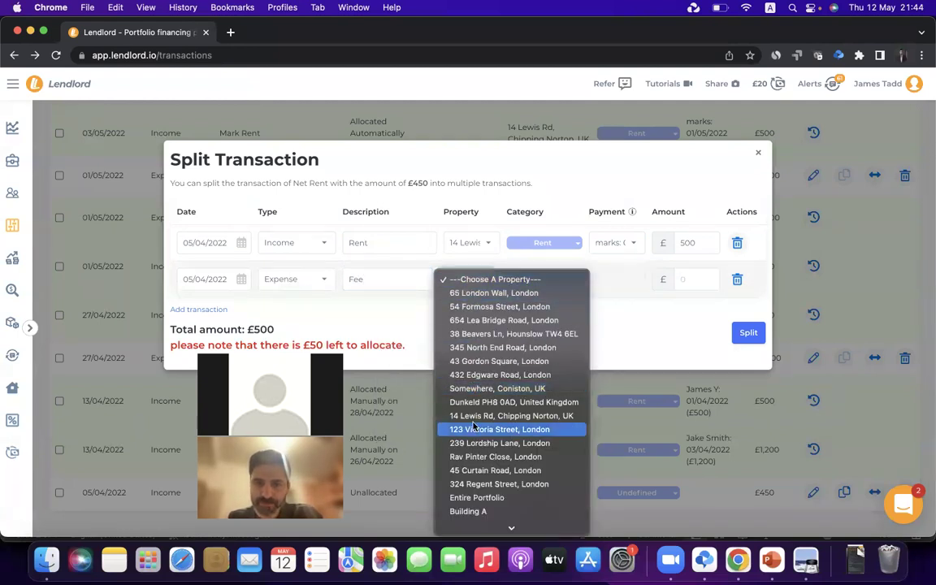
pyautogui.click(503, 415)
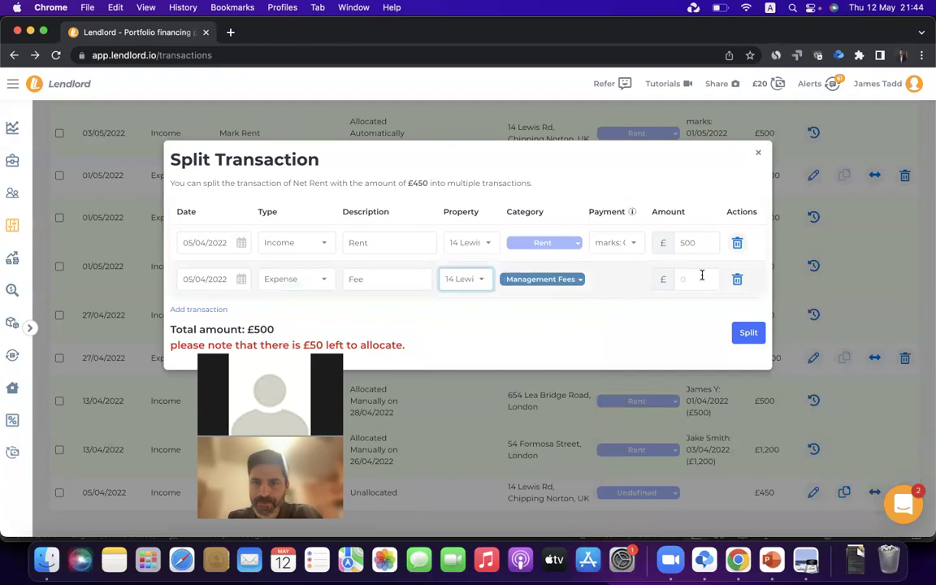
pyautogui.click(702, 278)
pyautogui.write('50')
pyautogui.click(616, 321)
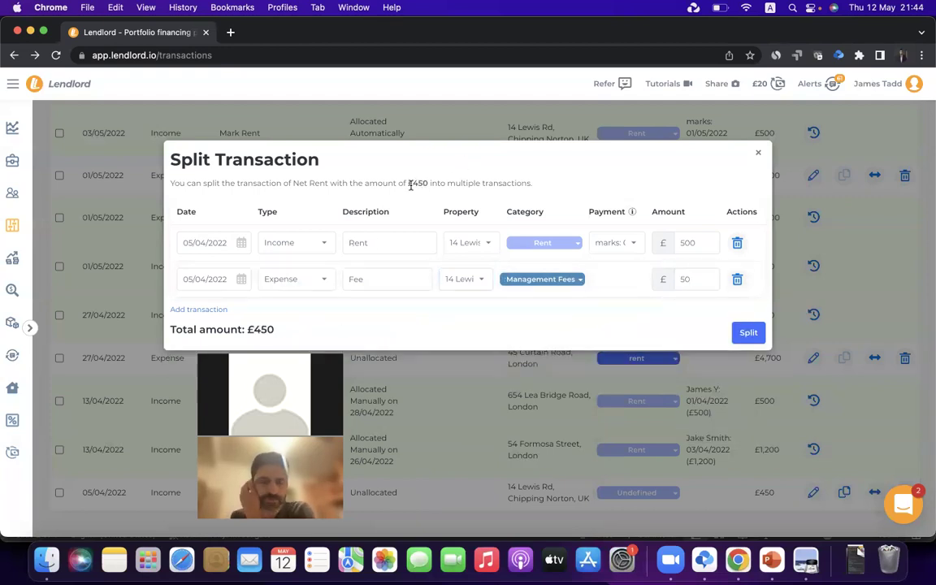
pyautogui.click(745, 335)
pyautogui.scroll(-2, 570, 371)
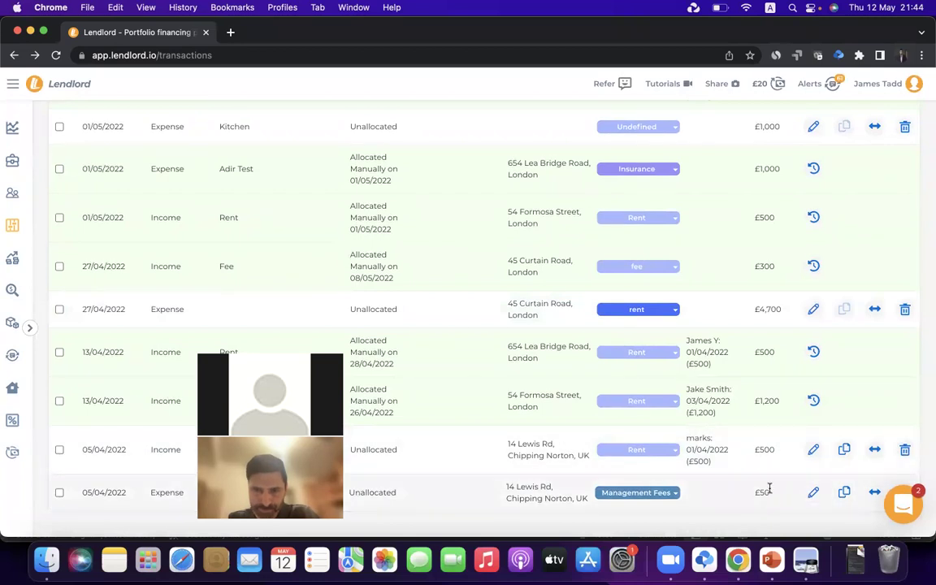
# Allocate the £500 Rent and £50 Management Fees rows, then start splitting the 27/04/2022 £4,700 expense
pyautogui.click(845, 449)
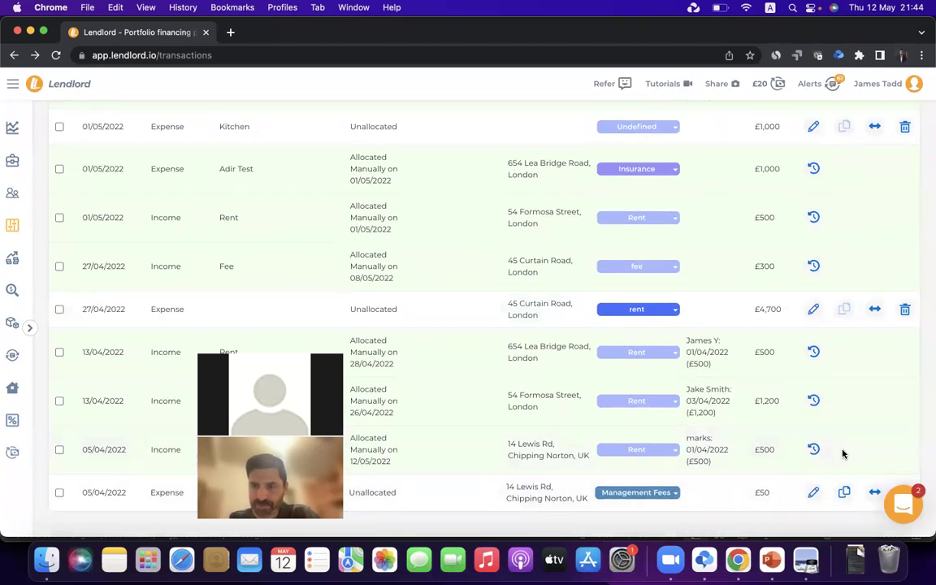
pyautogui.click(844, 492)
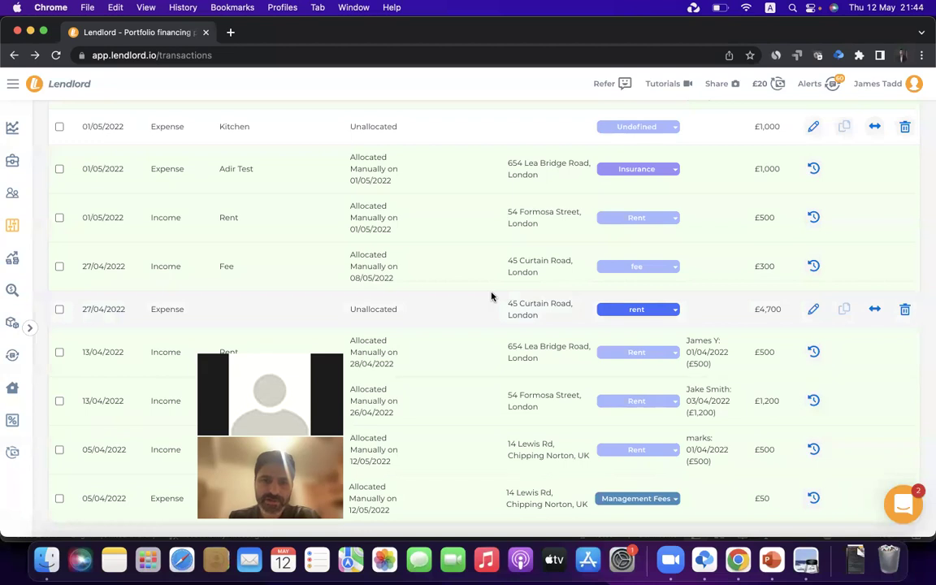
pyautogui.doubleClick(160, 309)
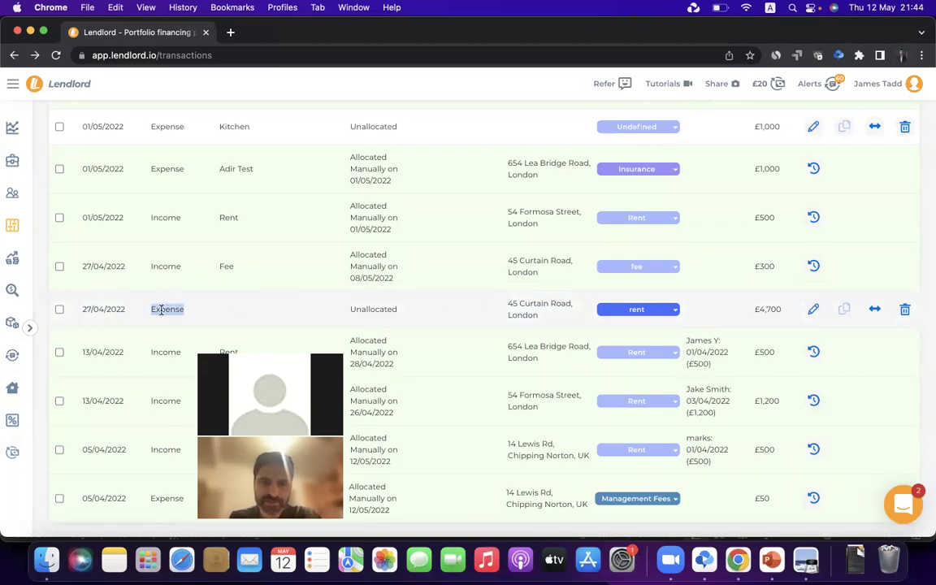
pyautogui.doubleClick(768, 309)
pyautogui.click(755, 309)
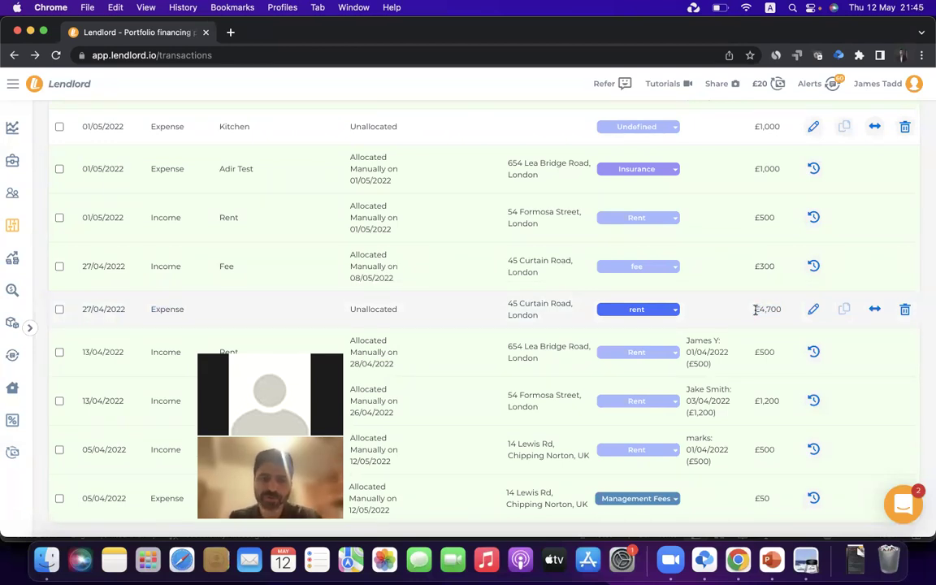
pyautogui.click(875, 310)
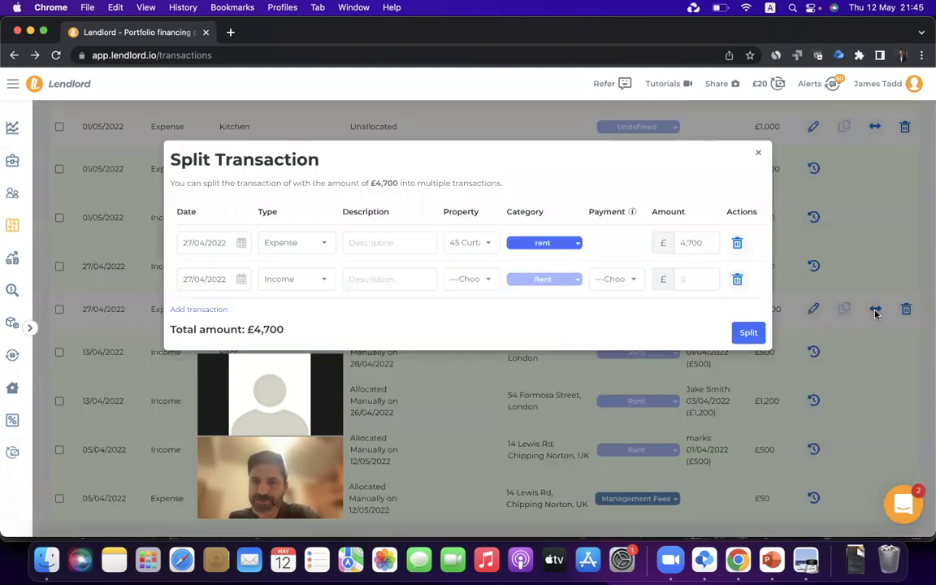
pyautogui.click(294, 279)
pyautogui.click(294, 266)
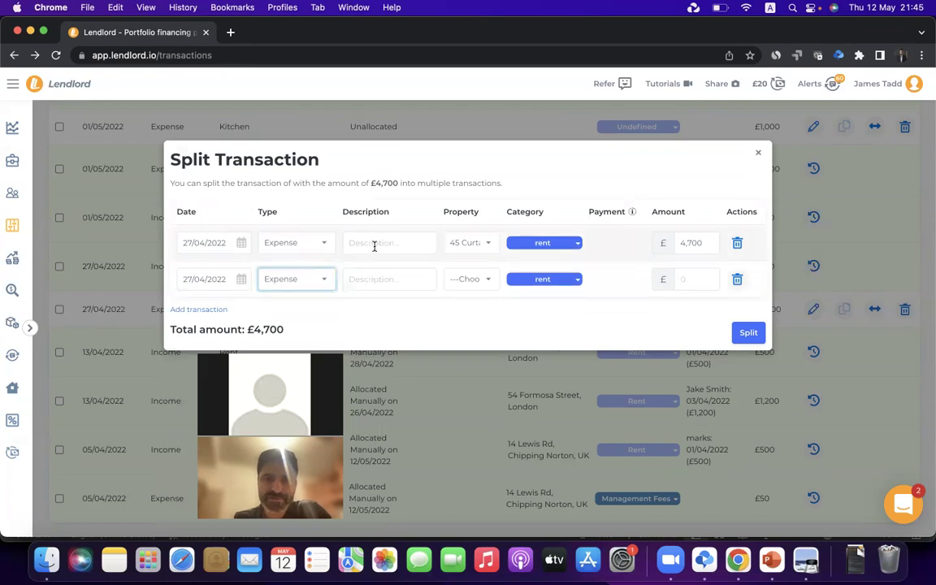
pyautogui.click(383, 240)
pyautogui.write('Property 1')
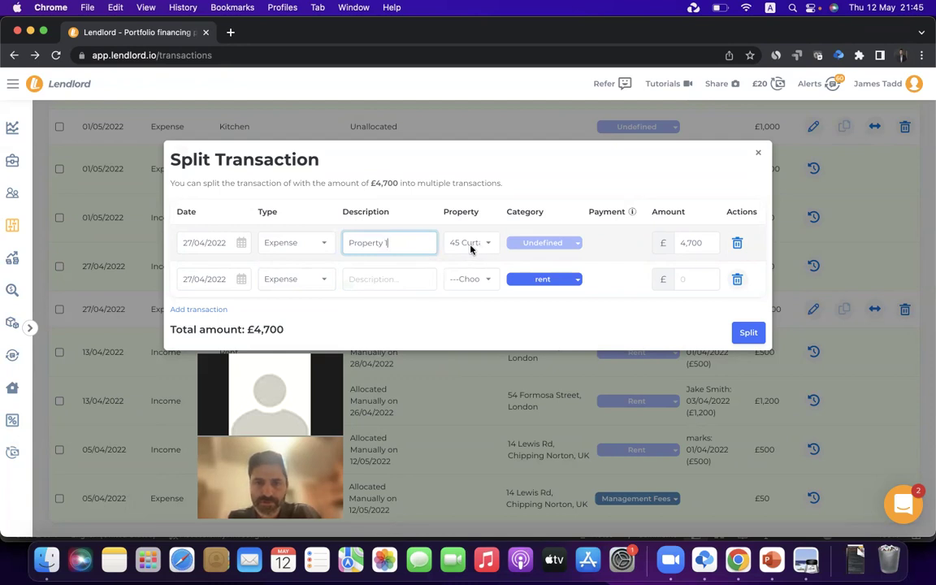
pyautogui.click(565, 182)
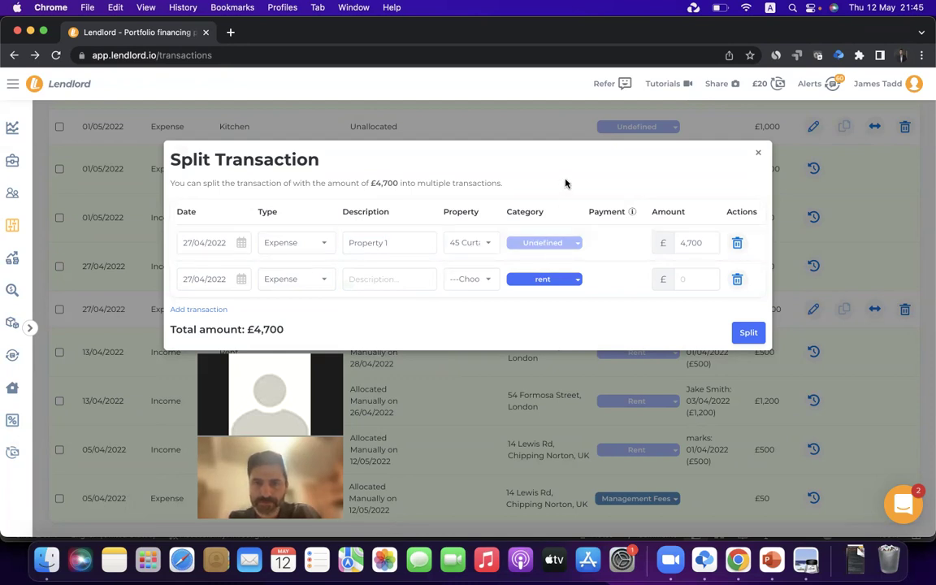
pyautogui.click(380, 278)
pyautogui.write('Property 2')
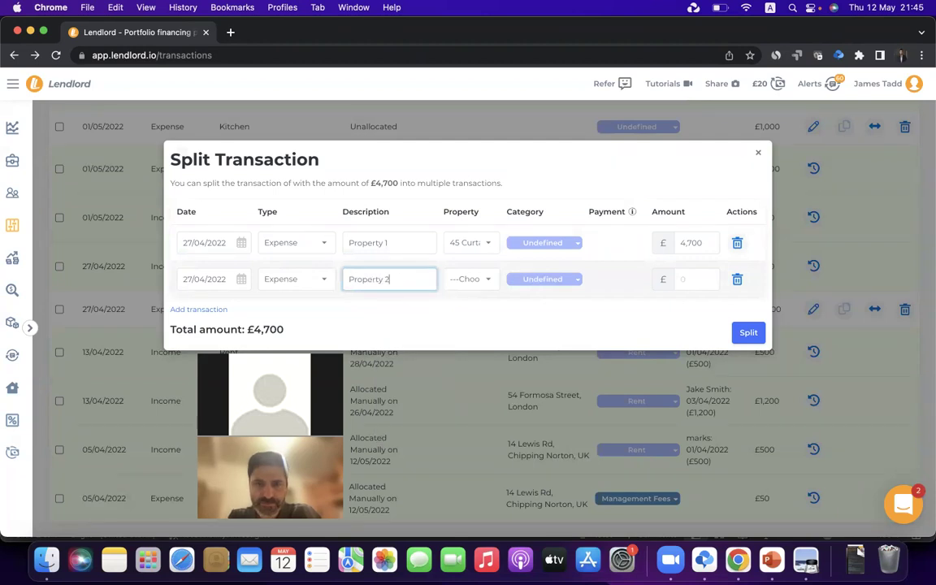
pyautogui.click(472, 278)
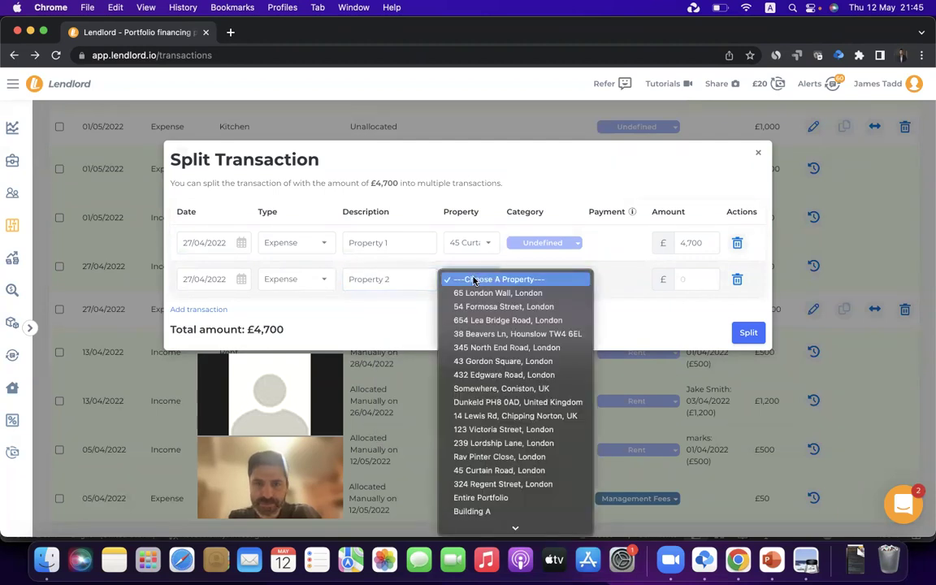
pyautogui.click(474, 293)
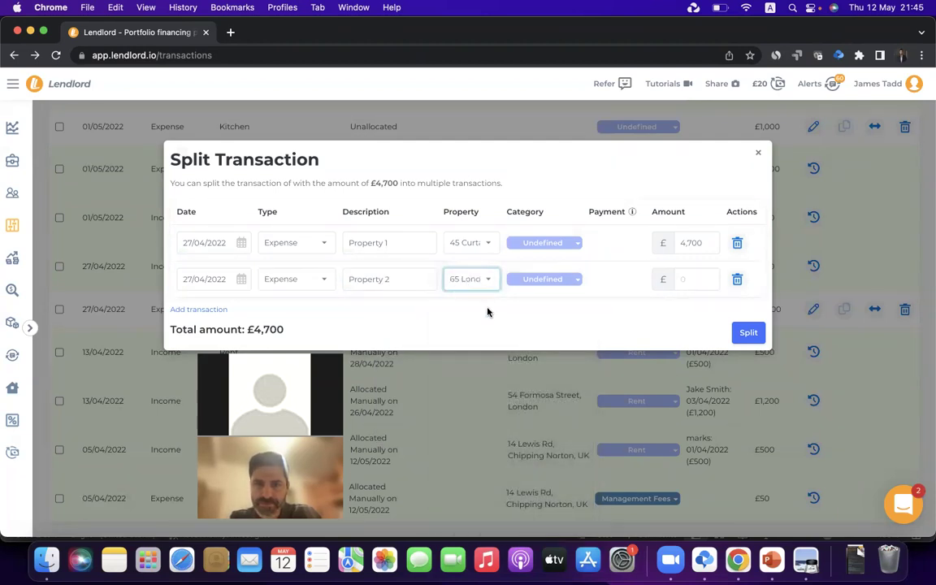
# Set the first and second lines' amounts to 2,000 each
pyautogui.click(545, 244)
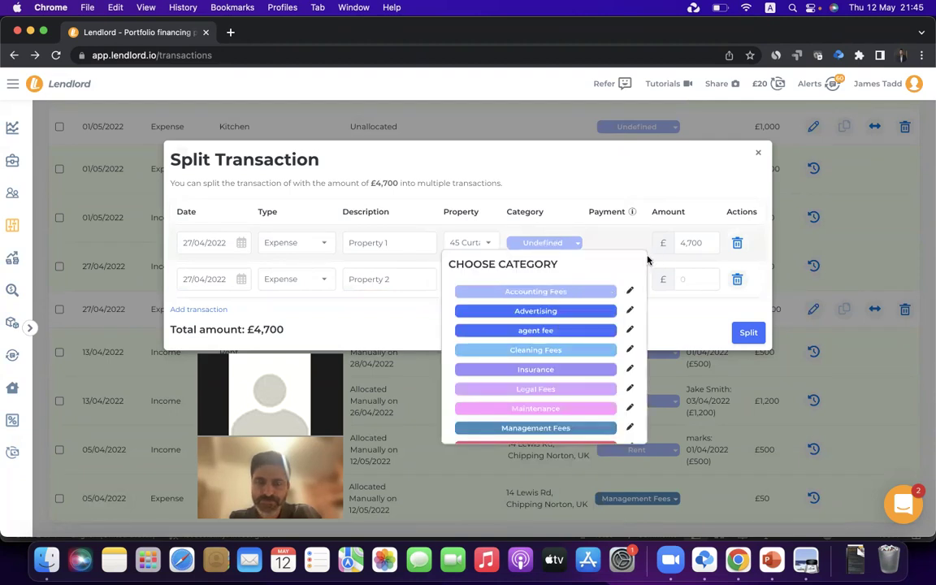
pyautogui.click(532, 170)
pyautogui.click(700, 246)
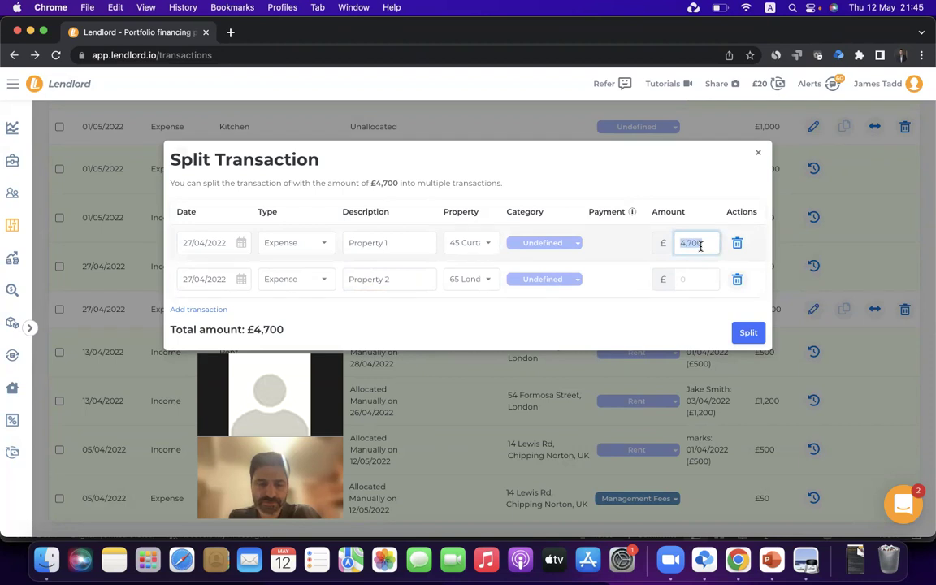
pyautogui.write('00')
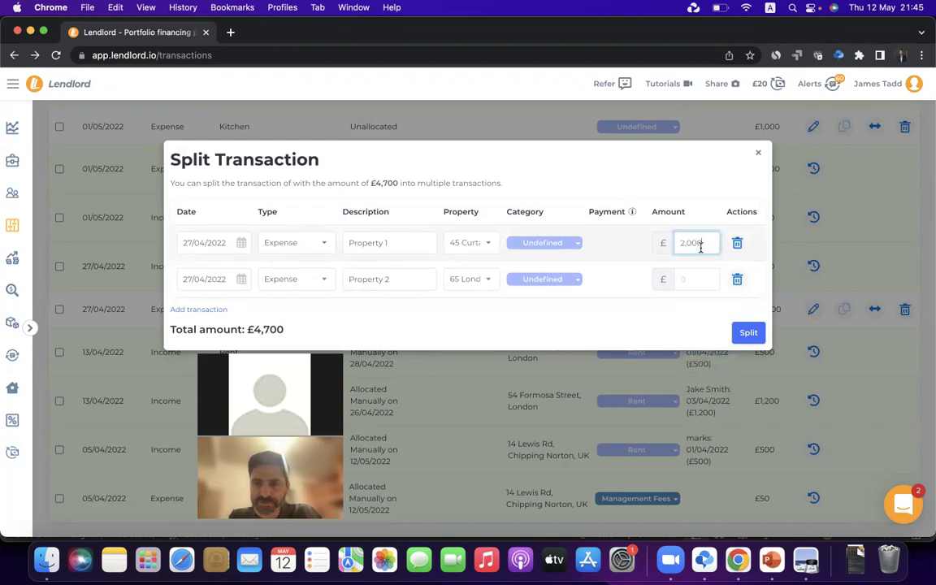
pyautogui.click(700, 277)
pyautogui.write('2,000')
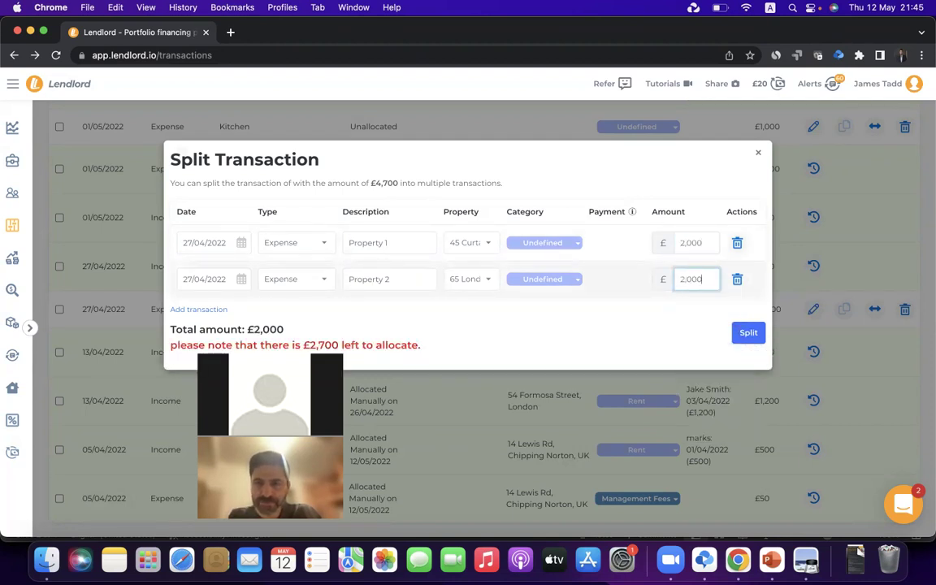
pyautogui.press('Tab')
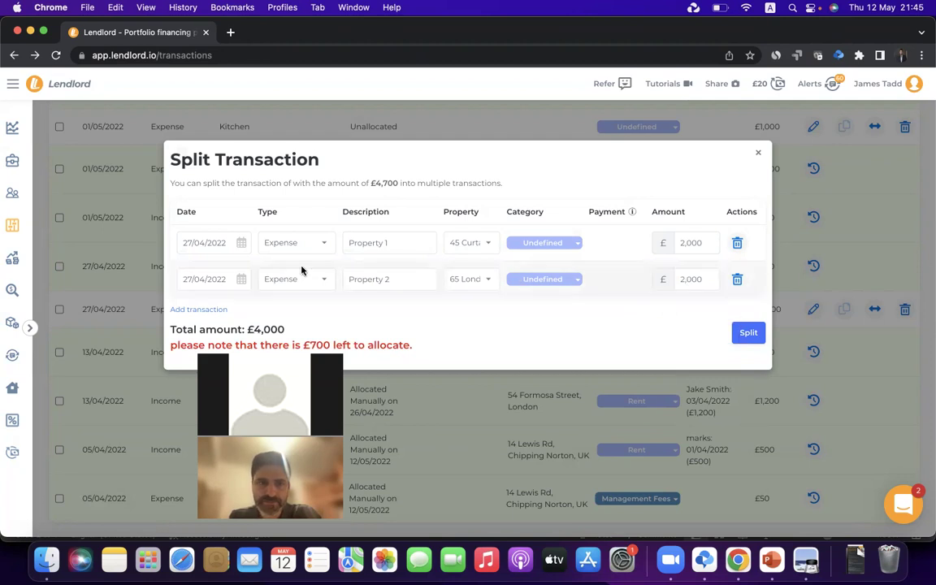
pyautogui.click(207, 309)
pyautogui.click(379, 318)
pyautogui.write('Property 3')
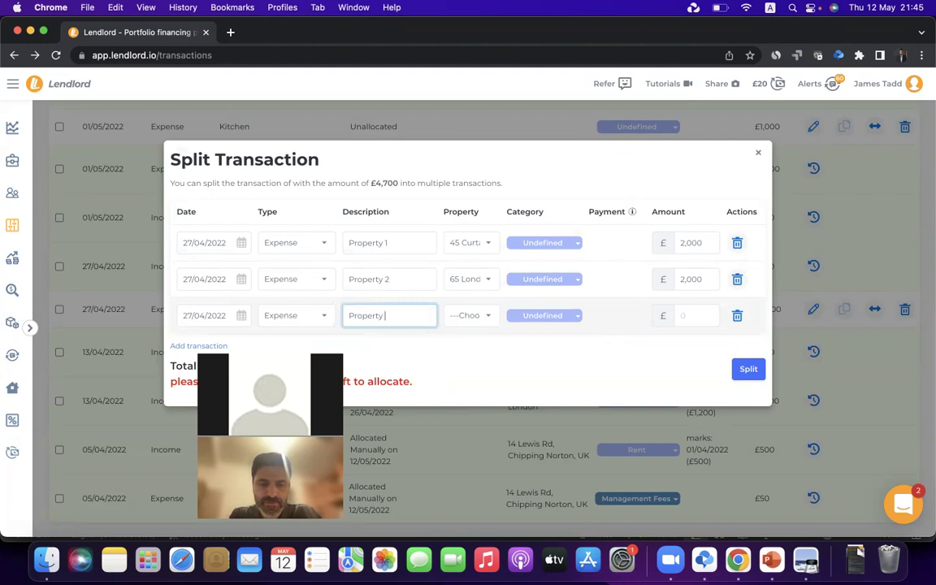
pyautogui.click(470, 315)
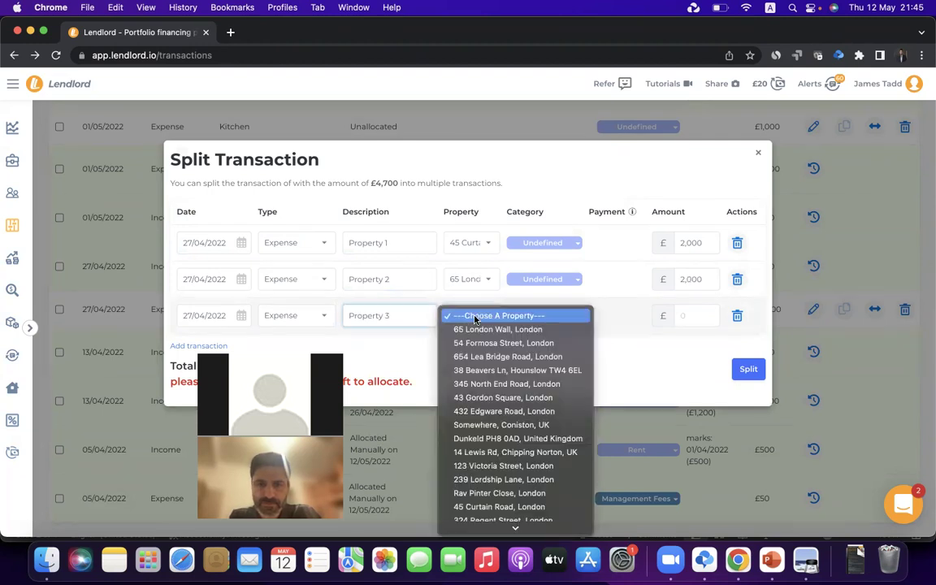
pyautogui.click(503, 411)
pyautogui.click(698, 312)
pyautogui.write('700')
pyautogui.click(650, 372)
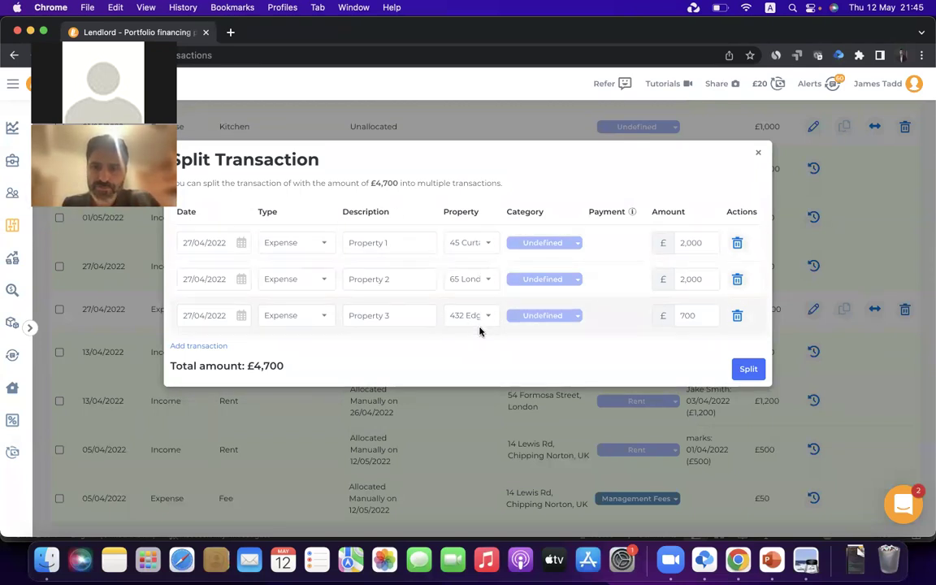
pyautogui.click(748, 370)
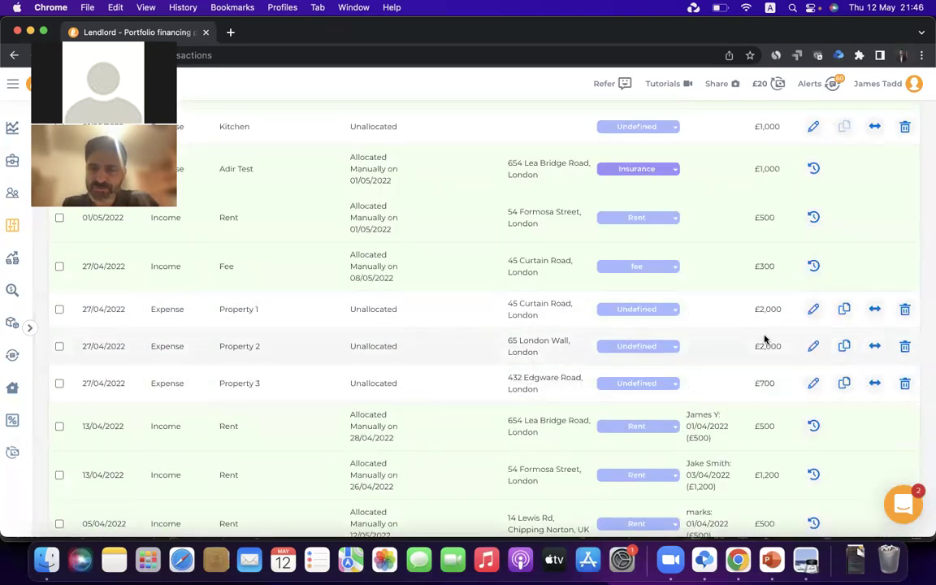
# Allocate the Property 1, Property 2 and Property 3 expenses to profit and loss
pyautogui.click(844, 309)
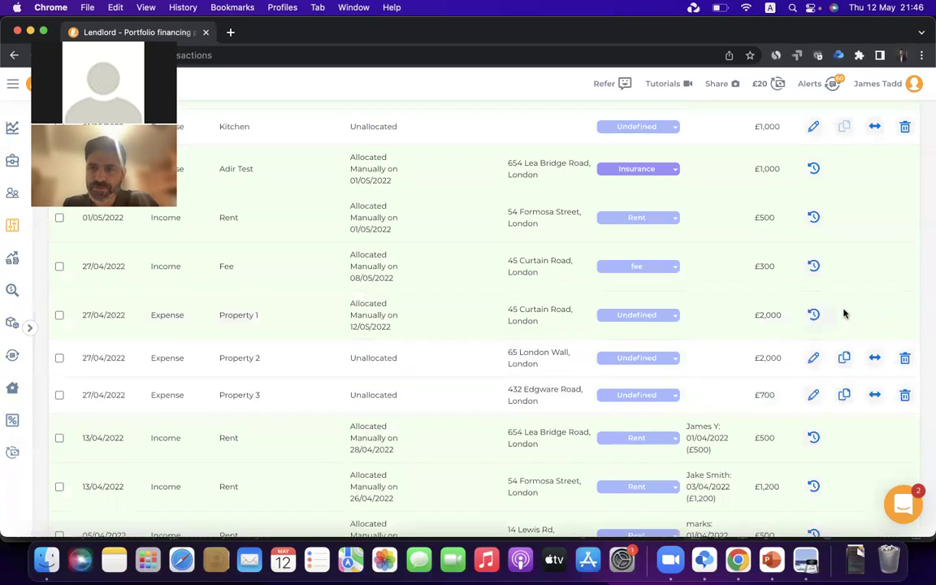
pyautogui.click(845, 357)
pyautogui.click(844, 405)
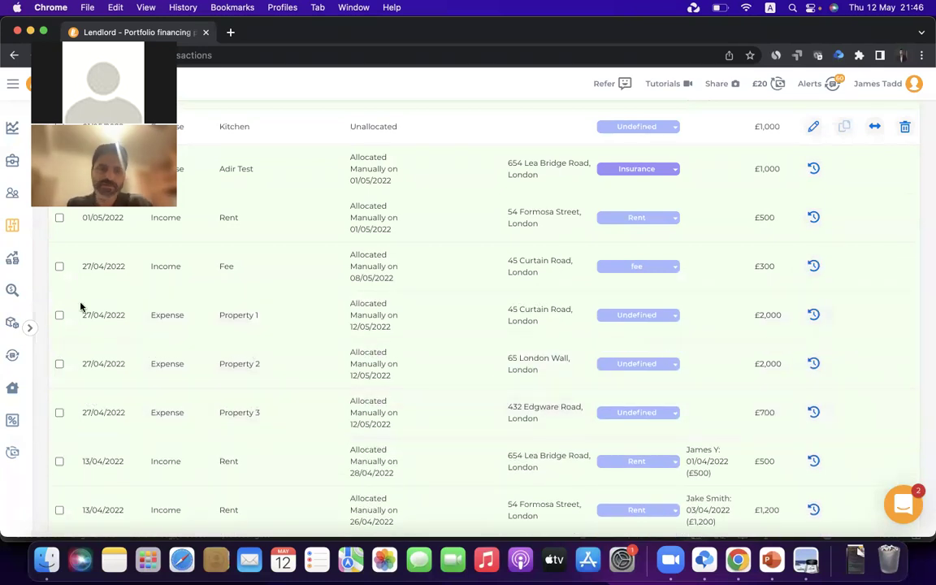
# View the Profit and Loss overview, return to Transactions, then go to My Tenants
pyautogui.click(13, 258)
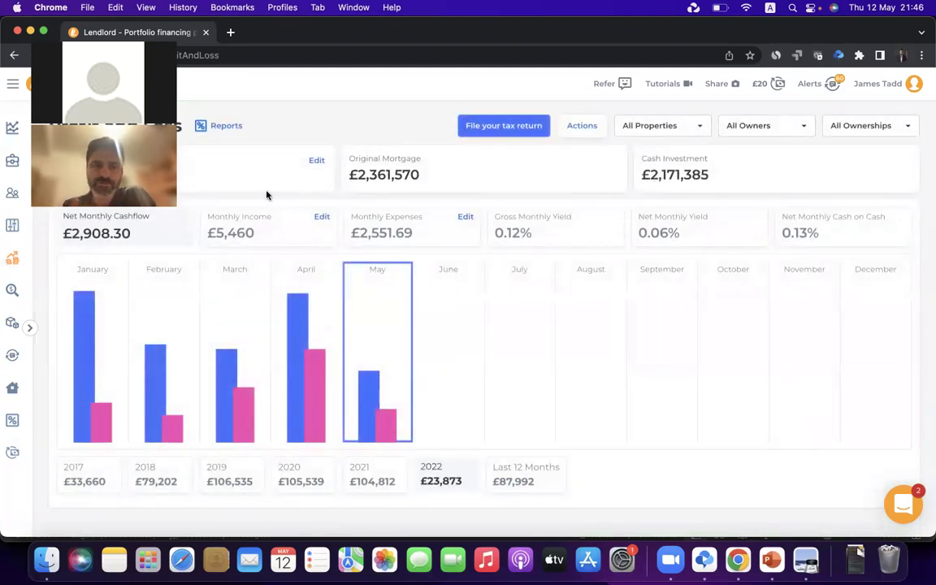
pyautogui.click(14, 227)
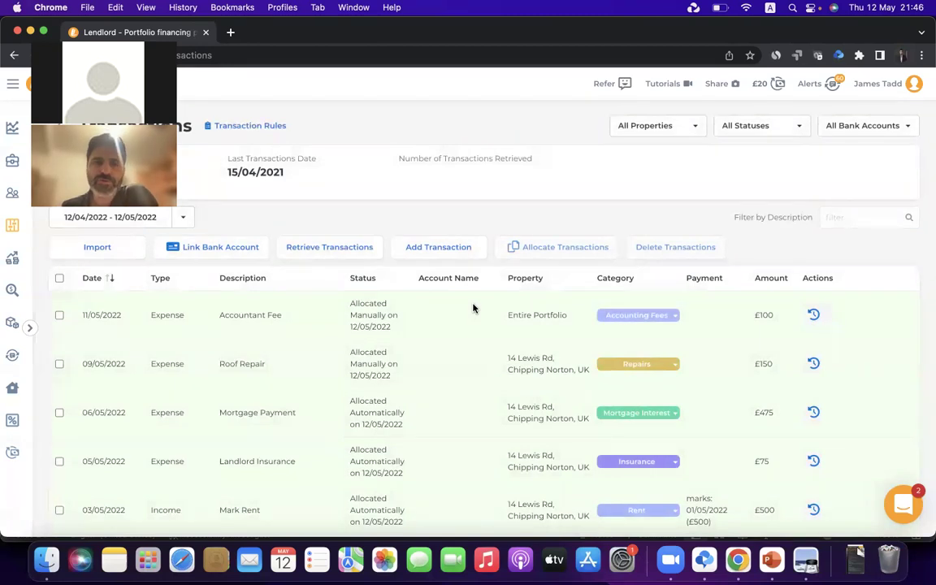
pyautogui.scroll(-10, 474, 308)
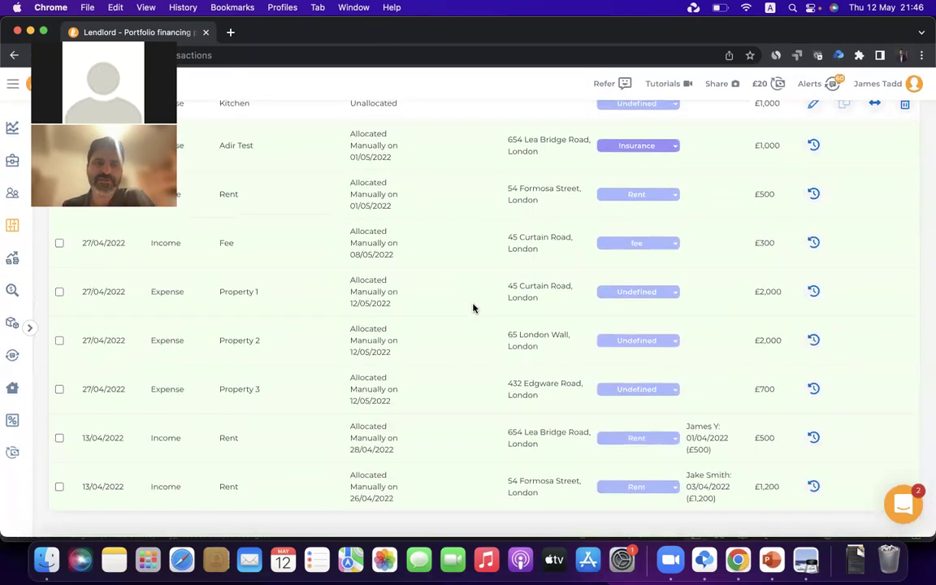
pyautogui.scroll(10, 474, 308)
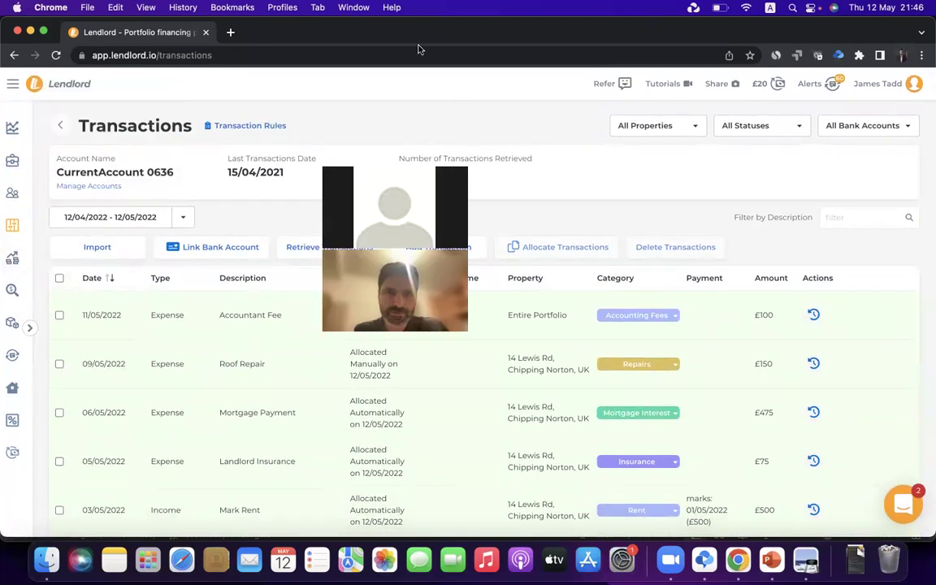
pyautogui.click(15, 196)
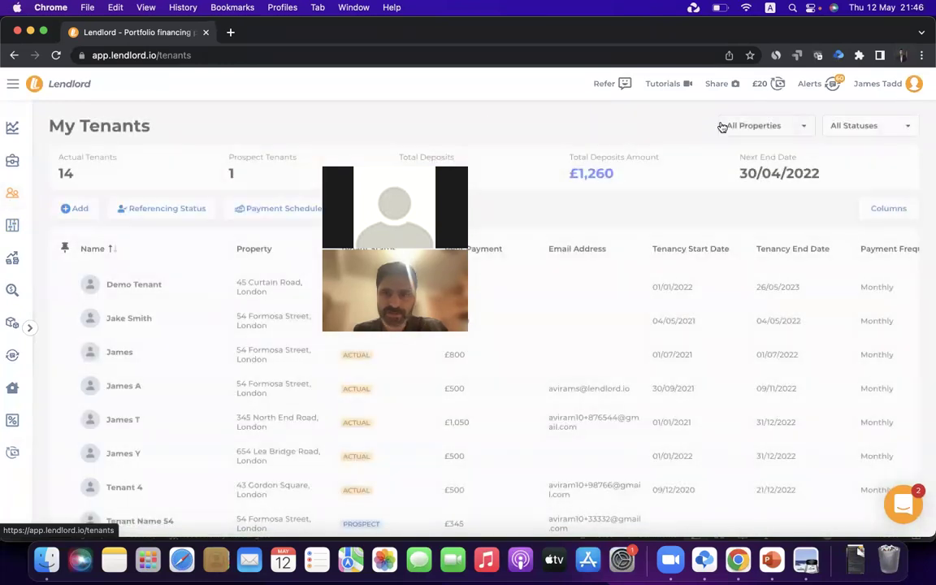
pyautogui.click(743, 126)
pyautogui.click(734, 154)
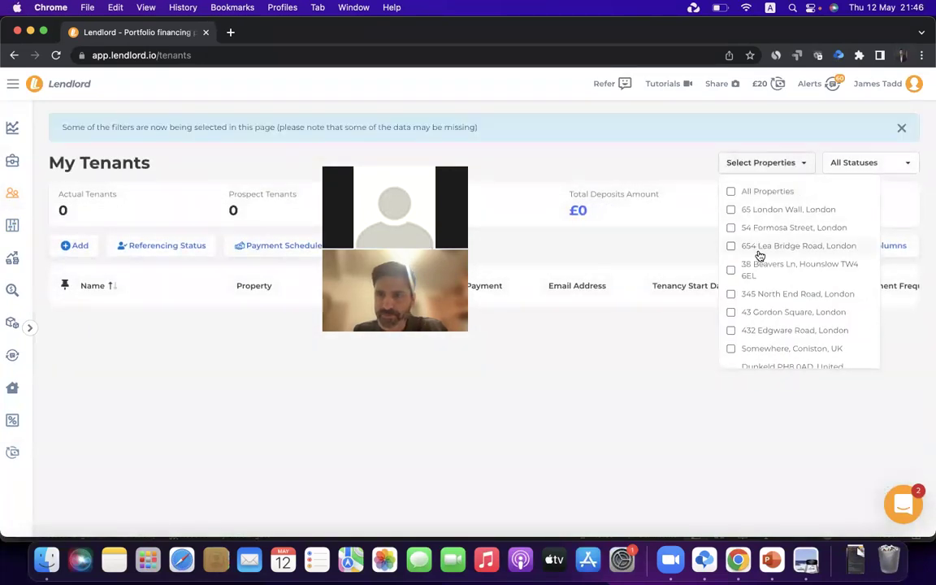
pyautogui.scroll(-4, 757, 258)
pyautogui.click(756, 261)
pyautogui.click(491, 422)
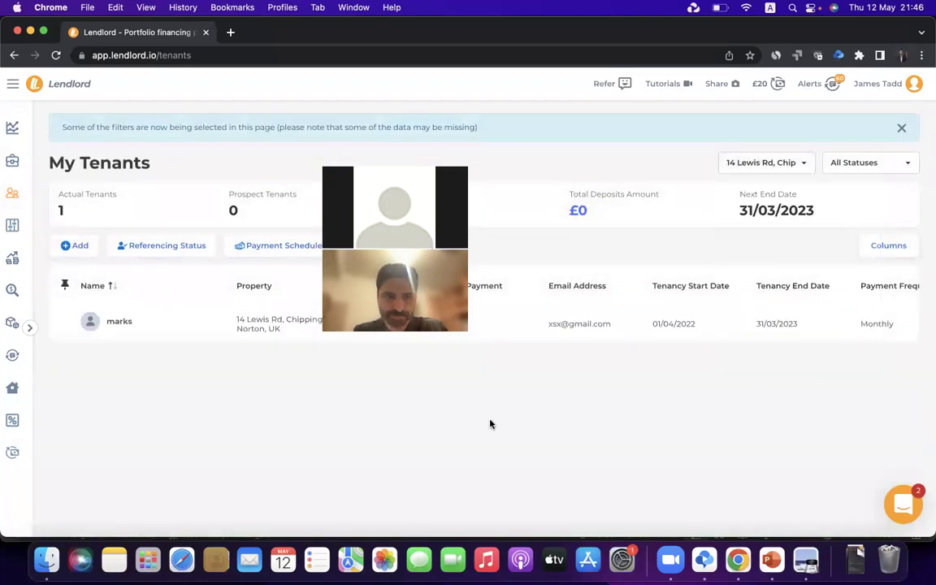
pyautogui.click(695, 329)
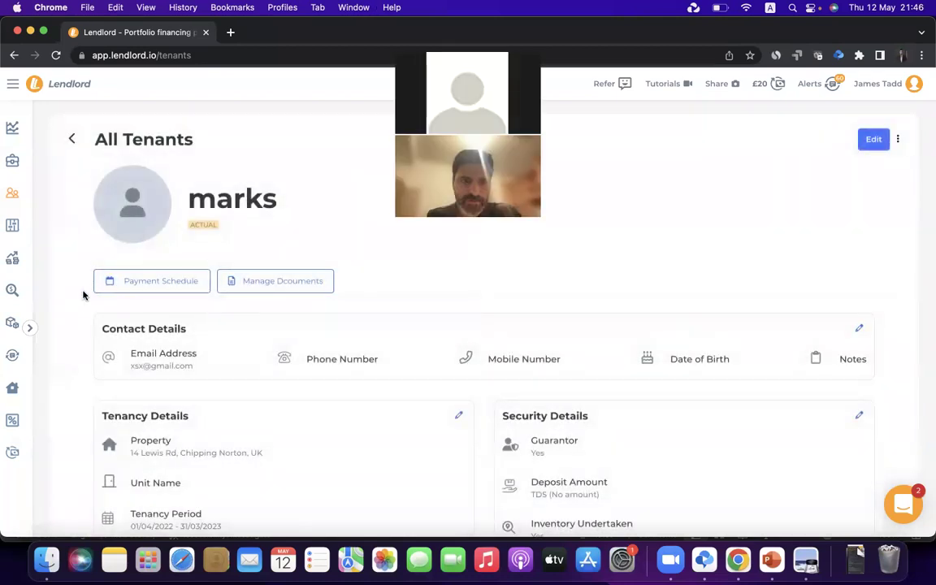
pyautogui.click(165, 281)
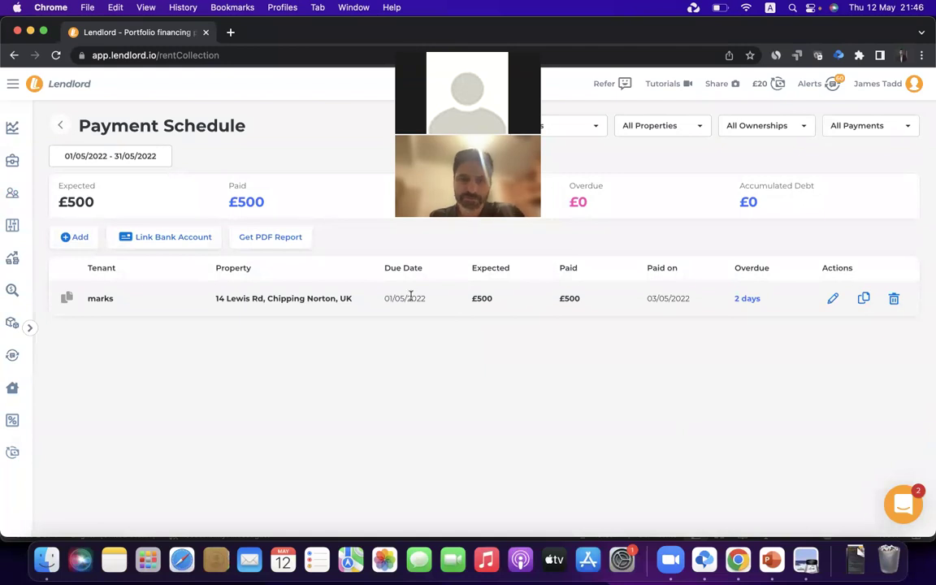
# Change the 01/05/2022 payment's expected amount to 700 and save it
pyautogui.click(833, 298)
pyautogui.doubleClick(543, 303)
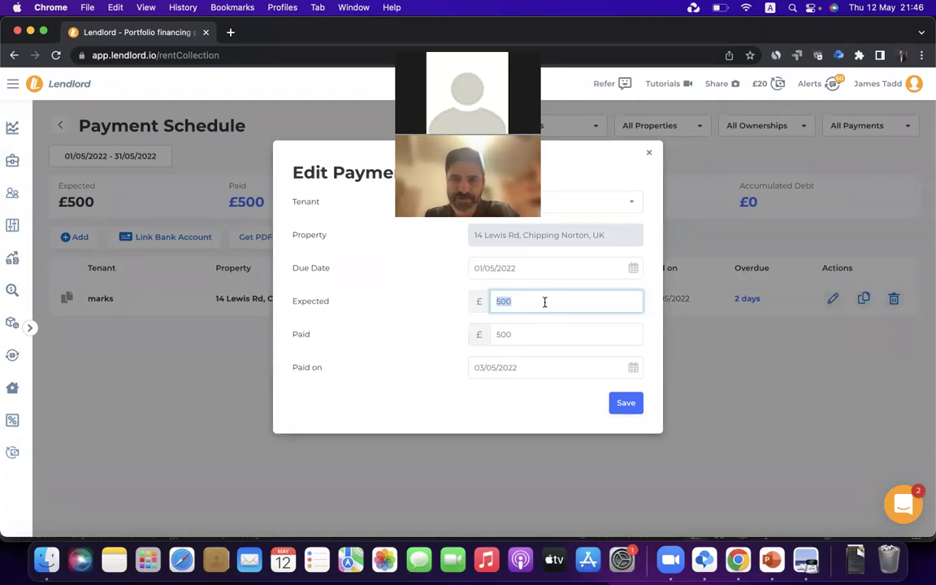
pyautogui.write('700')
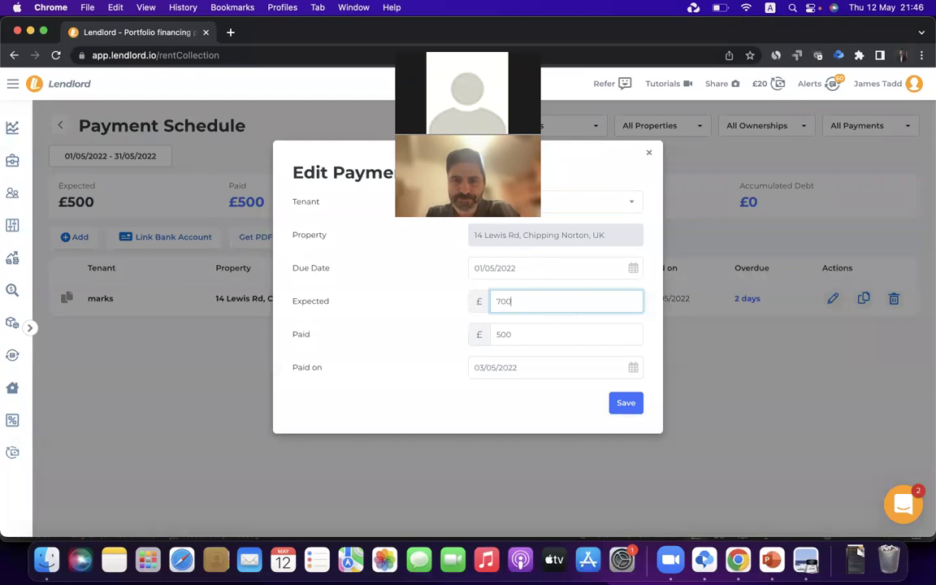
pyautogui.click(626, 403)
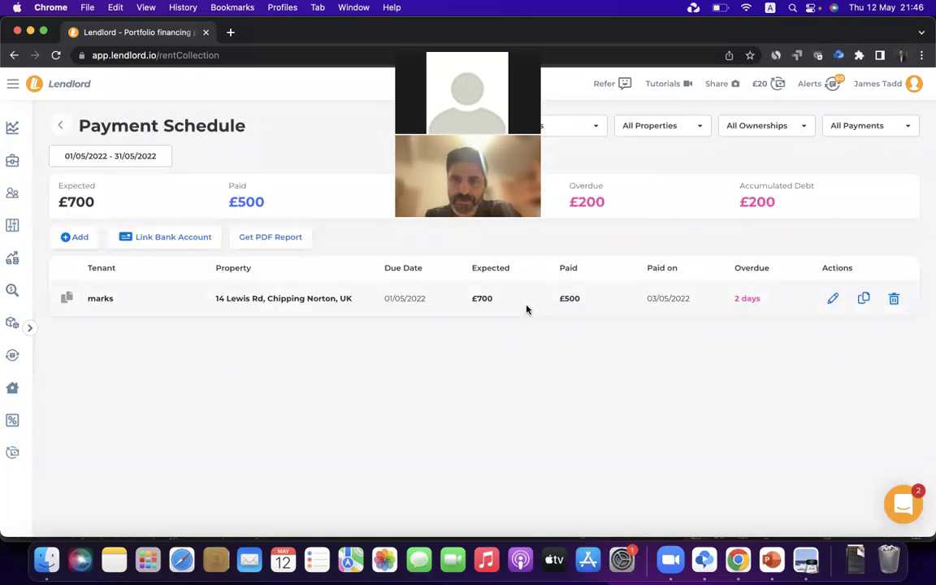
pyautogui.moveTo(563, 299); pyautogui.dragTo(615, 303)
pyautogui.click(604, 339)
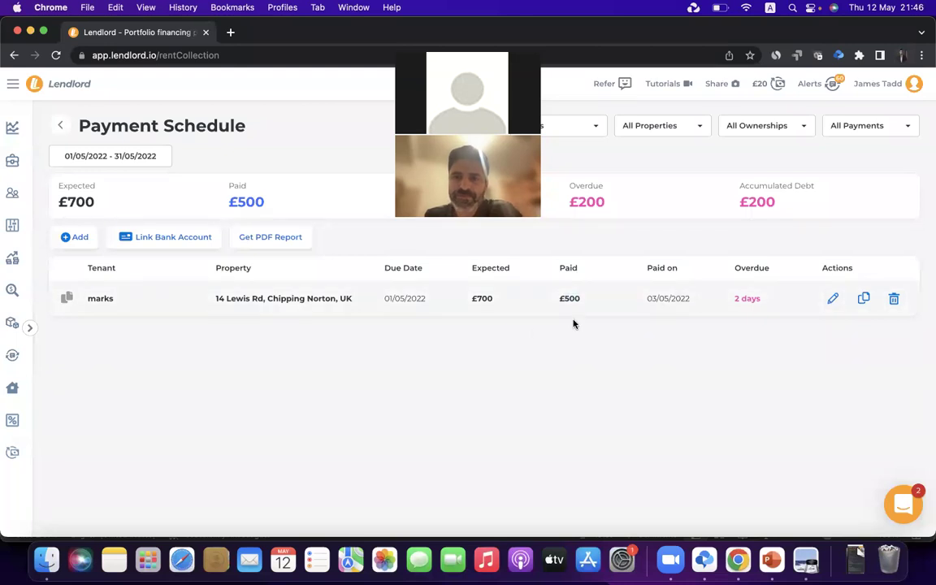
# Add a £200 Income transaction named Rent Completion dated 10/05/2022
pyautogui.click(14, 233)
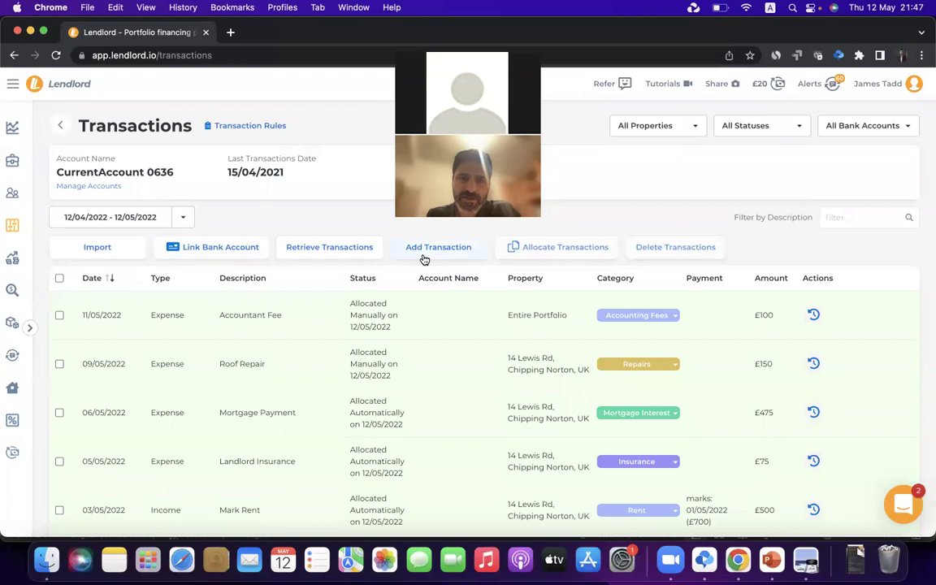
pyautogui.click(424, 253)
pyautogui.click(330, 216)
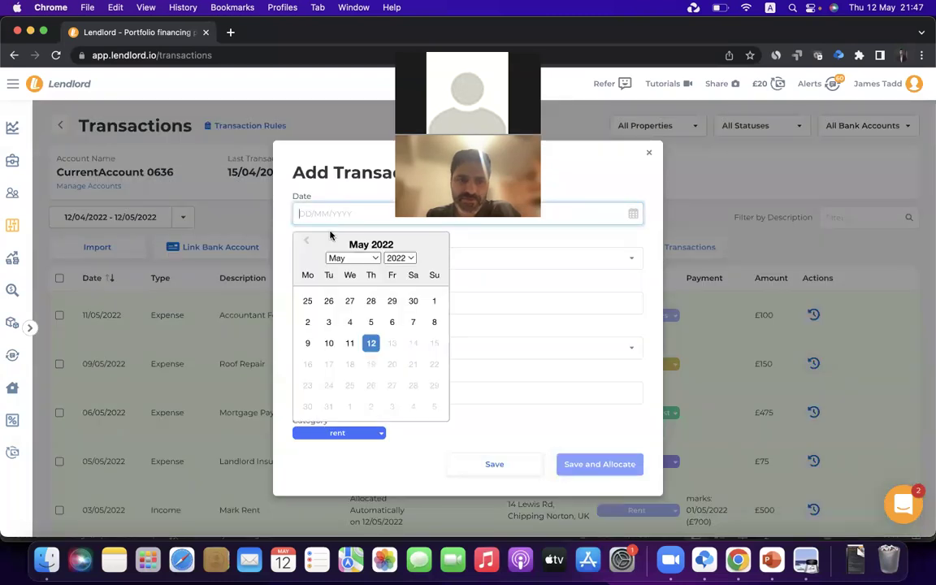
pyautogui.click(330, 344)
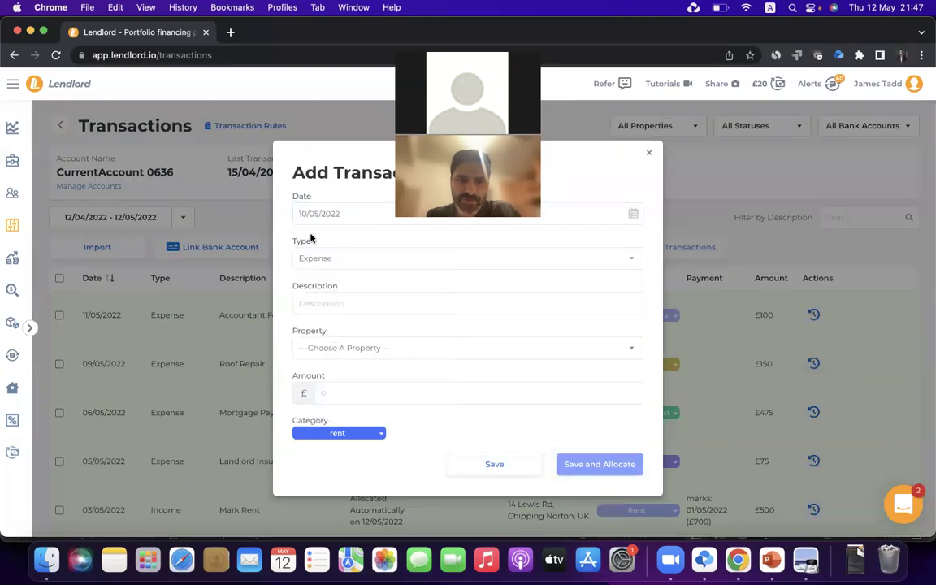
pyautogui.click(340, 266)
pyautogui.click(340, 273)
pyautogui.click(319, 305)
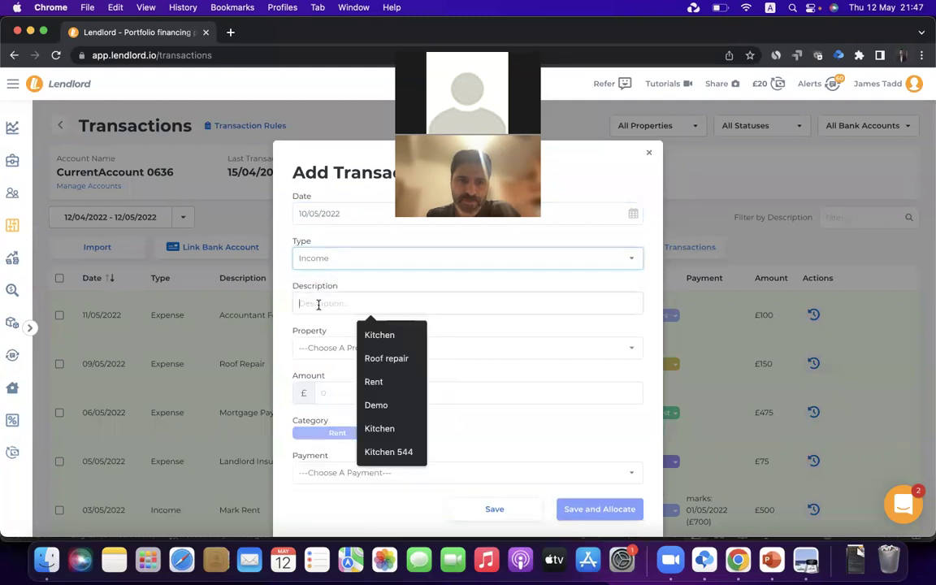
pyautogui.write('Rent')
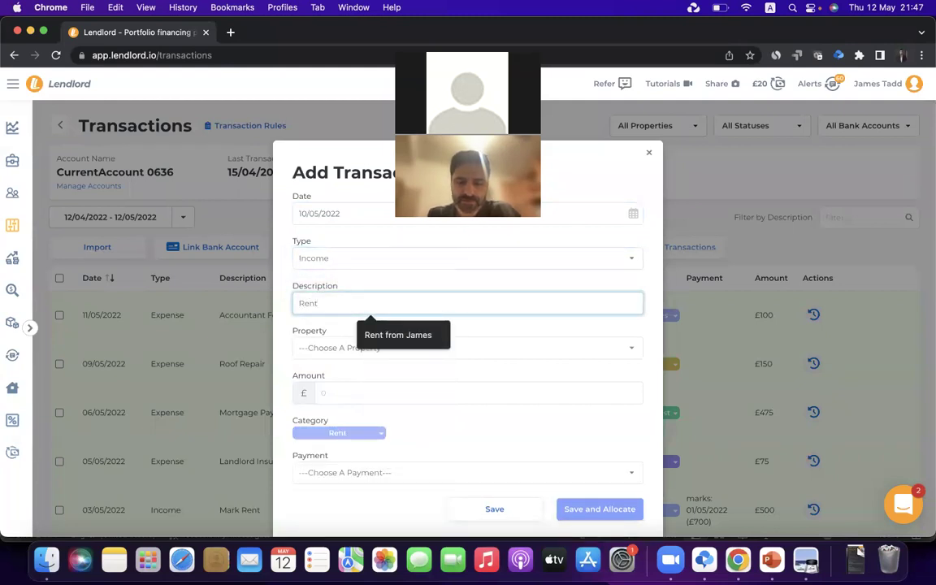
pyautogui.write(' Completion')
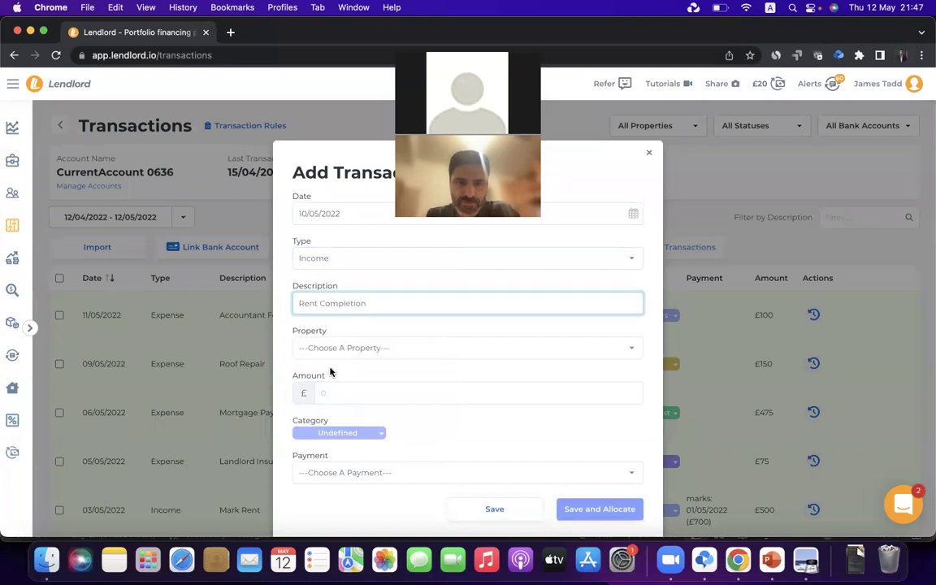
pyautogui.write('200')
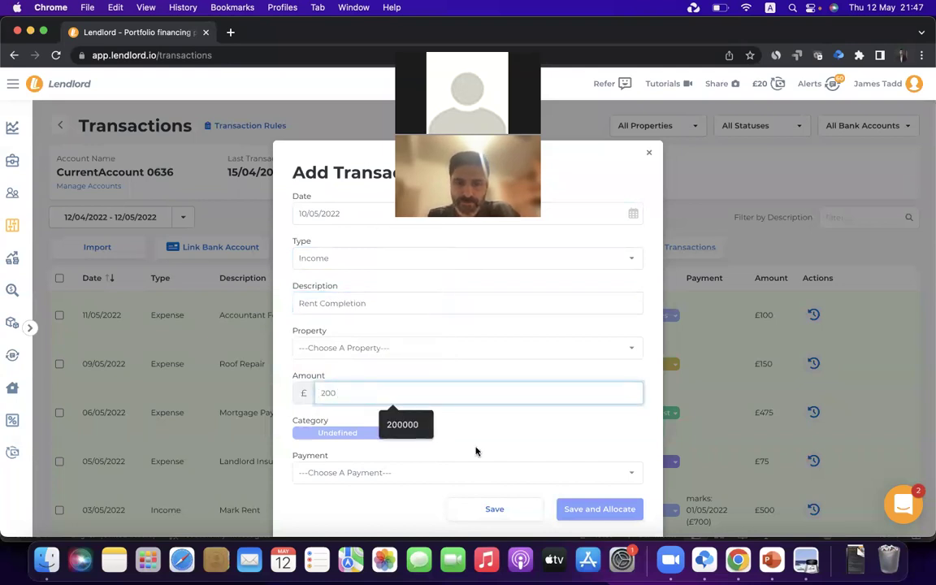
pyautogui.click(521, 511)
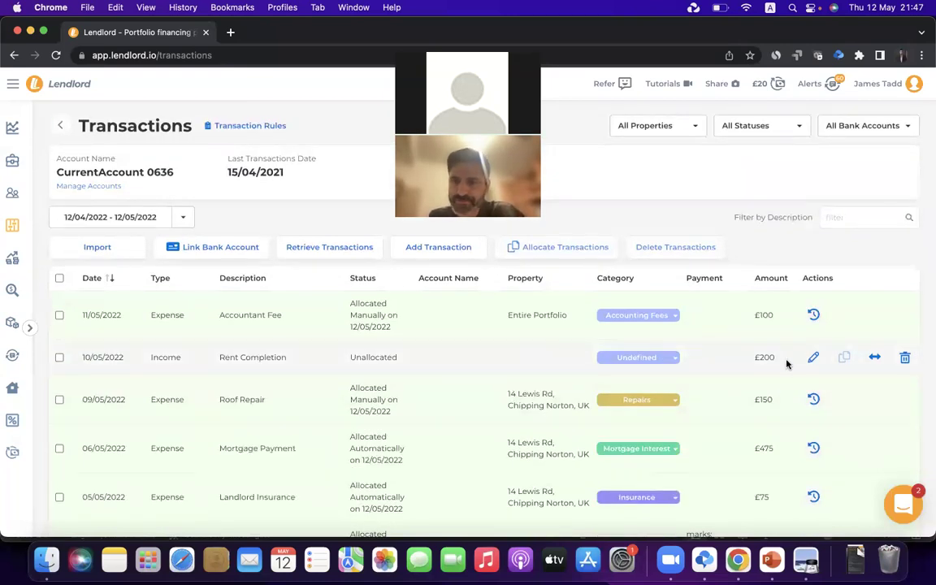
pyautogui.click(812, 359)
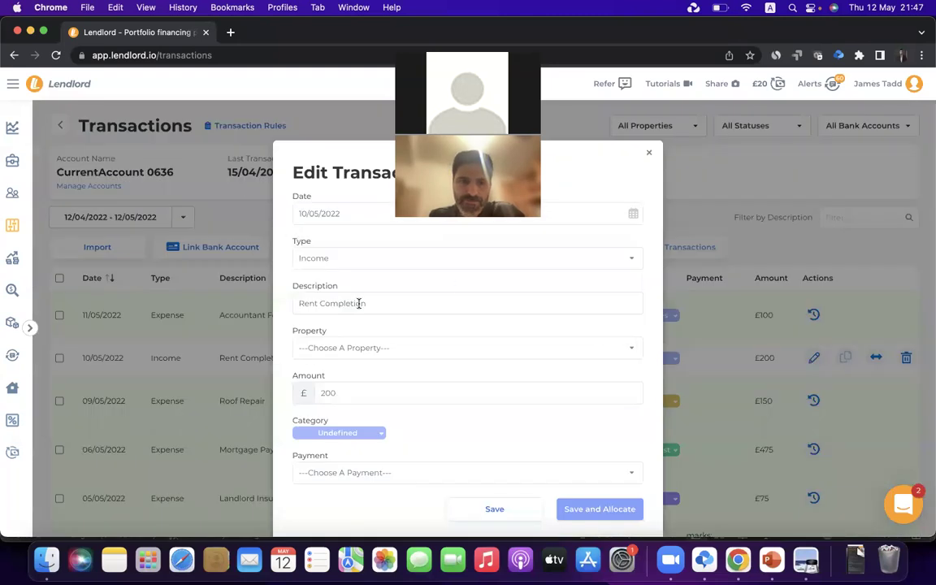
pyautogui.click(322, 348)
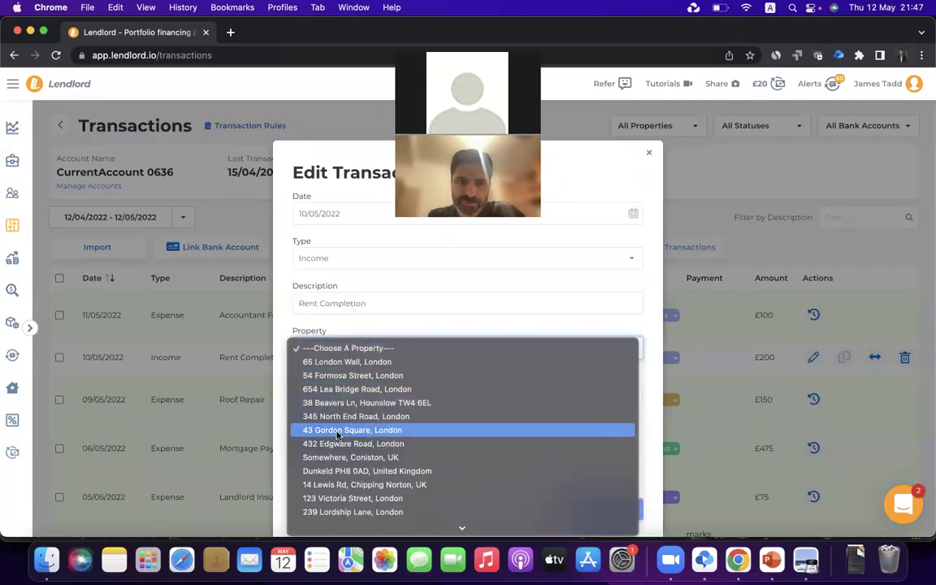
pyautogui.click(336, 484)
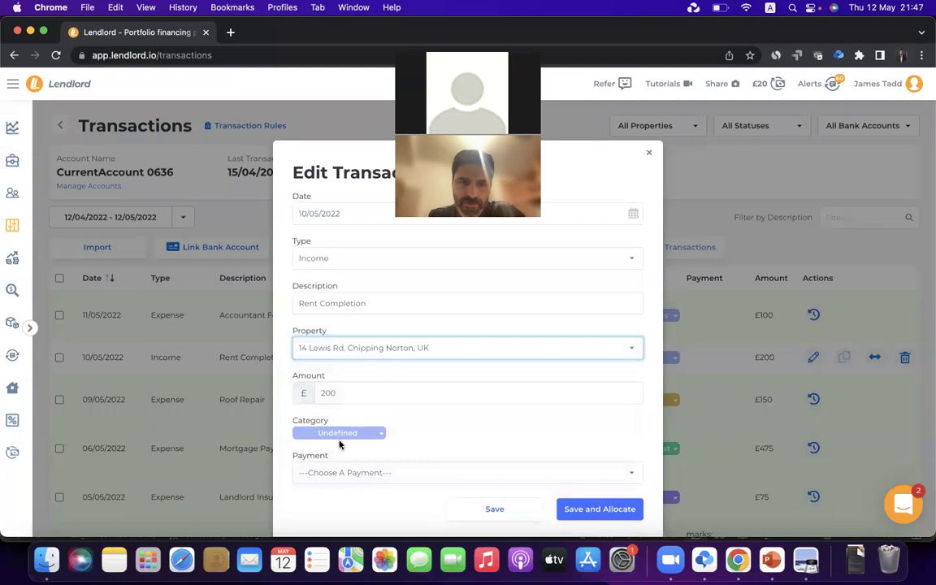
# Allocate the £200 income to the 01/05/2022 £700 paid payment as another payment row
pyautogui.click(386, 471)
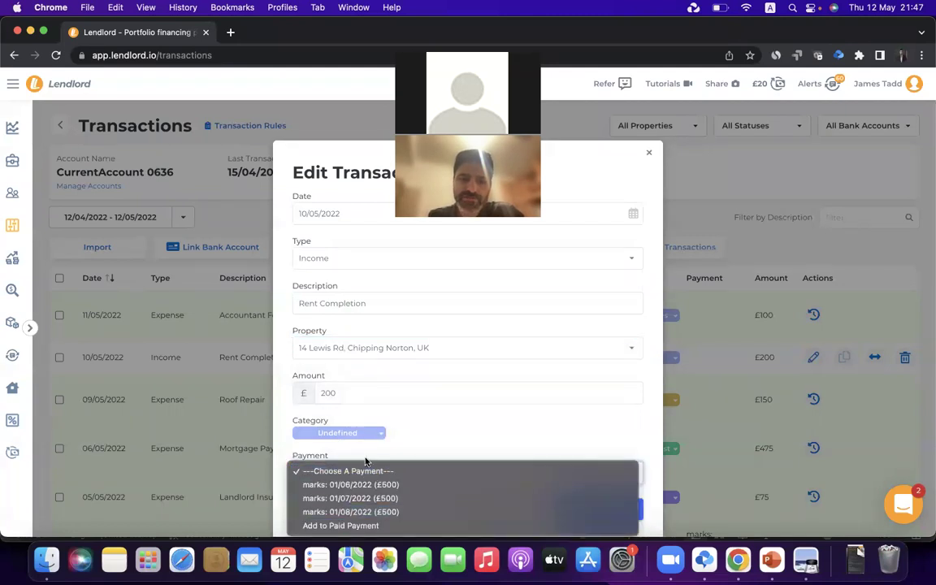
pyautogui.click(342, 525)
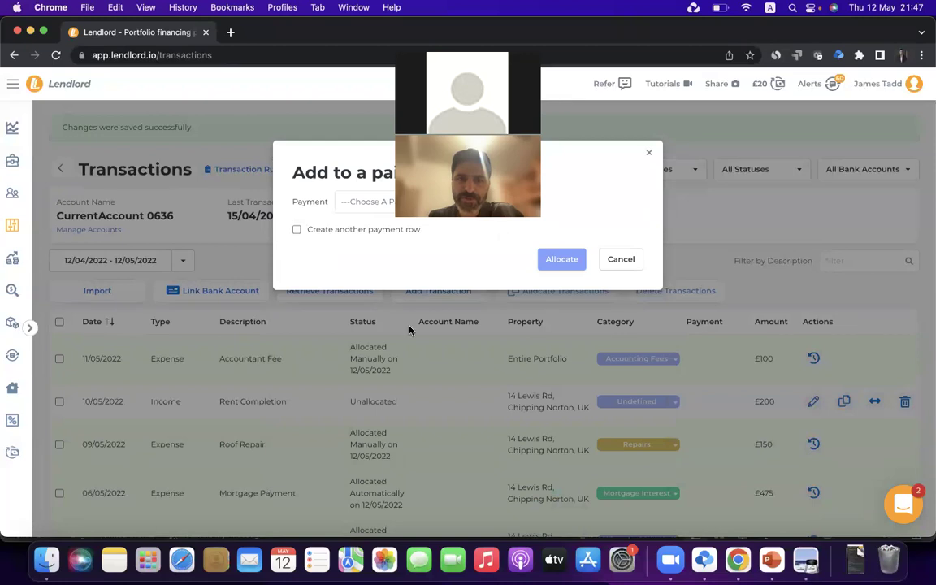
pyautogui.click(437, 201)
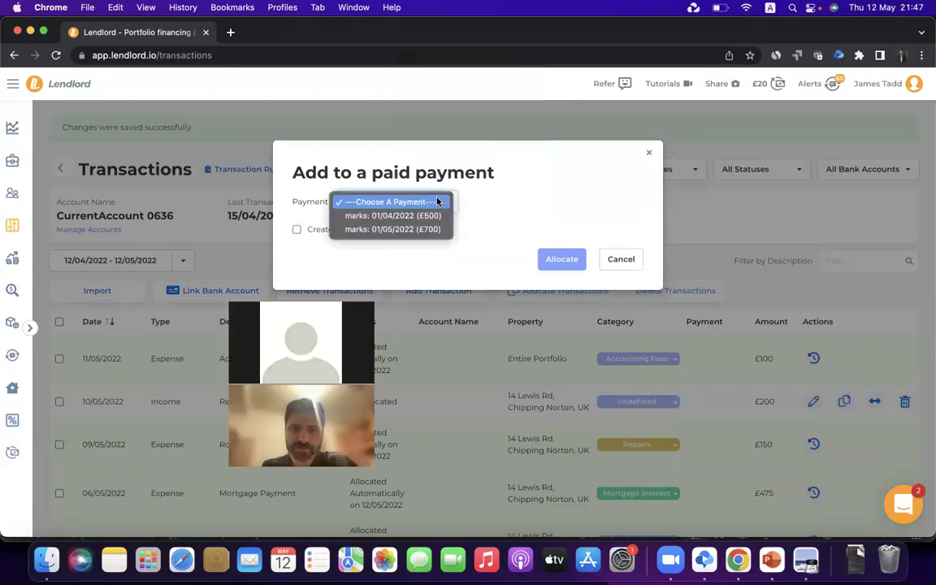
pyautogui.click(386, 229)
pyautogui.click(371, 246)
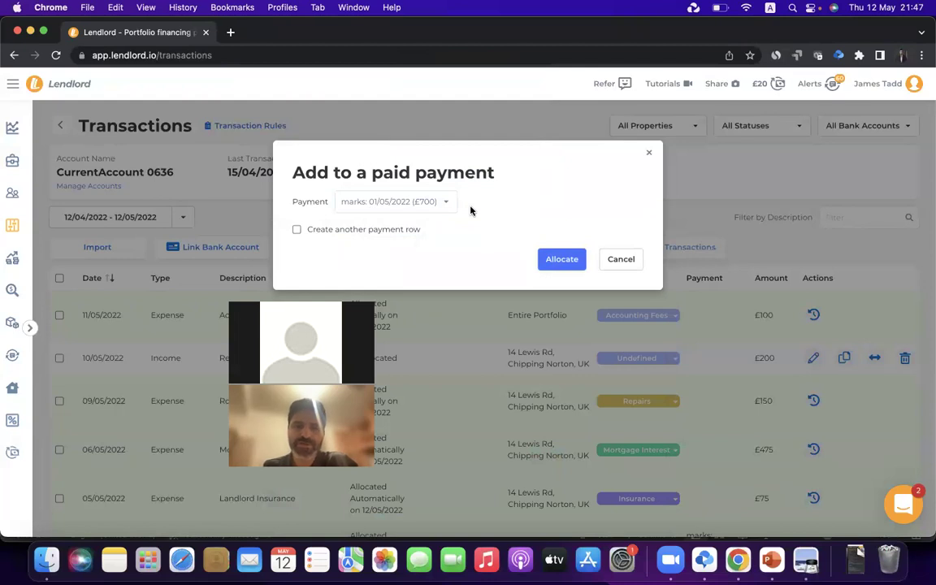
pyautogui.click(344, 234)
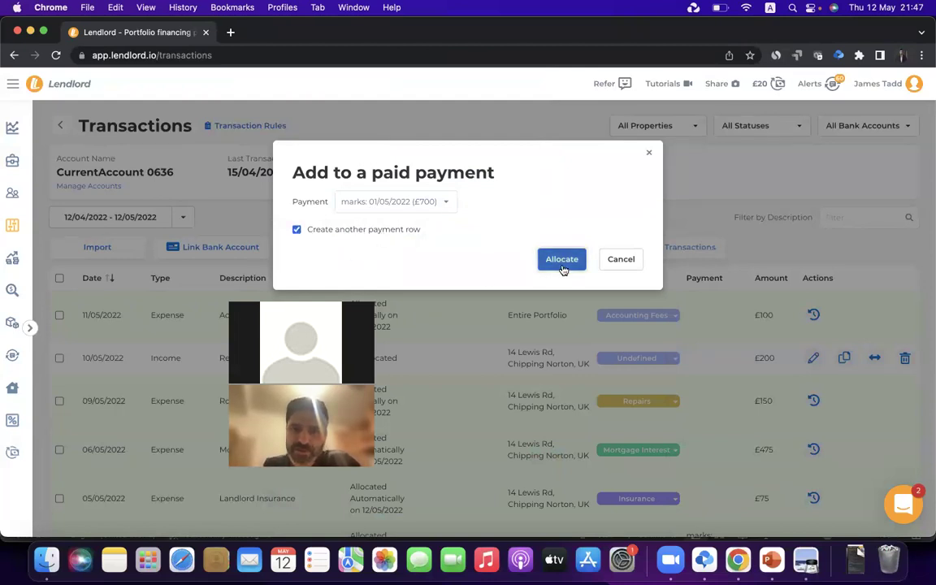
pyautogui.click(562, 264)
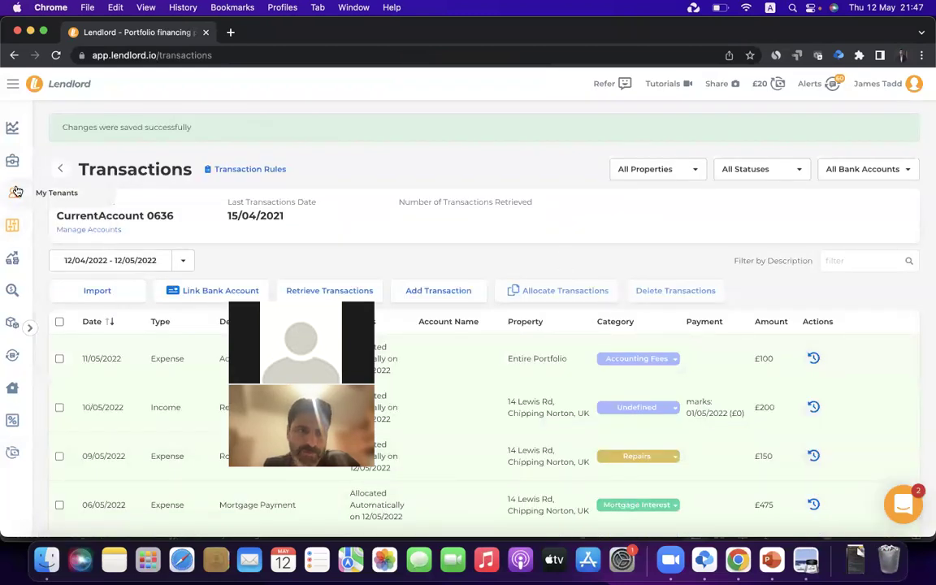
pyautogui.click(16, 191)
pyautogui.click(742, 128)
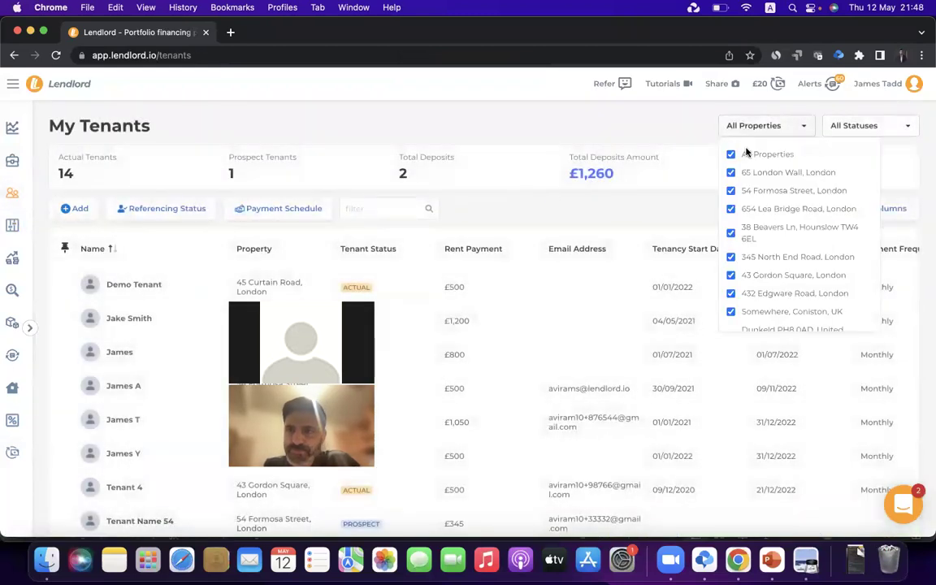
pyautogui.click(751, 154)
pyautogui.scroll(-3, 762, 241)
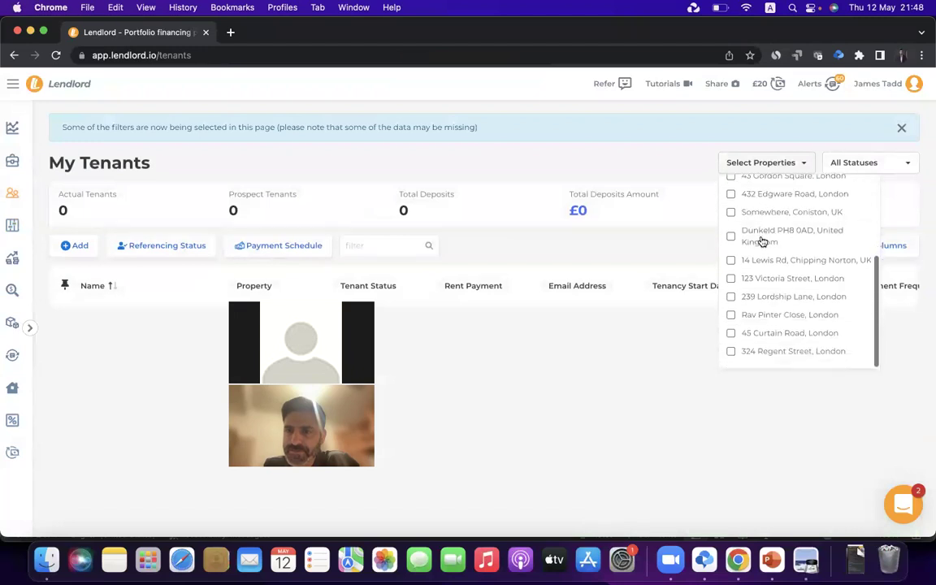
pyautogui.click(731, 260)
pyautogui.click(483, 353)
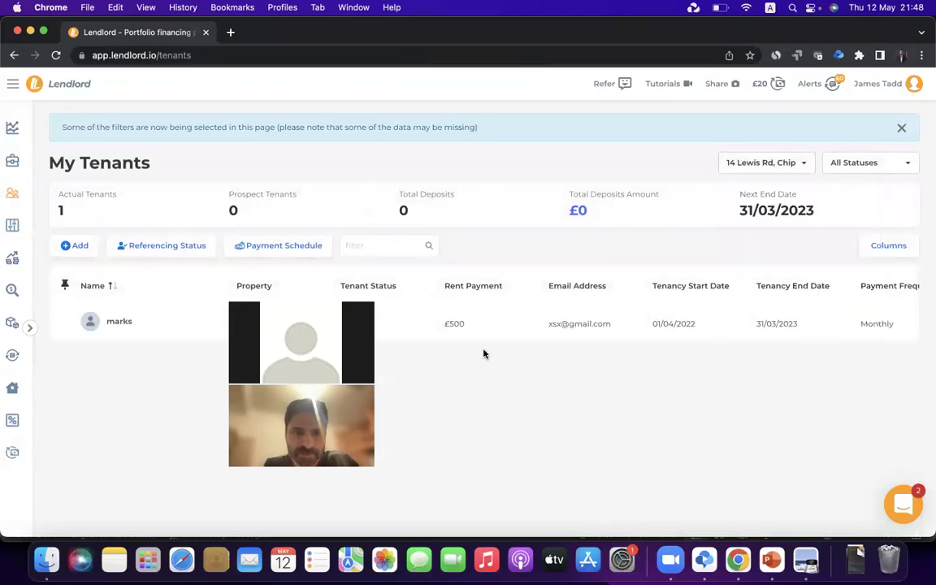
pyautogui.moveTo(396, 323); pyautogui.dragTo(391, 88)
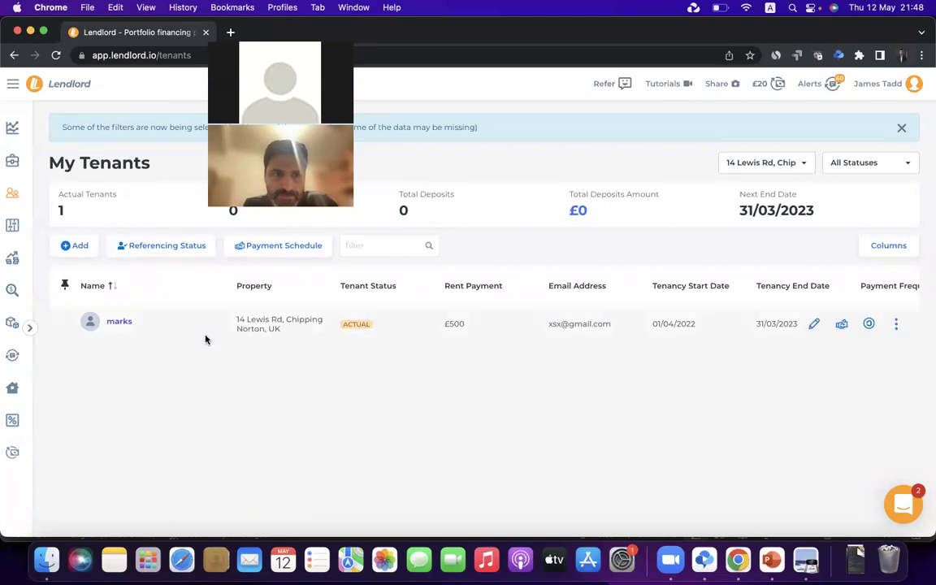
pyautogui.click(259, 248)
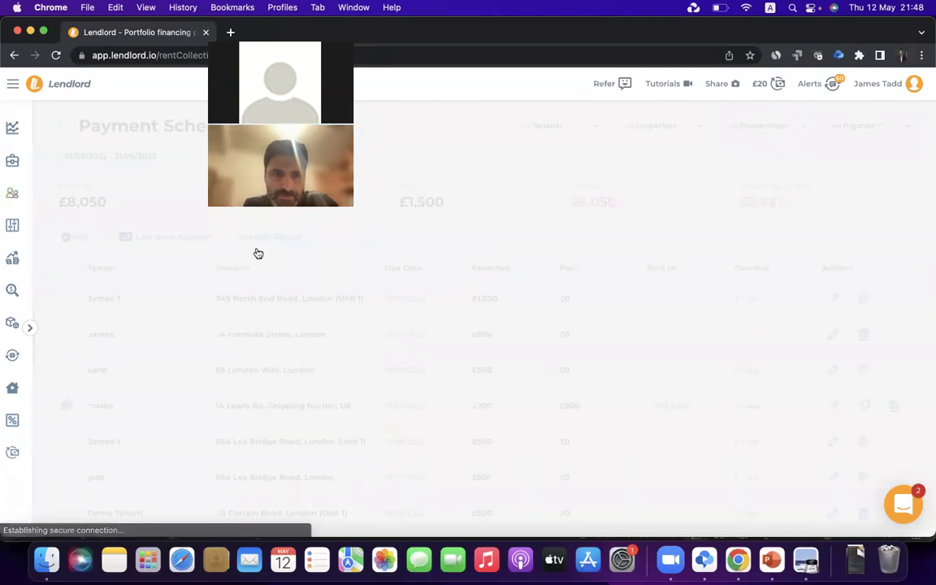
pyautogui.click(671, 126)
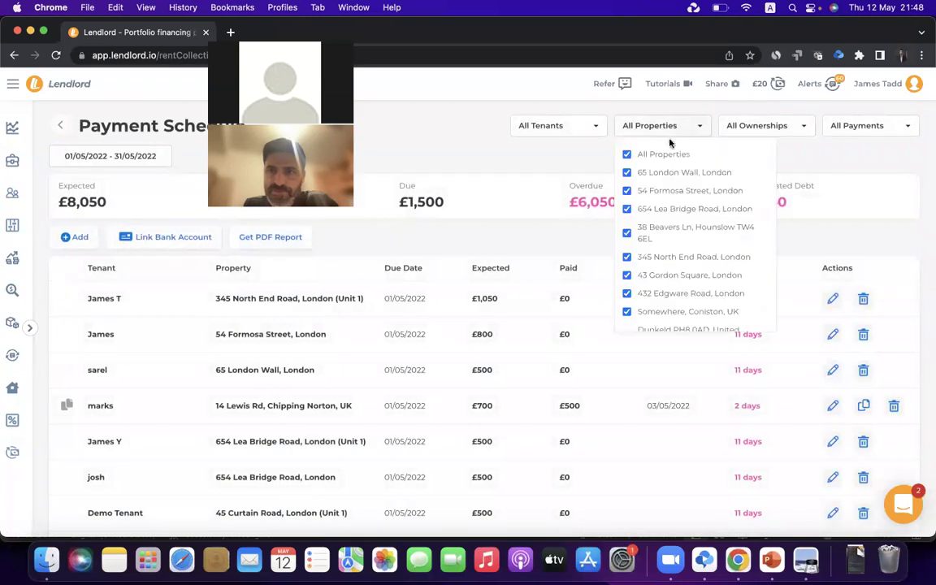
pyautogui.click(662, 156)
pyautogui.scroll(-3, 660, 224)
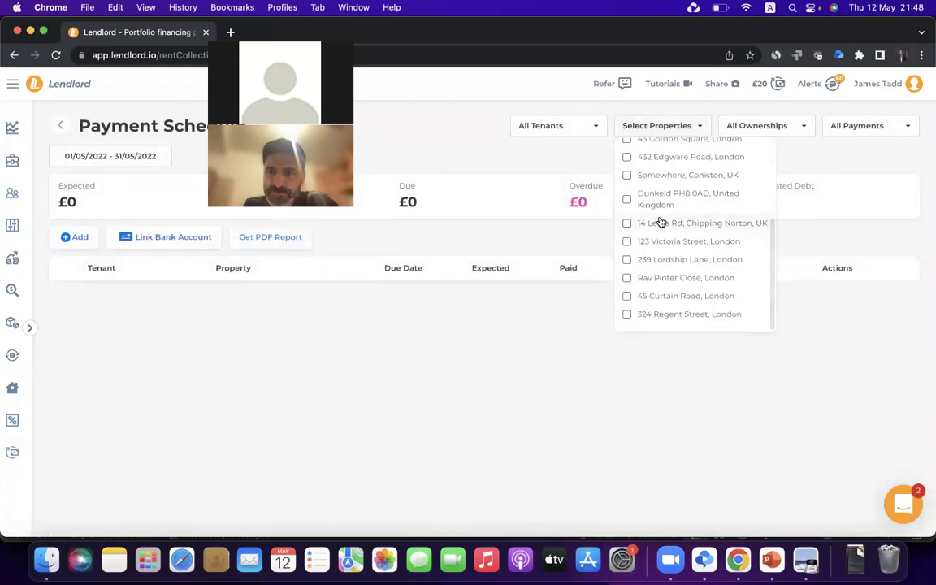
pyautogui.click(661, 223)
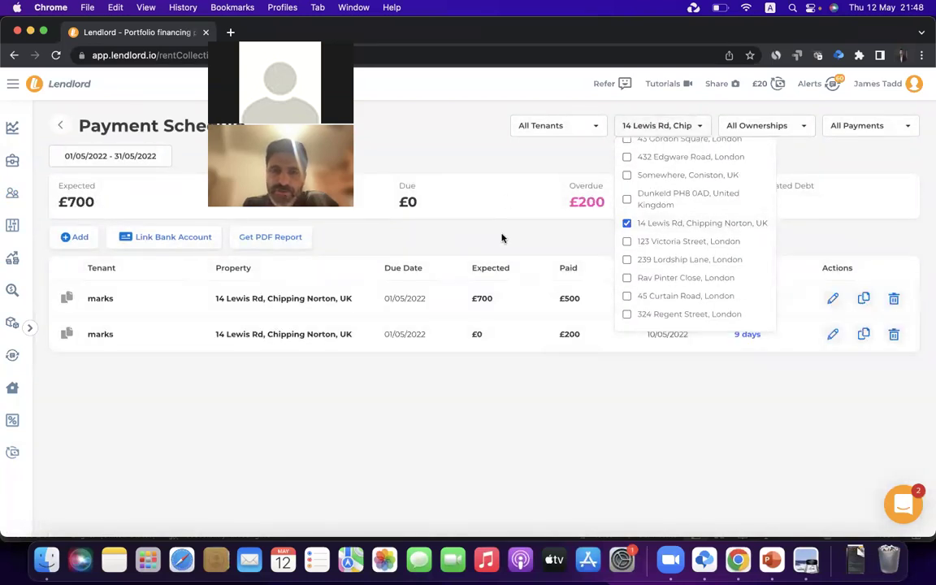
pyautogui.click(558, 273)
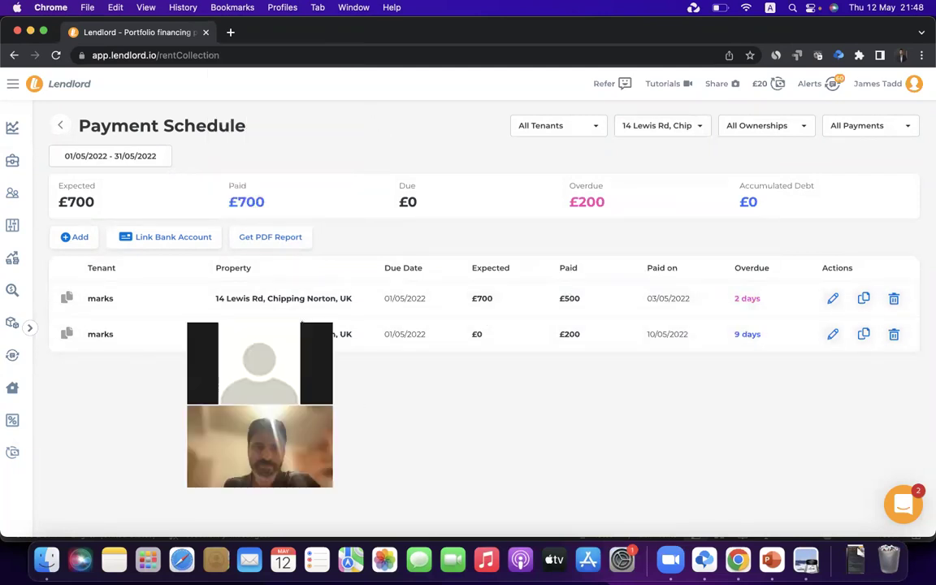
# Highlight the totals: £700 expected, £700 paid, £200 overdue and £0 accumulated debt
pyautogui.doubleClick(251, 203)
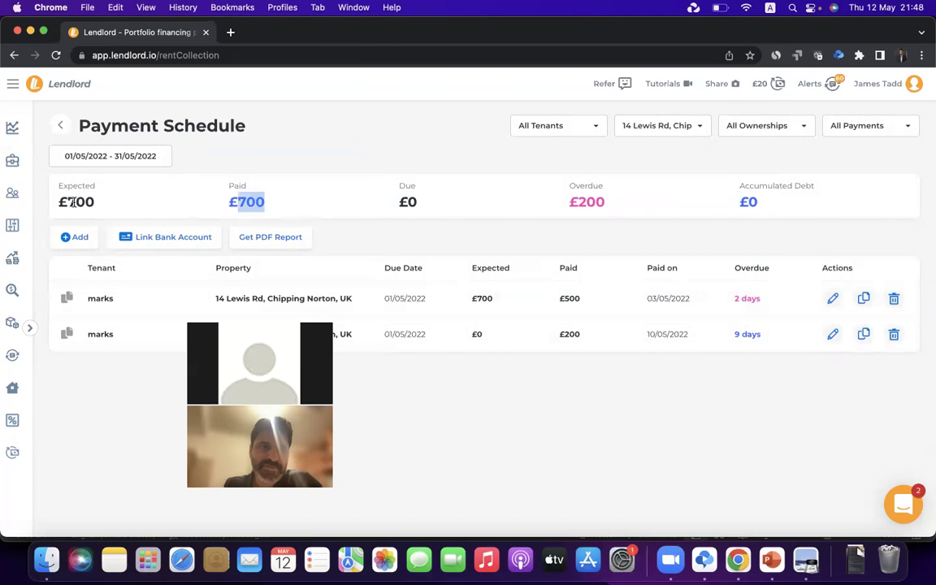
pyautogui.click(71, 202)
pyautogui.doubleClick(241, 203)
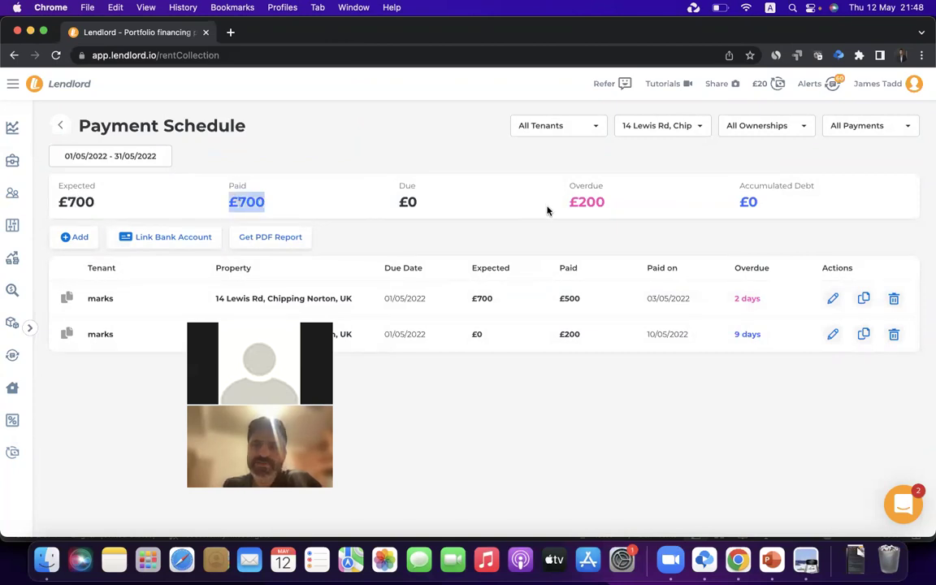
pyautogui.doubleClick(593, 195)
pyautogui.click(589, 206)
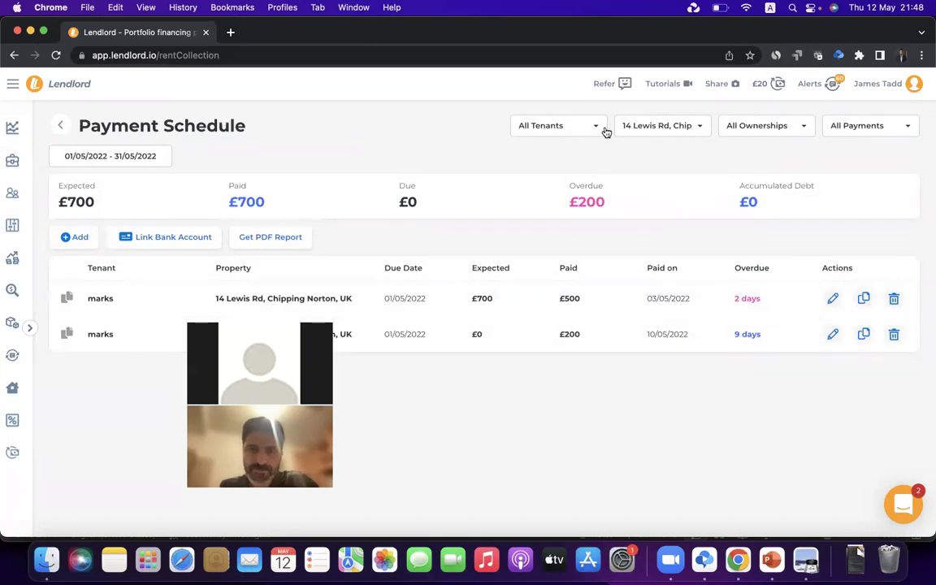
pyautogui.moveTo(740, 204); pyautogui.dragTo(796, 222)
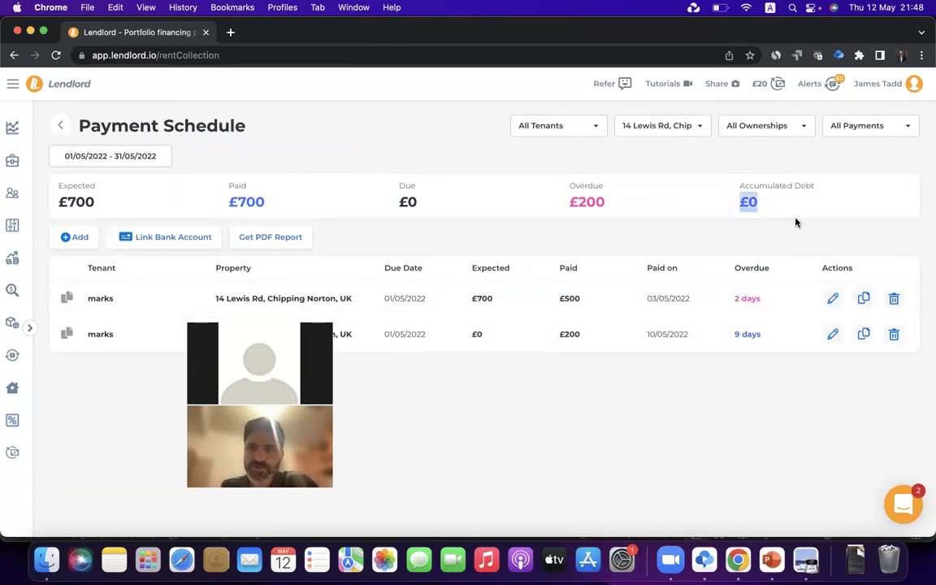
pyautogui.click(187, 166)
# Set the schedule date range from 1 January 2022 to 31 May 2022
pyautogui.click(147, 154)
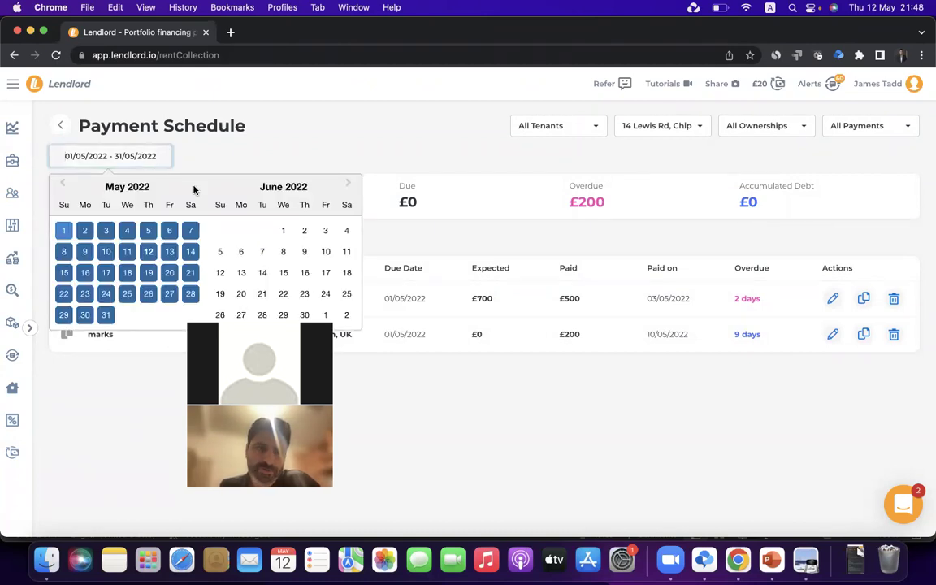
pyautogui.click(65, 185)
pyautogui.click(65, 185)
pyautogui.click(65, 185)
pyautogui.click(65, 185)
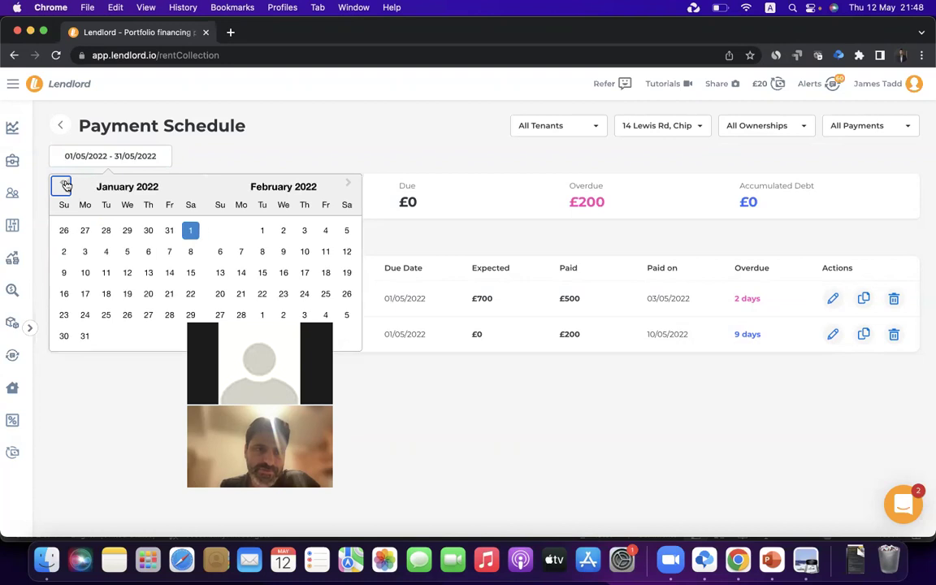
pyautogui.click(190, 231)
pyautogui.click(347, 186)
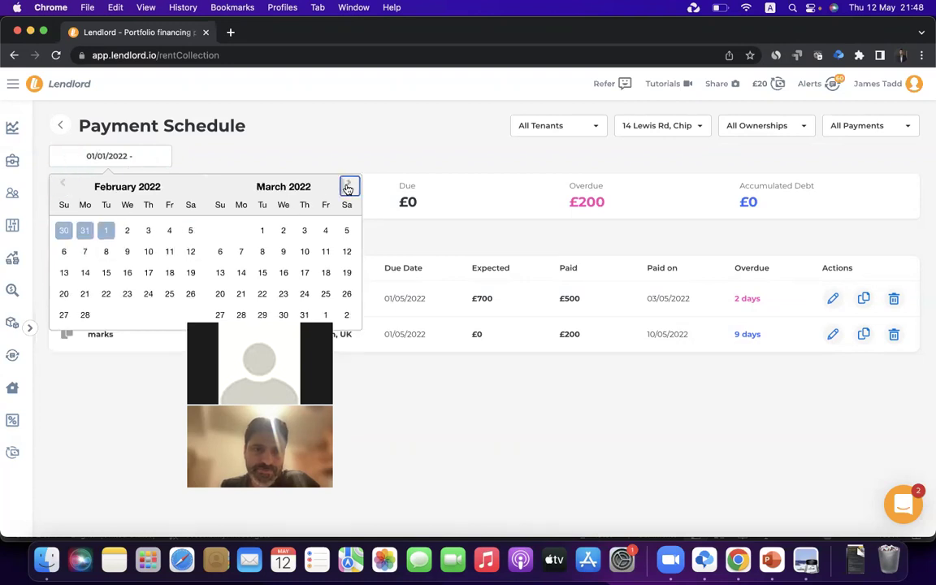
pyautogui.click(347, 187)
pyautogui.click(348, 187)
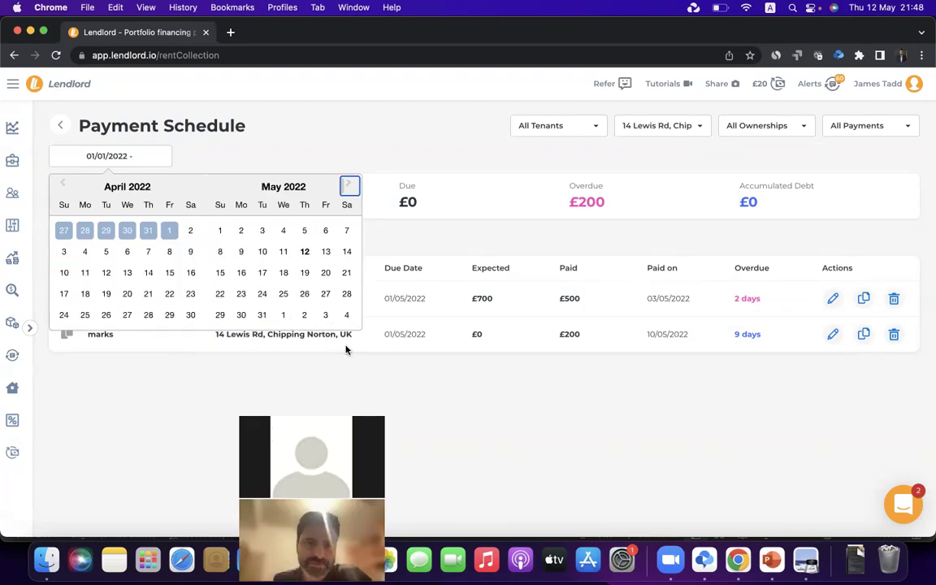
pyautogui.click(262, 315)
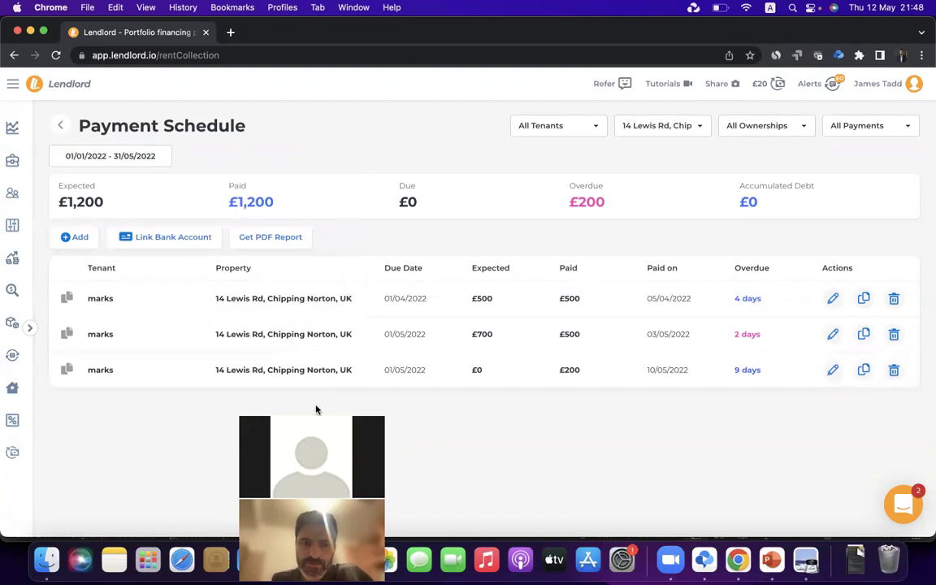
pyautogui.moveTo(319, 409); pyautogui.dragTo(418, 130)
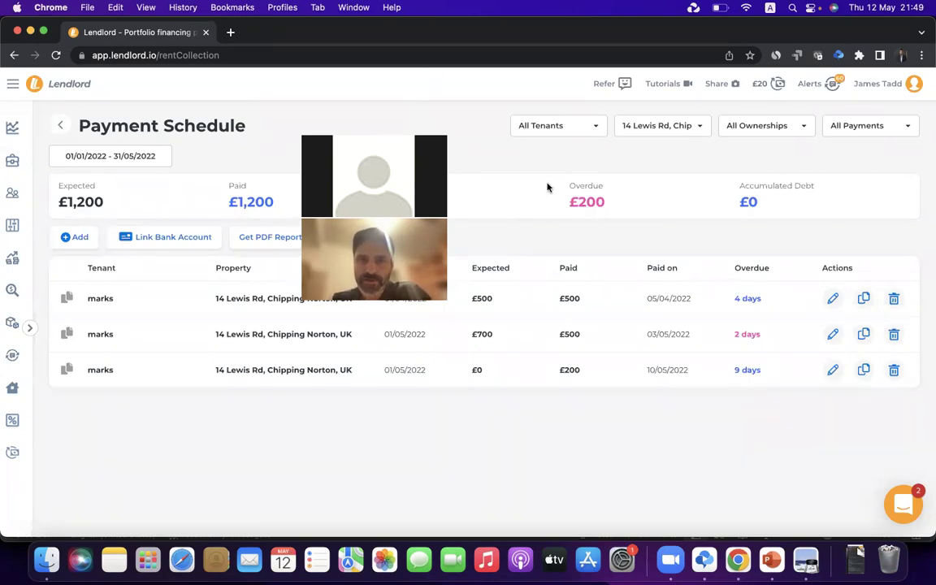
pyautogui.click(769, 571)
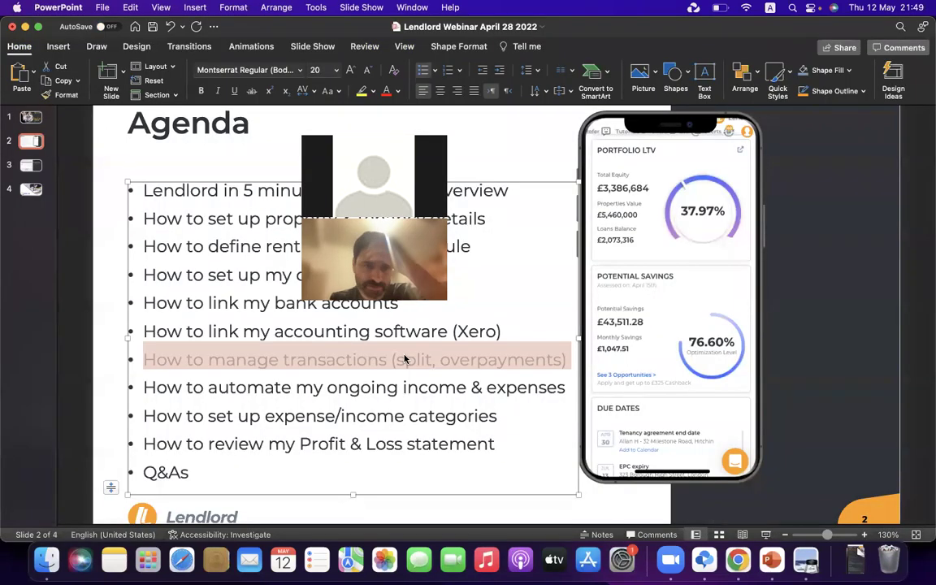
pyautogui.tripleClick(297, 389)
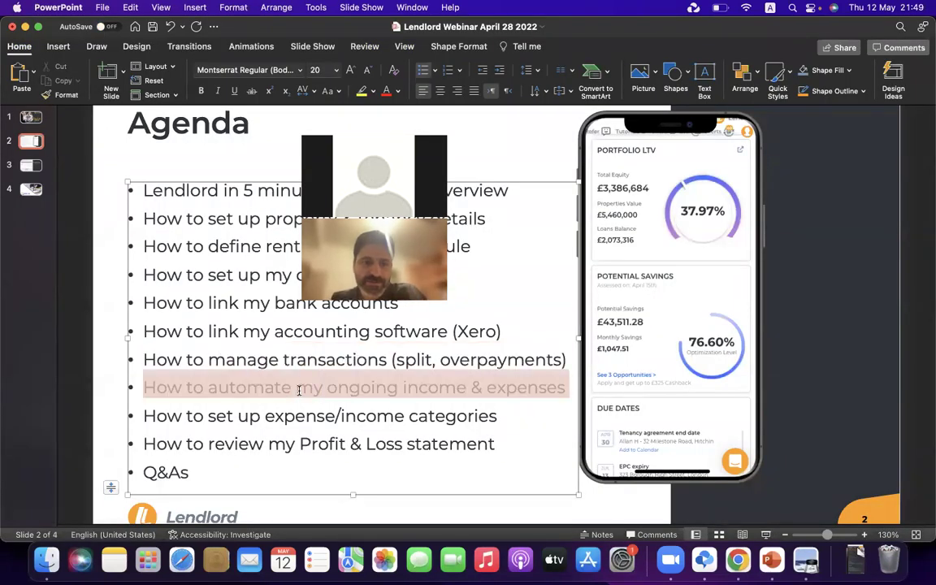
pyautogui.click(264, 389)
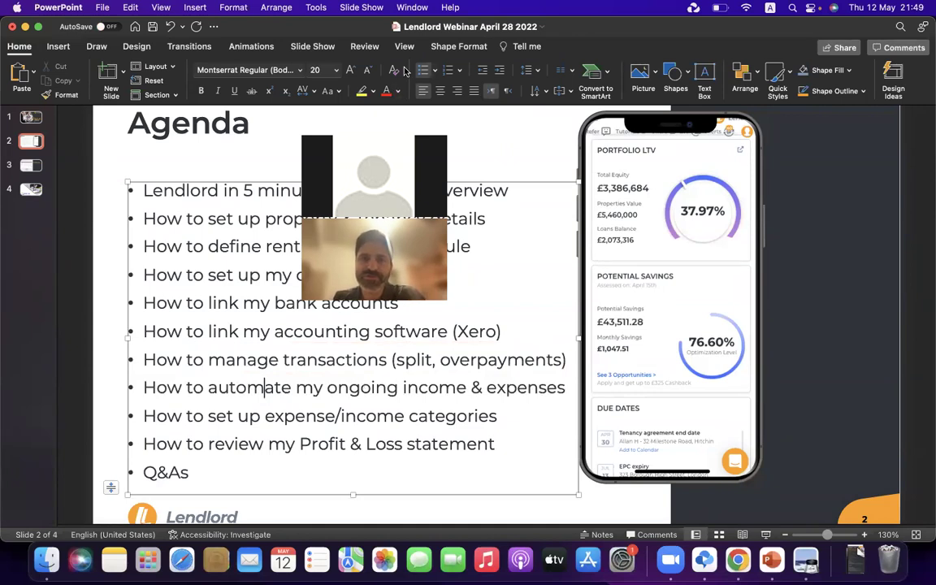
pyautogui.click(736, 569)
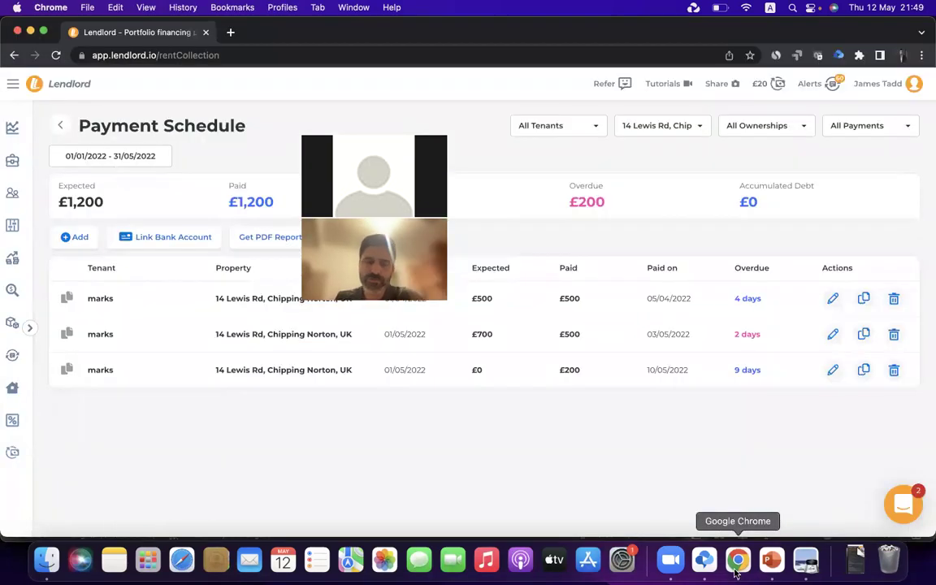
# Go to Transactions and open its Transaction Rules page
pyautogui.click(12, 228)
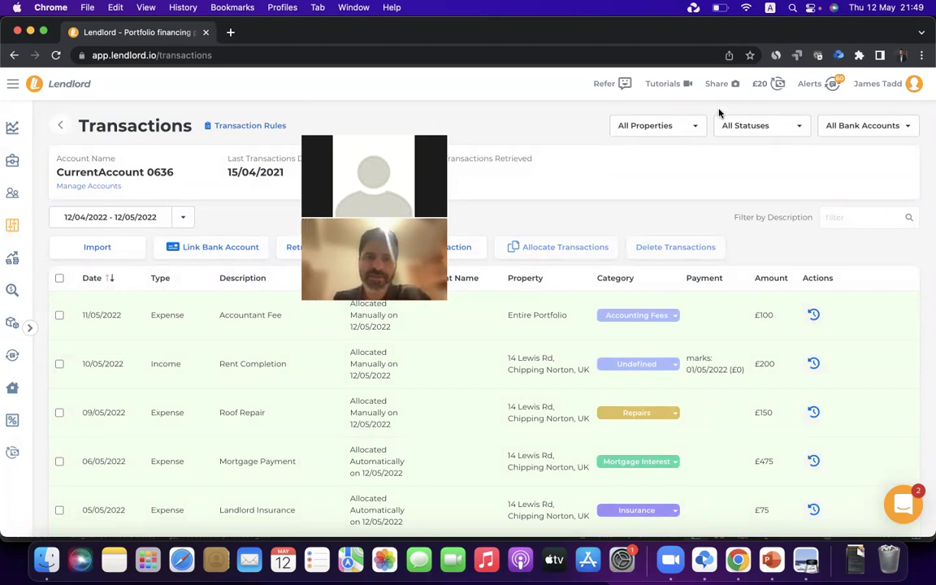
pyautogui.click(254, 130)
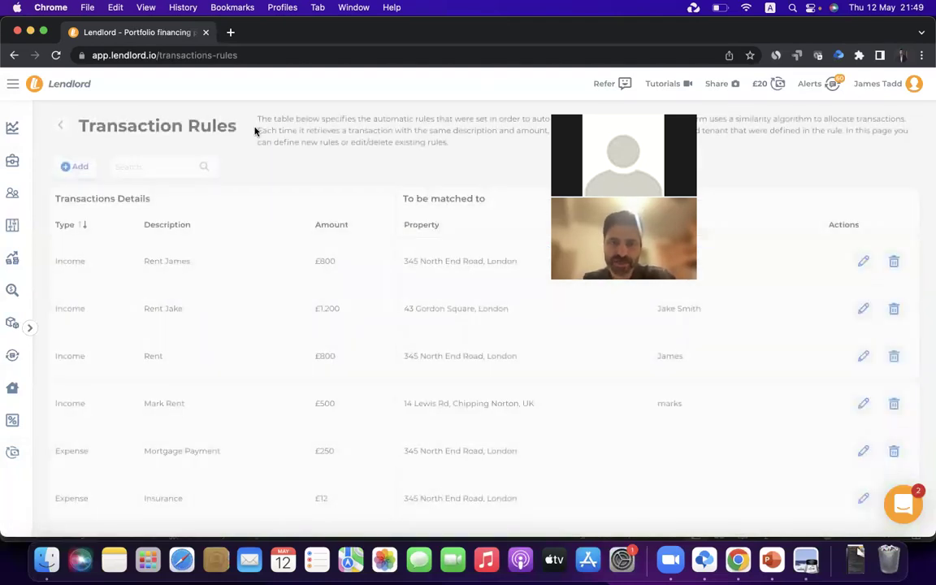
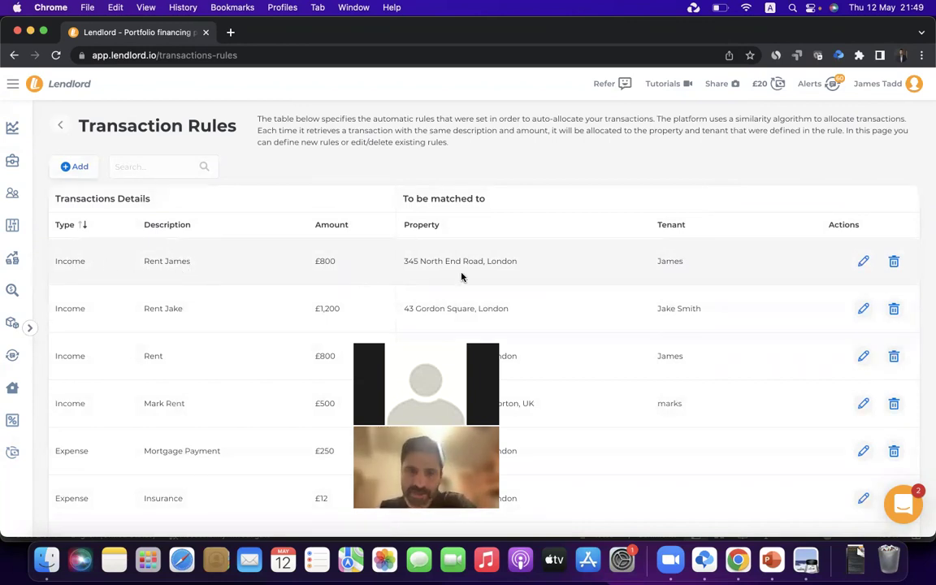
# Inspect the first transaction rule without changes, briefly checking the agenda slide
pyautogui.tripleClick(440, 261)
pyautogui.click(689, 269)
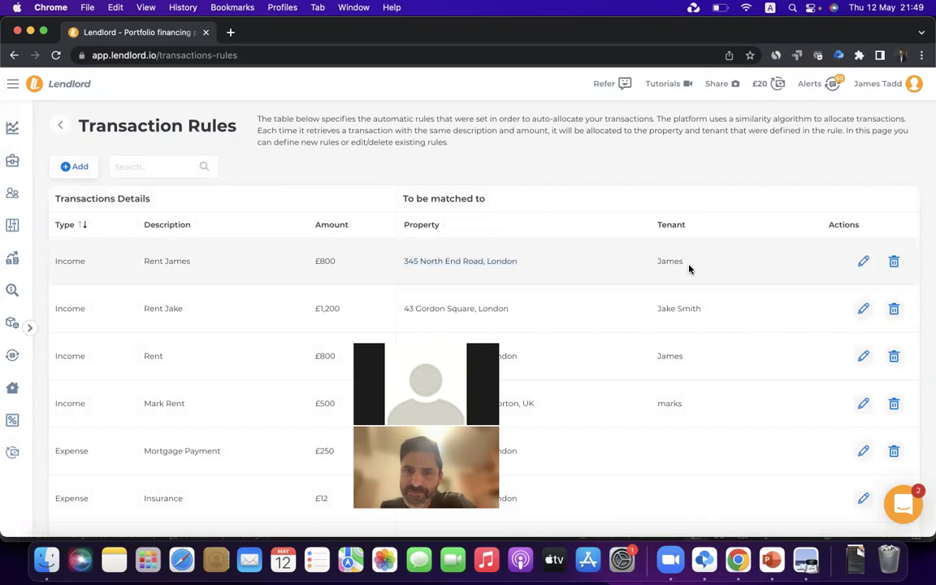
pyautogui.click(865, 262)
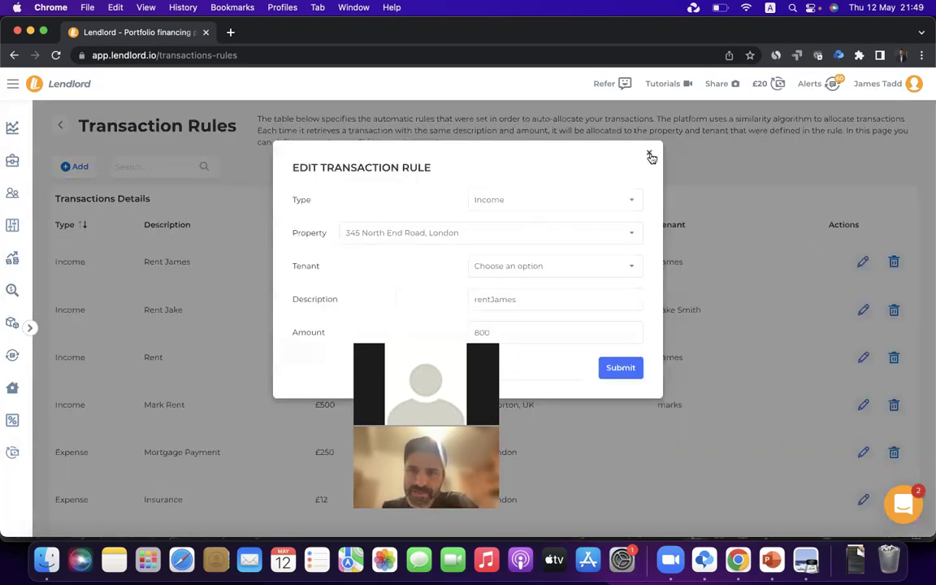
pyautogui.click(649, 152)
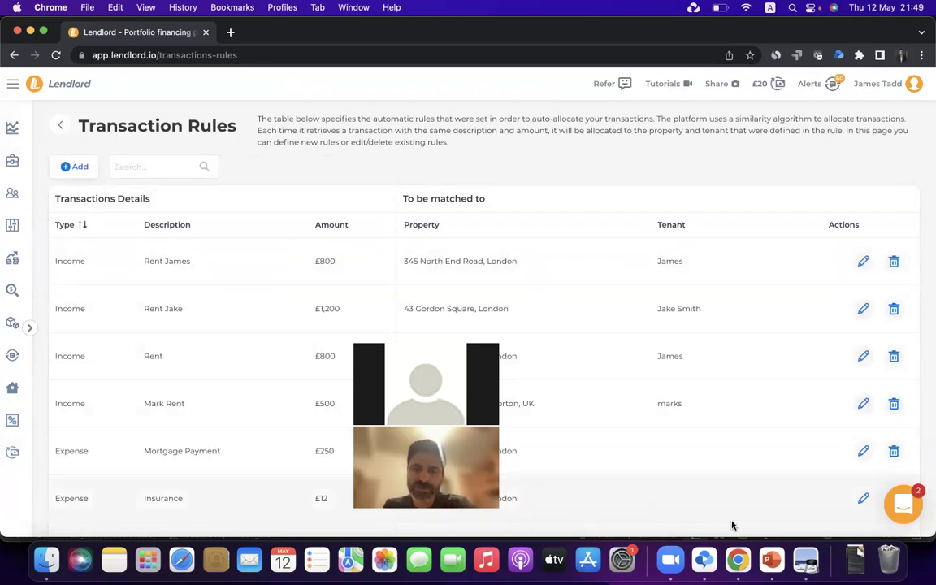
pyautogui.click(772, 561)
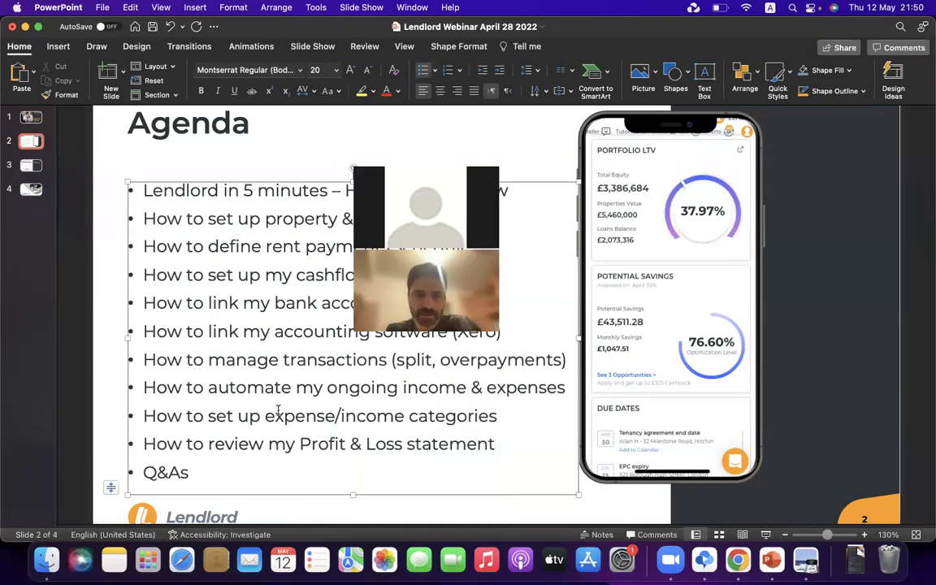
pyautogui.click(737, 561)
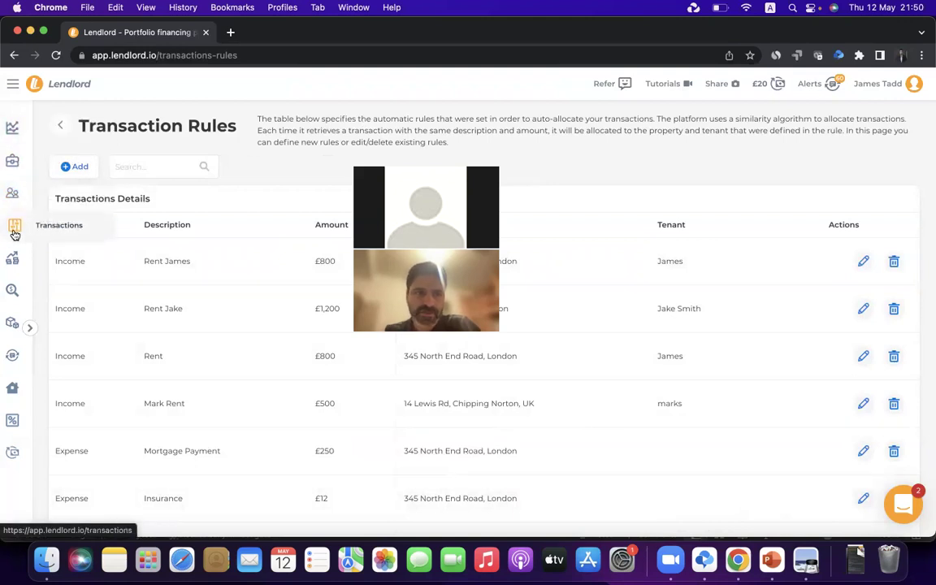
# Open the Expenses Breakdown report and the first expense's category choices
pyautogui.click(13, 422)
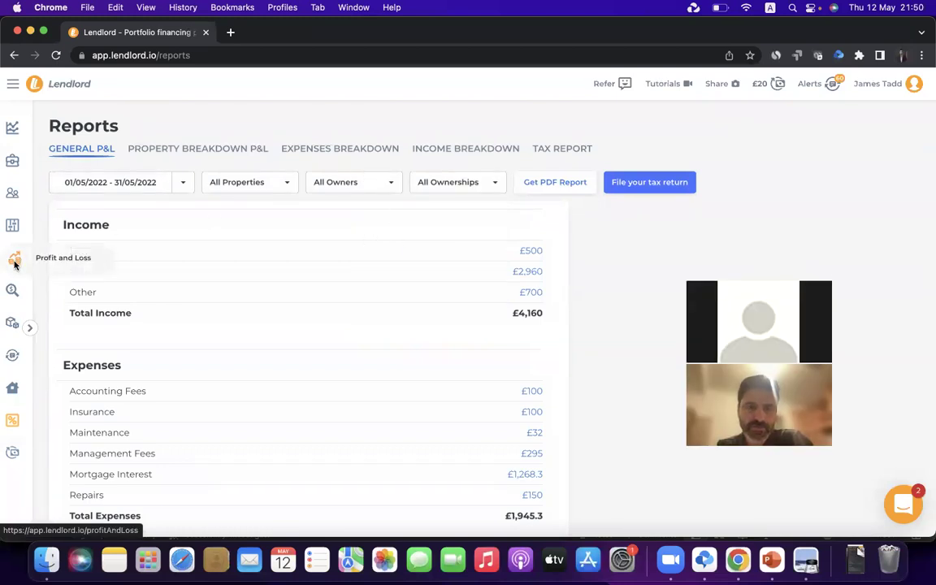
pyautogui.click(370, 151)
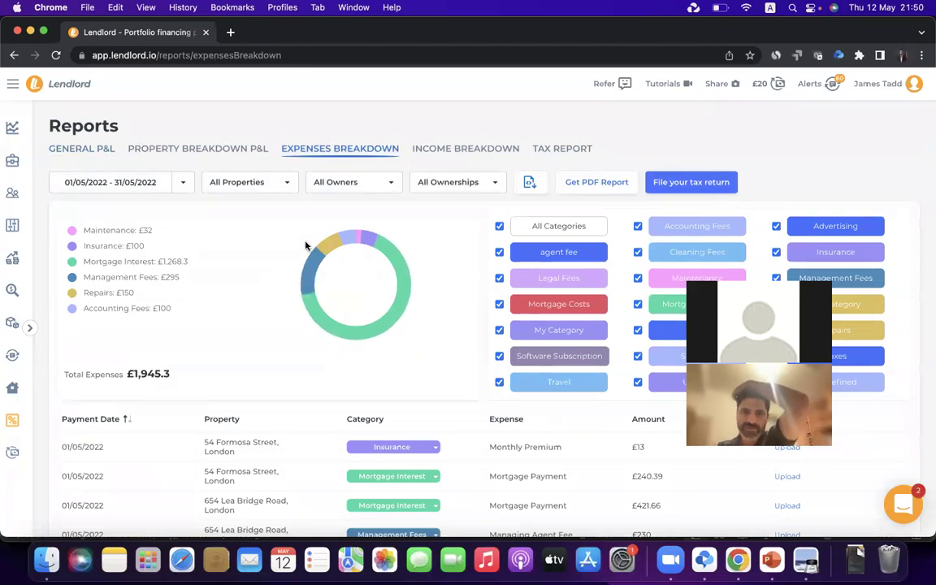
pyautogui.scroll(-5, 392, 366)
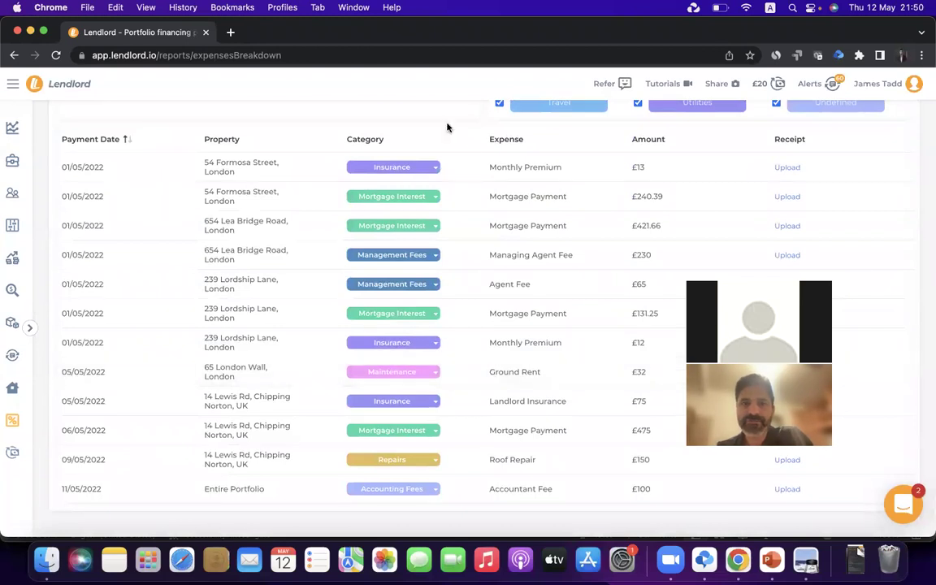
pyautogui.click(432, 168)
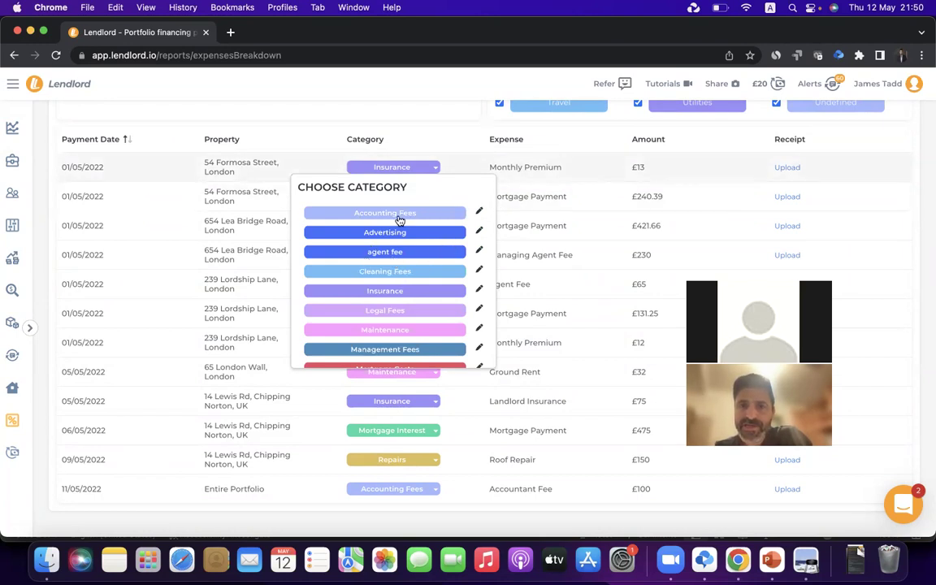
# Look at the Accounting Fees category editor, then return to the category list unchanged
pyautogui.scroll(-10, 400, 302)
pyautogui.scroll(10, 401, 302)
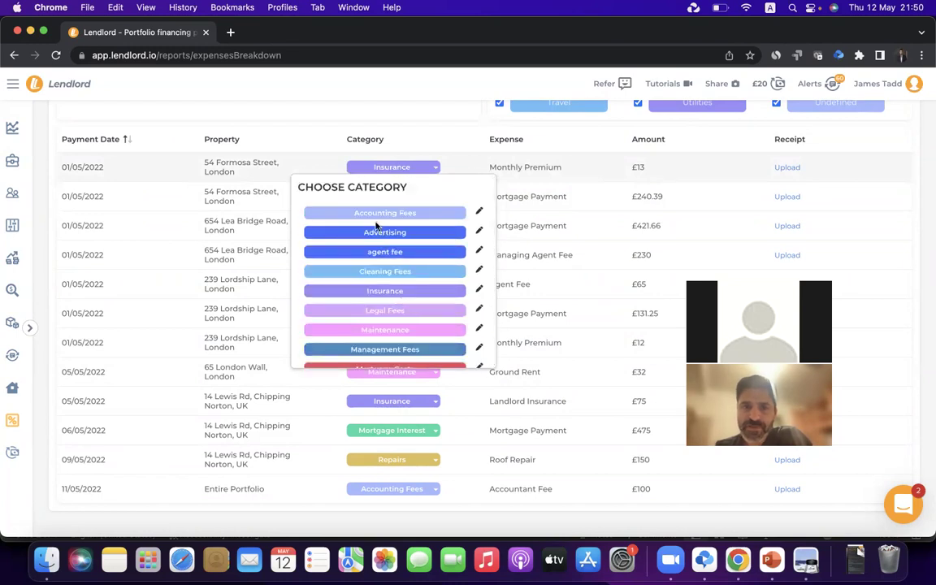
pyautogui.click(479, 211)
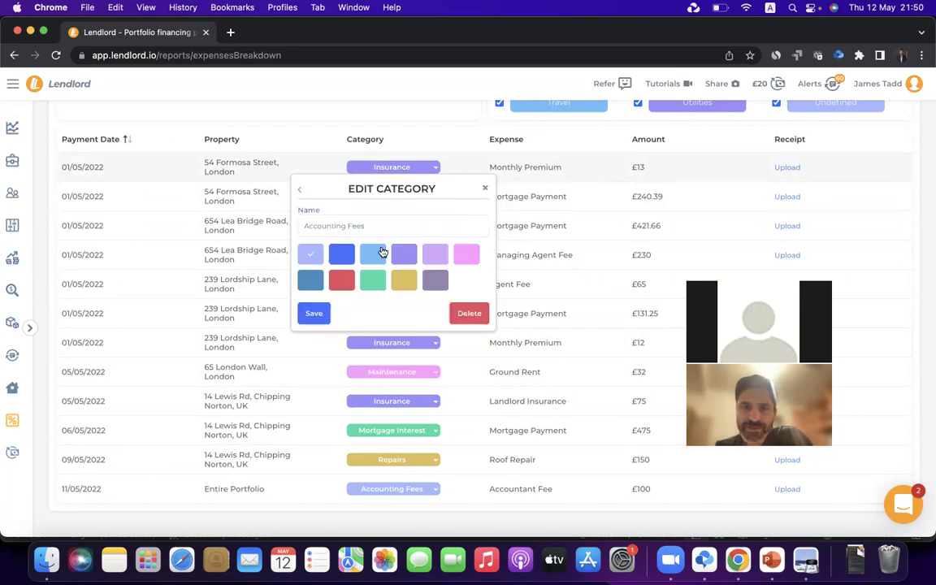
pyautogui.click(325, 229)
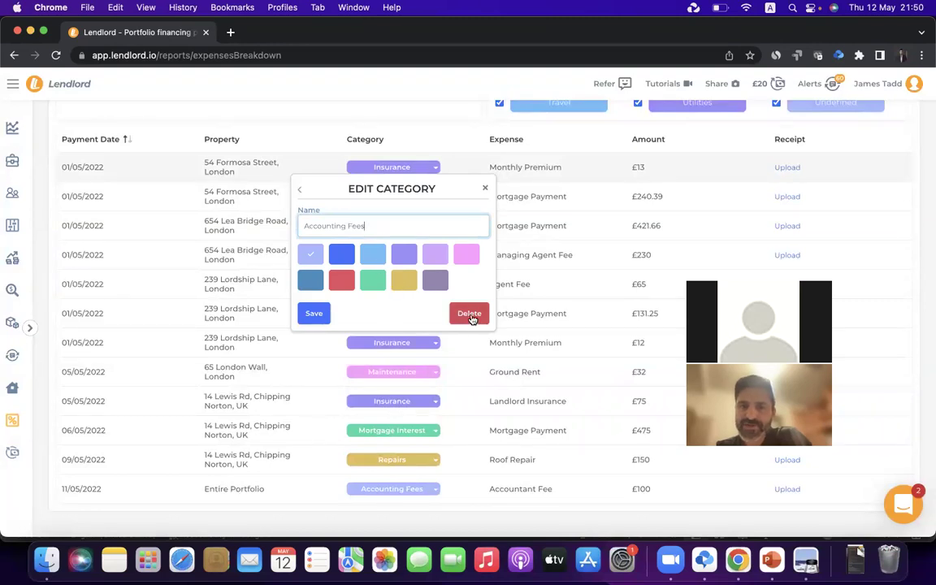
pyautogui.click(302, 195)
pyautogui.scroll(-5, 414, 272)
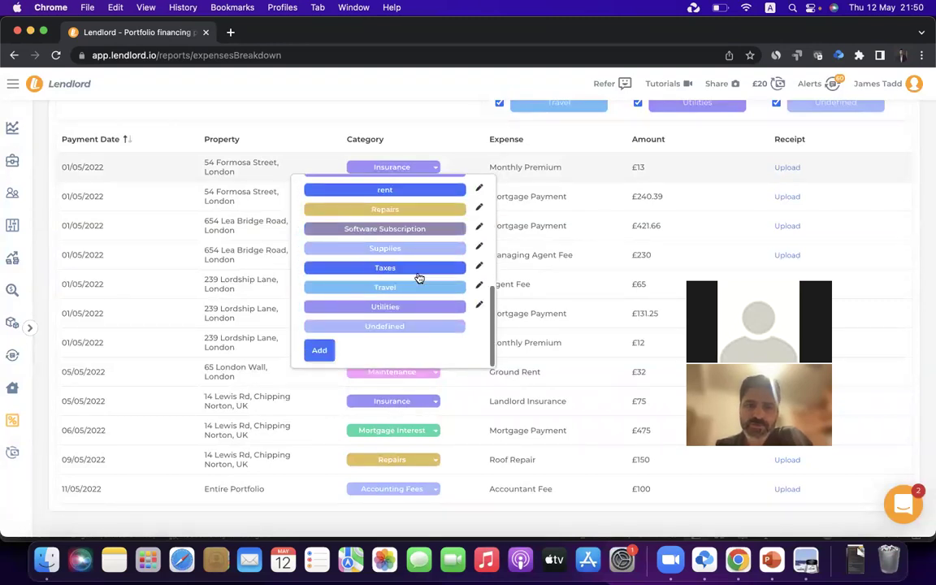
# Create a new red expense category named 'My Own Category'
pyautogui.click(320, 351)
pyautogui.click(379, 224)
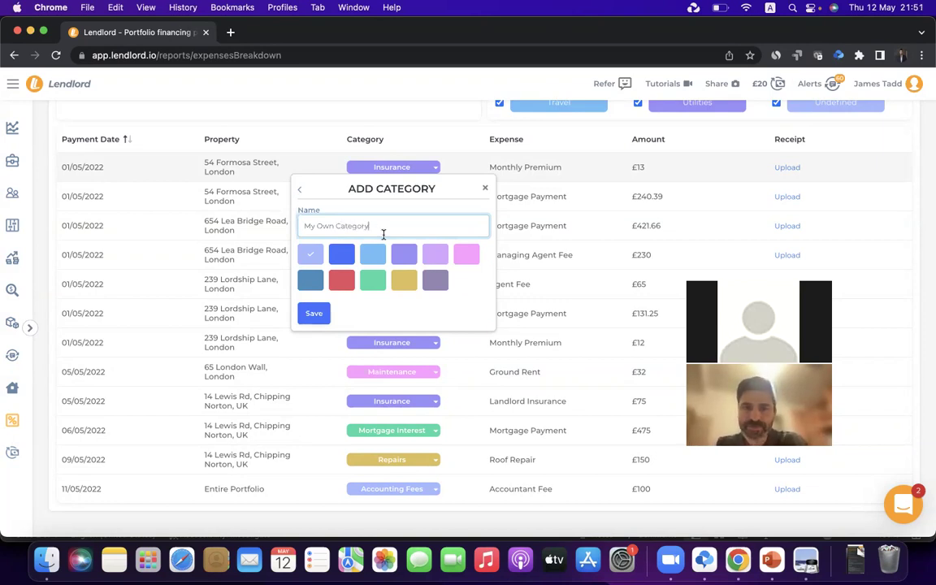
pyautogui.click(342, 281)
pyautogui.click(314, 313)
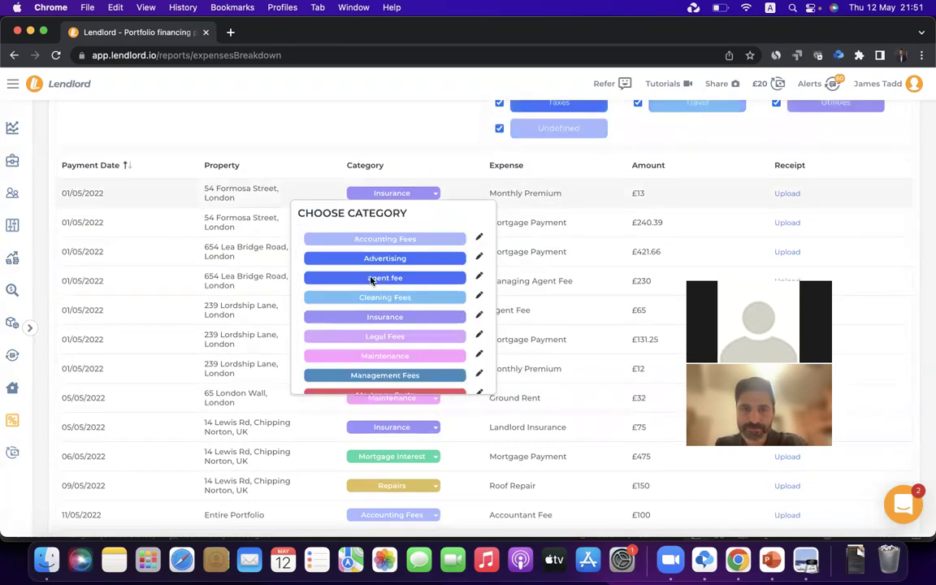
# Assign My Own Category to the £13 Monthly Premium expense
pyautogui.scroll(-6, 396, 292)
pyautogui.scroll(3, 394, 276)
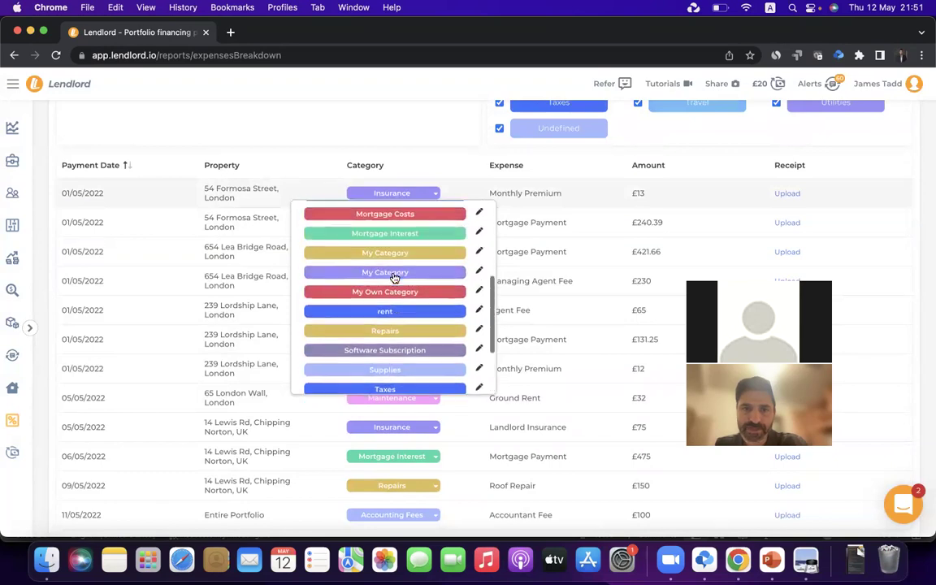
pyautogui.click(395, 293)
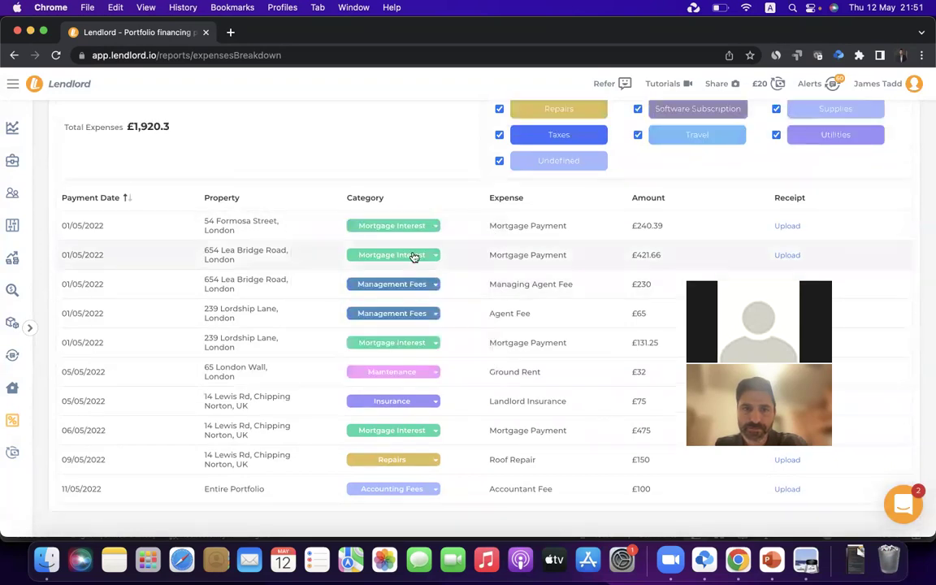
# Include My Own Category in the report filter, then switch to the PowerPoint agenda slide
pyautogui.scroll(5, 406, 276)
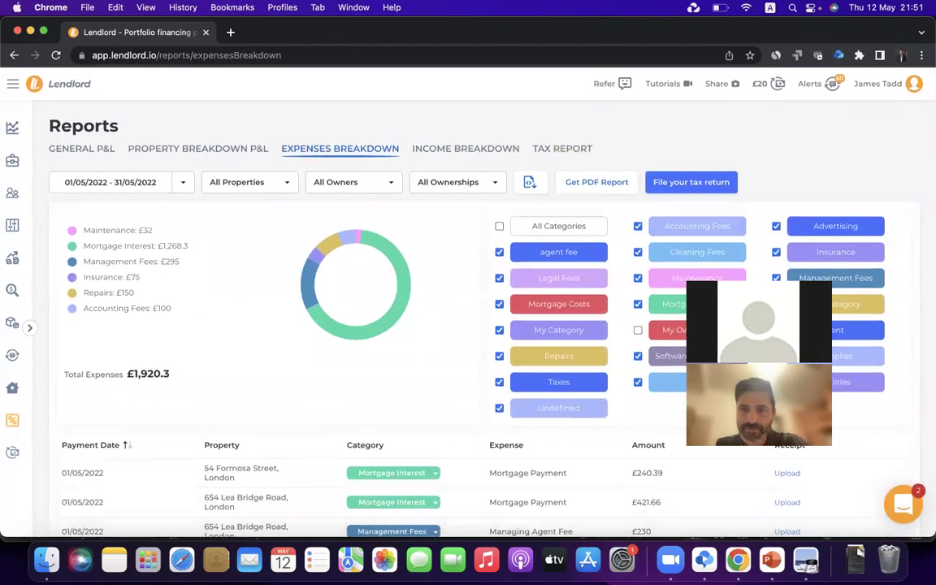
pyautogui.click(638, 330)
pyautogui.scroll(-2, 390, 411)
pyautogui.scroll(-1, 389, 390)
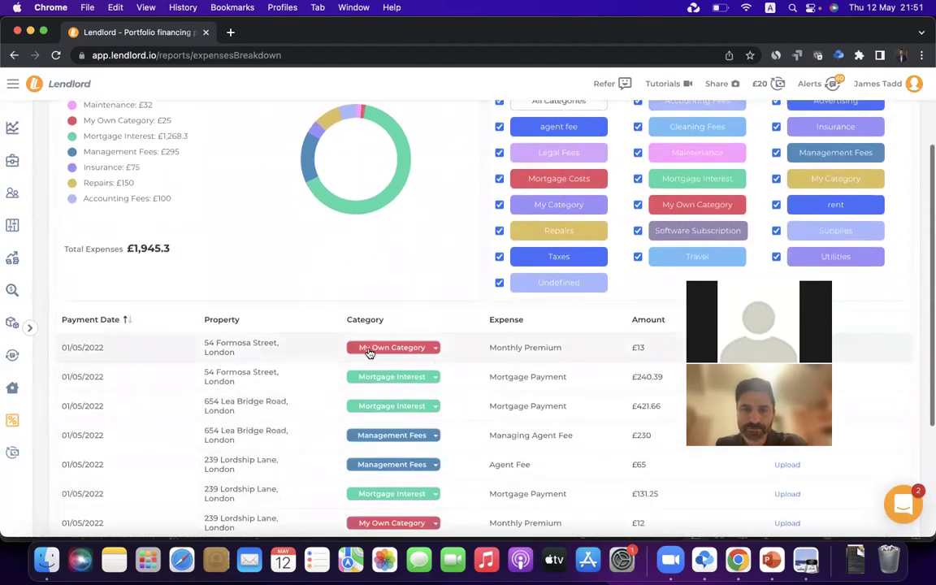
pyautogui.scroll(3, 381, 354)
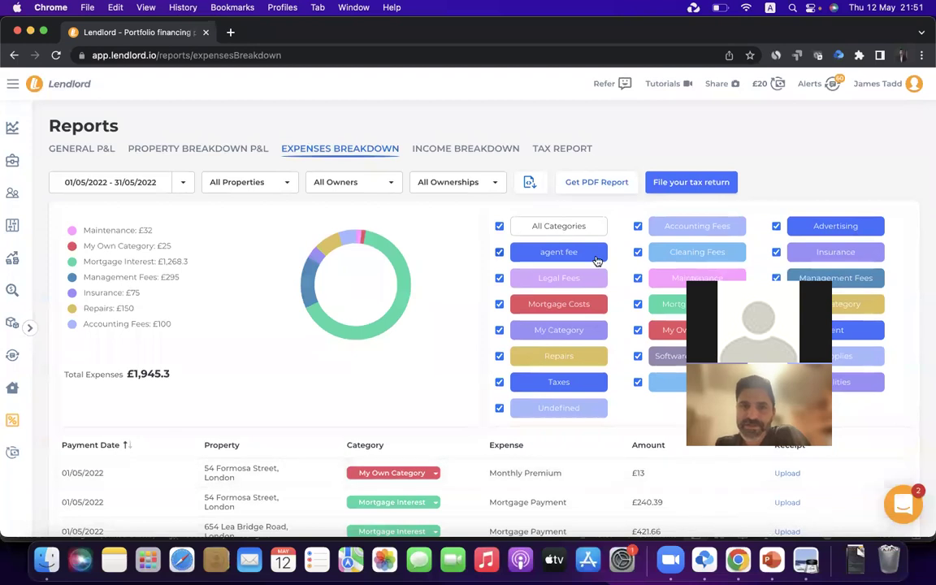
pyautogui.click(772, 559)
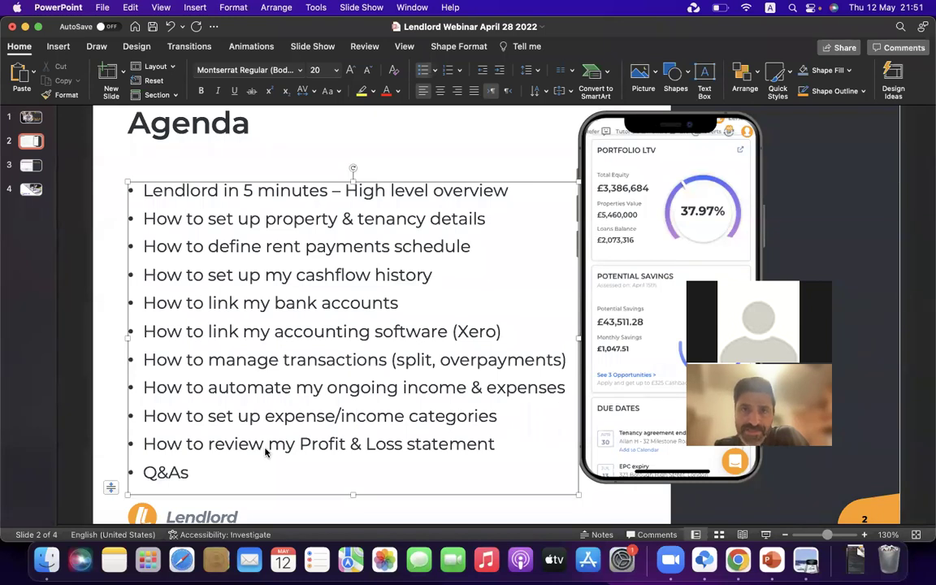
# Point out the Profit & Loss agenda item, then return to Lendlord's Expenses Breakdown report
pyautogui.tripleClick(265, 448)
pyautogui.click(265, 448)
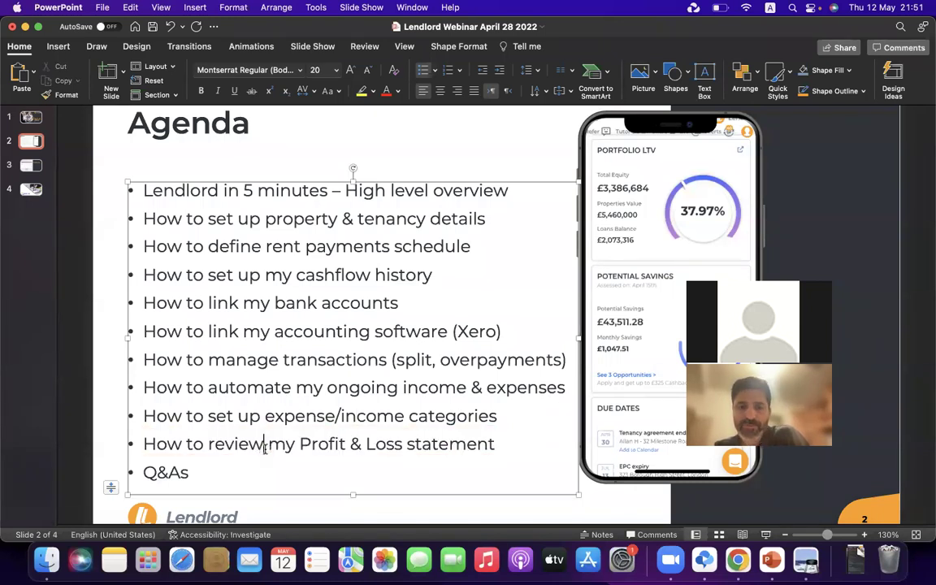
pyautogui.click(738, 559)
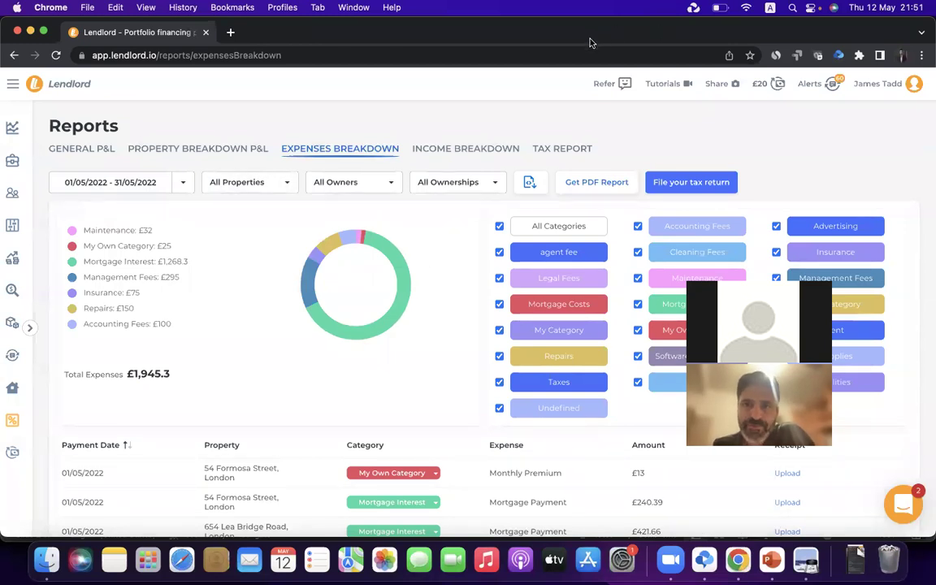
pyautogui.click(12, 257)
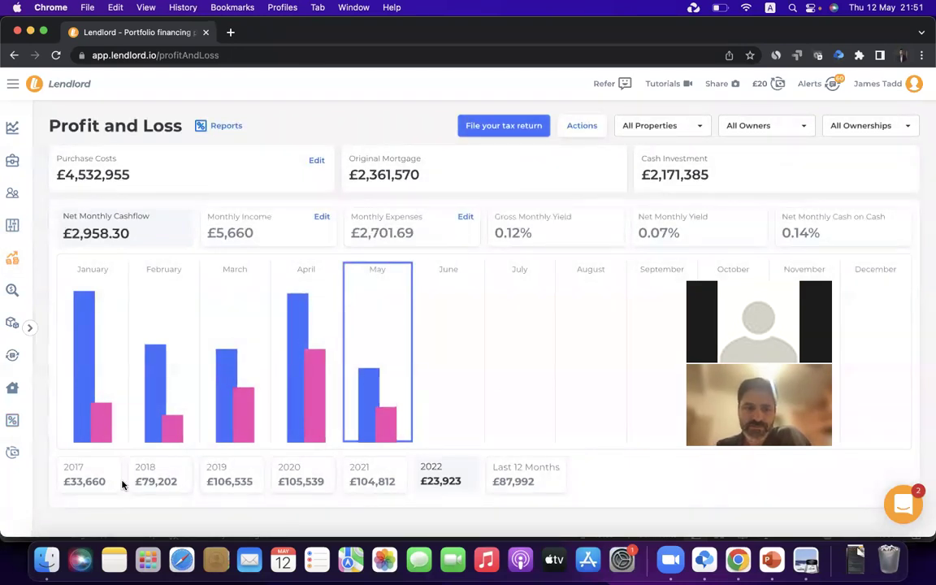
pyautogui.click(94, 481)
pyautogui.click(180, 485)
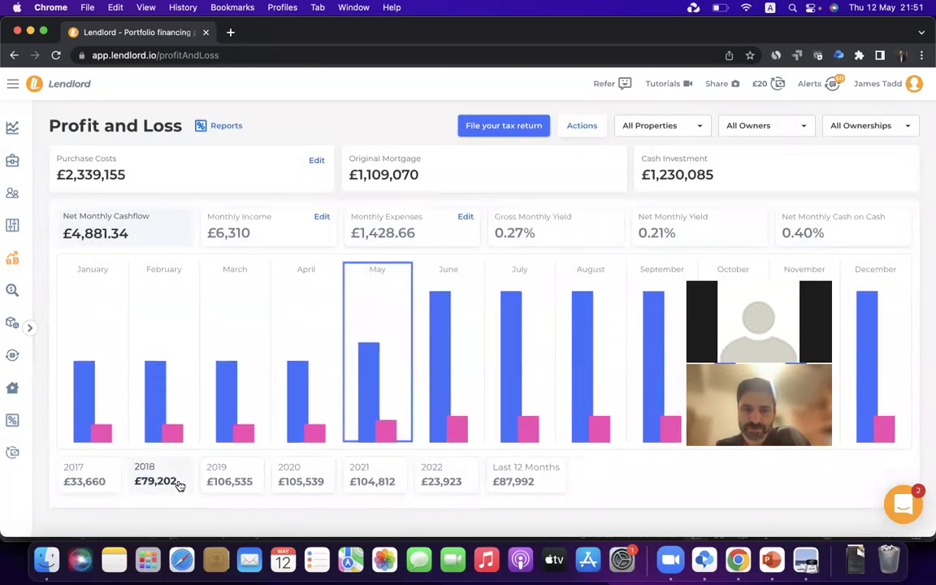
pyautogui.click(673, 126)
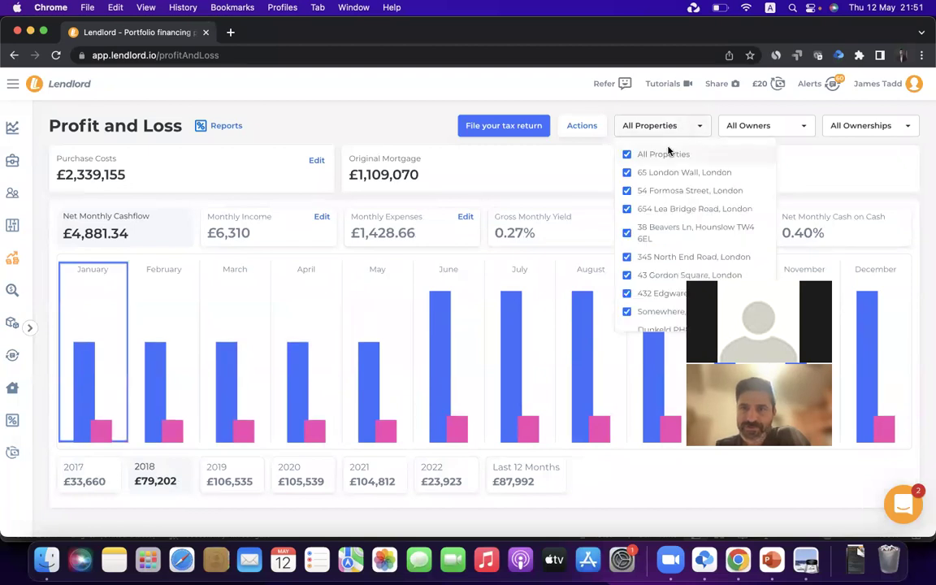
pyautogui.click(665, 159)
pyautogui.click(649, 212)
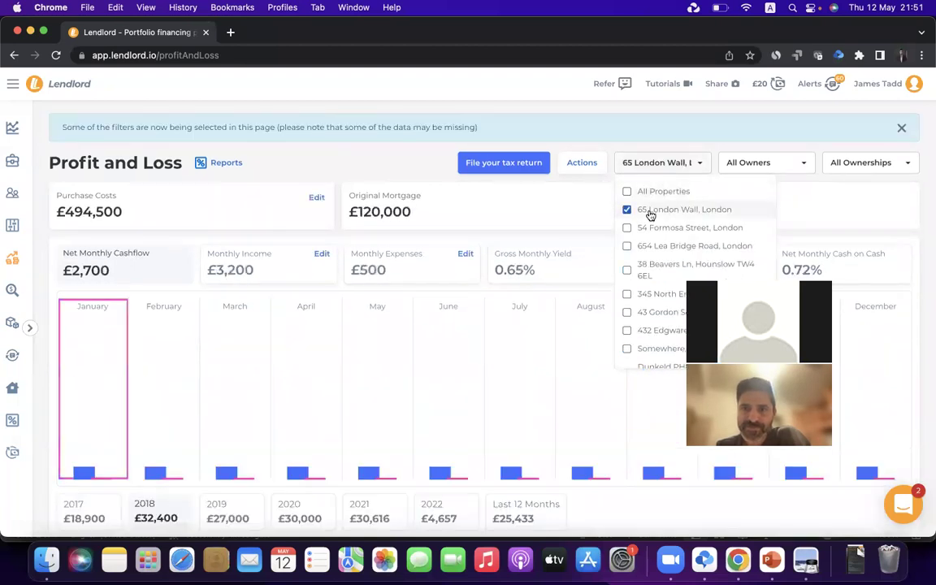
pyautogui.click(648, 192)
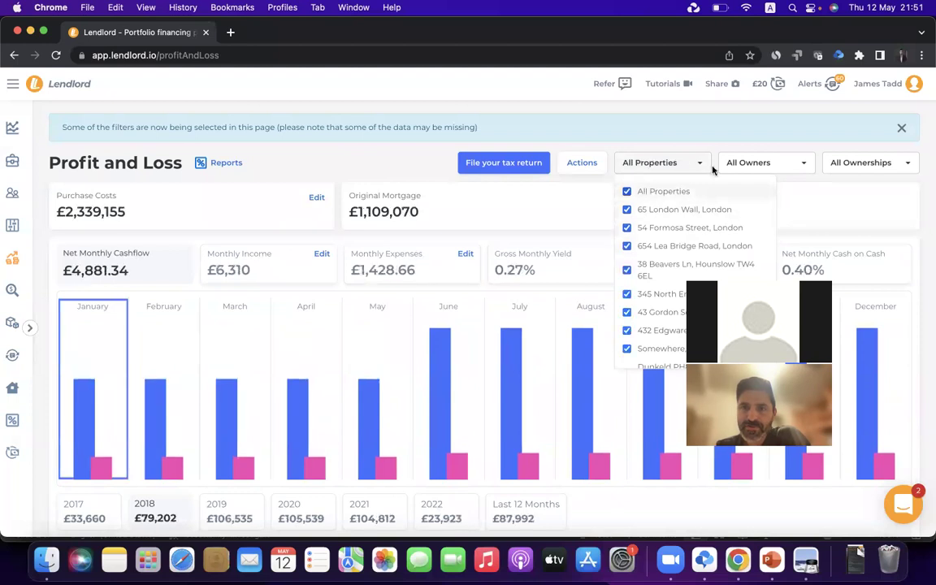
# Filter owners to only Kate, then only John, restore all owners and go to Reports
pyautogui.click(756, 163)
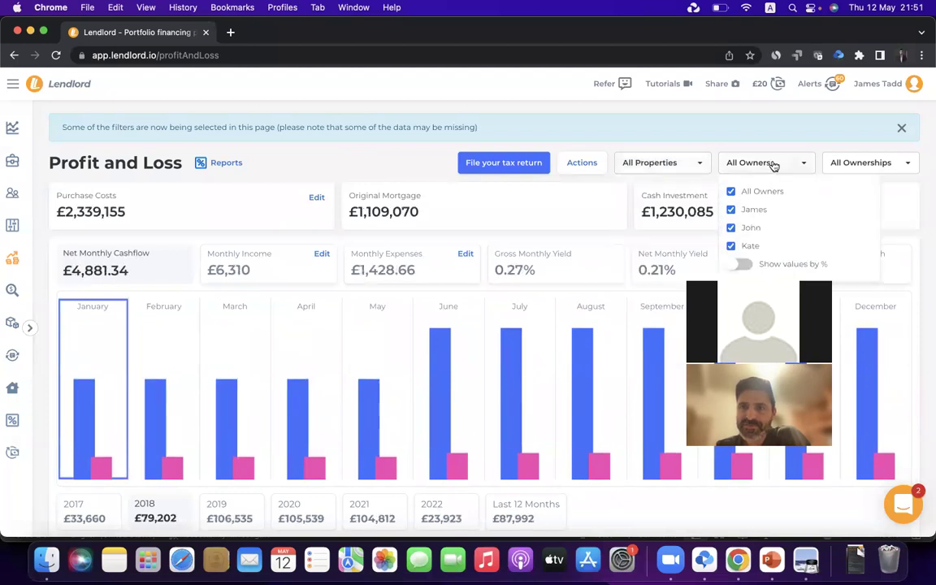
pyautogui.click(753, 209)
pyautogui.click(752, 230)
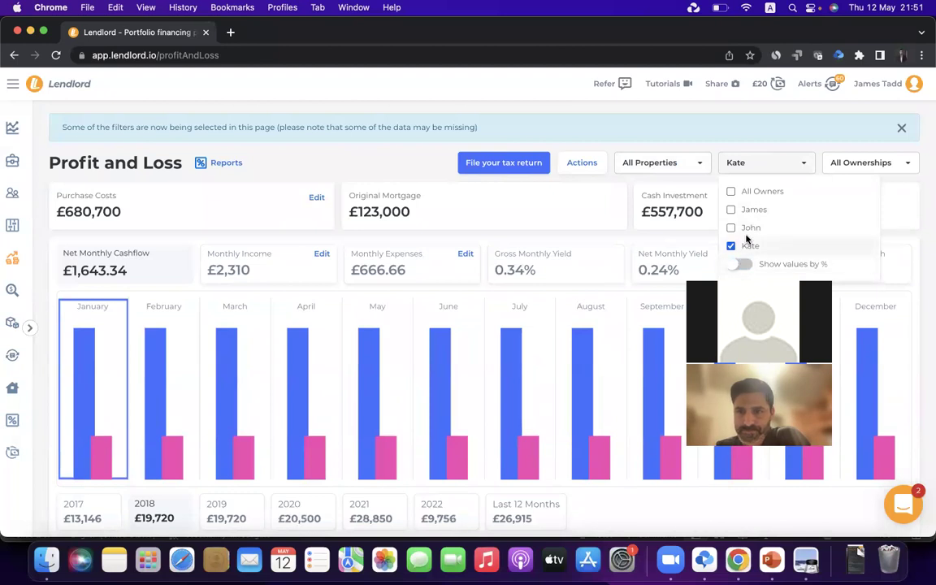
pyautogui.click(748, 228)
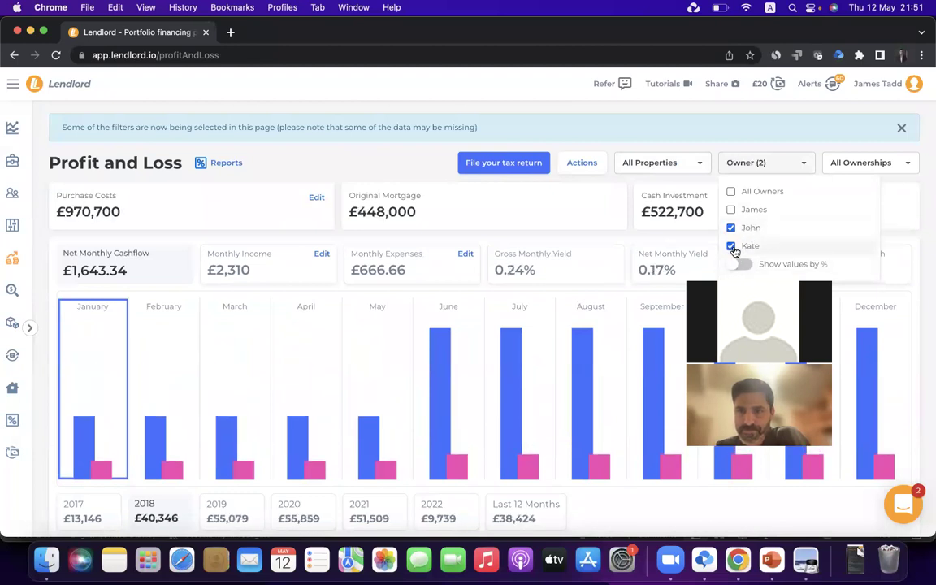
pyautogui.click(733, 246)
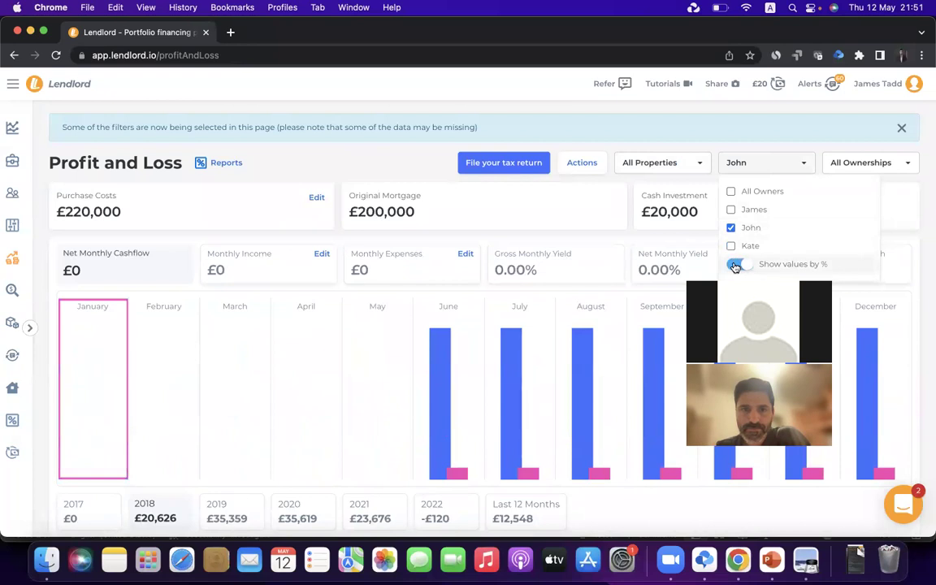
pyautogui.click(731, 192)
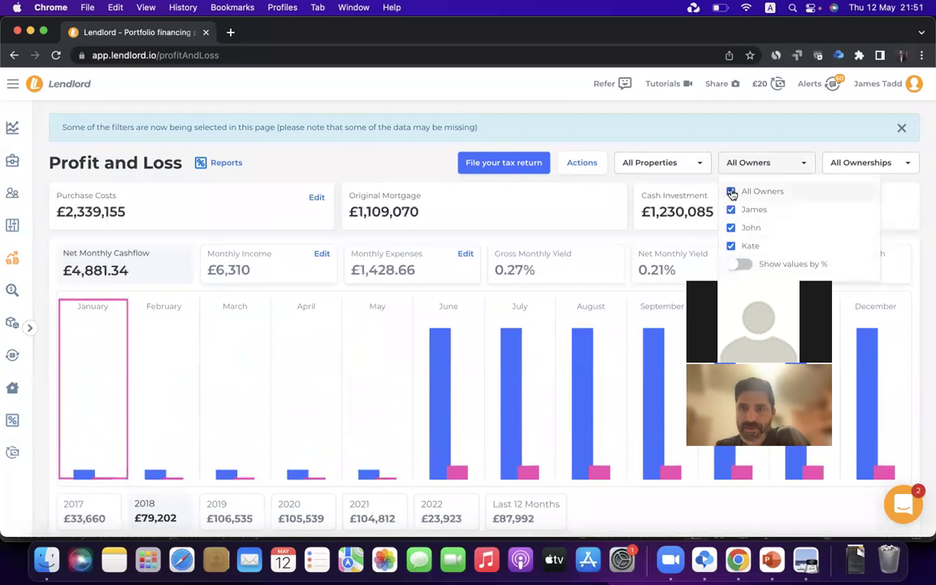
pyautogui.click(327, 166)
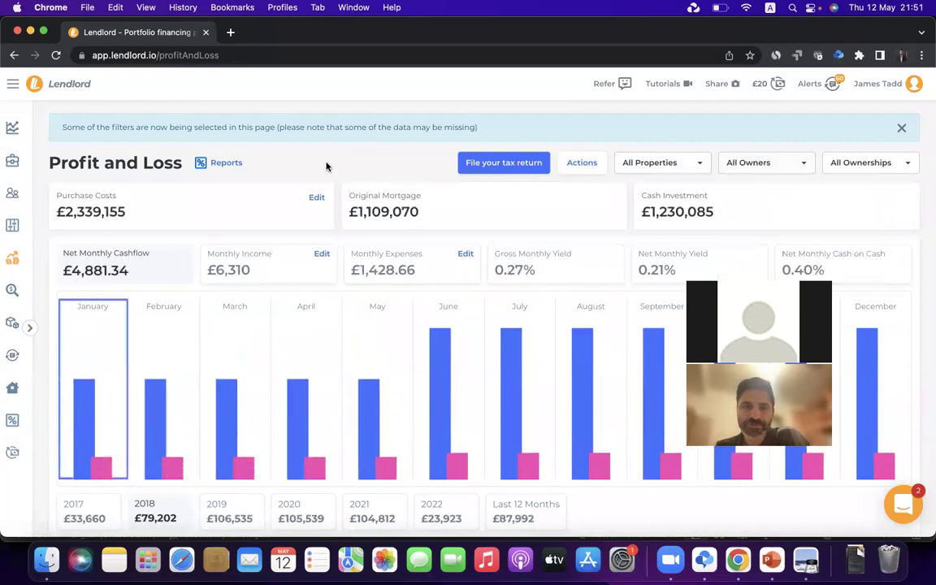
pyautogui.click(12, 419)
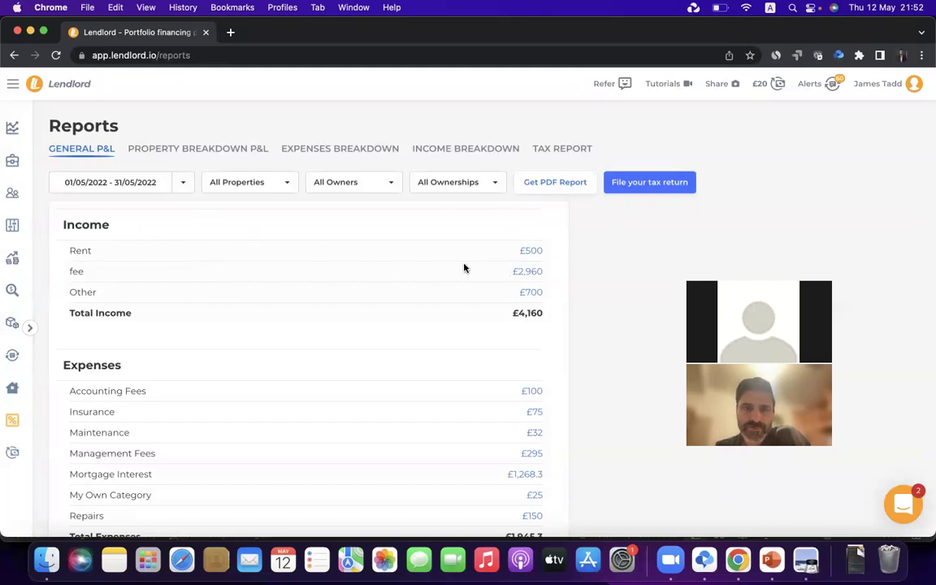
pyautogui.scroll(-3, 228, 317)
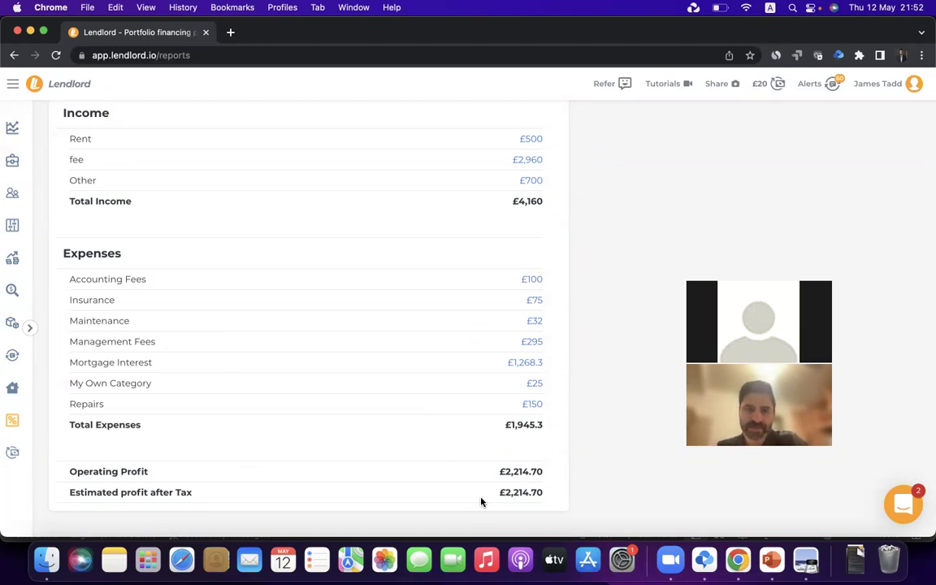
pyautogui.scroll(3, 169, 271)
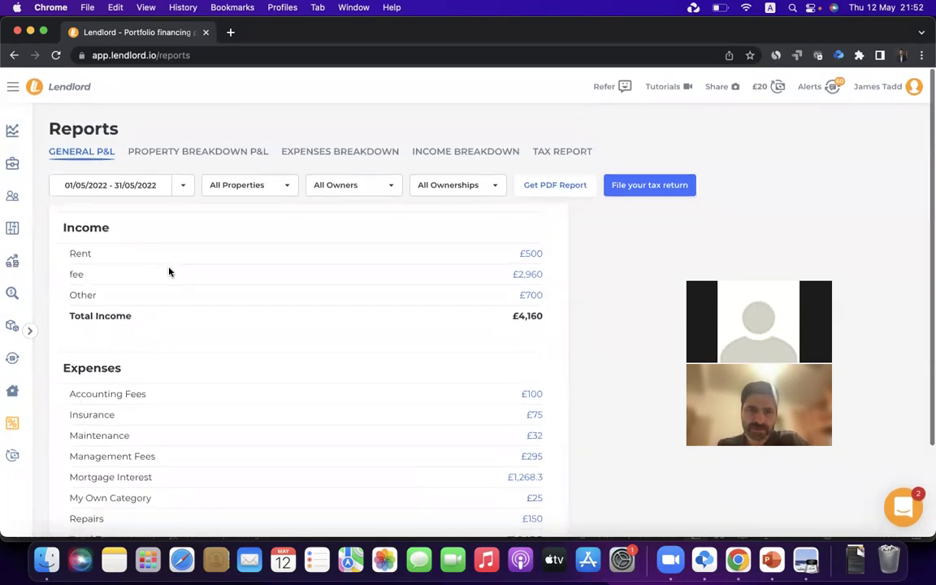
pyautogui.click(180, 190)
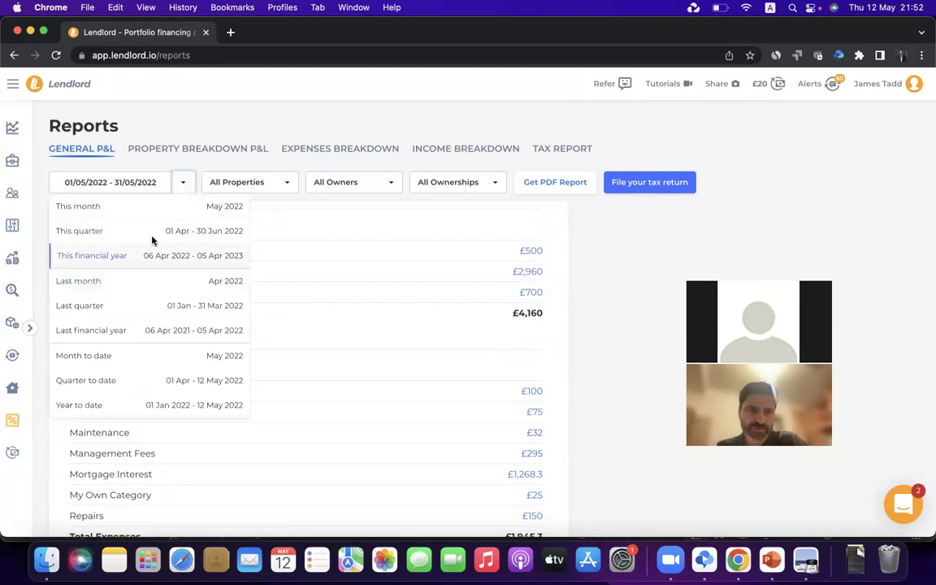
# Set the General P&L period to Last financial year, 06/04/2021 - 05/04/2022
pyautogui.click(157, 215)
pyautogui.click(183, 192)
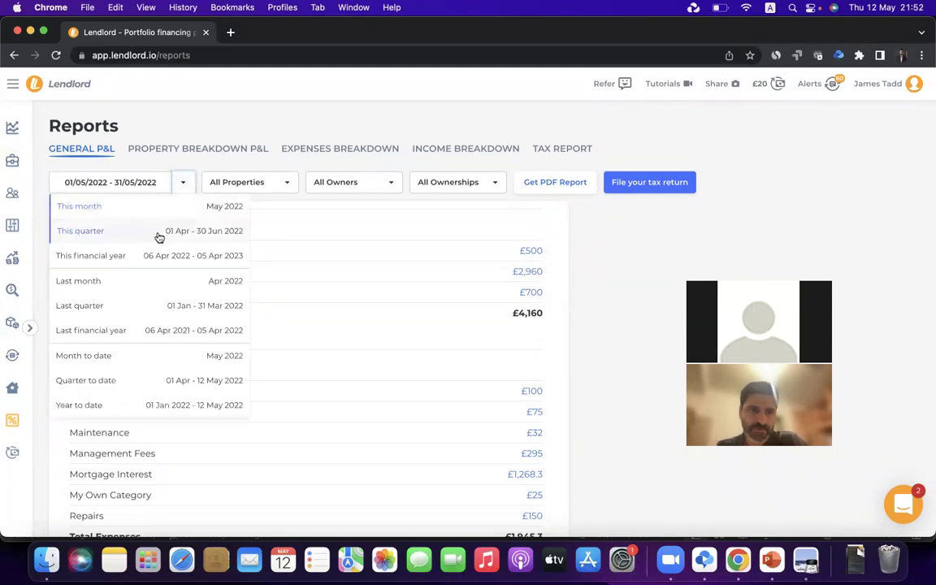
pyautogui.click(157, 233)
pyautogui.click(184, 185)
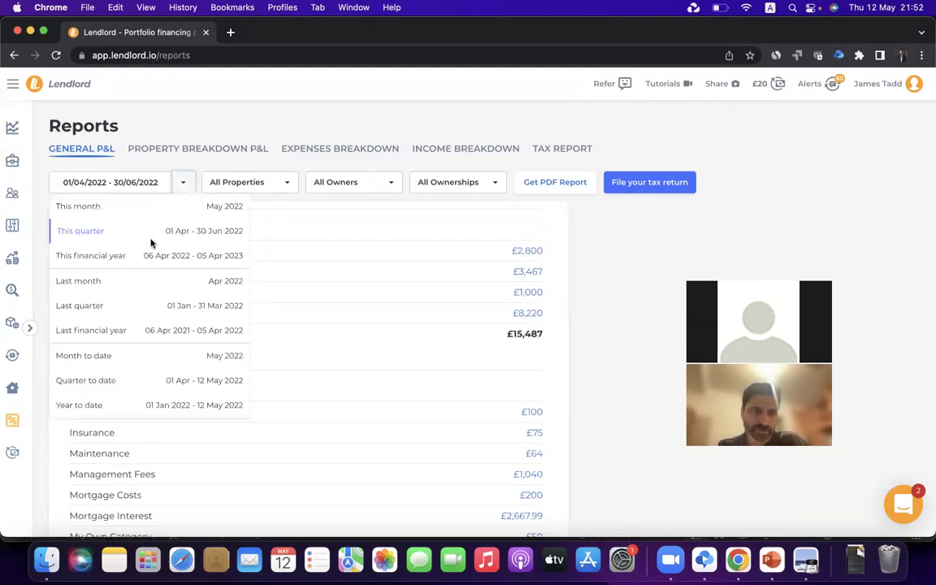
pyautogui.click(120, 333)
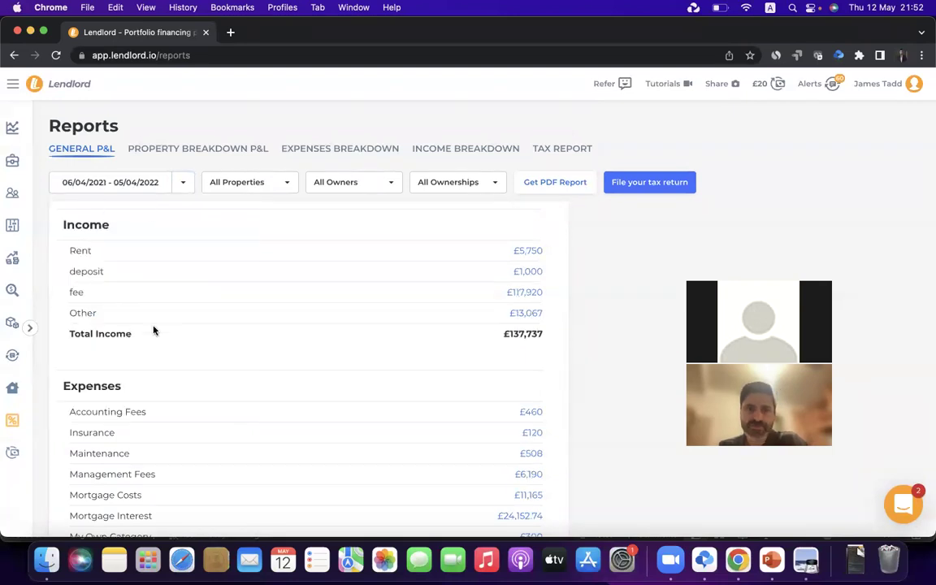
pyautogui.scroll(-4, 152, 328)
pyautogui.scroll(4, 153, 329)
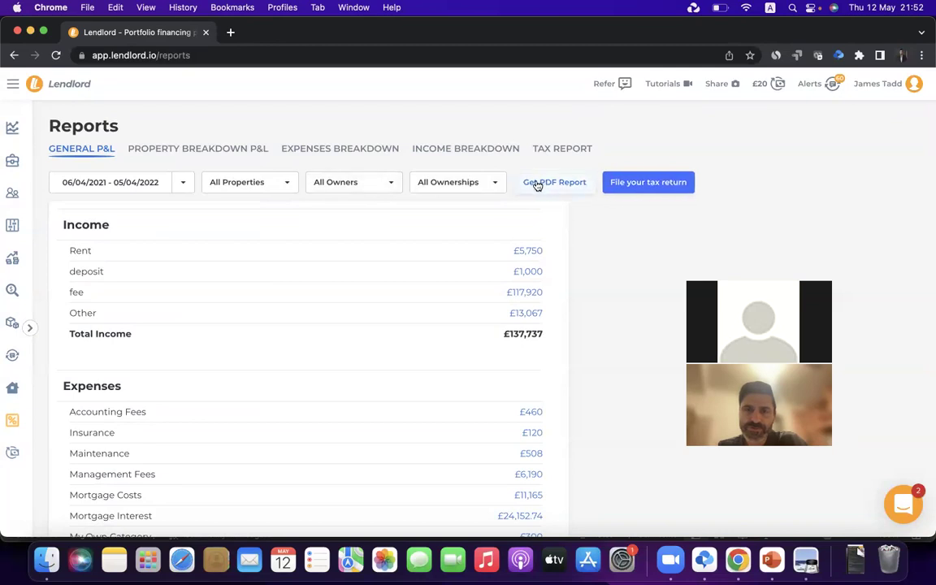
# Filter ownerships to Private only, giving £114,887 total income
pyautogui.click(459, 182)
pyautogui.click(464, 214)
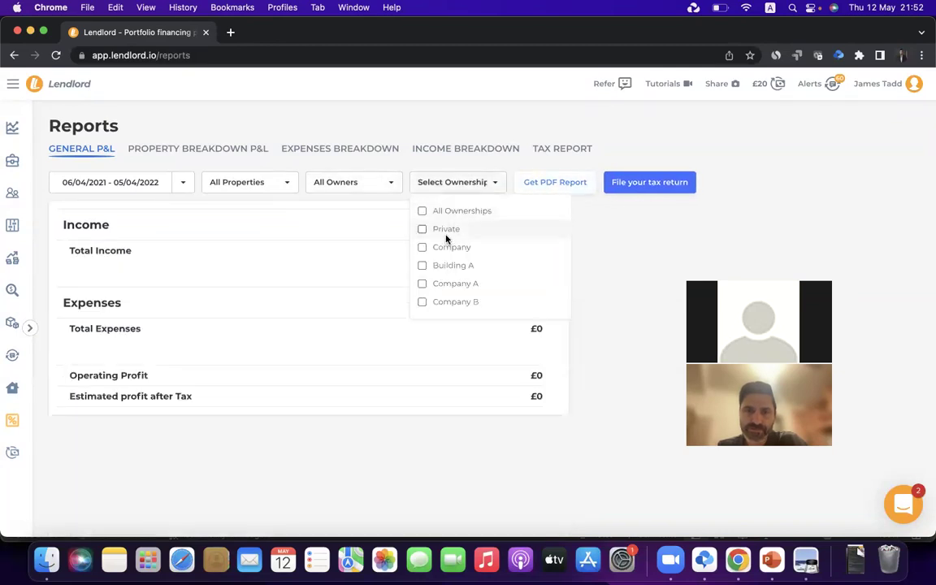
pyautogui.click(446, 231)
pyautogui.click(654, 289)
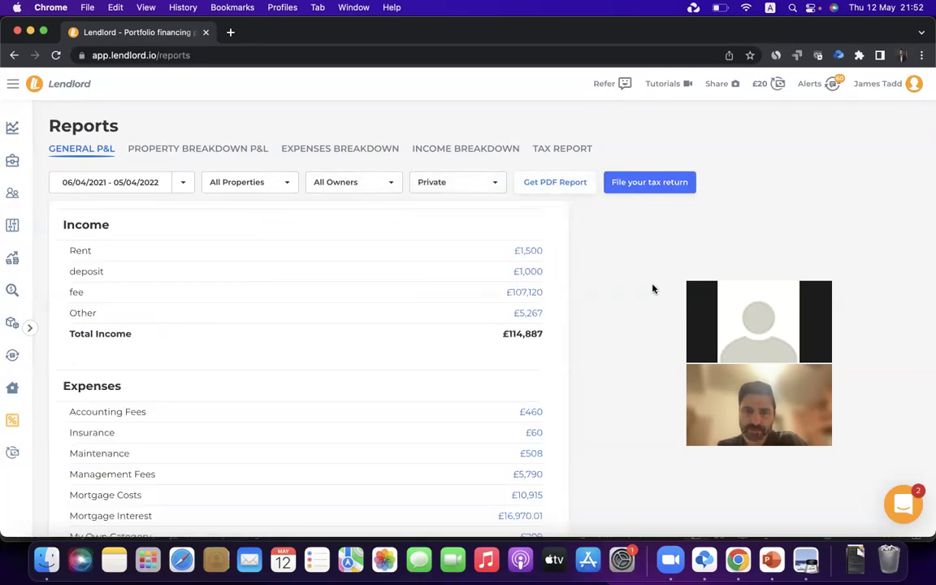
pyautogui.scroll(-2, 503, 288)
pyautogui.scroll(-3, 504, 288)
pyautogui.scroll(5, 504, 288)
# Accept Mortgage Interest, review each property's tax-return breakdown, then close the preview
pyautogui.click(650, 190)
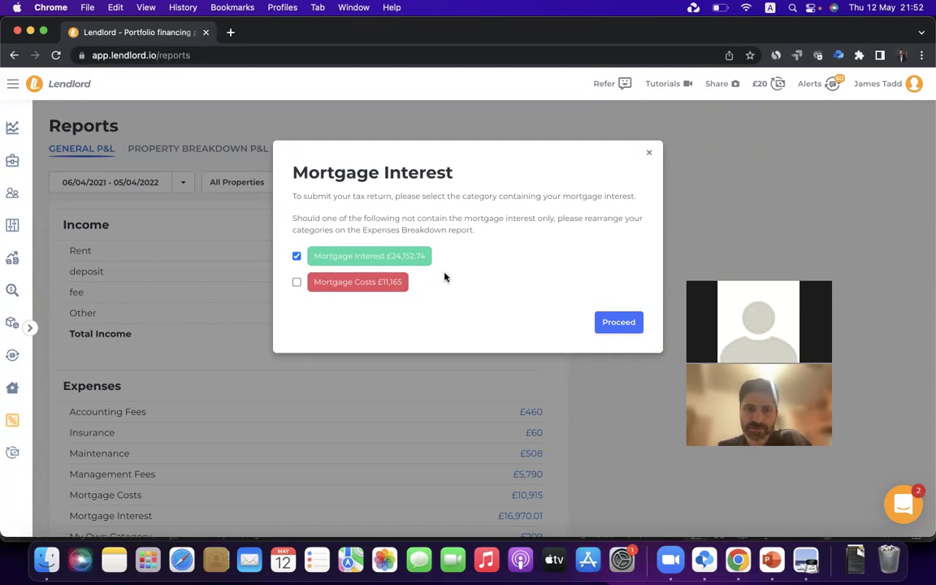
pyautogui.click(608, 325)
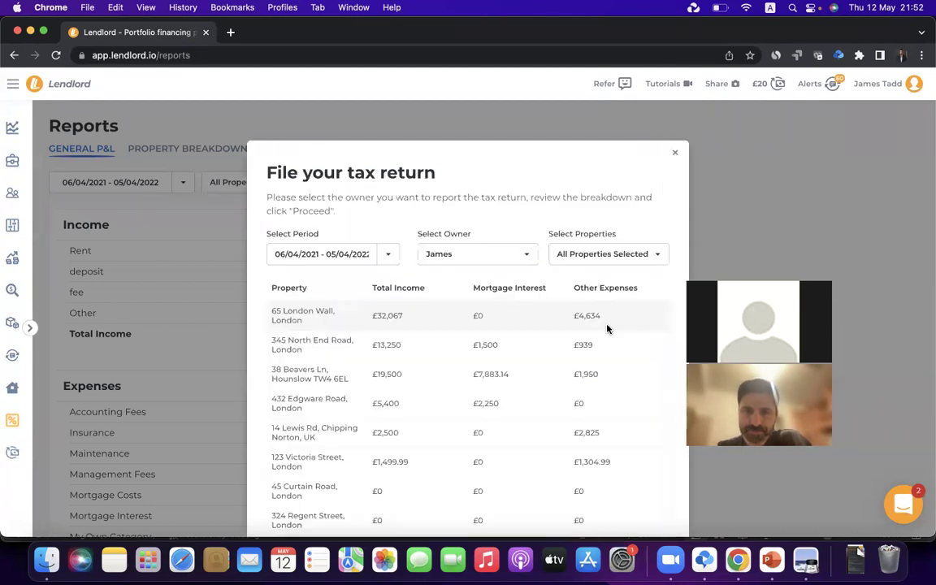
pyautogui.scroll(-4, 455, 313)
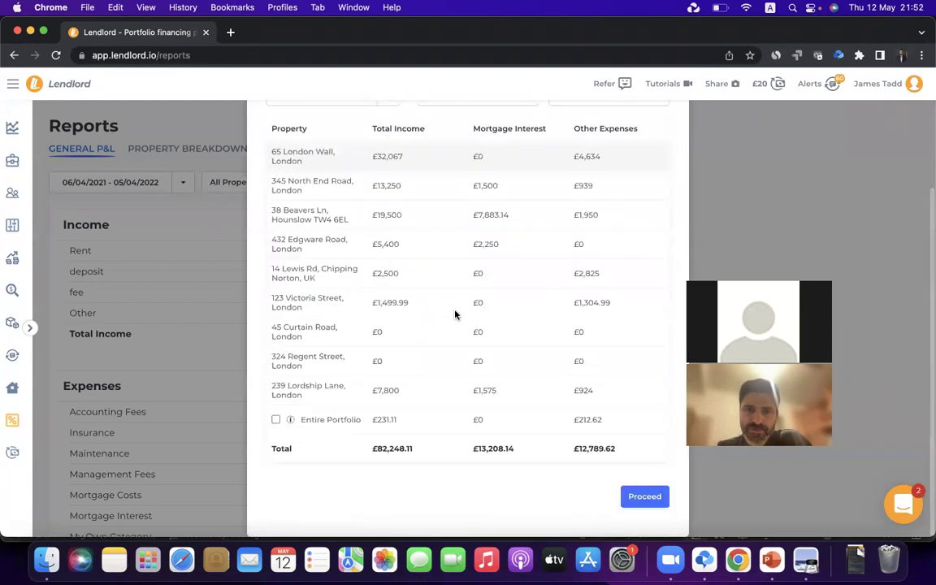
pyautogui.scroll(4, 455, 314)
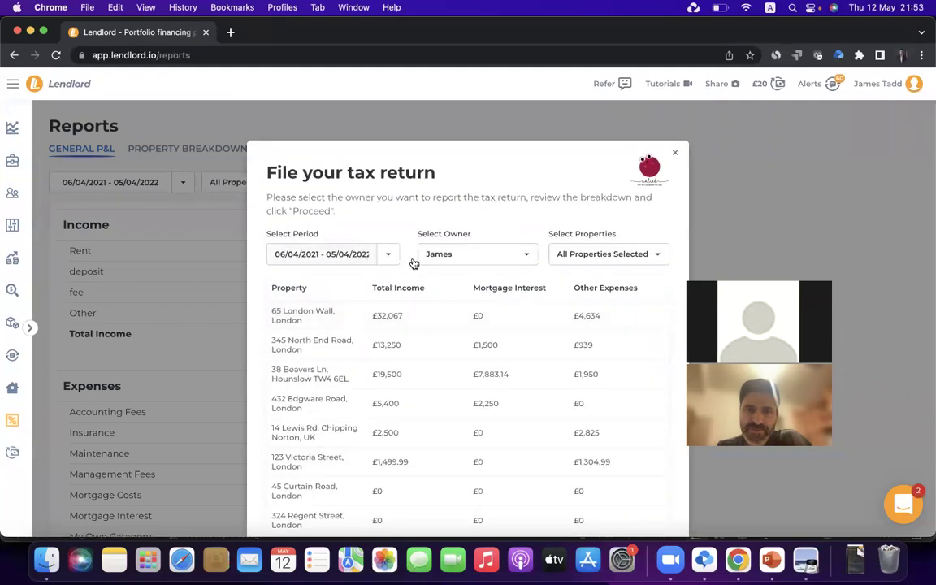
pyautogui.scroll(-4, 524, 324)
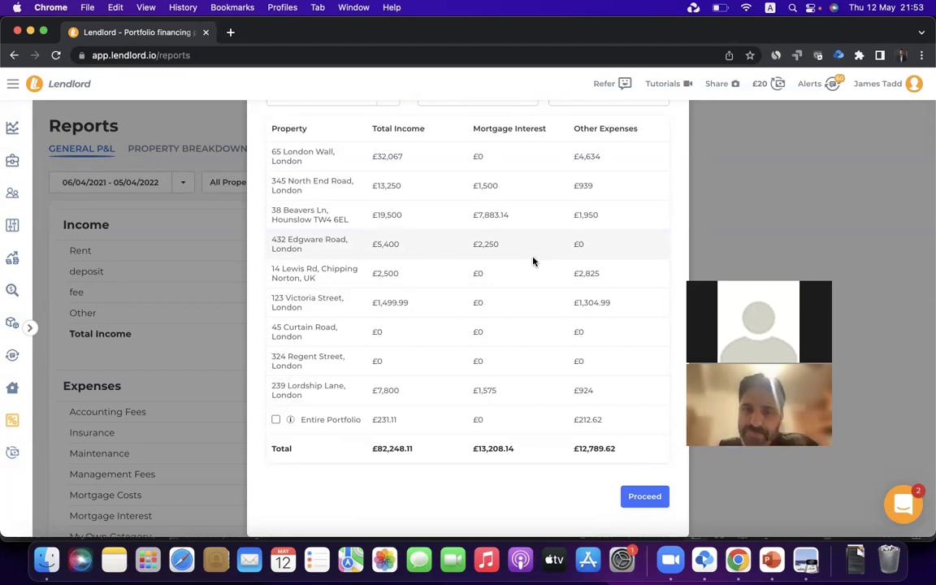
pyautogui.scroll(4, 533, 260)
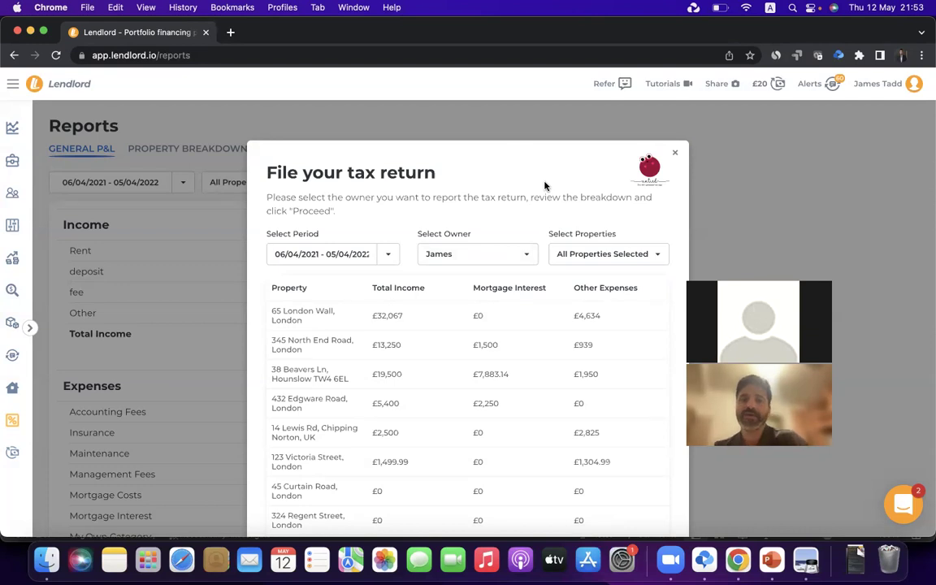
pyautogui.click(675, 156)
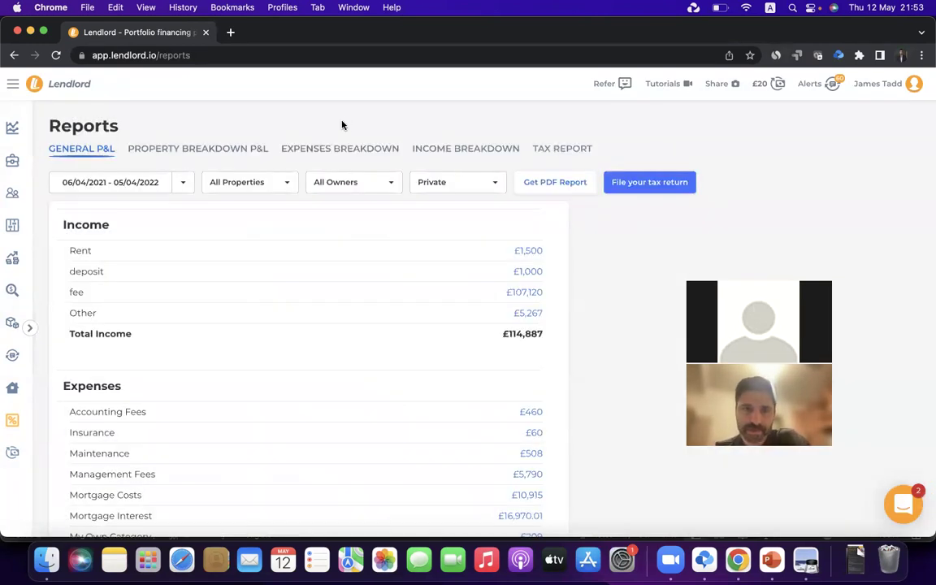
# Open the Property Breakdown P&L and scroll across its per-property expense and profit columns
pyautogui.click(234, 150)
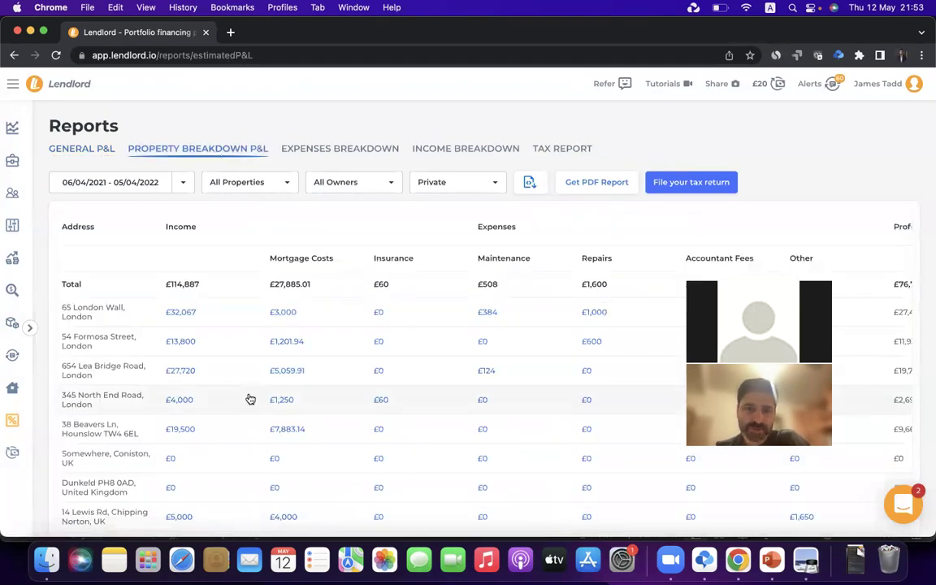
pyautogui.hscroll(5, 222, 317)
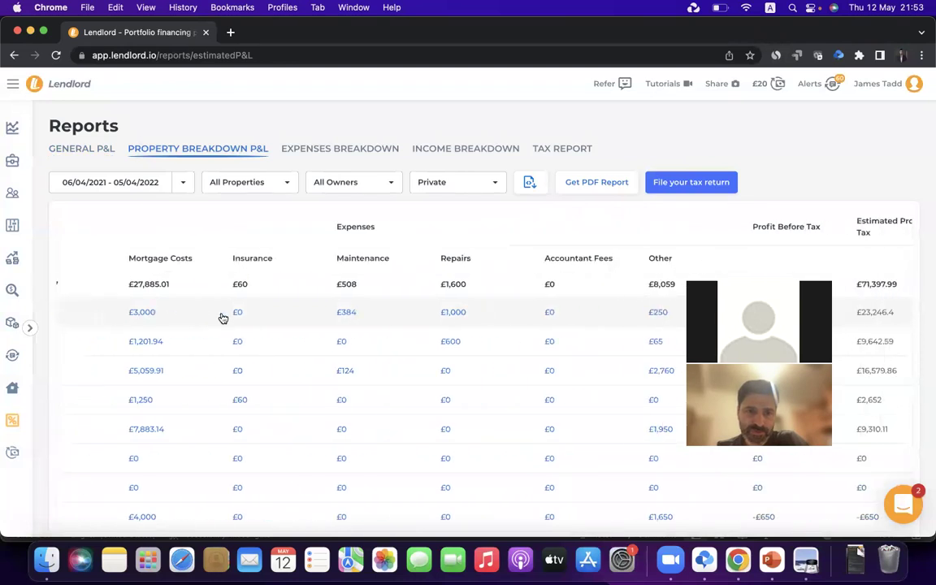
pyautogui.hscroll(-3, 221, 318)
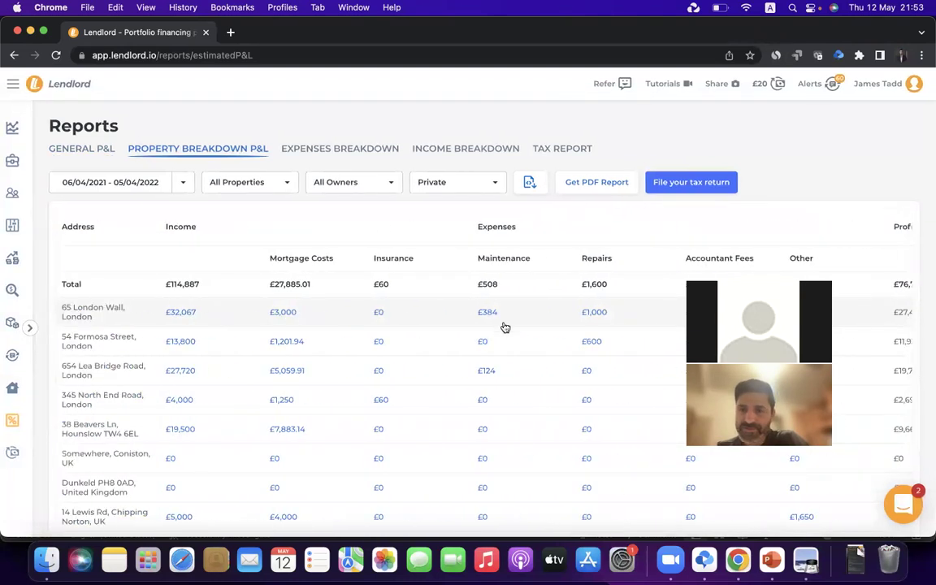
pyautogui.hscroll(3, 504, 325)
pyautogui.hscroll(-3, 503, 326)
pyautogui.hscroll(3, 520, 318)
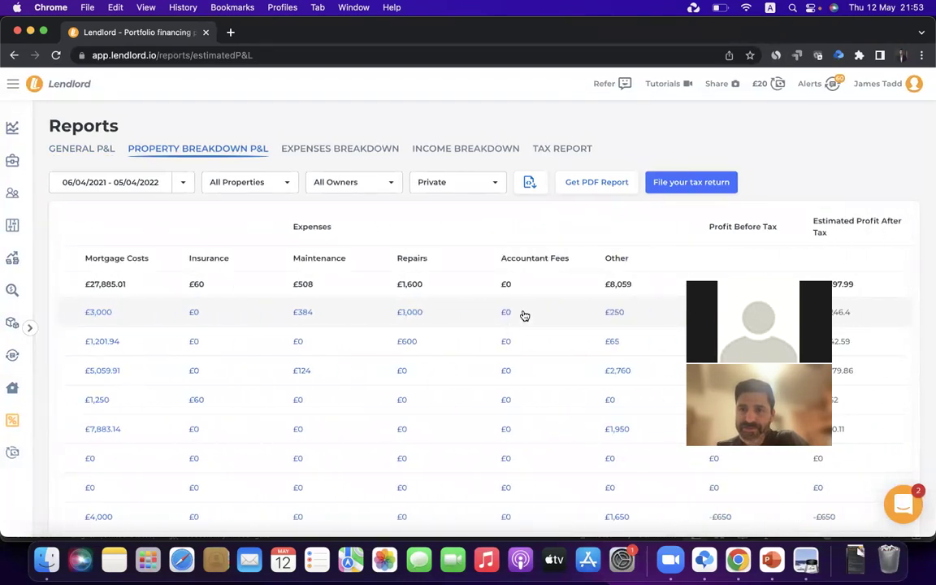
pyautogui.click(342, 155)
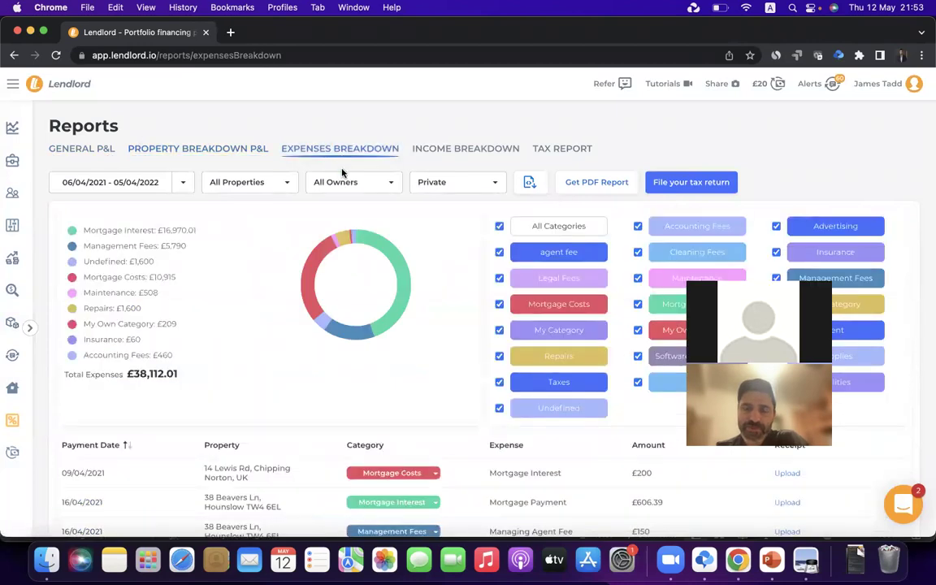
pyautogui.scroll(-15, 344, 268)
pyautogui.scroll(15, 343, 268)
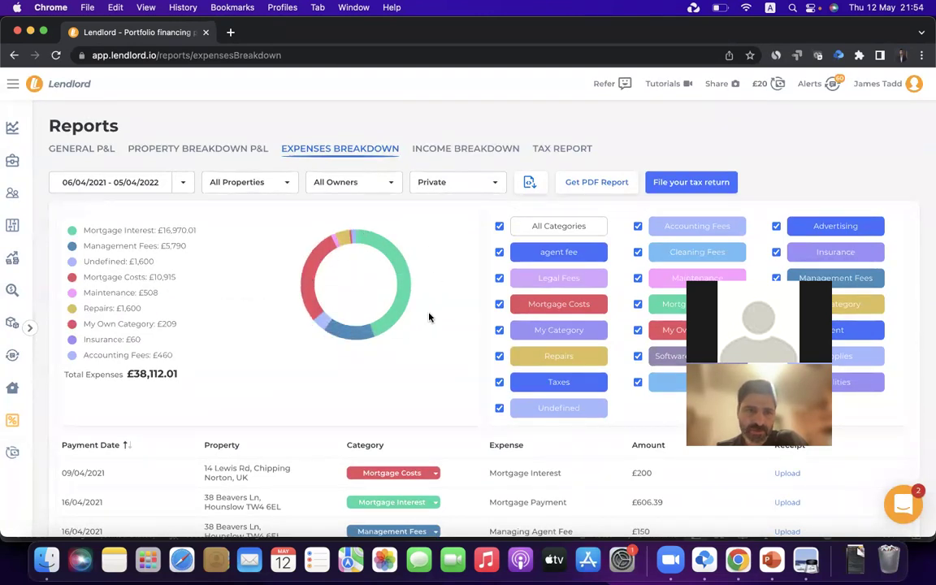
pyautogui.click(244, 181)
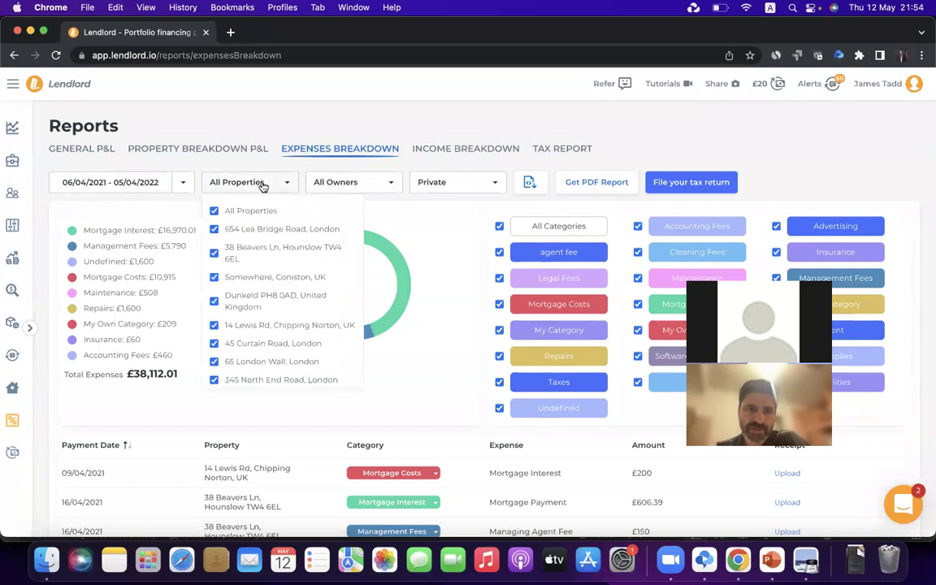
pyautogui.click(260, 212)
pyautogui.click(256, 231)
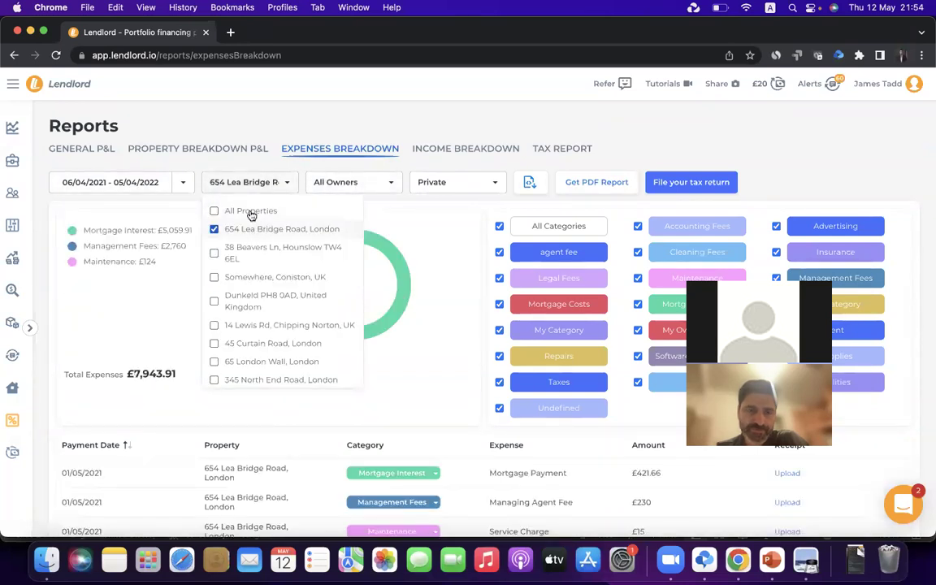
pyautogui.click(244, 111)
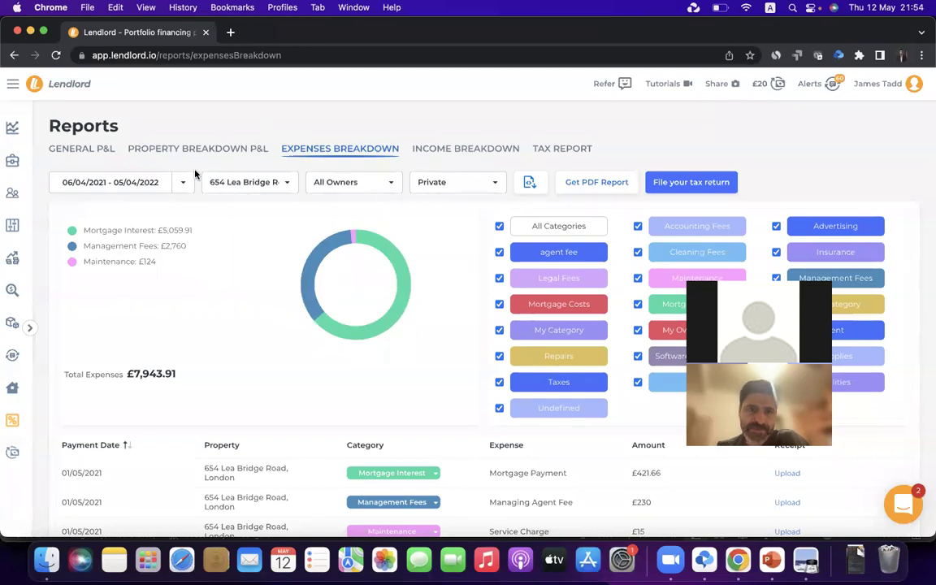
pyautogui.click(244, 182)
pyautogui.click(228, 211)
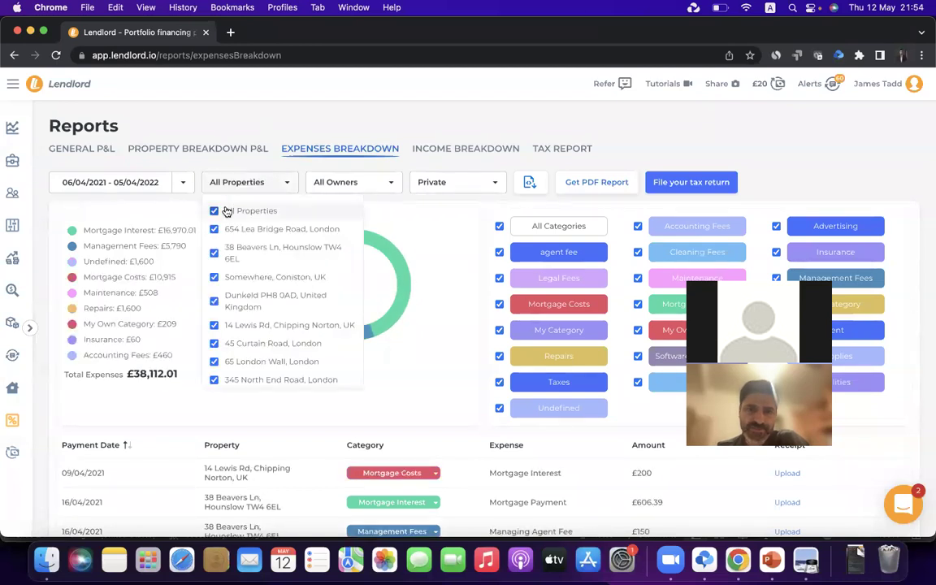
# Limit the expense categories to Mortgage Costs only, totalling £10,915
pyautogui.click(499, 226)
pyautogui.click(499, 304)
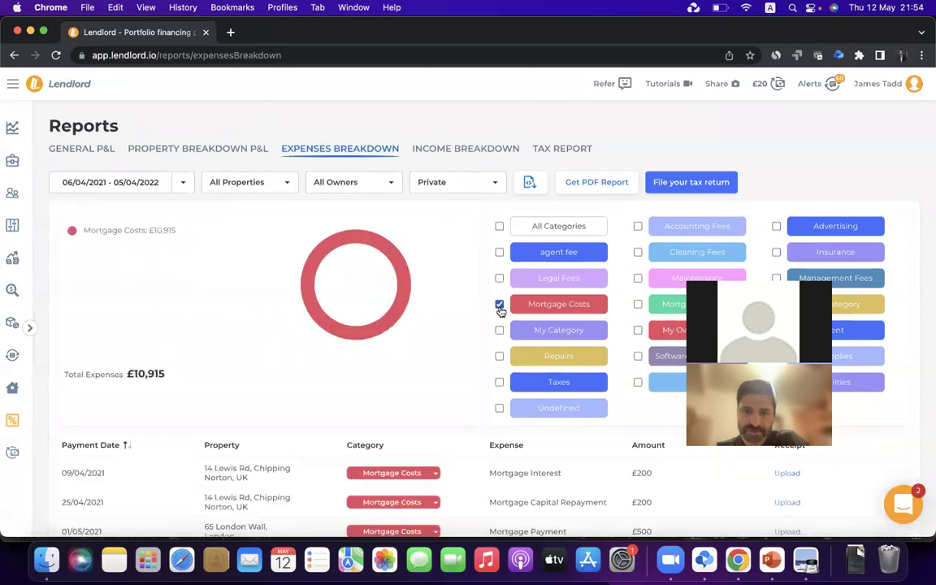
pyautogui.scroll(-10, 406, 280)
pyautogui.scroll(-3, 501, 179)
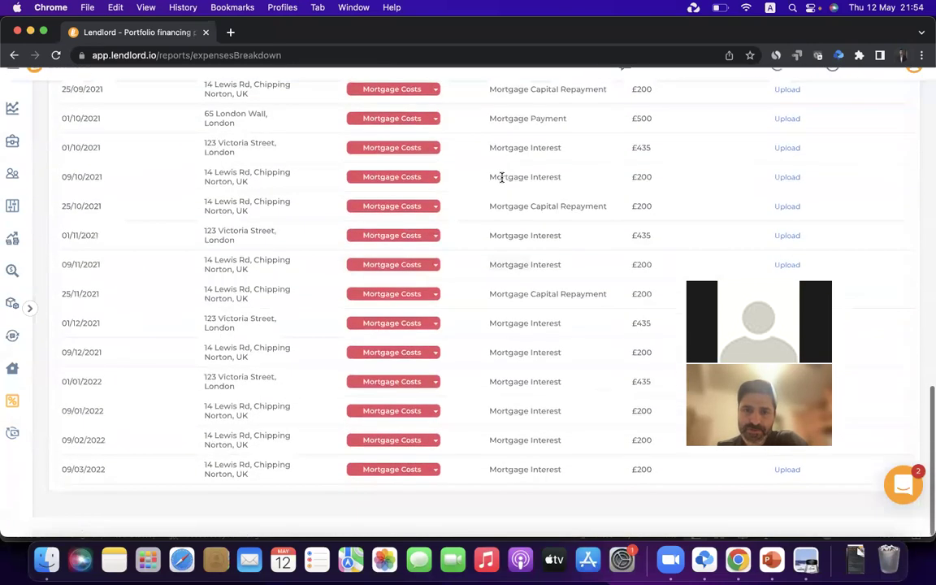
pyautogui.scroll(10, 501, 182)
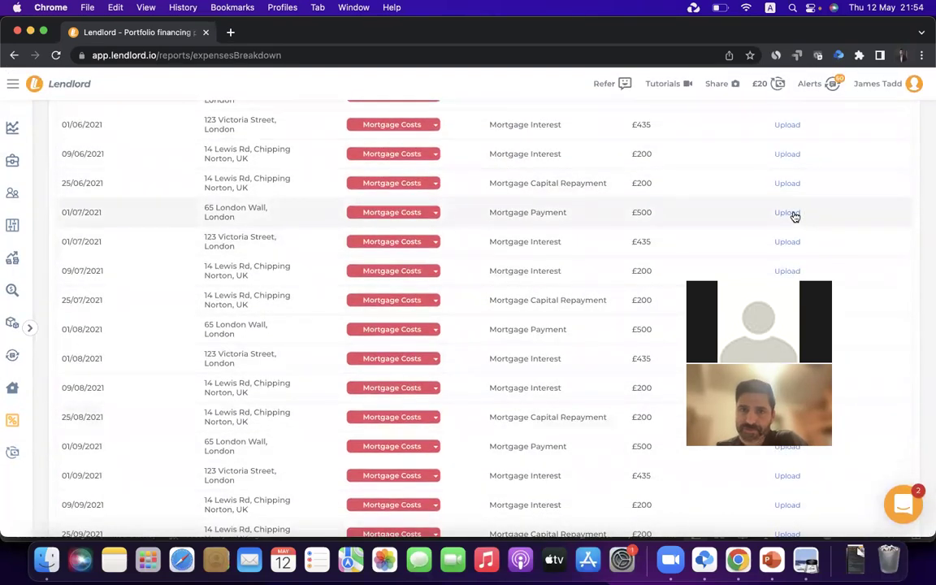
pyautogui.scroll(10, 587, 314)
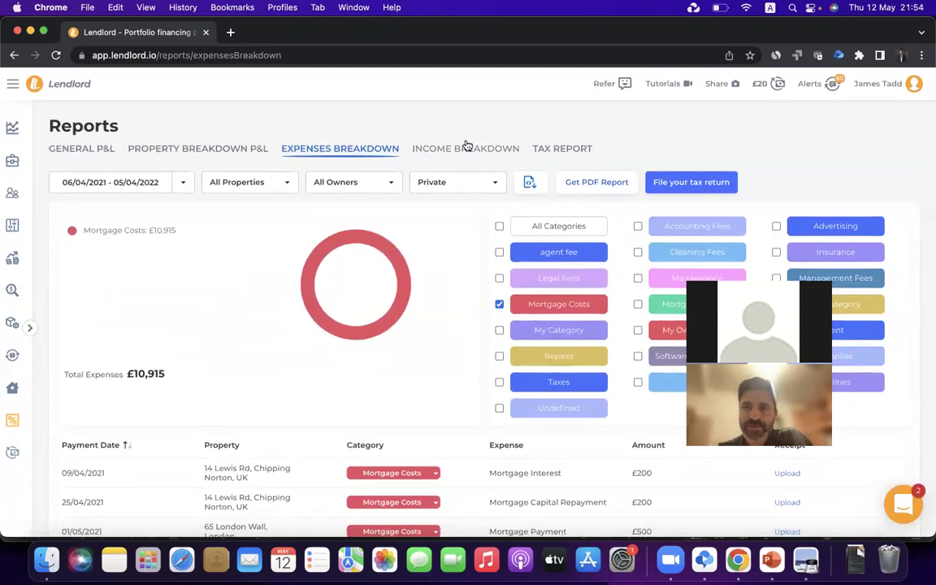
# Review the Income Breakdown, then view the Tax Report showing £89,305.00 profit after tax
pyautogui.click(465, 148)
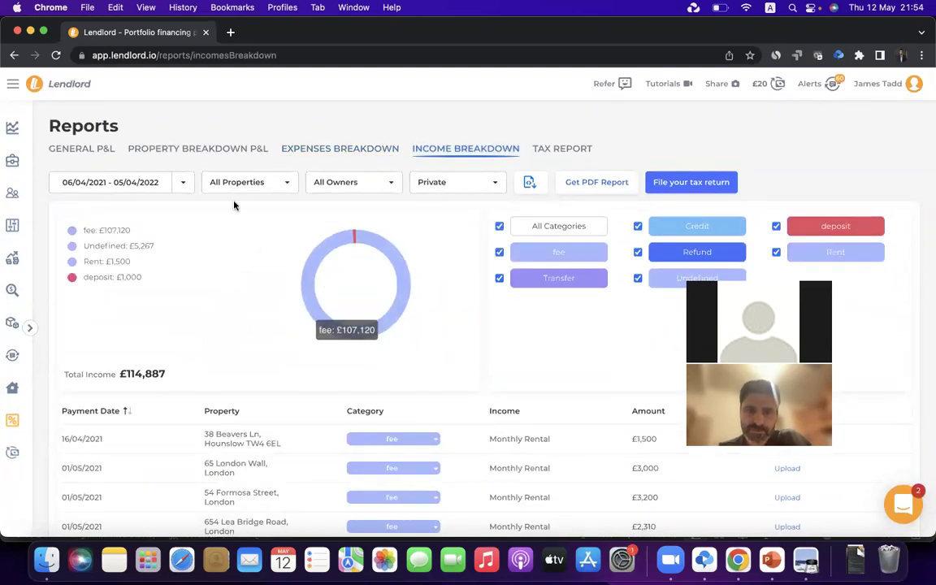
pyautogui.click(545, 149)
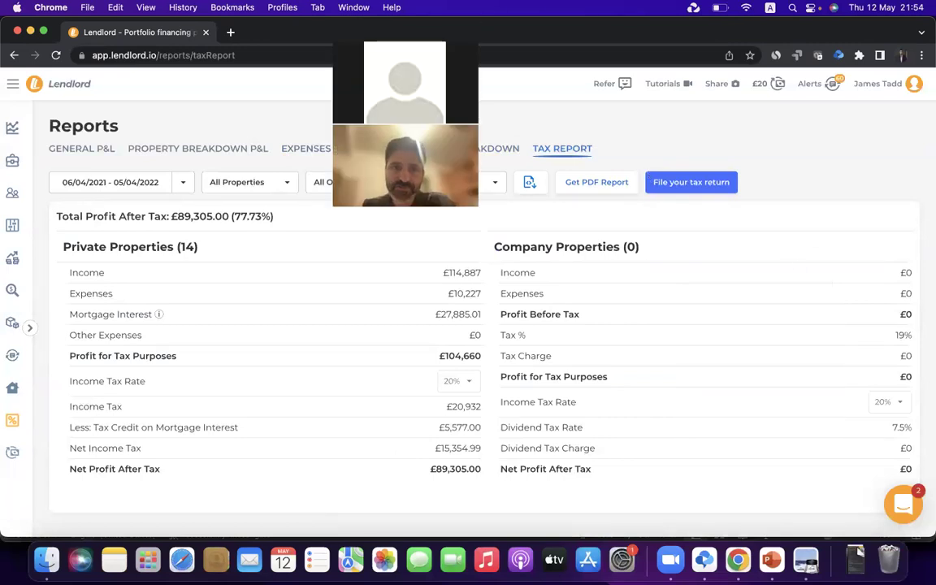
# Set the income tax rate to 40%, reducing net profit after tax to £68,373.00
pyautogui.click(463, 381)
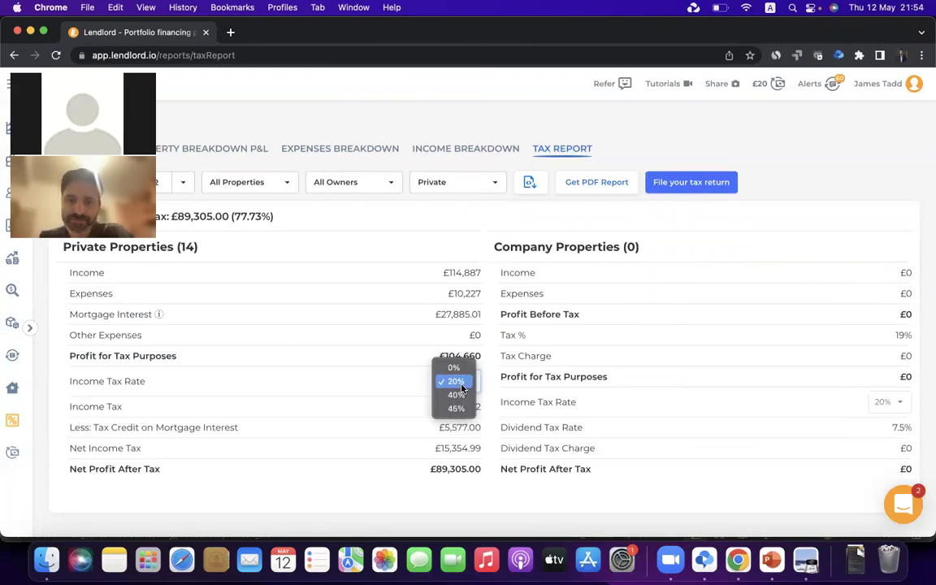
pyautogui.click(456, 395)
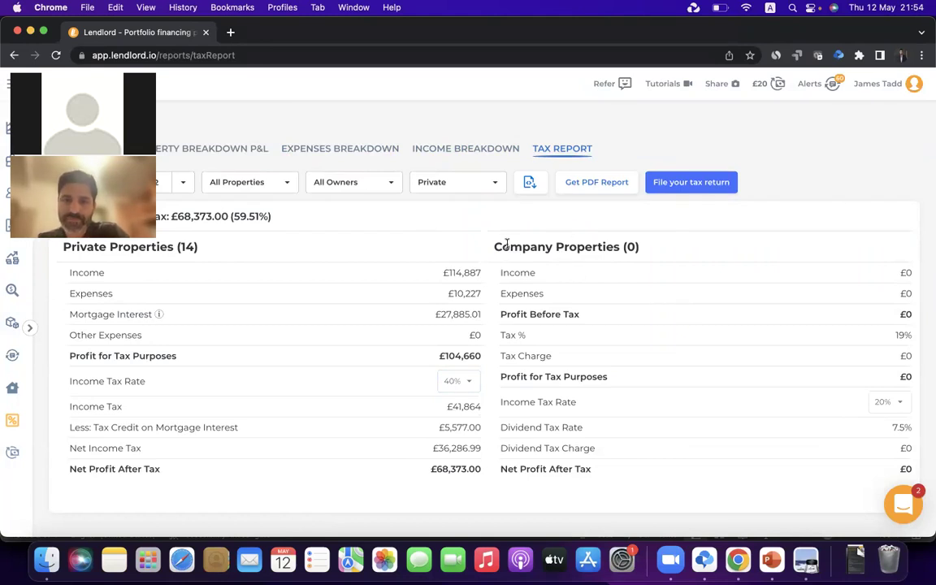
pyautogui.scroll(-1, 697, 283)
pyautogui.scroll(1, 696, 282)
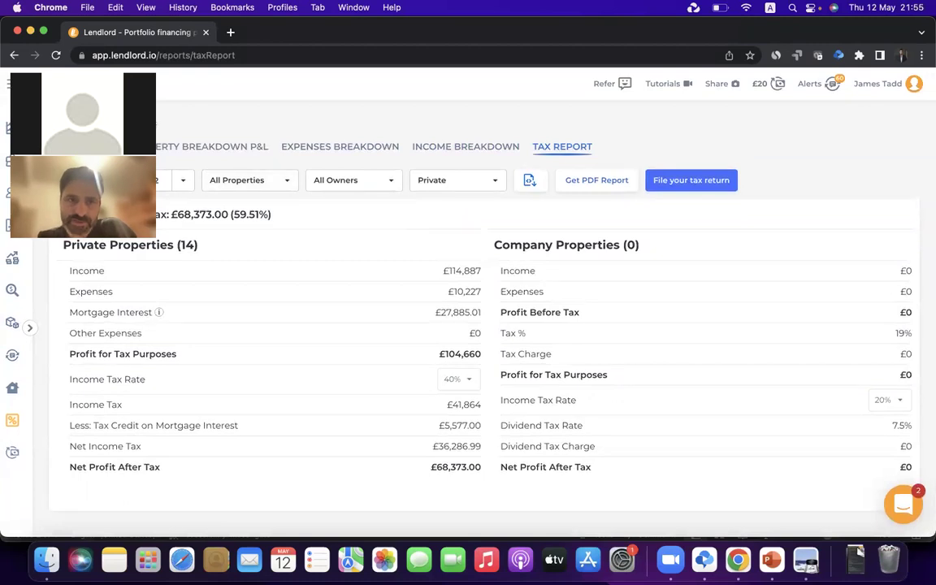
pyautogui.moveTo(168, 121); pyautogui.dragTo(583, 216)
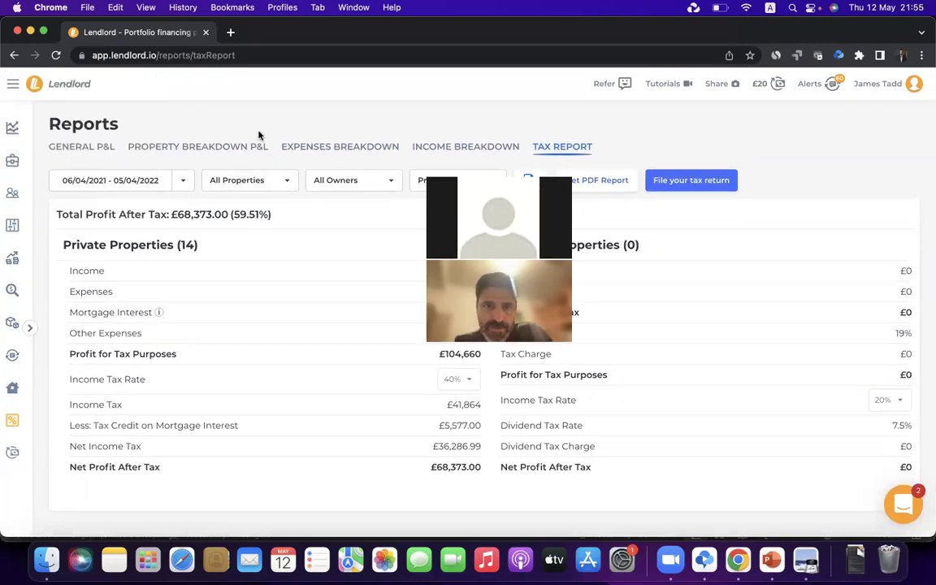
# Return to the General P&L report, then bring the PowerPoint Agenda slide back
pyautogui.click(94, 148)
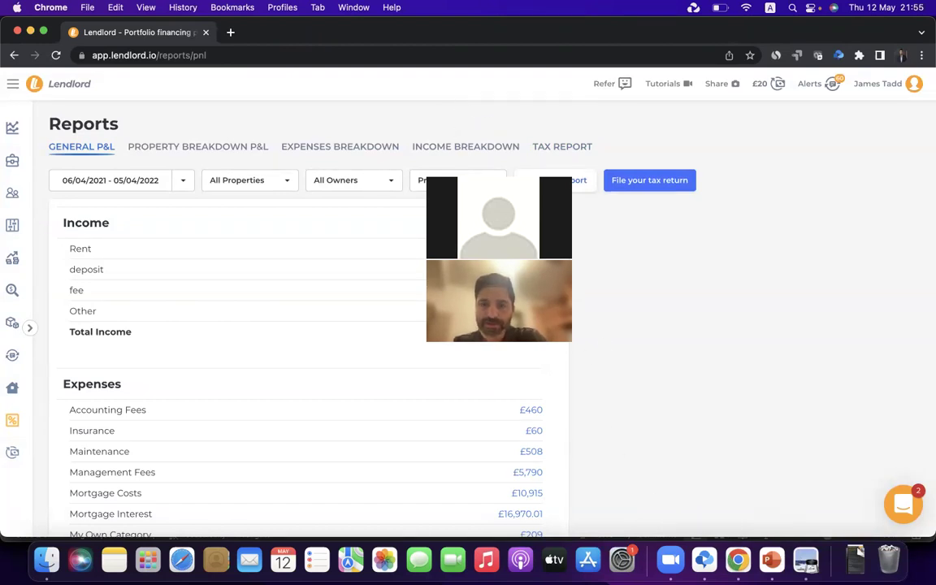
pyautogui.click(769, 569)
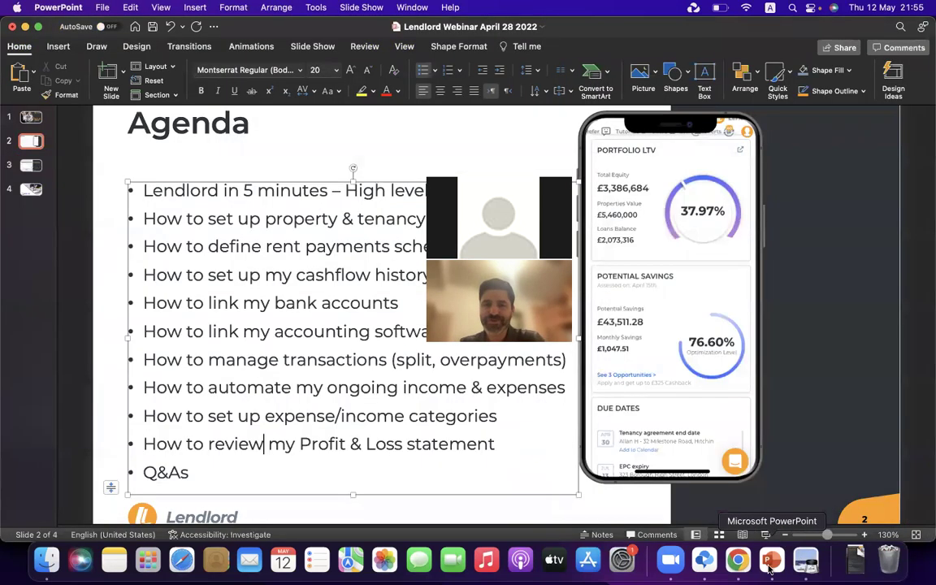
pyautogui.click(98, 162)
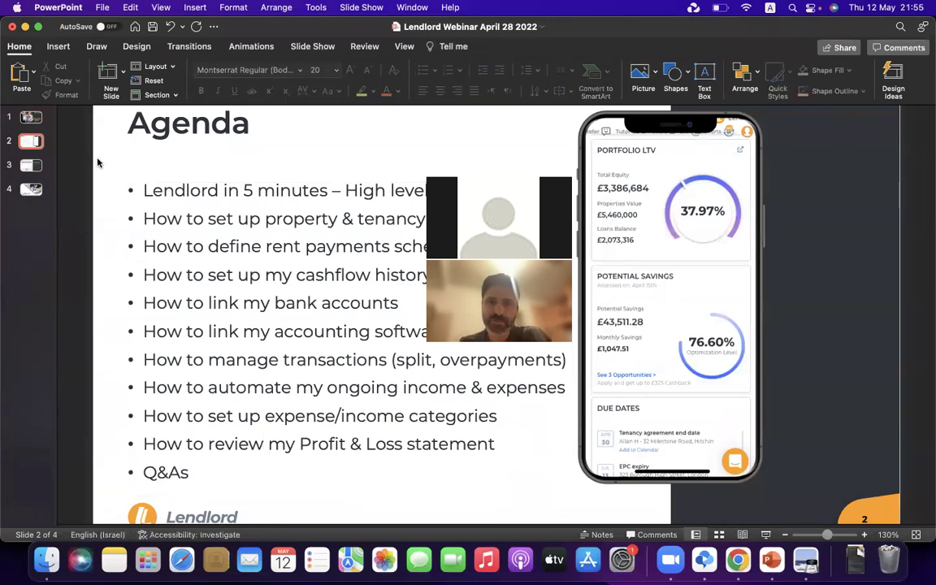
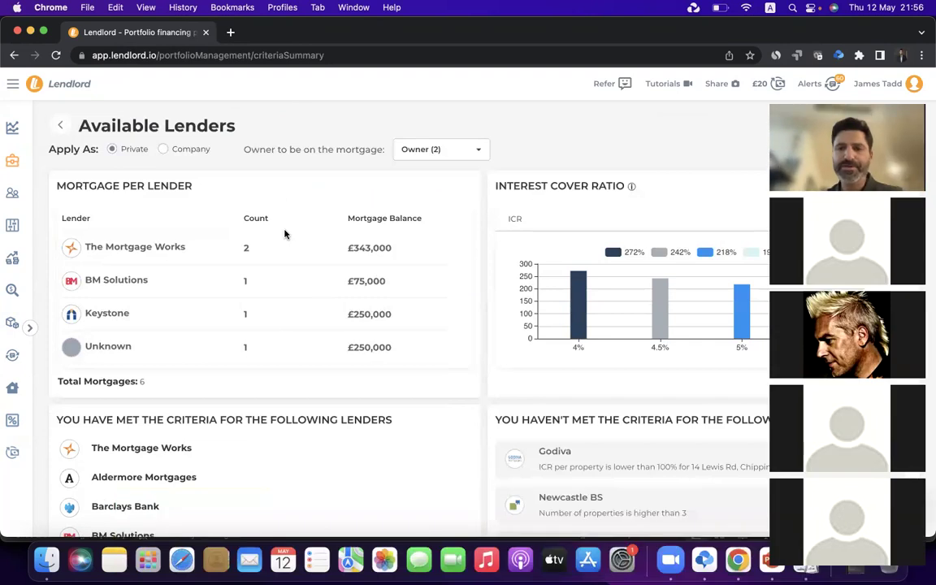
# Review the Available Lenders analysis for all owners' mortgages
pyautogui.scroll(-3, 693, 216)
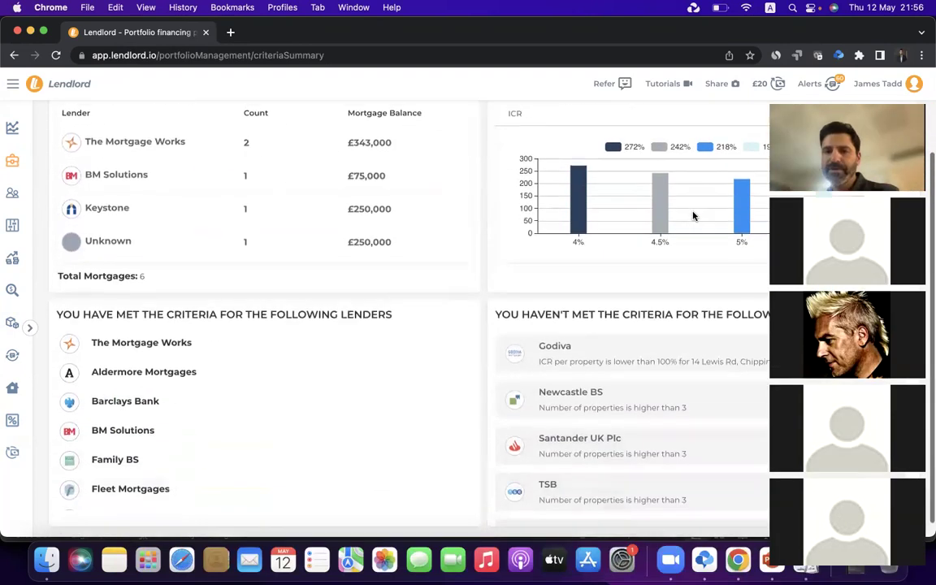
pyautogui.scroll(3, 693, 217)
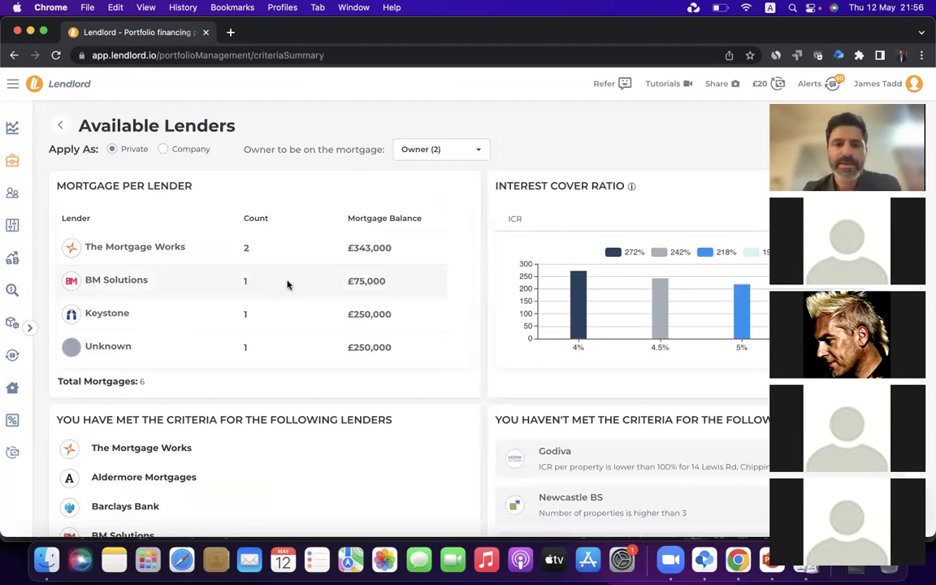
pyautogui.scroll(-4, 287, 285)
pyautogui.scroll(-10, 240, 338)
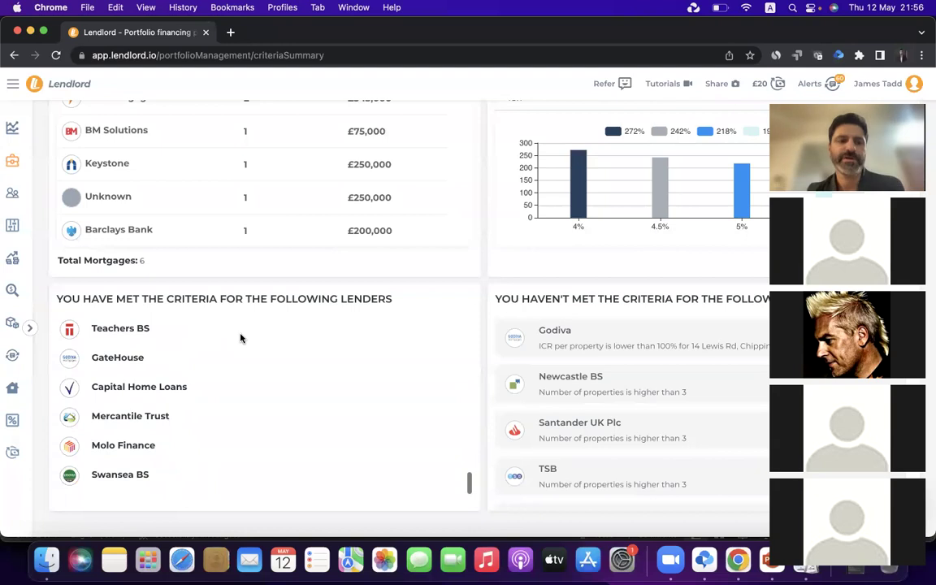
pyautogui.scroll(10, 240, 338)
pyautogui.scroll(-2, 659, 373)
pyautogui.scroll(2, 659, 373)
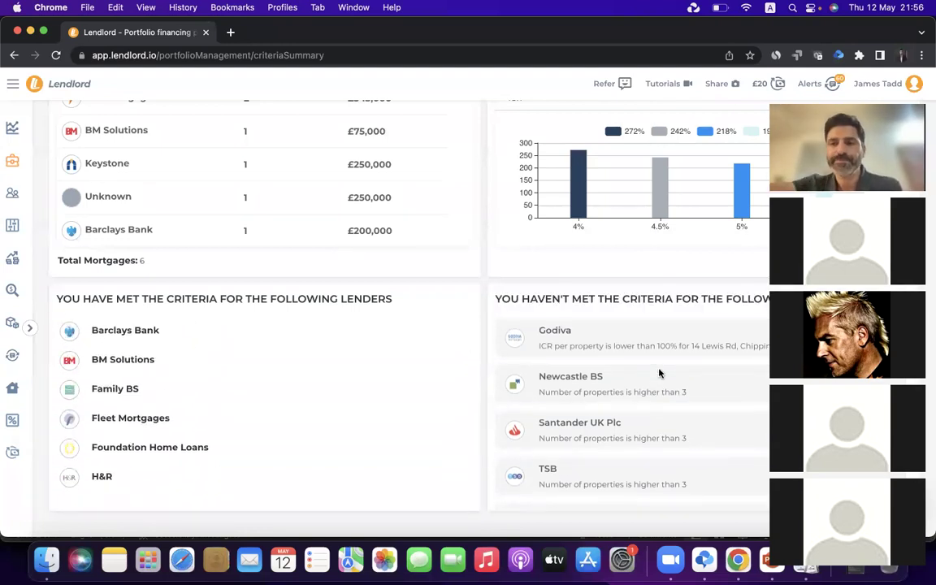
pyautogui.scroll(3, 659, 373)
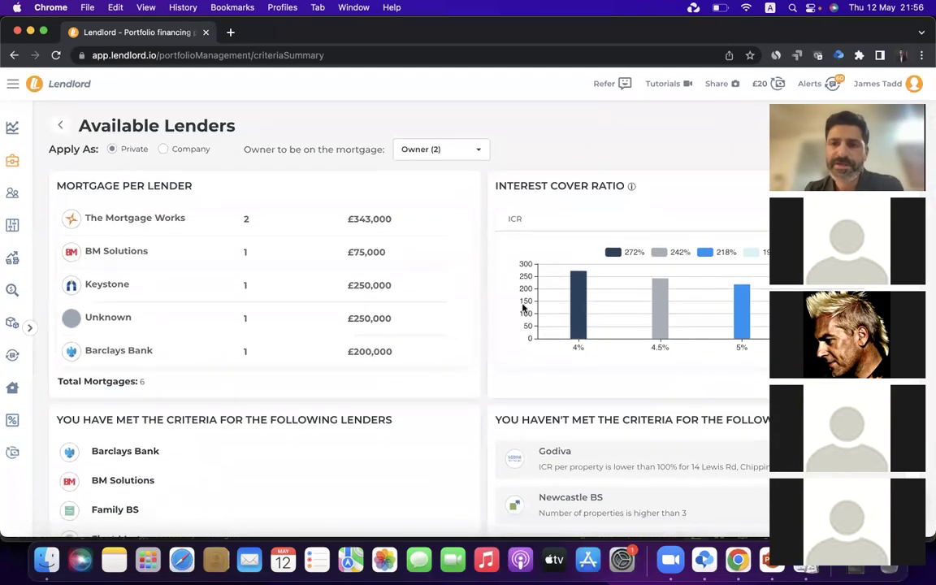
# Filter 'Owner to be on the mortgage' to one owner, leaving 4 mortgages across three lenders
pyautogui.click(443, 150)
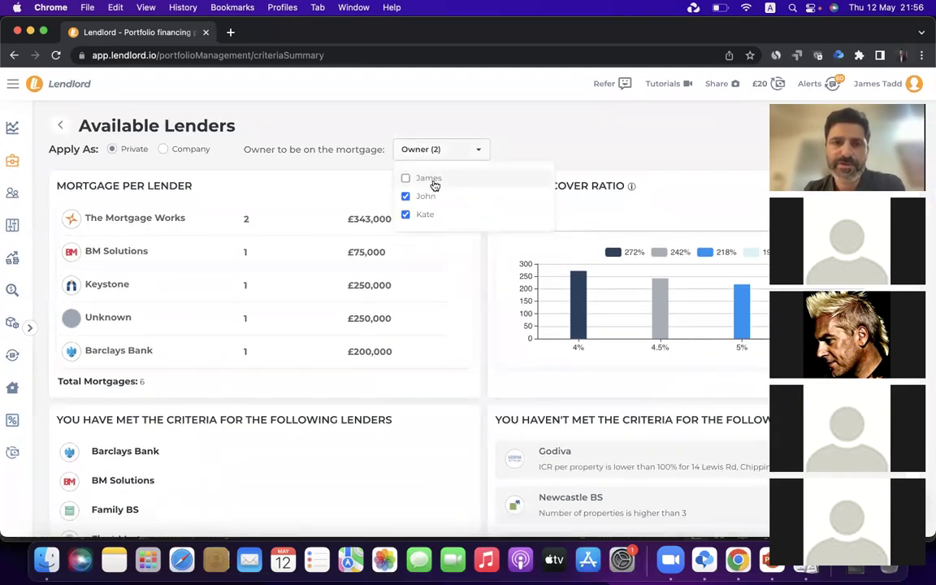
pyautogui.click(428, 196)
pyautogui.click(433, 181)
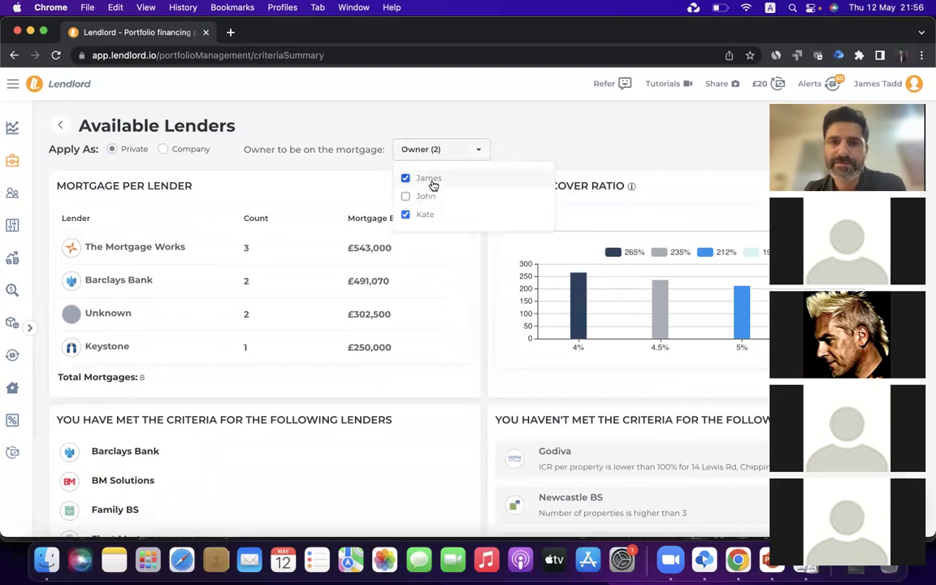
pyautogui.click(433, 180)
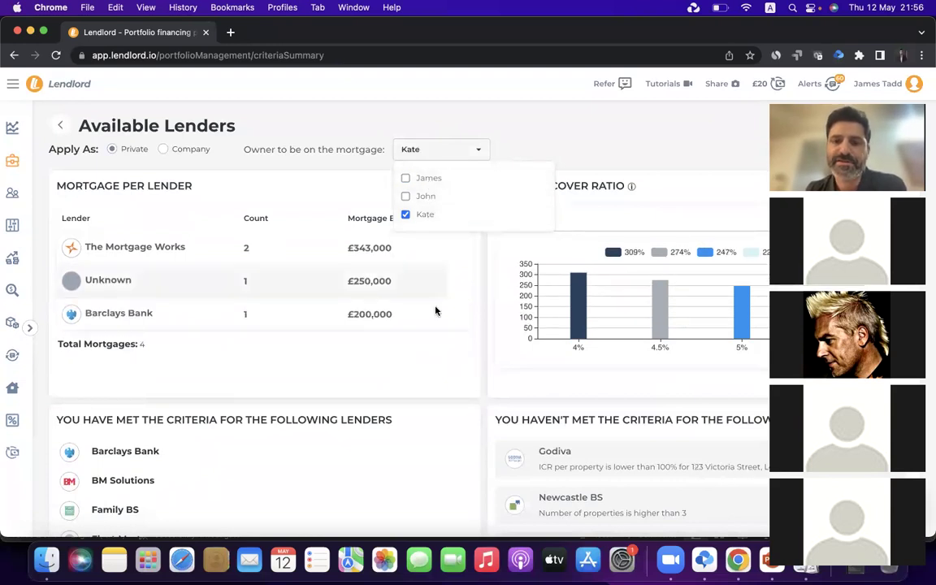
pyautogui.scroll(-3, 441, 338)
pyautogui.scroll(4, 441, 338)
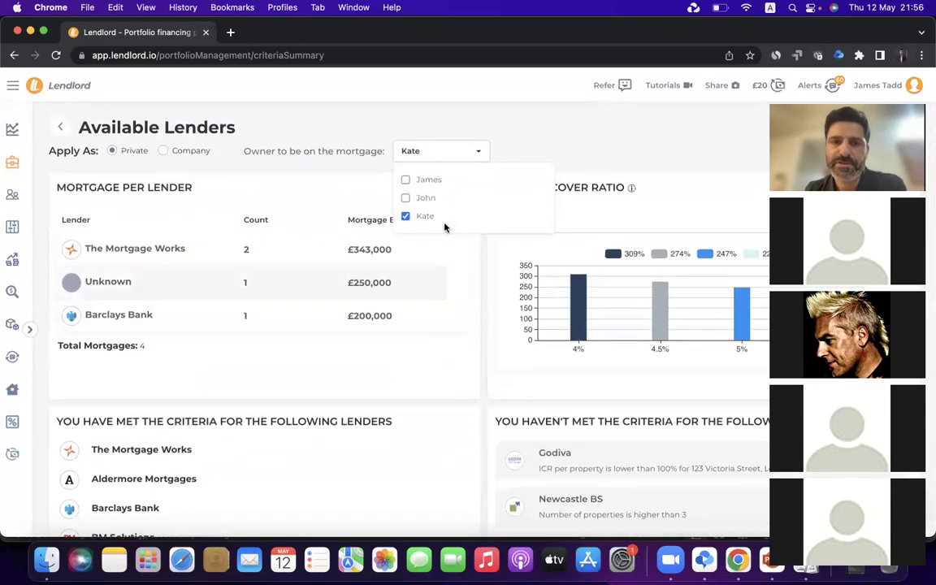
pyautogui.click(367, 117)
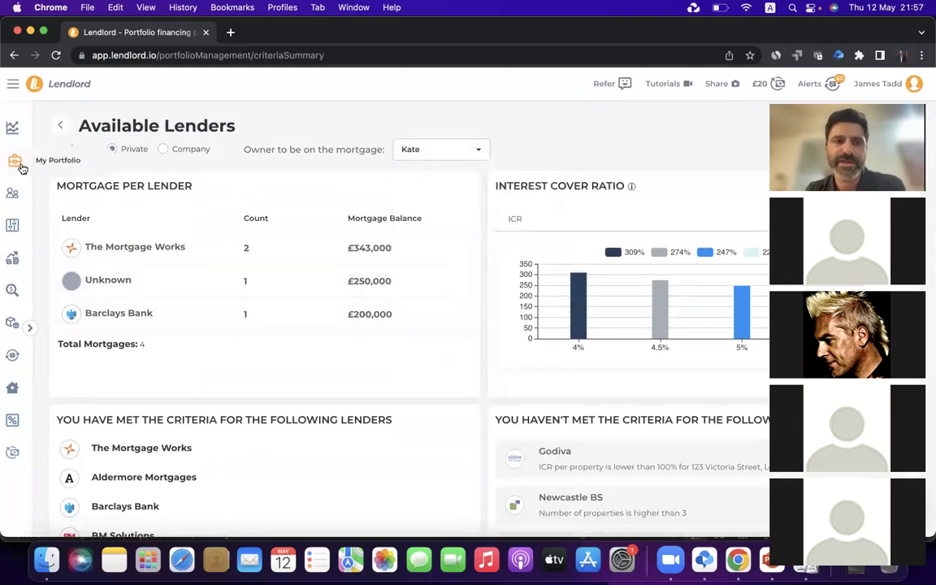
# Go back to the portfolio overview and open the Mortgage Search page
pyautogui.click(62, 137)
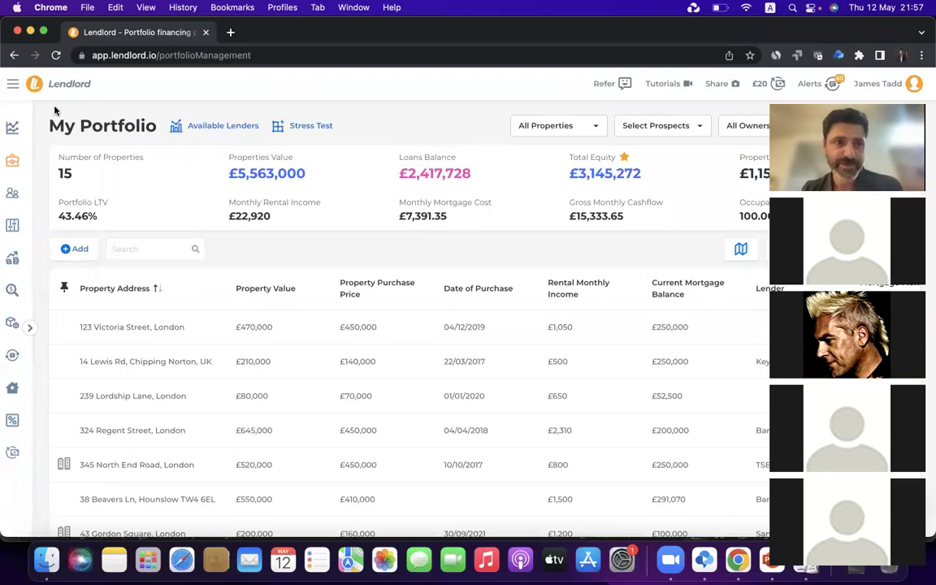
pyautogui.click(13, 327)
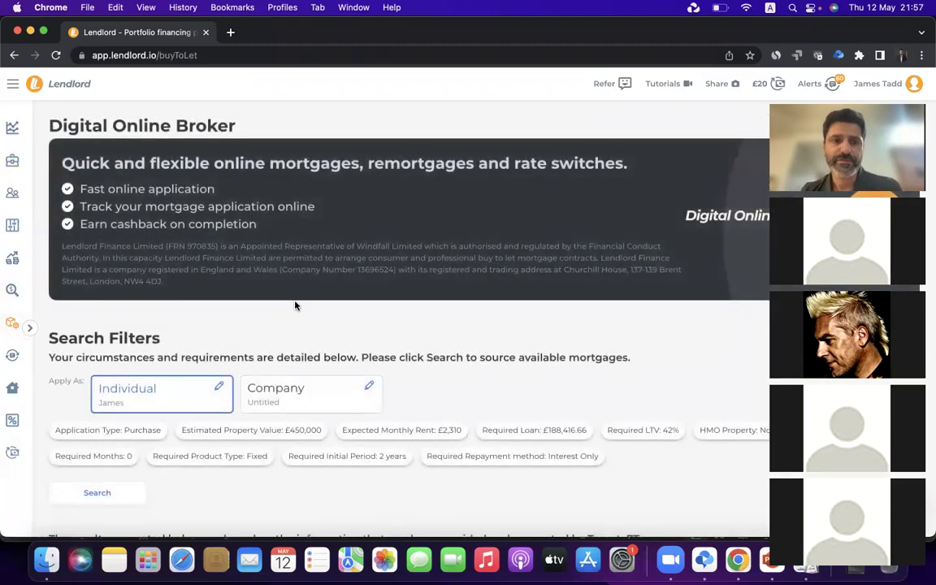
pyautogui.scroll(-5, 295, 305)
pyautogui.scroll(2, 295, 302)
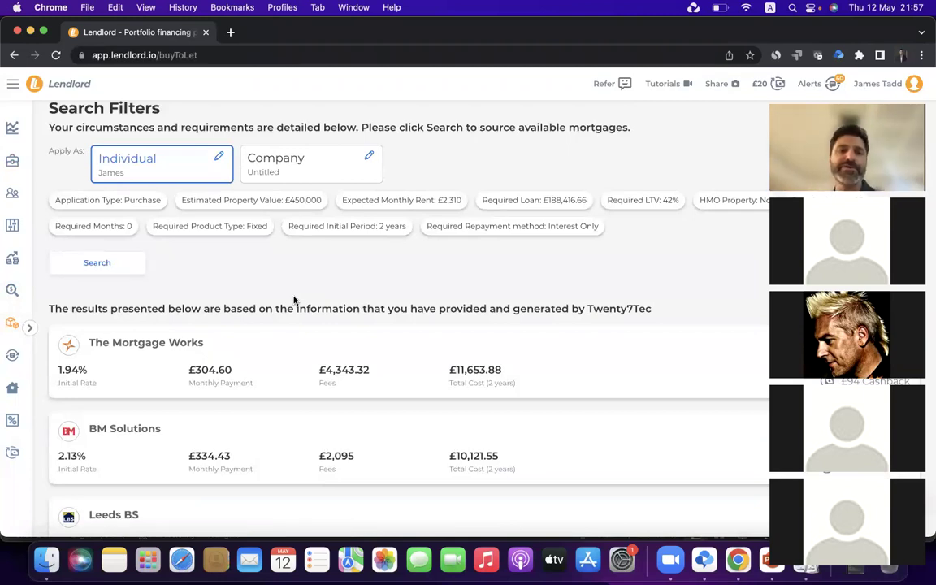
# Set Application Type to Remortgage (with capital raising) and save the chosen portfolio property
pyautogui.click(160, 203)
pyautogui.click(161, 255)
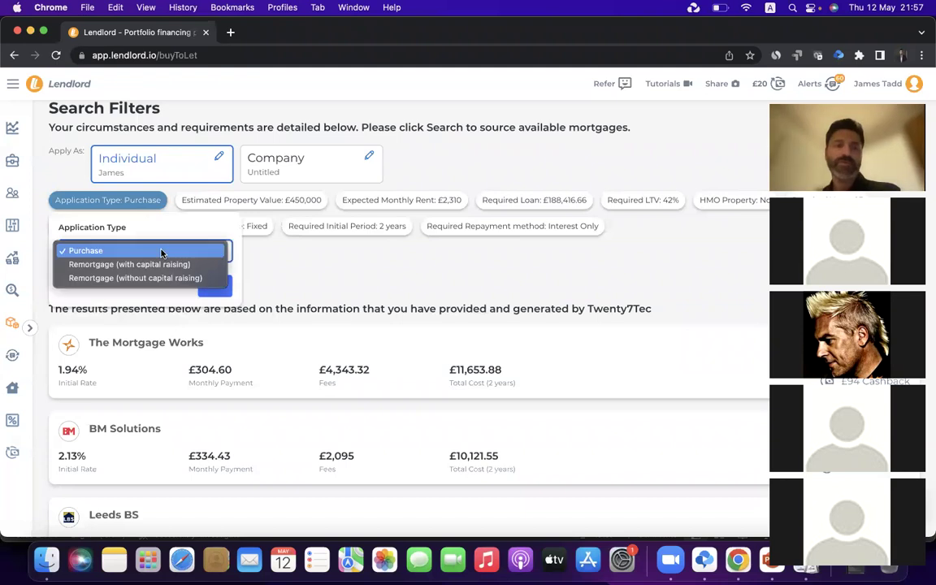
pyautogui.click(153, 266)
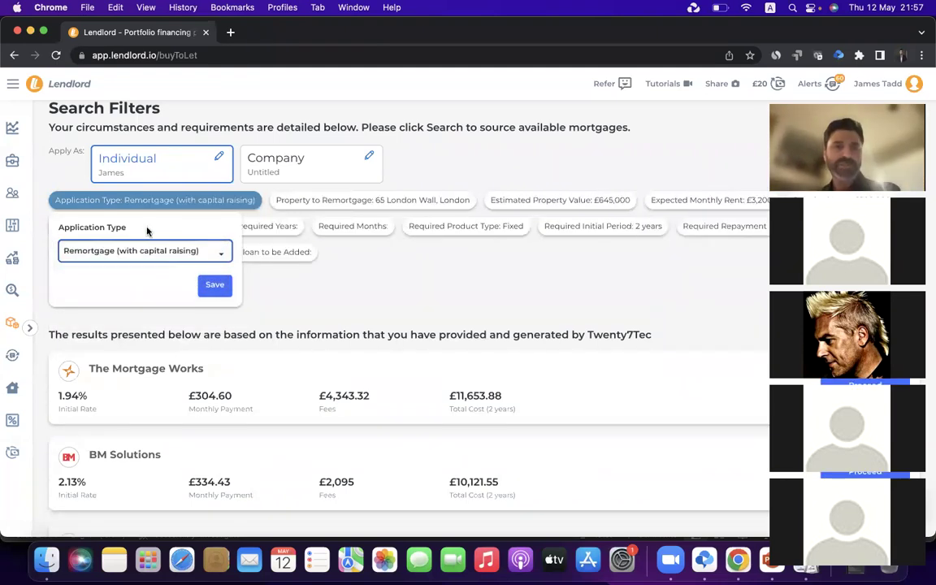
pyautogui.click(325, 203)
pyautogui.click(330, 251)
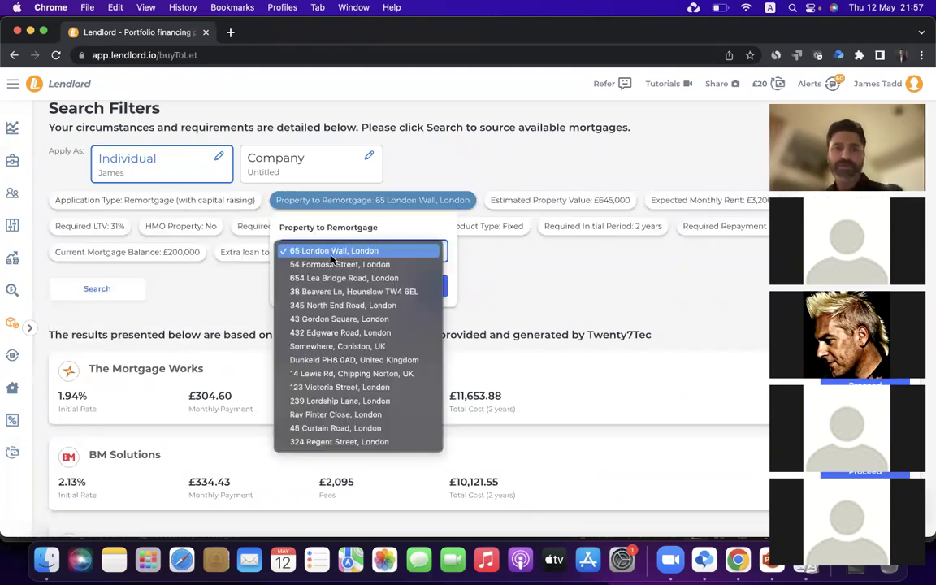
pyautogui.click(329, 305)
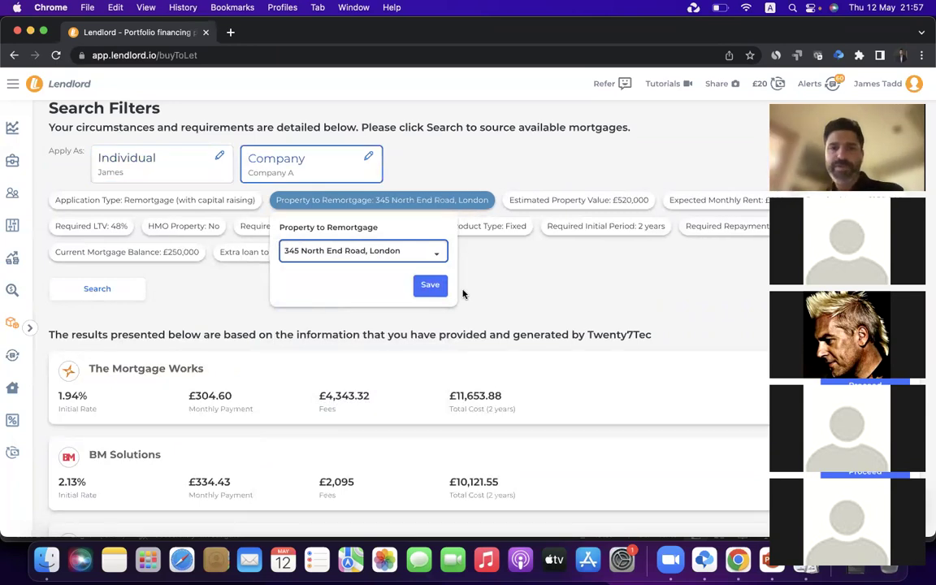
pyautogui.click(430, 286)
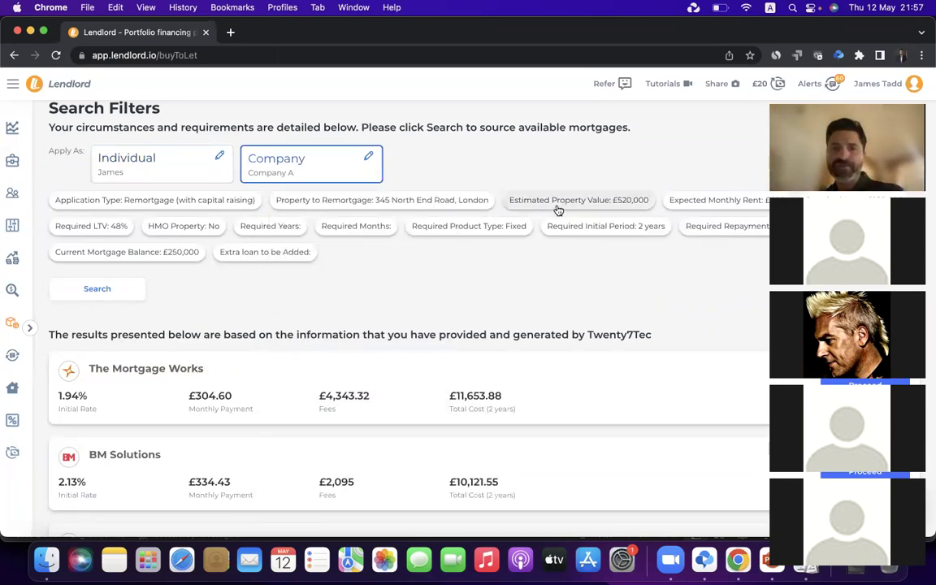
# Run the mortgage search and scroll through the lenders' offers
pyautogui.click(129, 289)
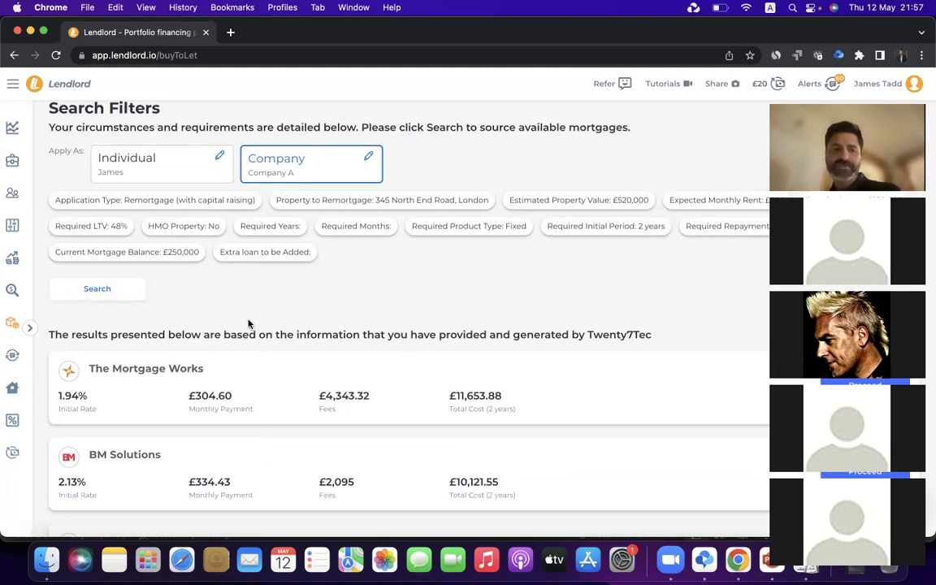
pyautogui.scroll(-3, 204, 305)
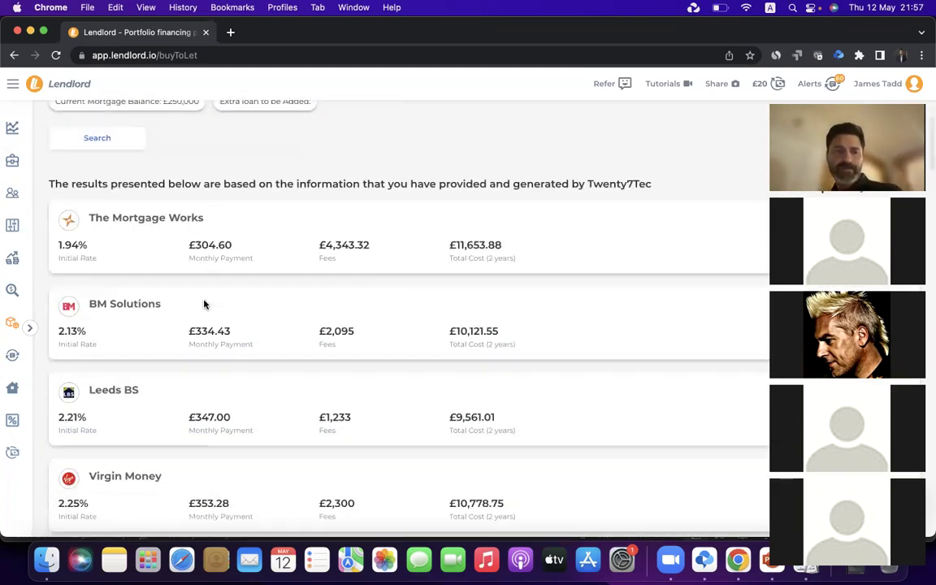
pyautogui.scroll(-1, 204, 305)
pyautogui.scroll(-10, 266, 259)
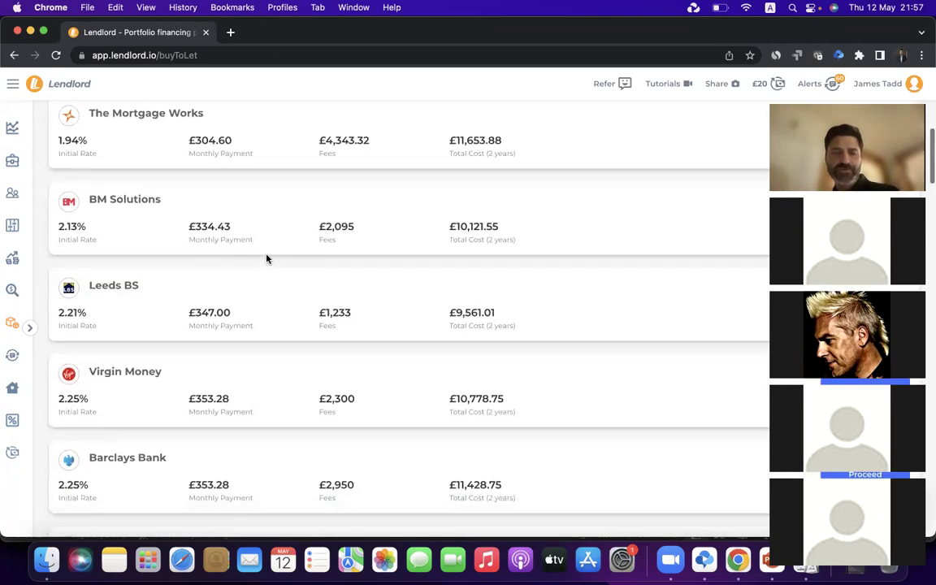
pyautogui.scroll(-12, 267, 259)
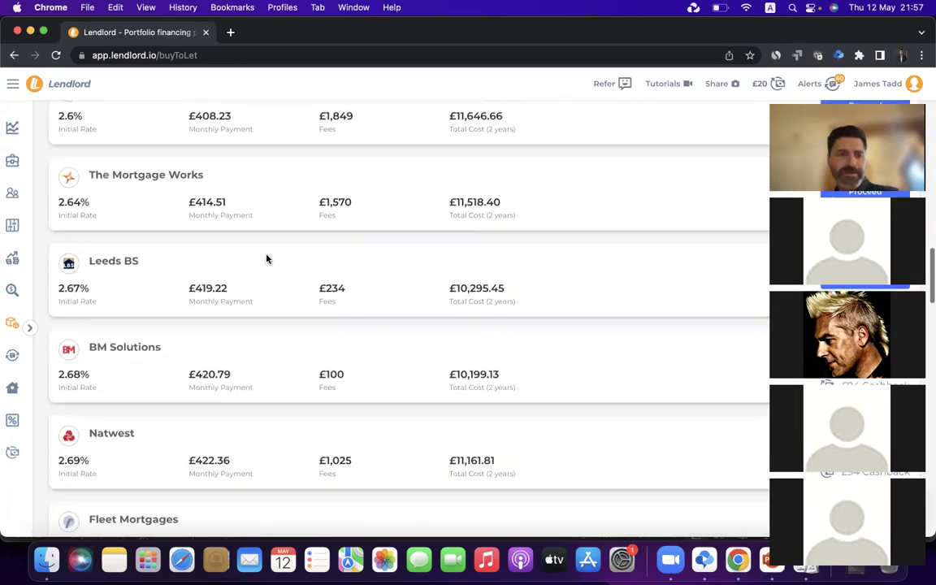
pyautogui.scroll(-8, 266, 258)
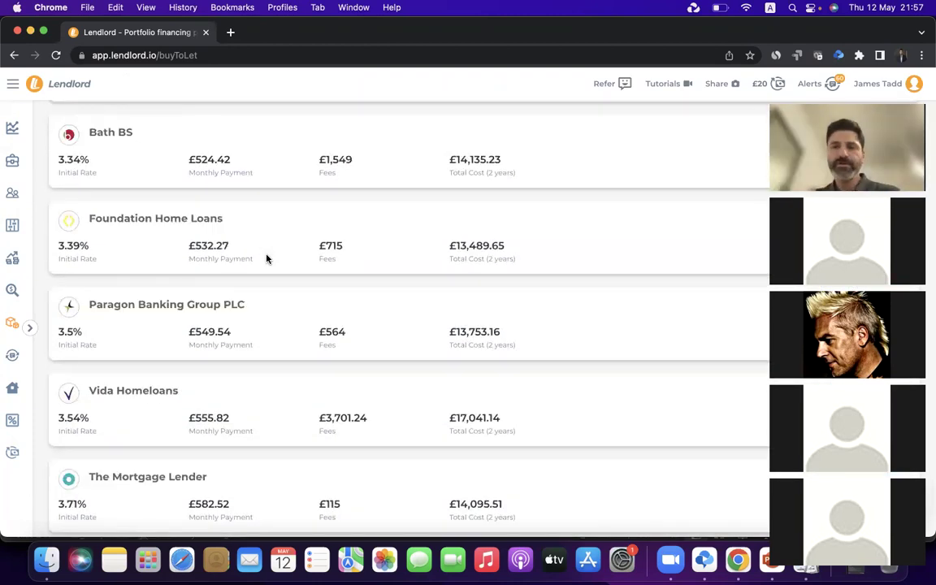
pyautogui.scroll(-3, 266, 259)
pyautogui.scroll(20, 266, 259)
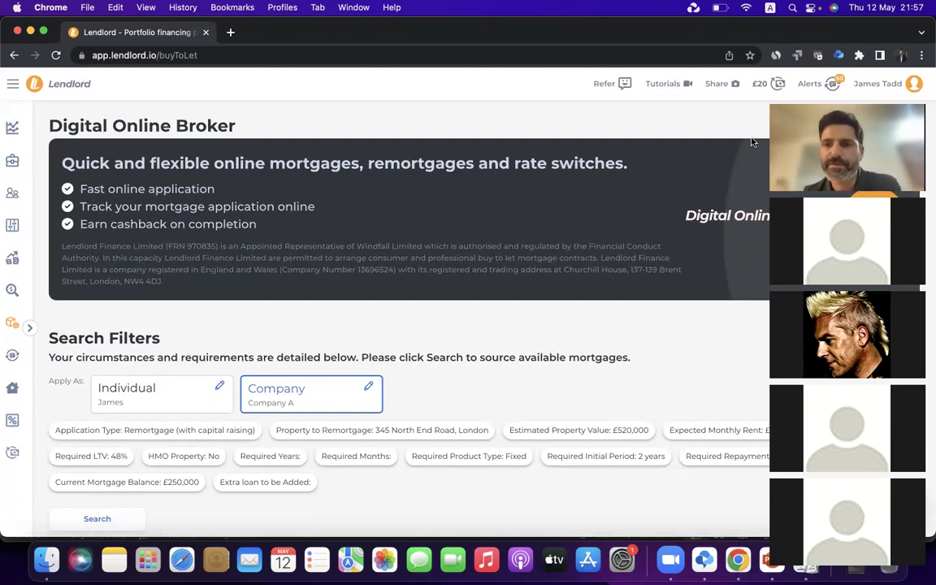
# Dismiss the broker banner and proceed with The Mortgage Works 2-year fixed 1.94% product
pyautogui.moveTo(864, 92); pyautogui.dragTo(615, 92)
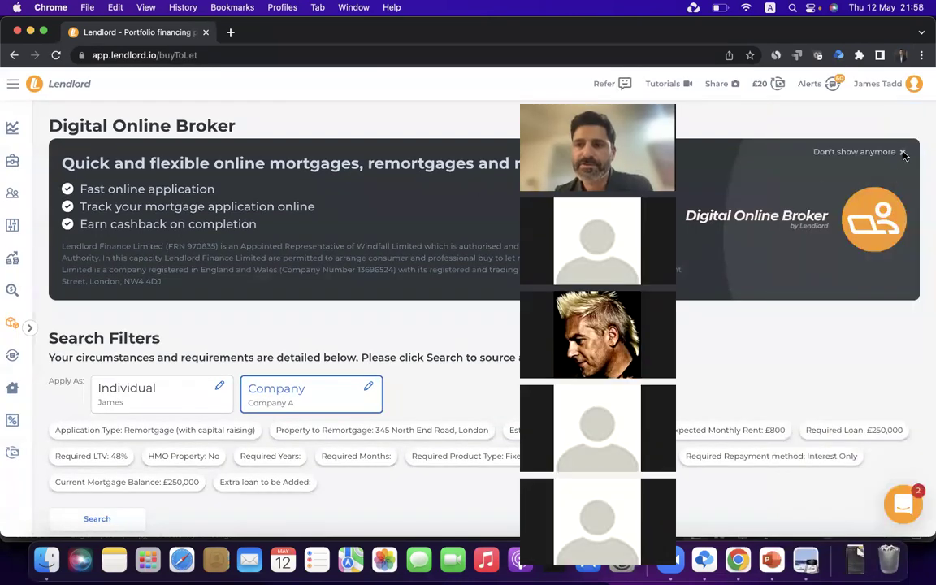
pyautogui.click(904, 152)
pyautogui.scroll(-5, 423, 302)
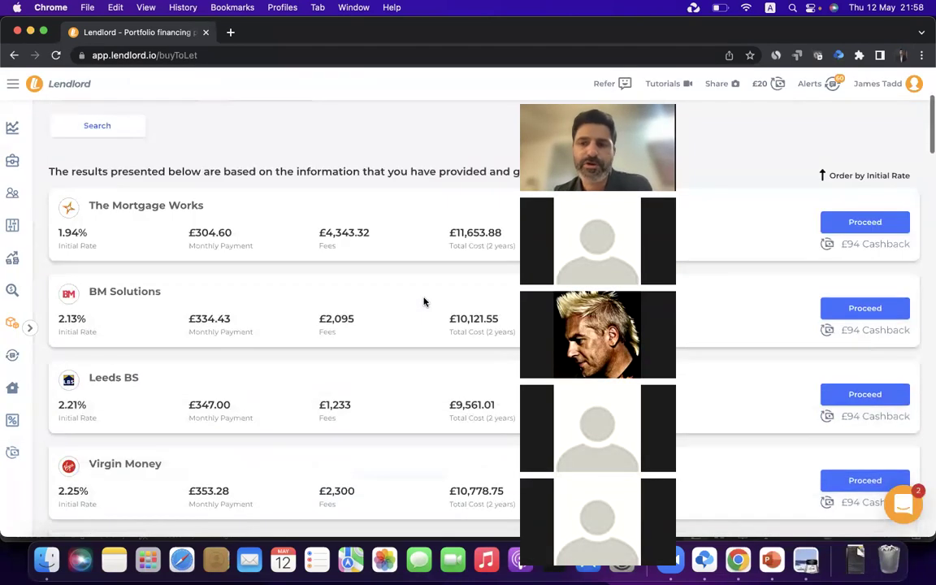
pyautogui.click(858, 230)
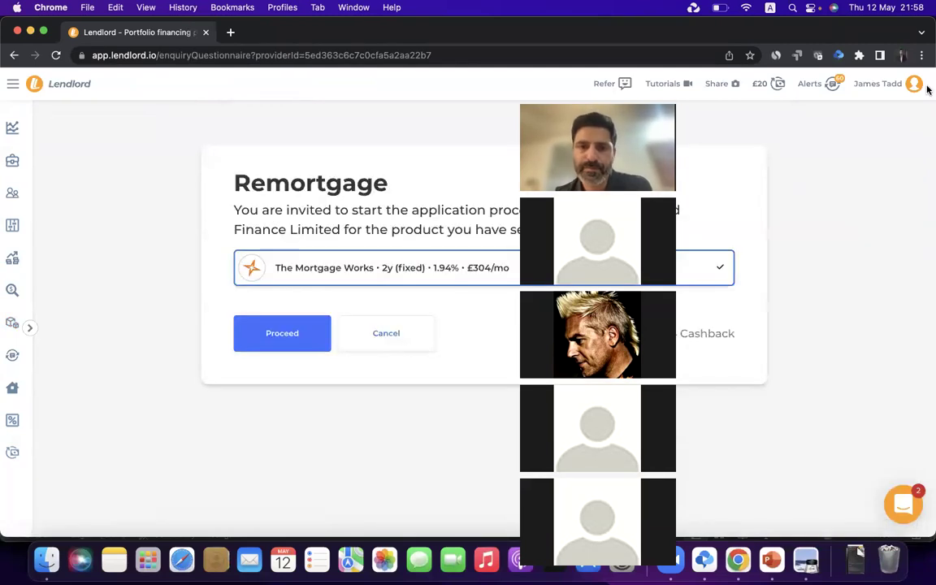
pyautogui.moveTo(673, 99); pyautogui.dragTo(922, 89)
pyautogui.click(276, 326)
# Complete the enquiry details with the property address undecided and request the ESIS illustration
pyautogui.scroll(-5, 377, 326)
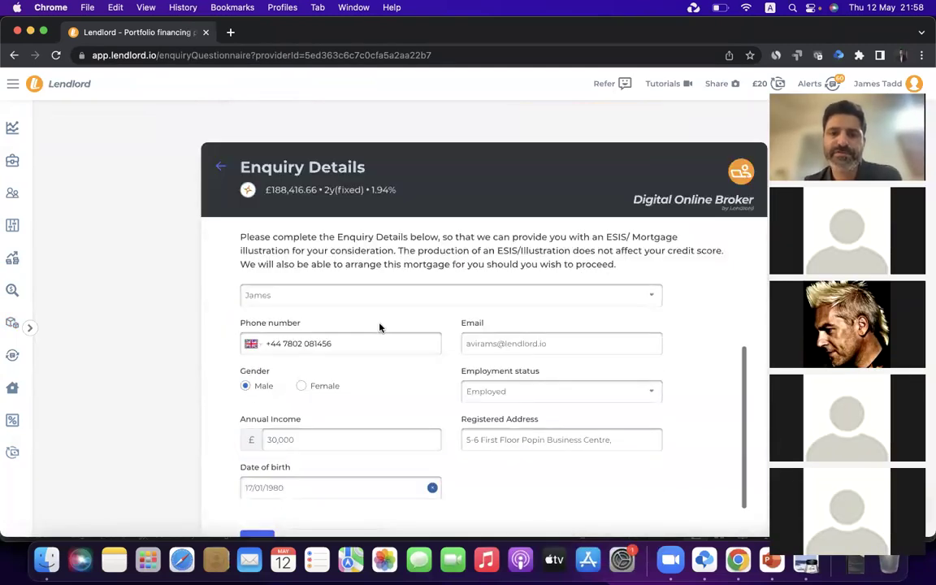
pyautogui.click(257, 502)
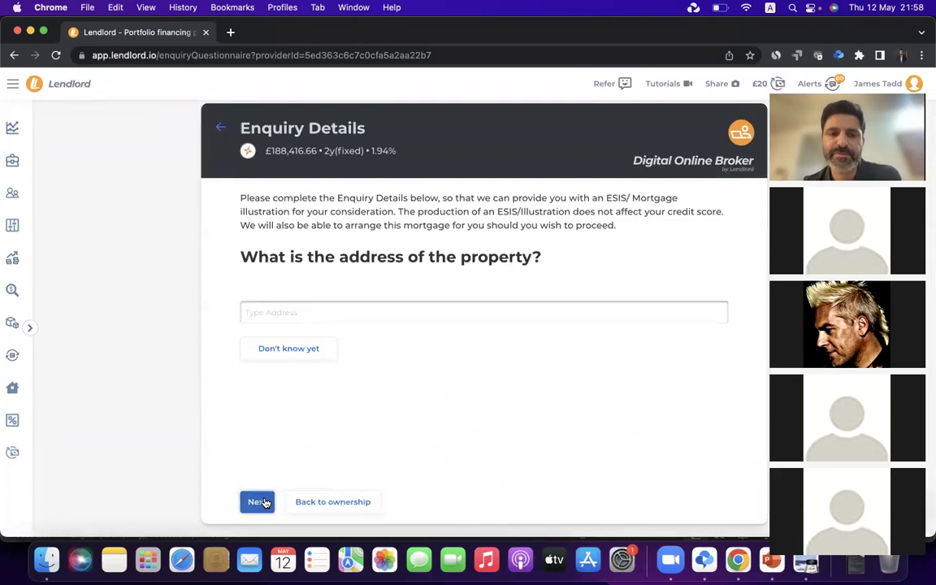
pyautogui.click(256, 502)
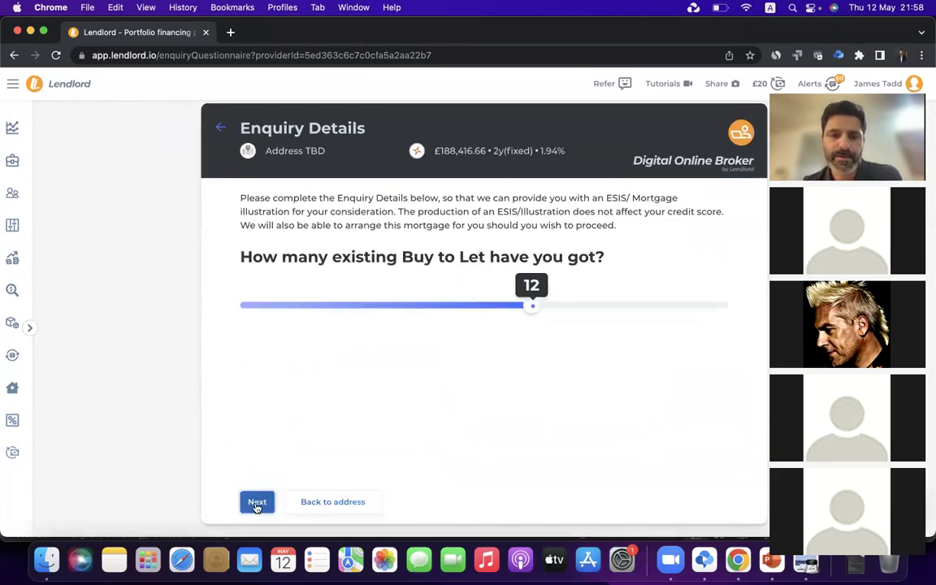
pyautogui.click(257, 501)
pyautogui.click(257, 502)
pyautogui.click(289, 402)
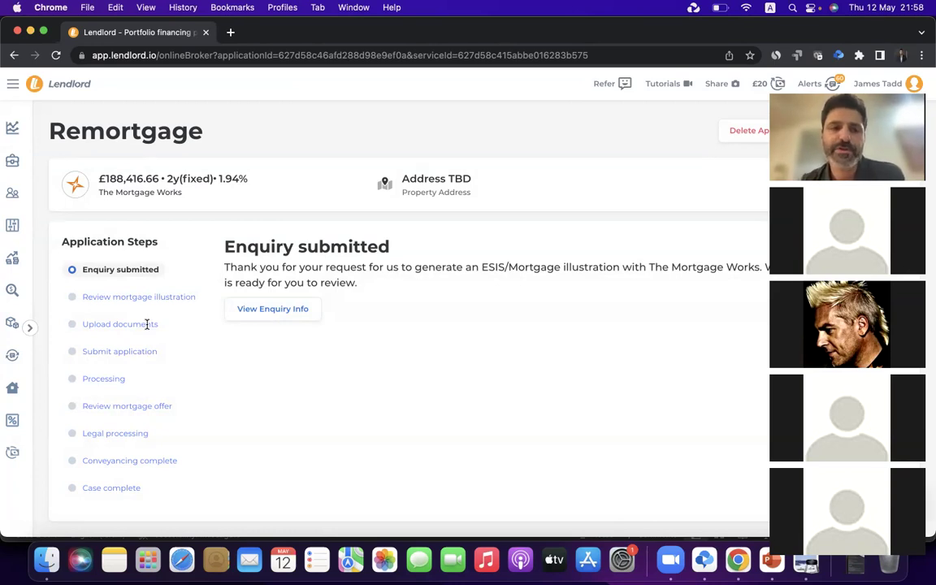
# Highlight and clear text on the submitted enquiry confirmation
pyautogui.tripleClick(147, 324)
pyautogui.click(149, 363)
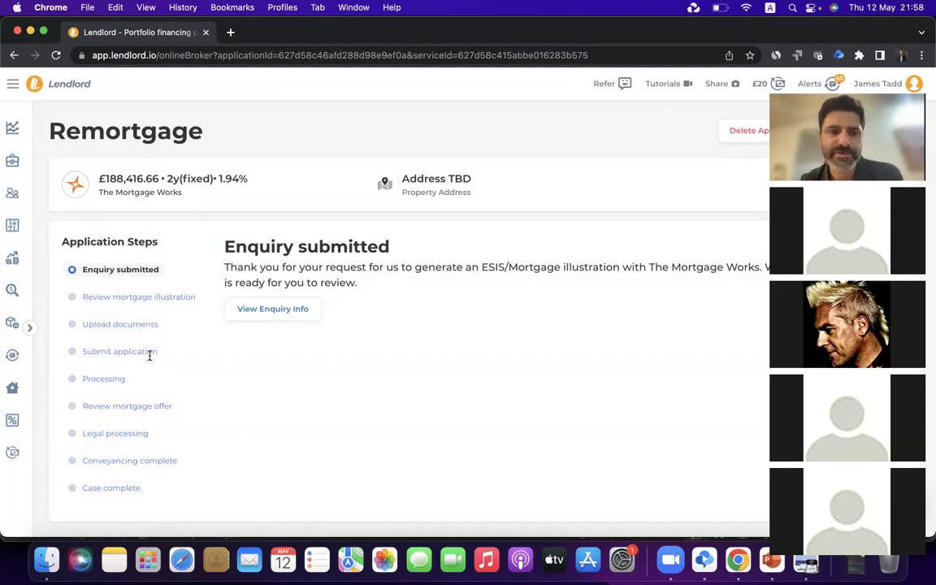
pyautogui.tripleClick(113, 378)
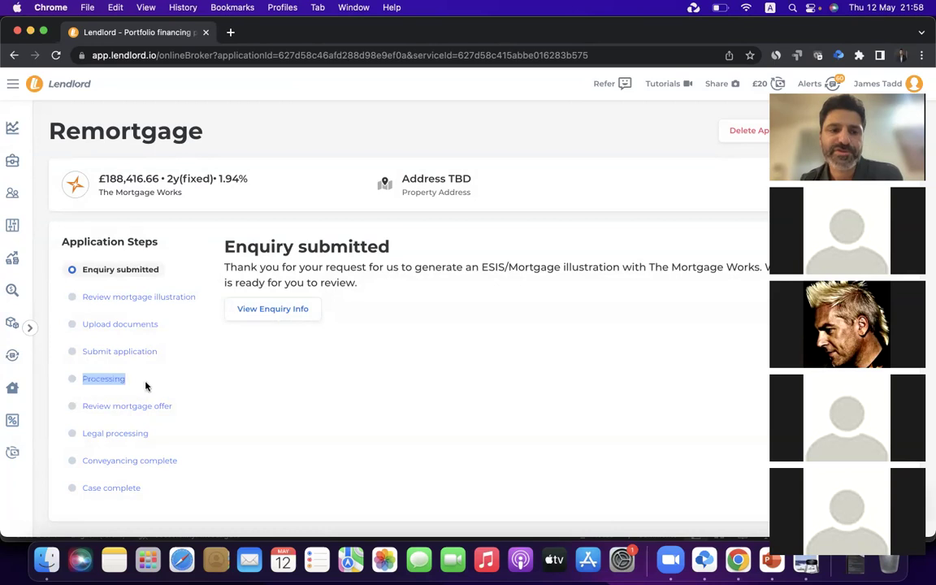
pyautogui.click(213, 392)
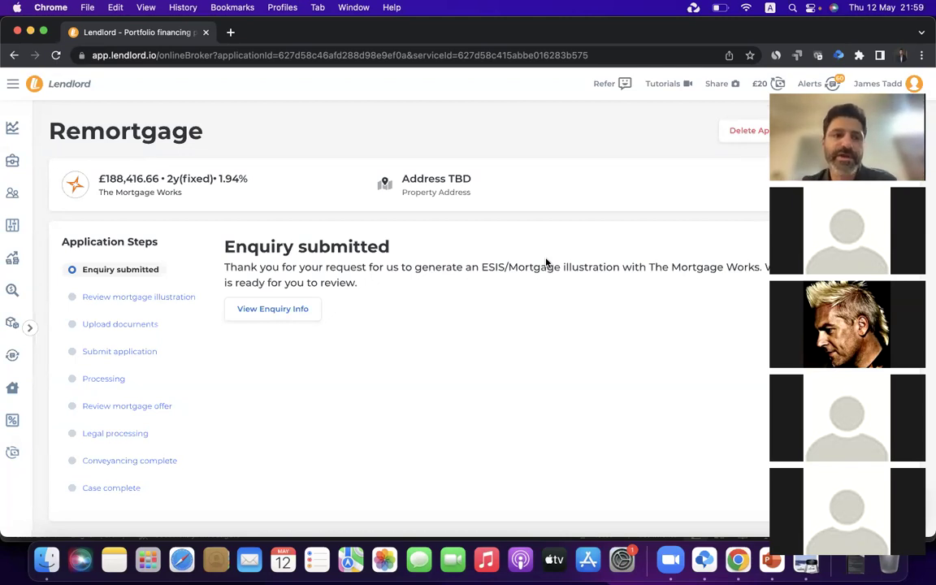
pyautogui.click(12, 289)
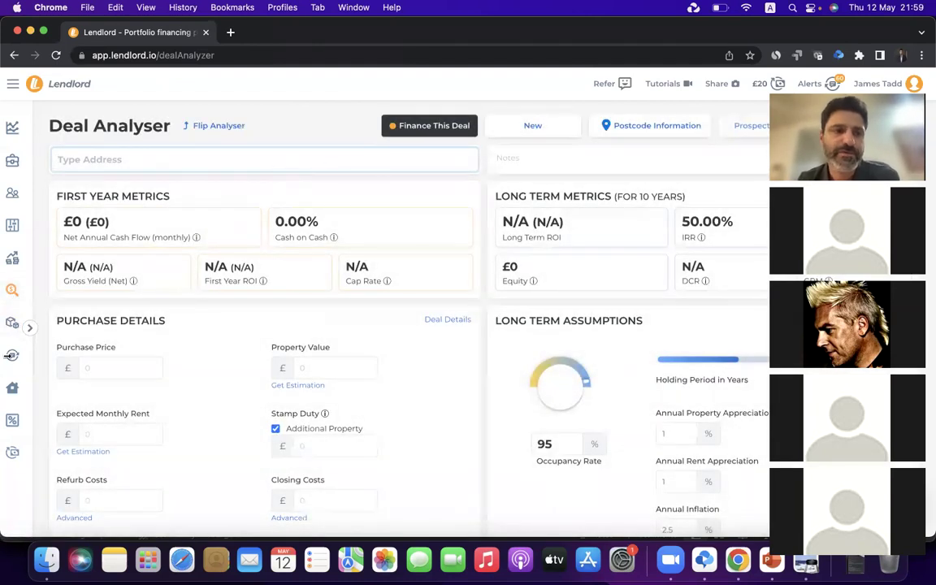
pyautogui.click(12, 387)
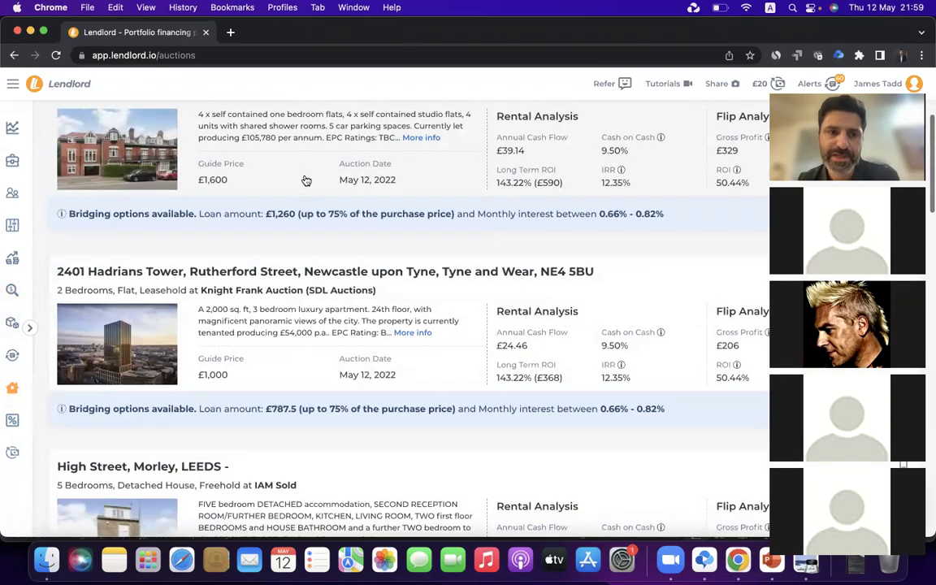
pyautogui.scroll(3, 307, 180)
pyautogui.click(305, 217)
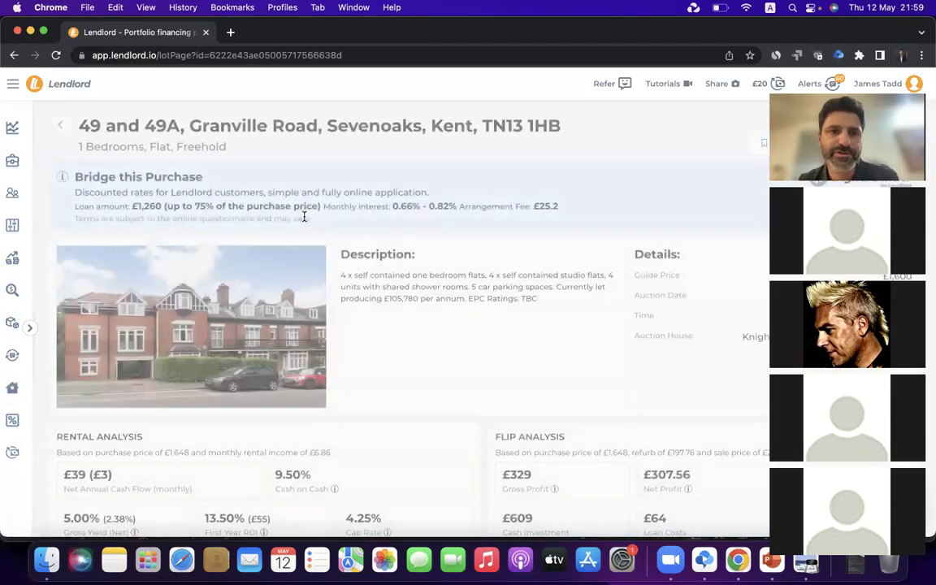
# Adjust the lot's rental analysis and compare its mortgage and bridging finance options
pyautogui.scroll(-2, 276, 268)
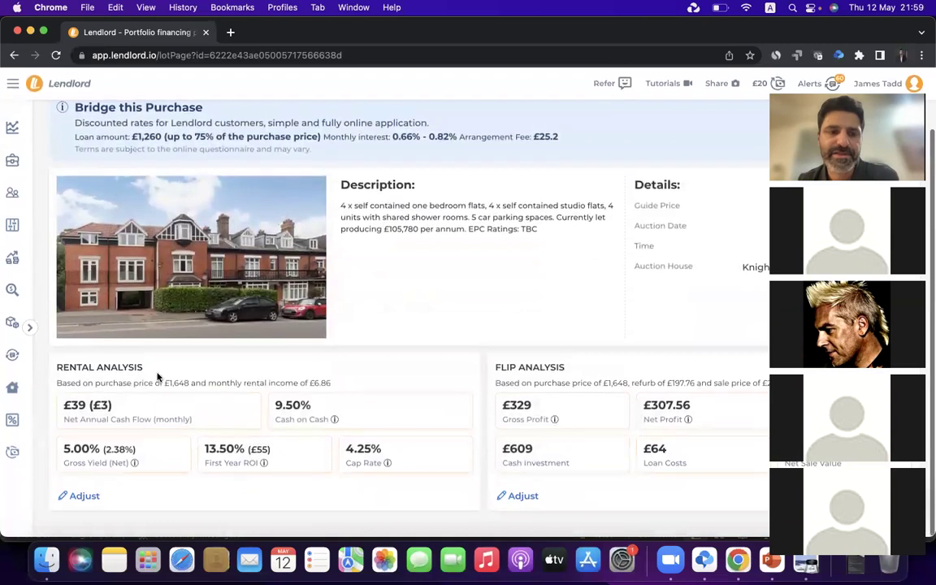
pyautogui.click(89, 495)
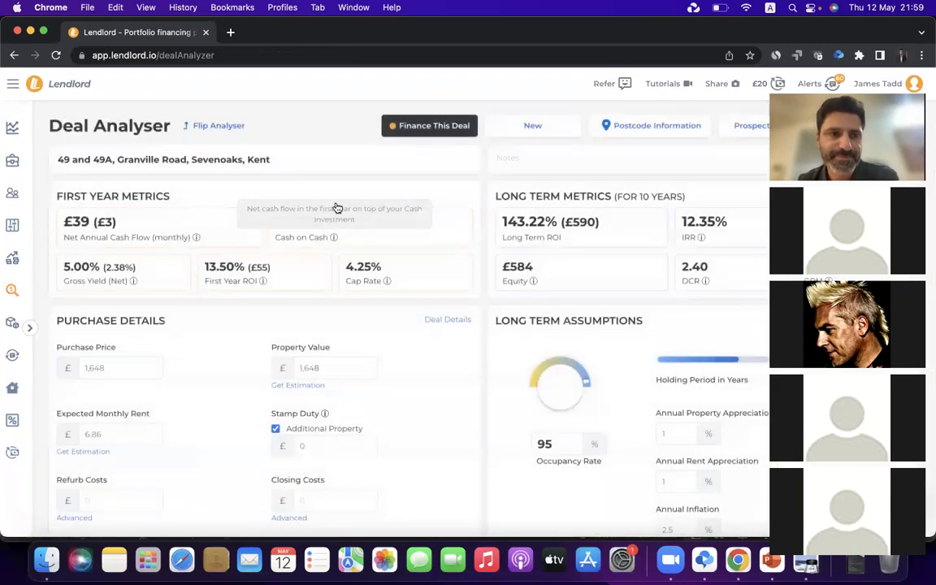
pyautogui.click(333, 156)
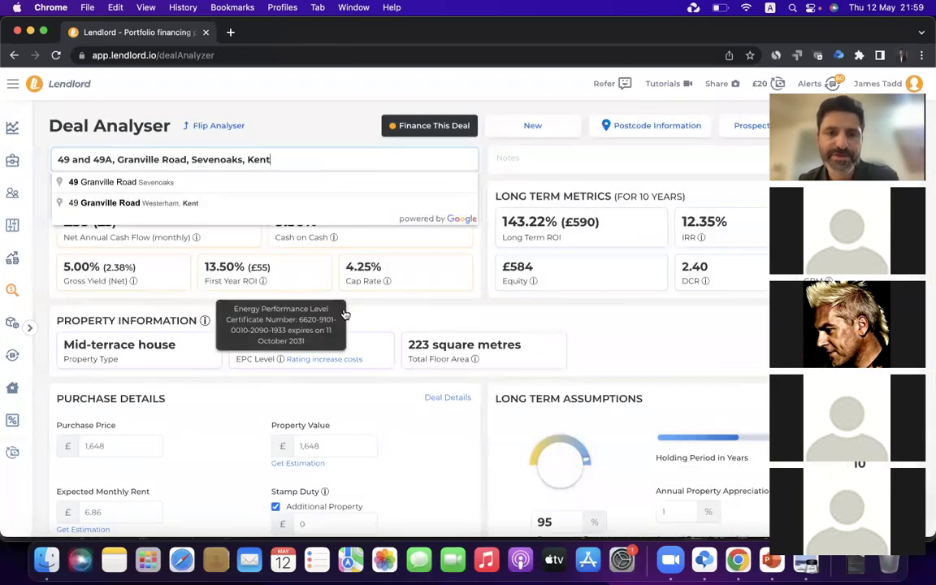
pyautogui.click(439, 134)
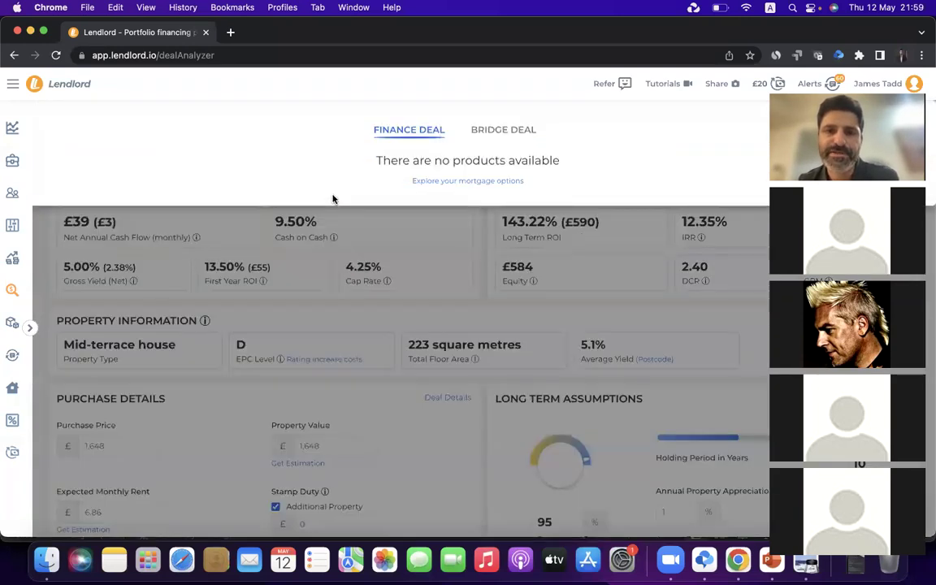
pyautogui.click(498, 131)
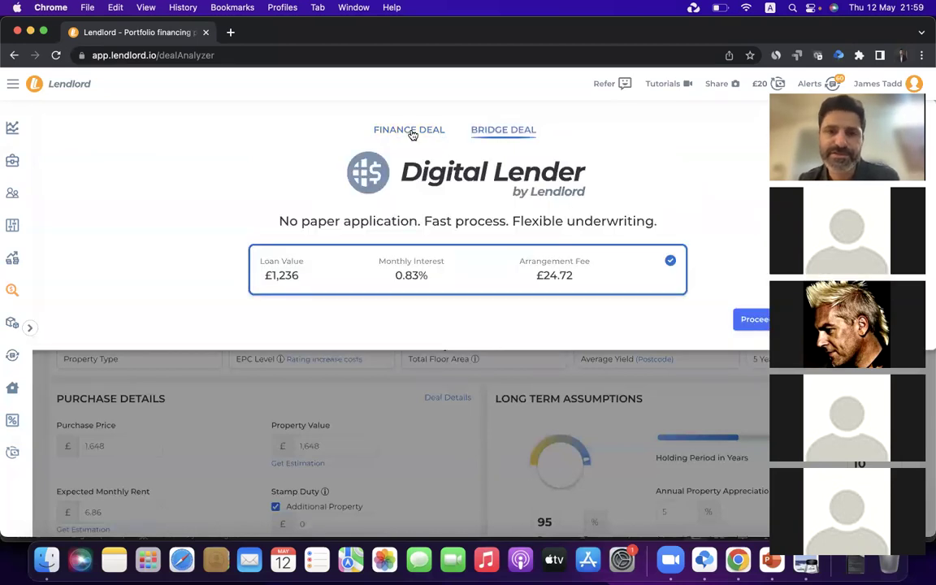
pyautogui.click(410, 136)
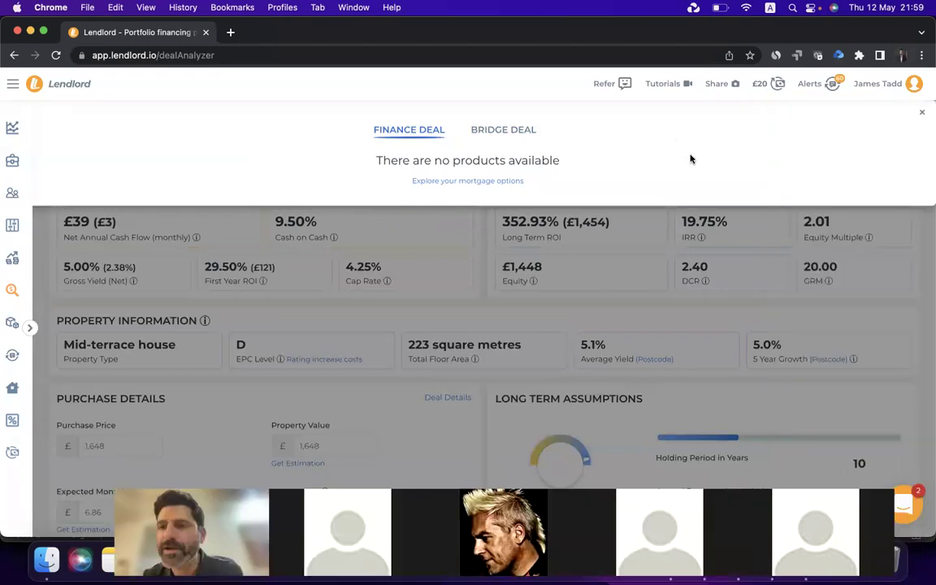
pyautogui.click(925, 114)
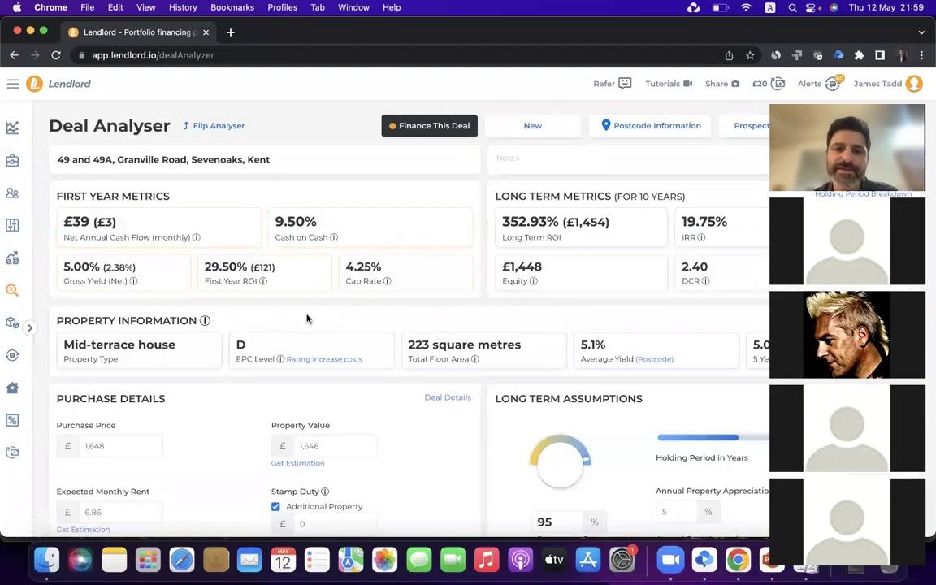
# Browse the Remortgage cards under Insights > Increase Profit, then go back to the dashboard
pyautogui.click(13, 357)
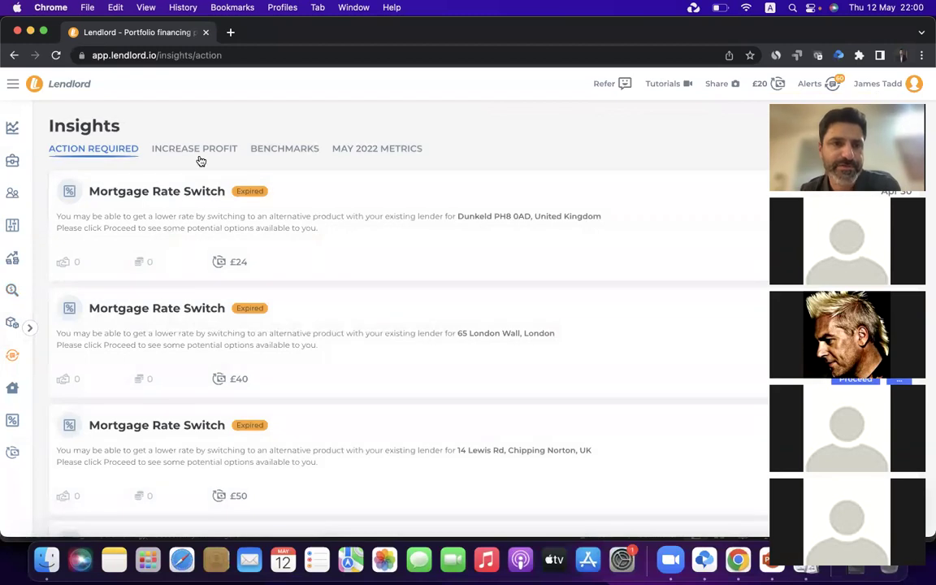
pyautogui.click(218, 149)
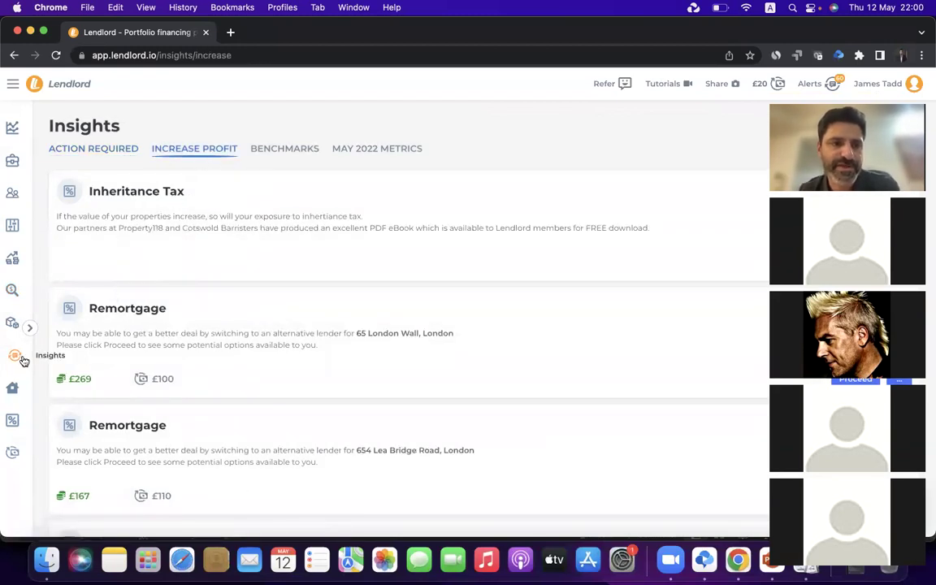
pyautogui.scroll(-4, 215, 246)
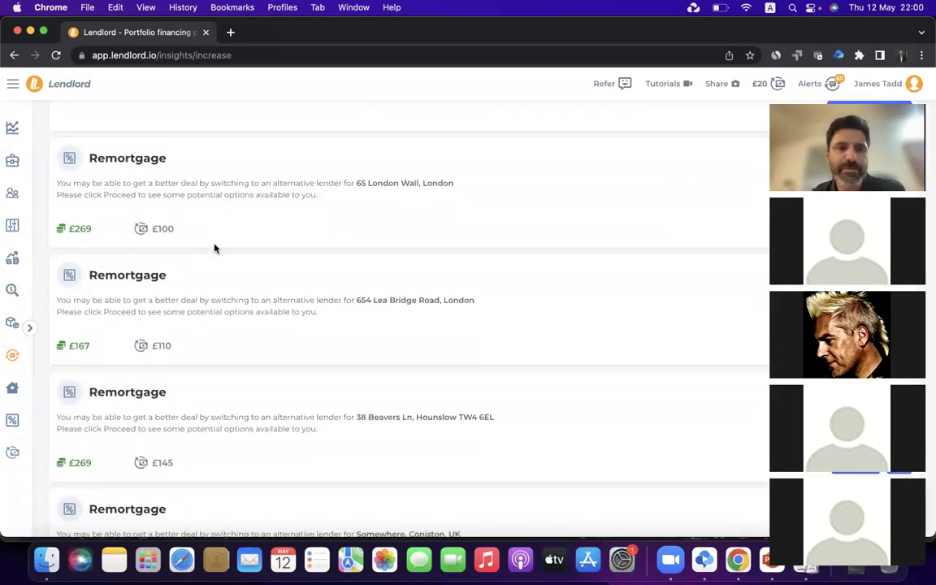
pyautogui.scroll(-3, 171, 173)
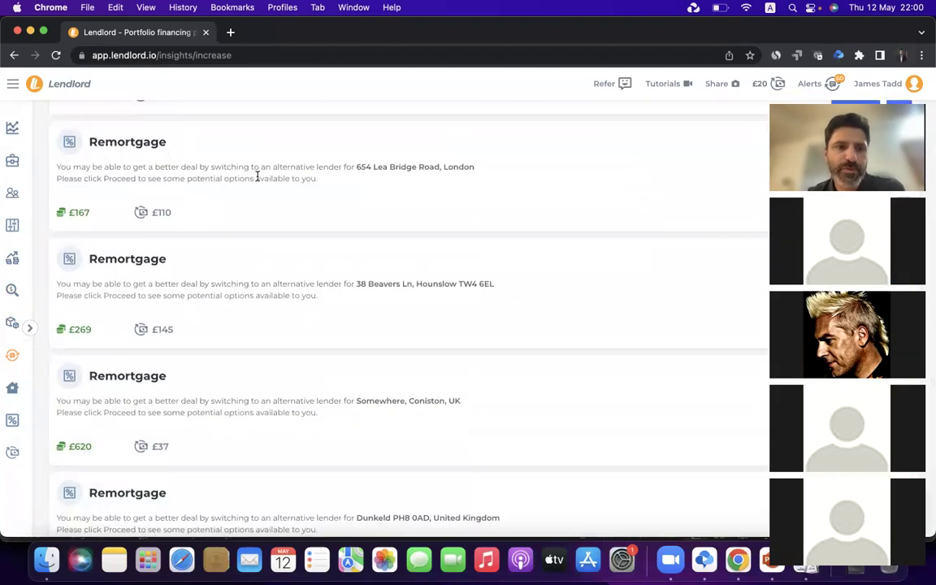
pyautogui.scroll(-2, 256, 177)
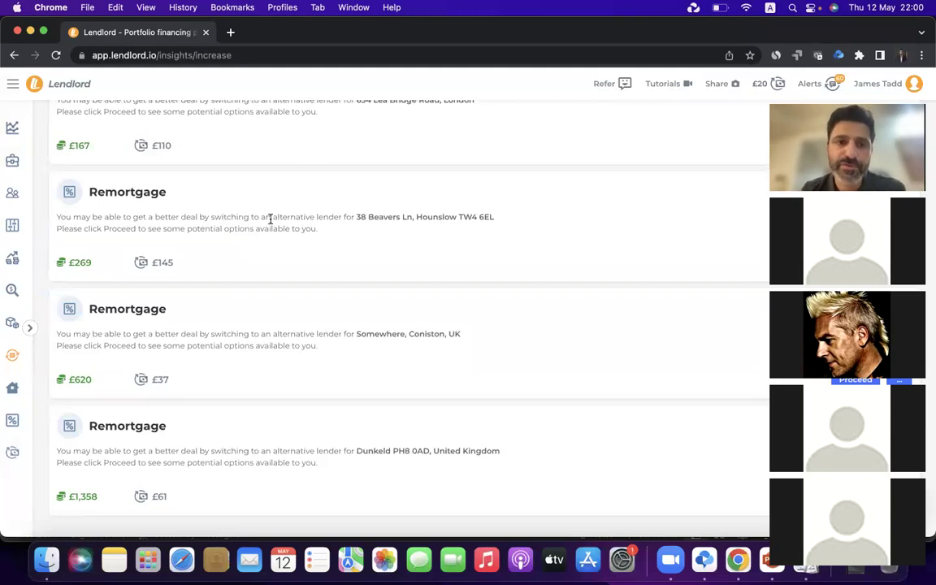
pyautogui.click(13, 128)
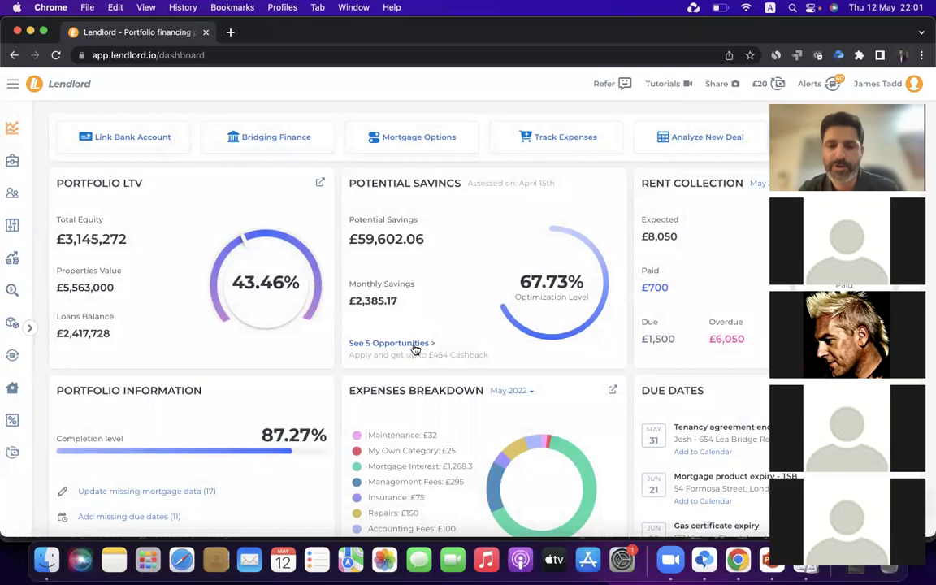
pyautogui.click(415, 348)
pyautogui.scroll(-10, 200, 263)
pyautogui.scroll(10, 201, 264)
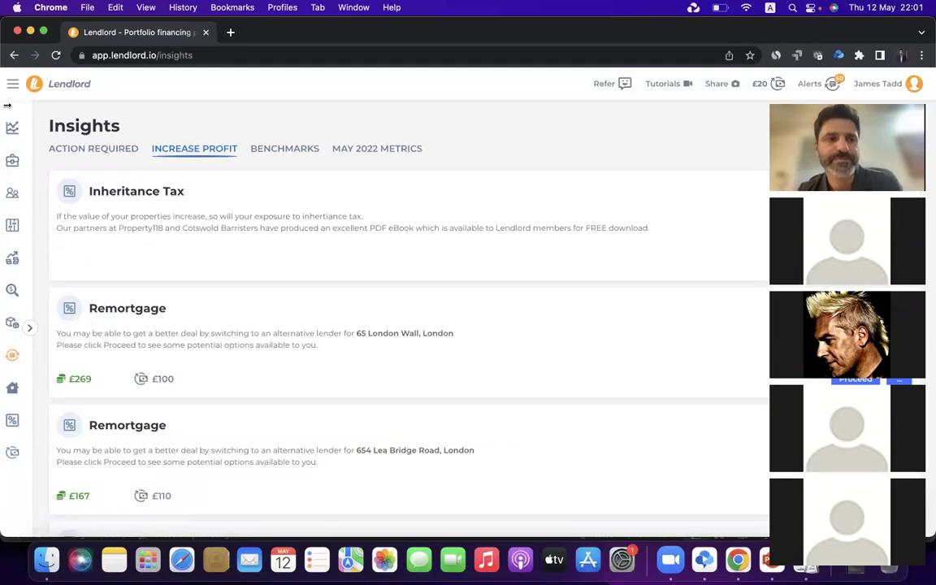
pyautogui.click(115, 126)
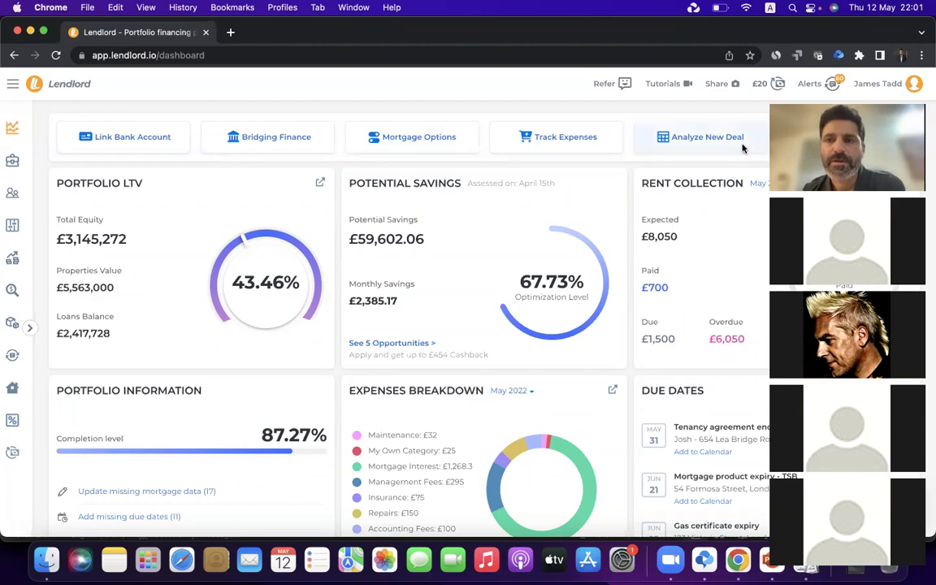
pyautogui.moveTo(779, 114); pyautogui.dragTo(538, 83)
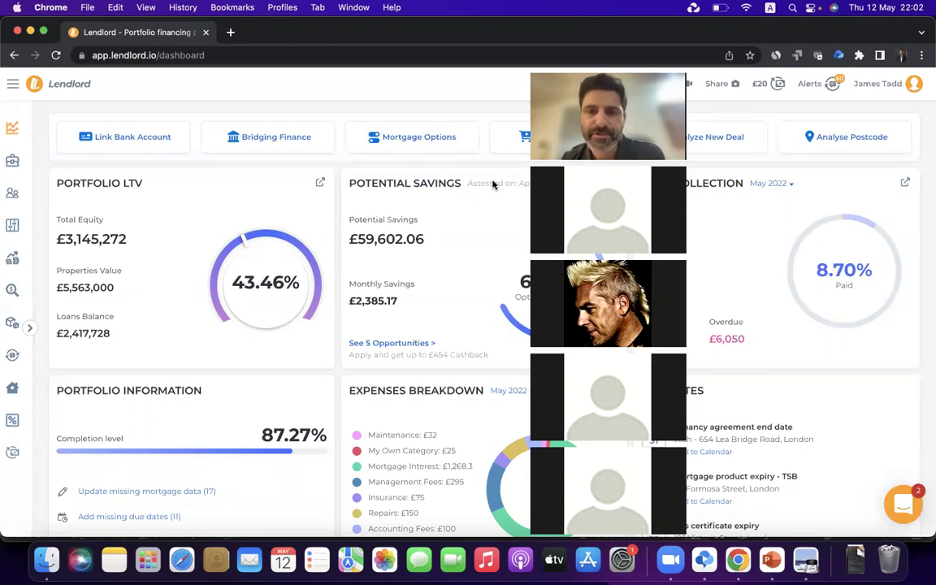
pyautogui.scroll(-5, 392, 265)
pyautogui.scroll(5, 393, 264)
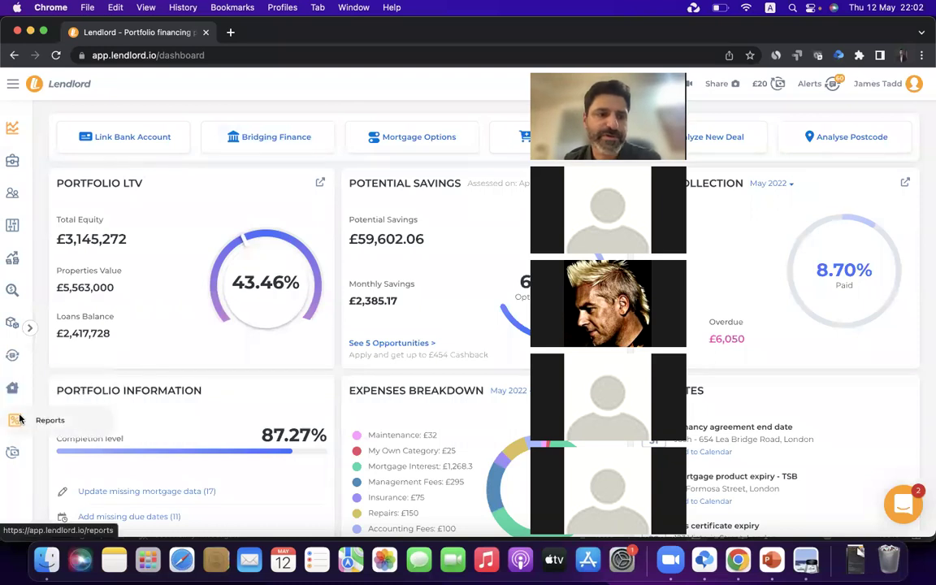
# Open My Portfolio showing 15 properties worth £5,563,000, and glance at the Add options
pyautogui.click(14, 292)
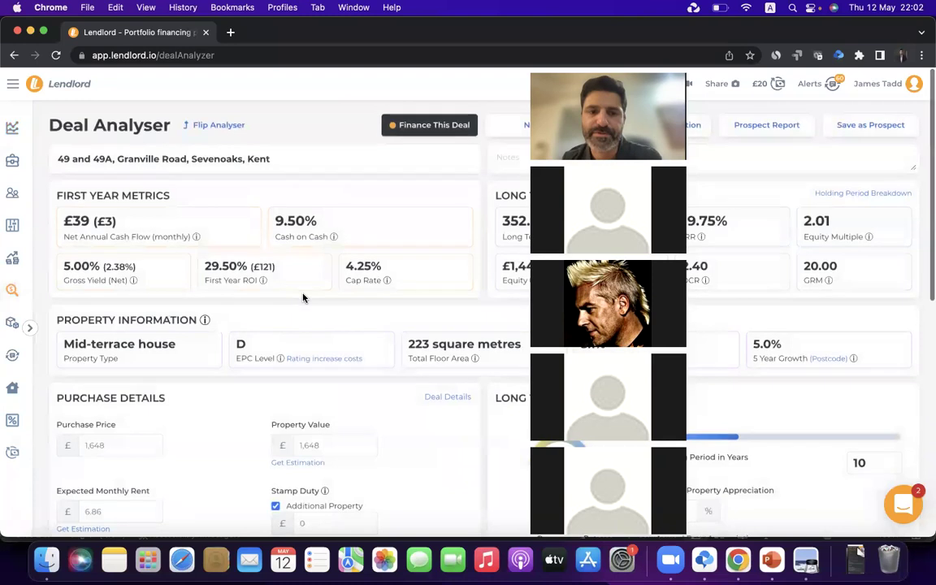
pyautogui.scroll(-5, 303, 294)
pyautogui.scroll(2, 302, 294)
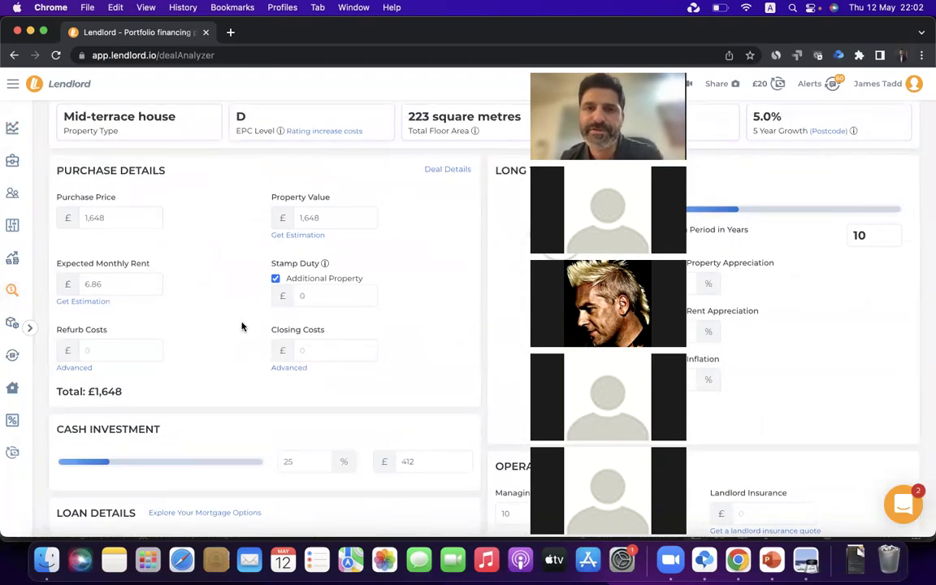
pyautogui.scroll(5, 241, 327)
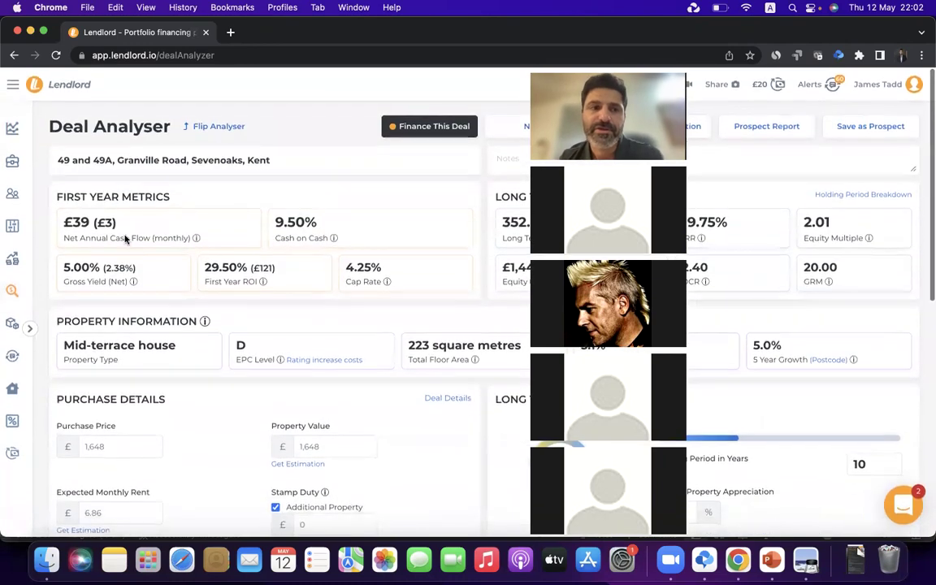
pyautogui.click(14, 166)
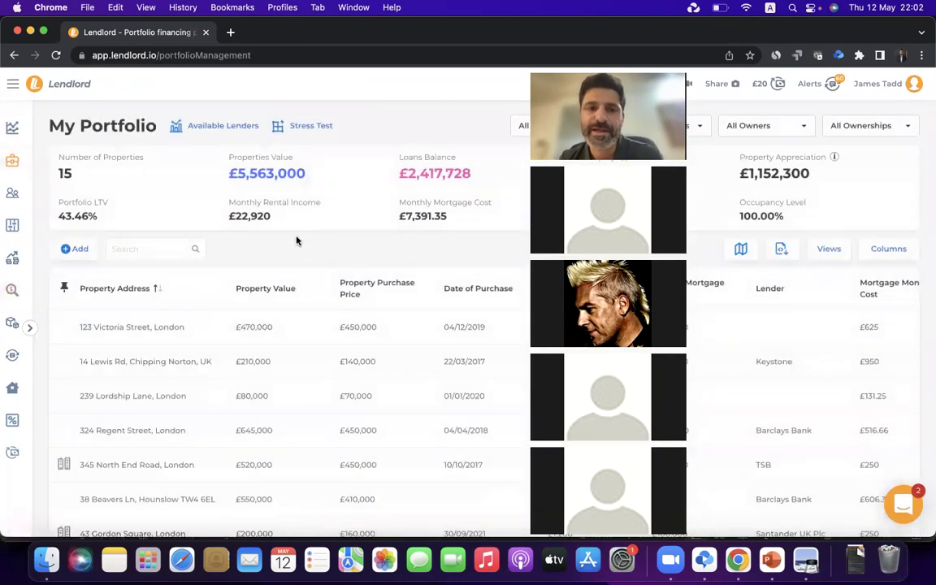
pyautogui.scroll(-5, 297, 240)
pyautogui.scroll(5, 330, 201)
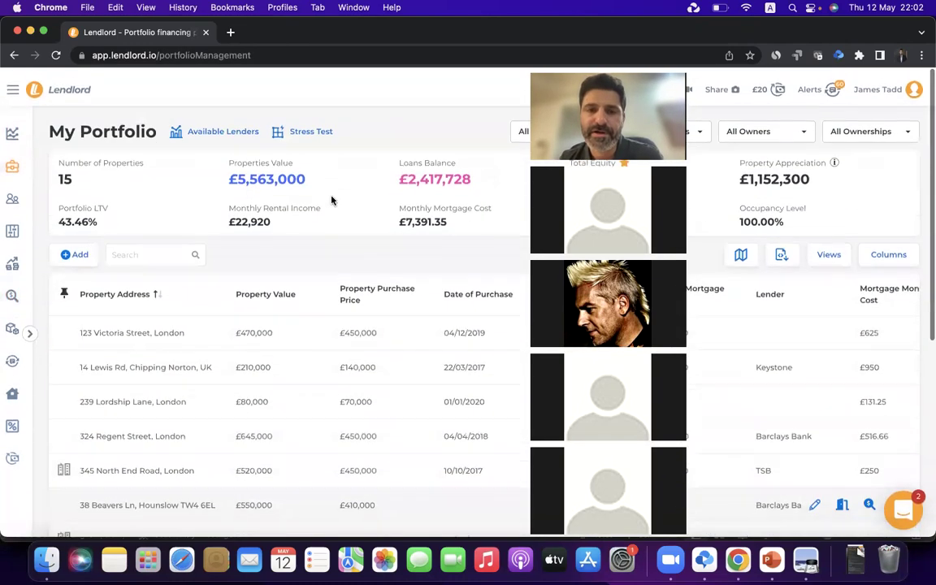
pyautogui.click(84, 251)
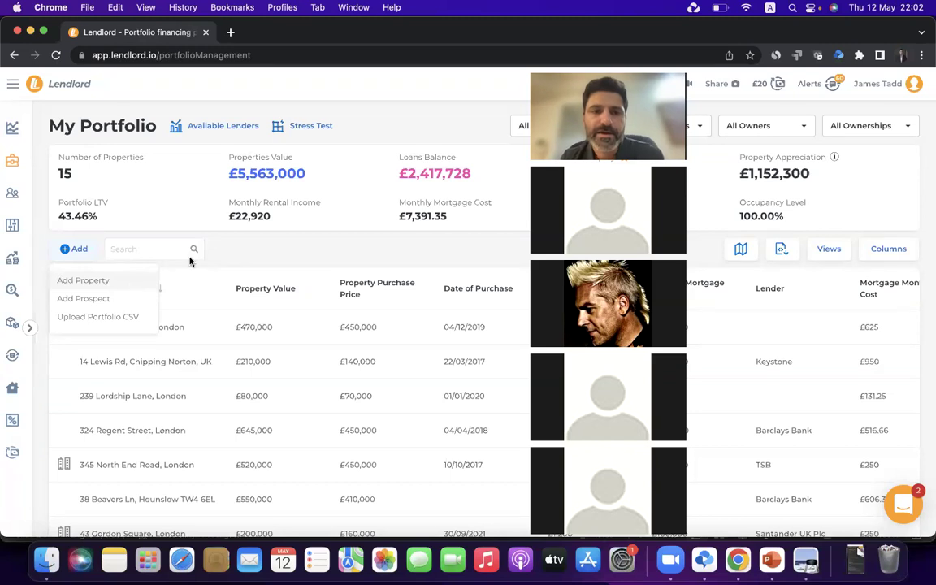
pyautogui.click(286, 243)
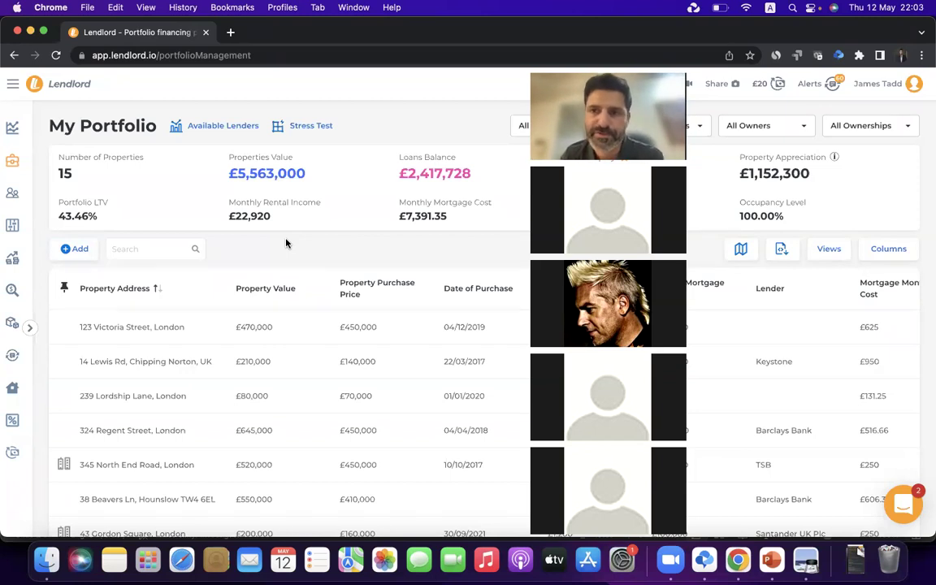
# Set the account currency to United States dollar - USD and check the dashboard's dollar figures
pyautogui.click(912, 86)
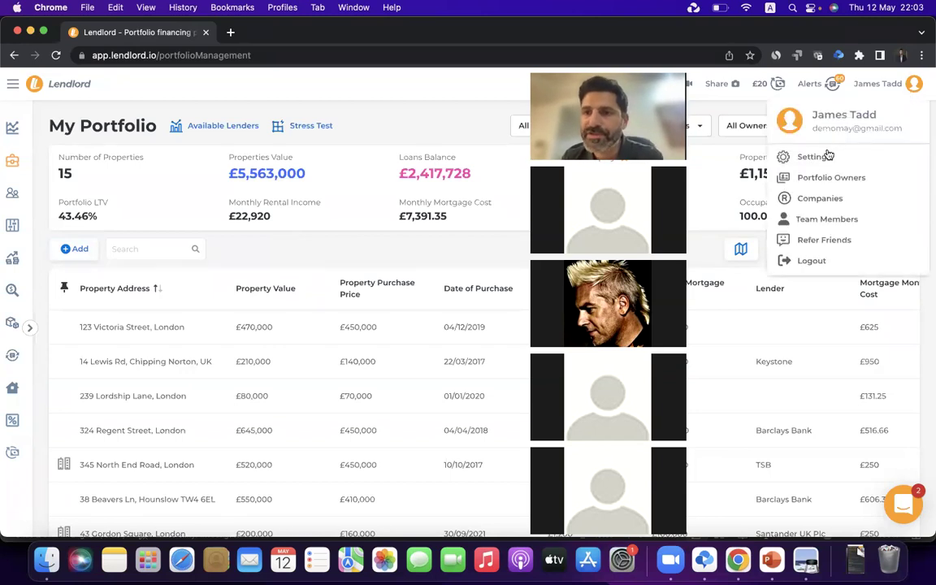
pyautogui.click(813, 156)
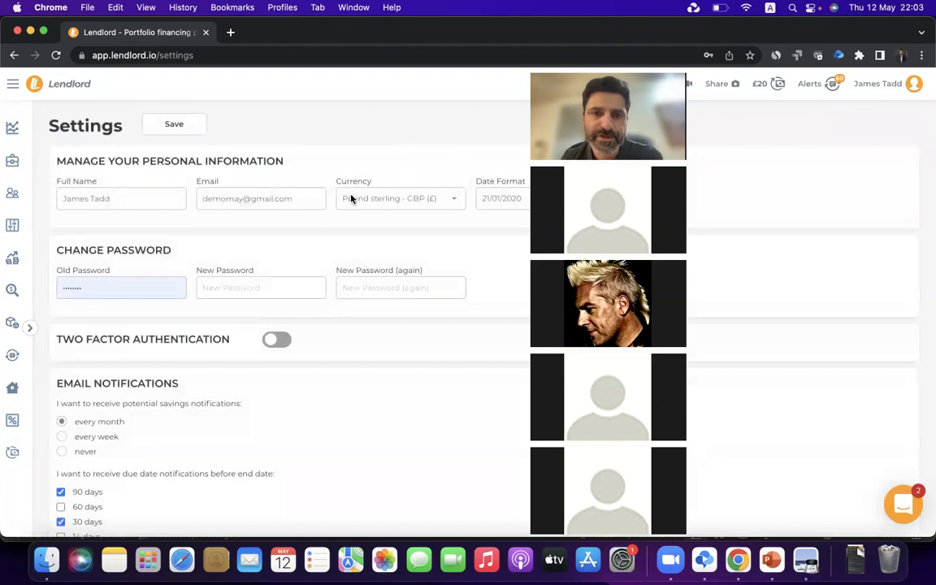
pyautogui.click(365, 199)
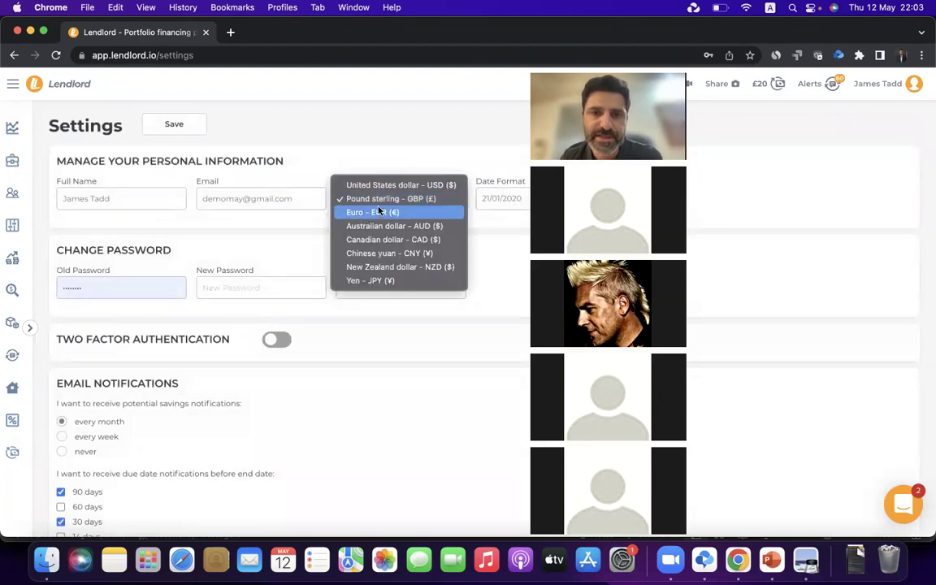
pyautogui.click(406, 184)
pyautogui.click(174, 125)
pyautogui.click(18, 126)
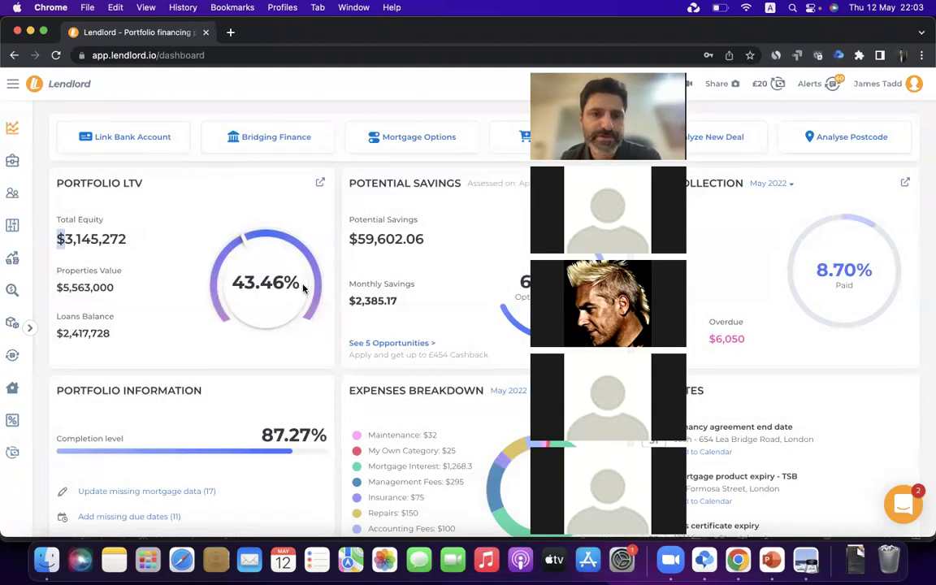
pyautogui.moveTo(340, 241); pyautogui.dragTo(359, 236)
# Save Pound sterling - GBP as the account currency and return to the dashboard
pyautogui.click(358, 237)
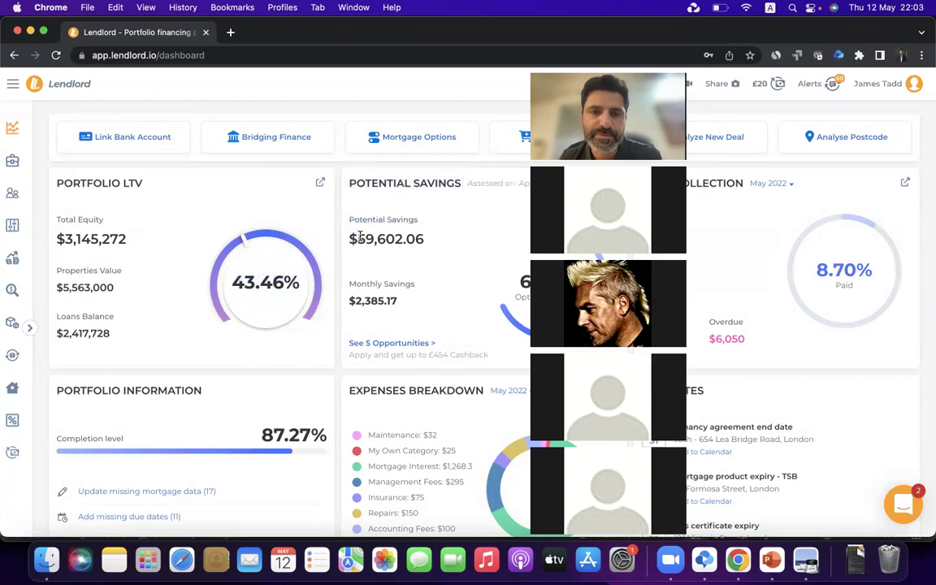
pyautogui.click(913, 85)
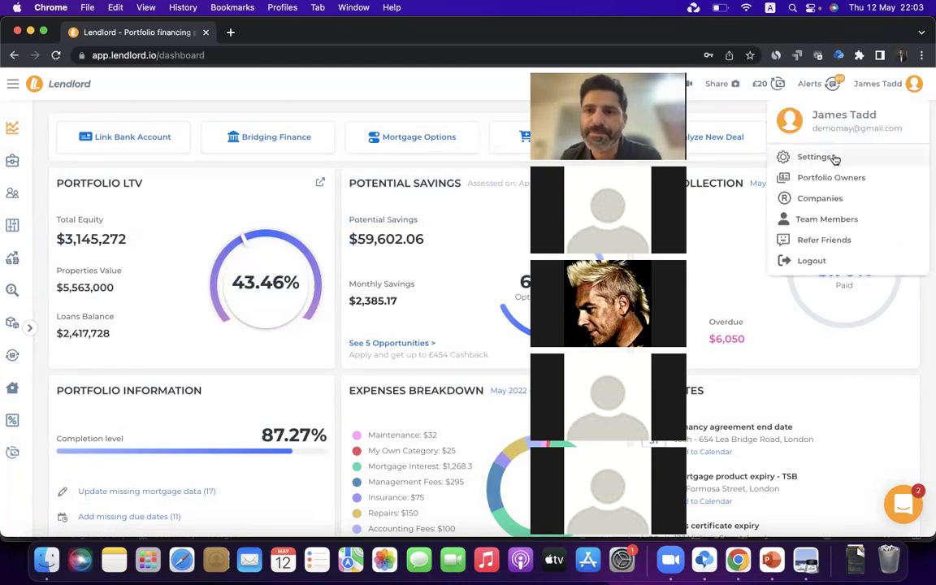
pyautogui.click(833, 157)
pyautogui.click(375, 199)
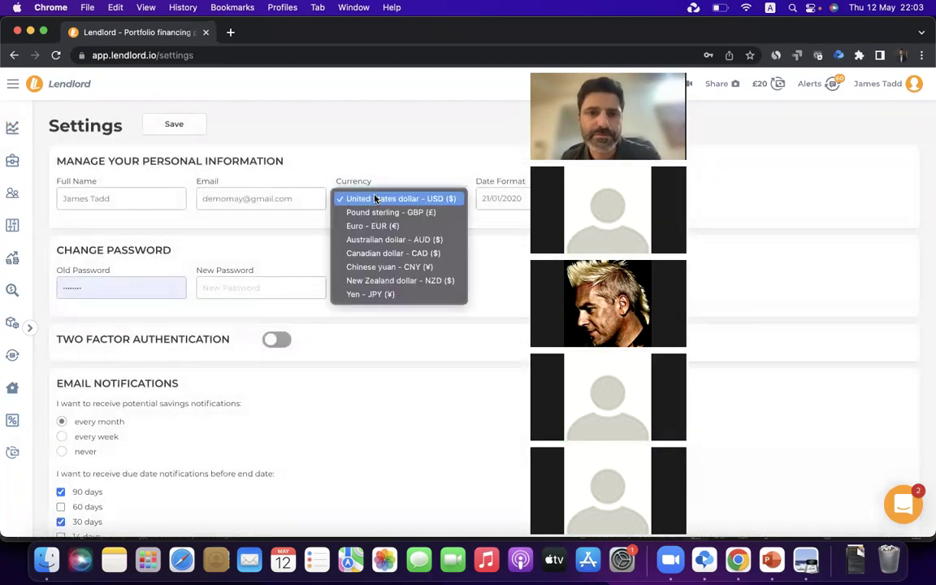
pyautogui.click(365, 214)
pyautogui.click(193, 128)
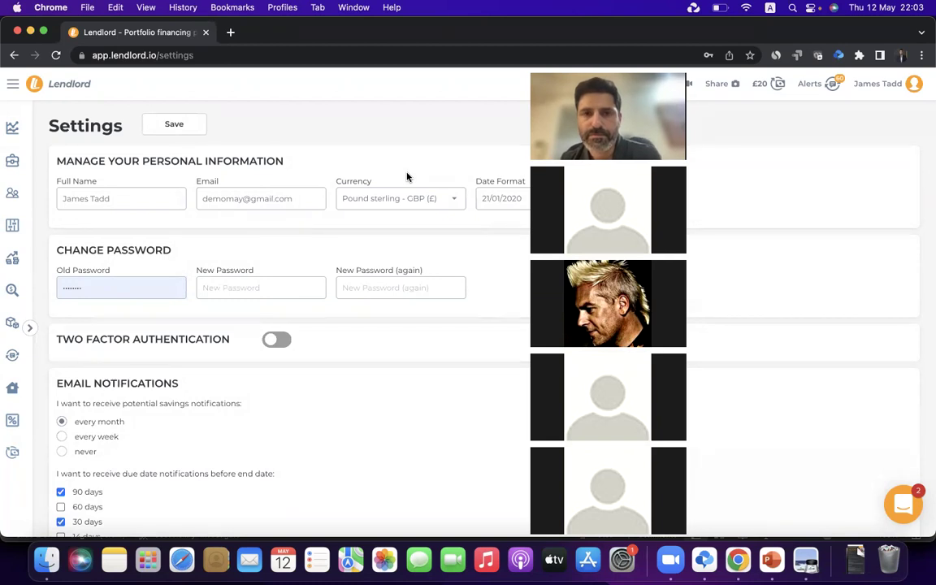
pyautogui.click(16, 126)
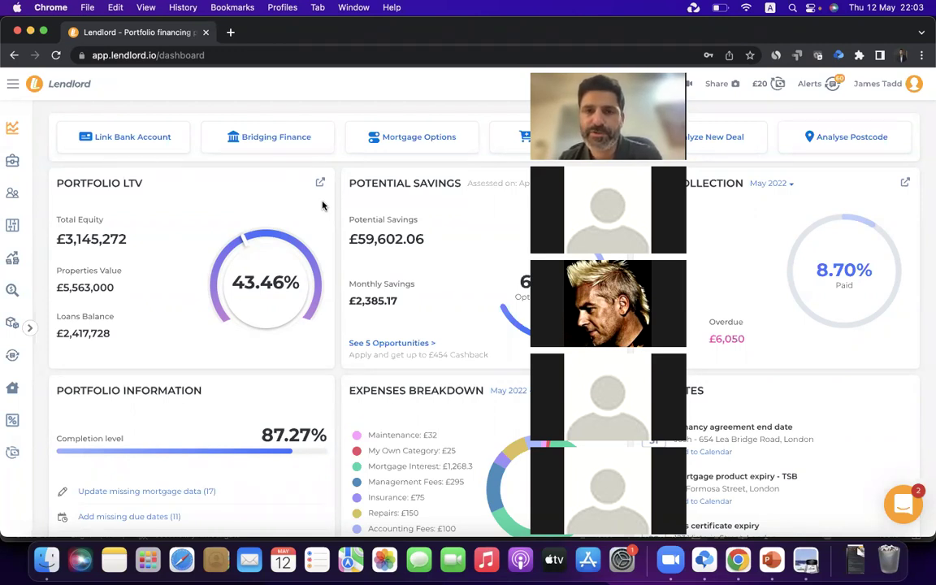
# Start a new transaction in Transactions dated 04/05/2022
pyautogui.click(15, 230)
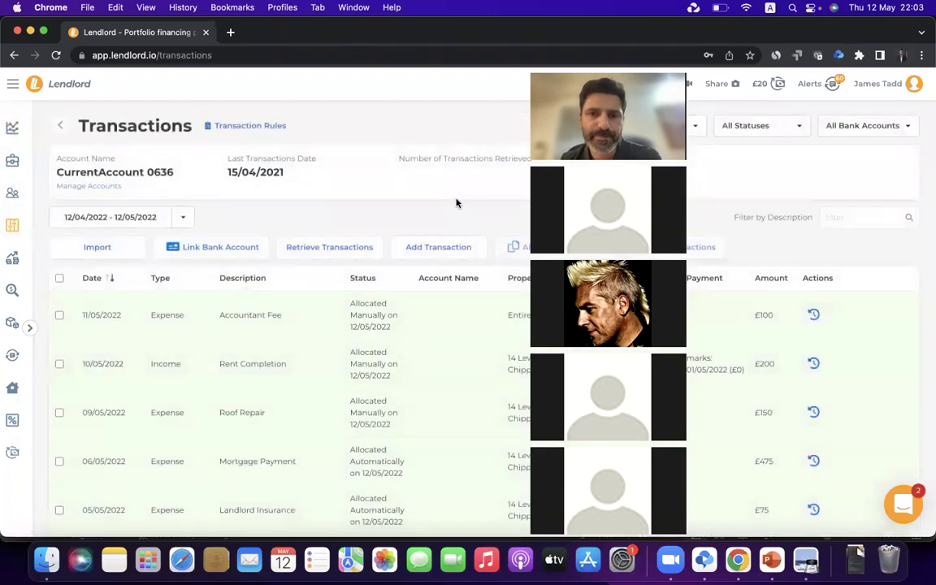
pyautogui.moveTo(640, 71); pyautogui.dragTo(866, 16)
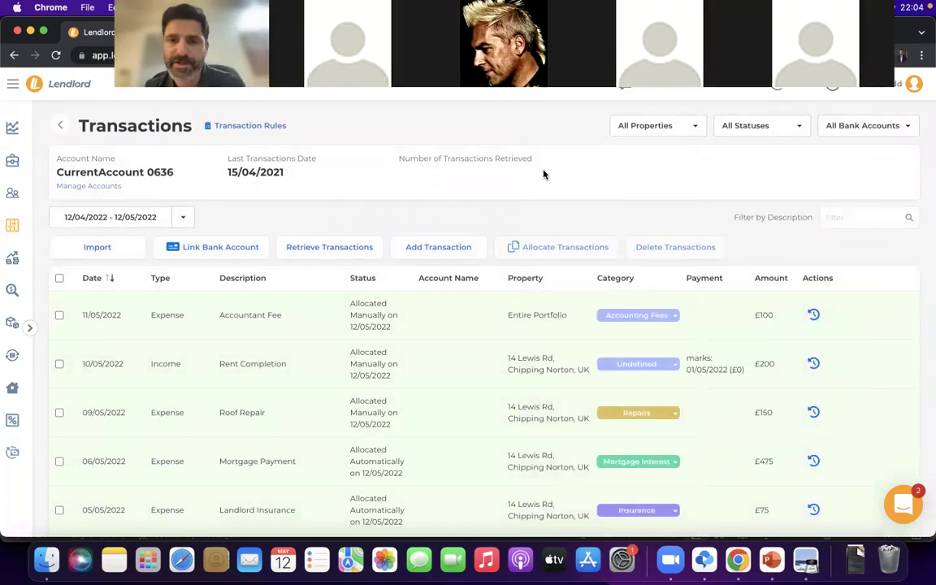
pyautogui.moveTo(106, 88); pyautogui.dragTo(107, 162)
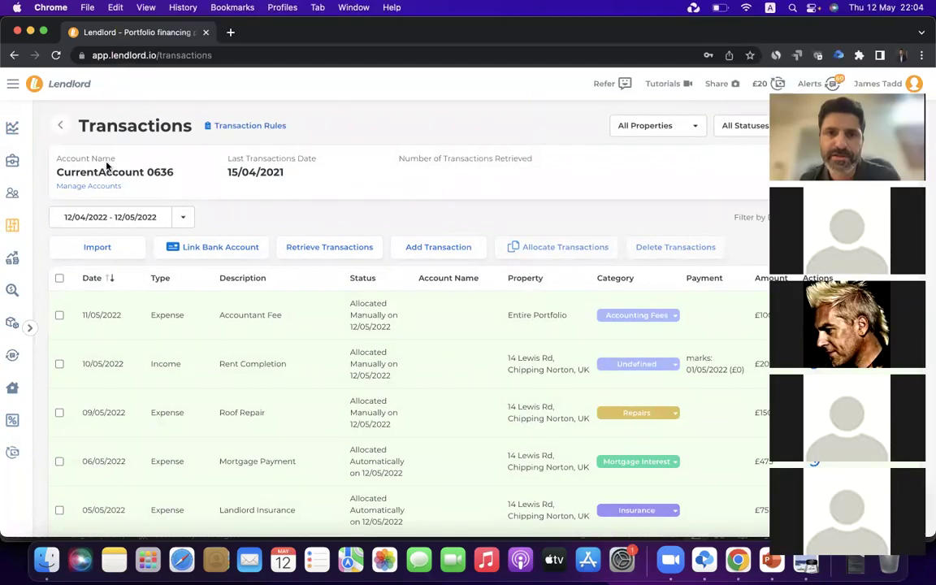
pyautogui.click(443, 255)
pyautogui.click(367, 216)
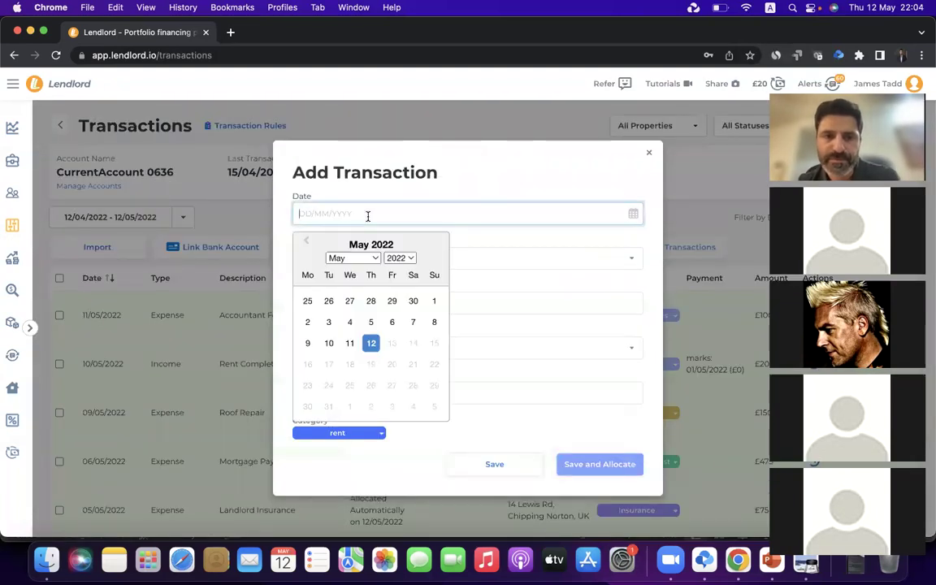
pyautogui.click(349, 322)
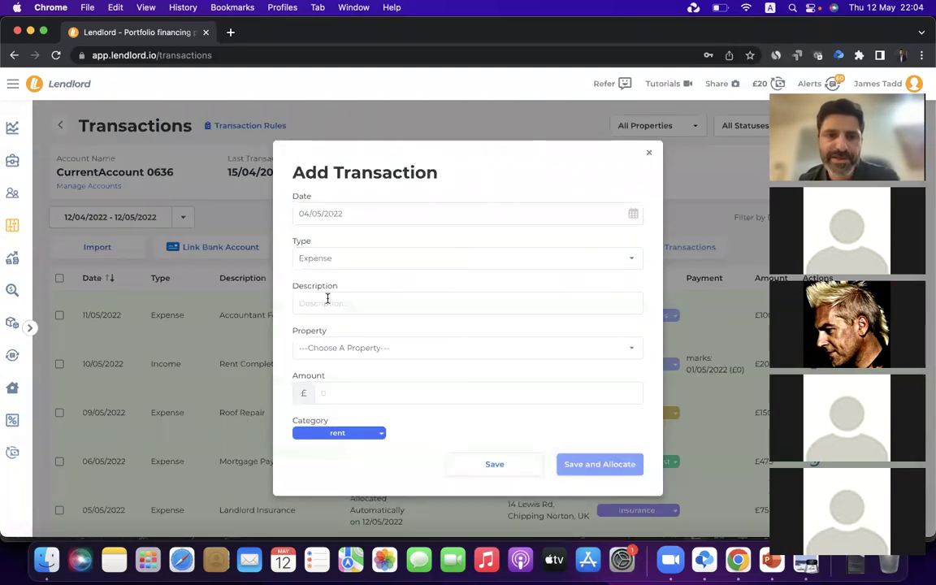
# Describe the transaction as 'Valuation Fees' and assign it to the Entire Portfolio
pyautogui.click(328, 300)
pyautogui.write('Legal ')
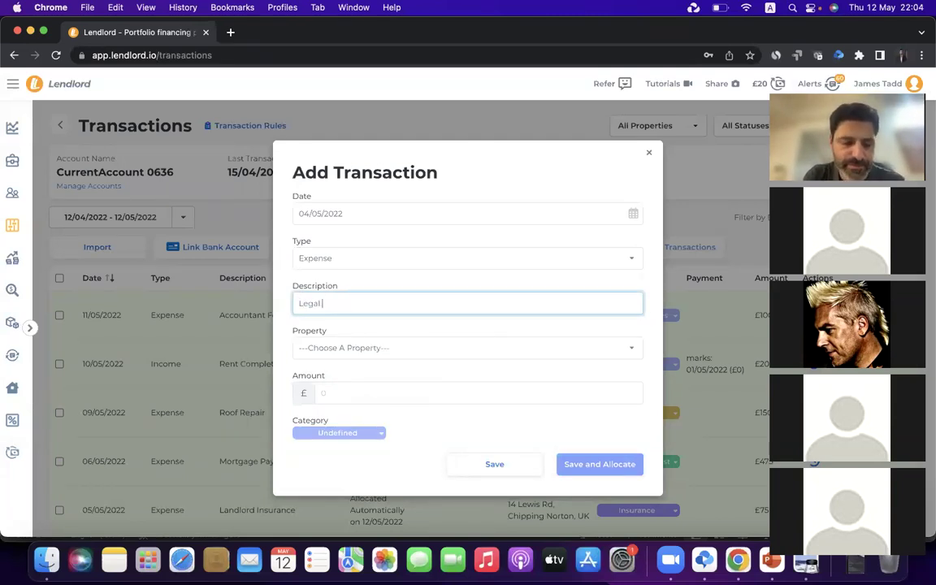
pyautogui.write('Fees')
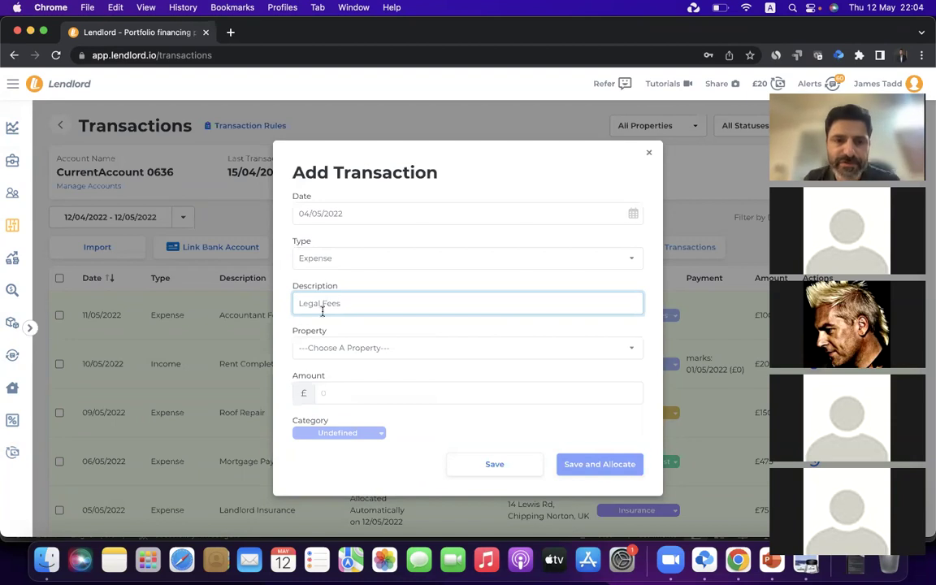
pyautogui.doubleClick(305, 305)
pyautogui.write('Valu')
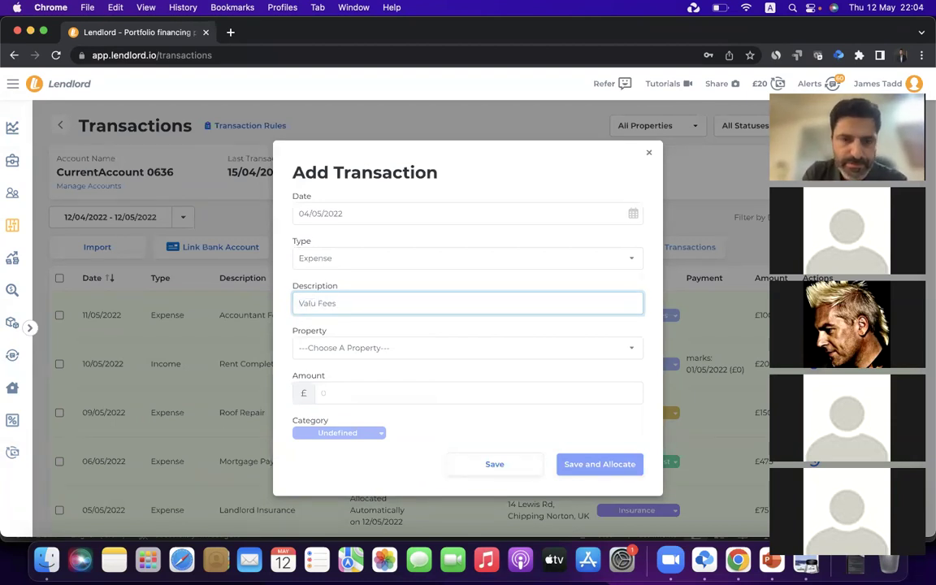
pyautogui.write('ation')
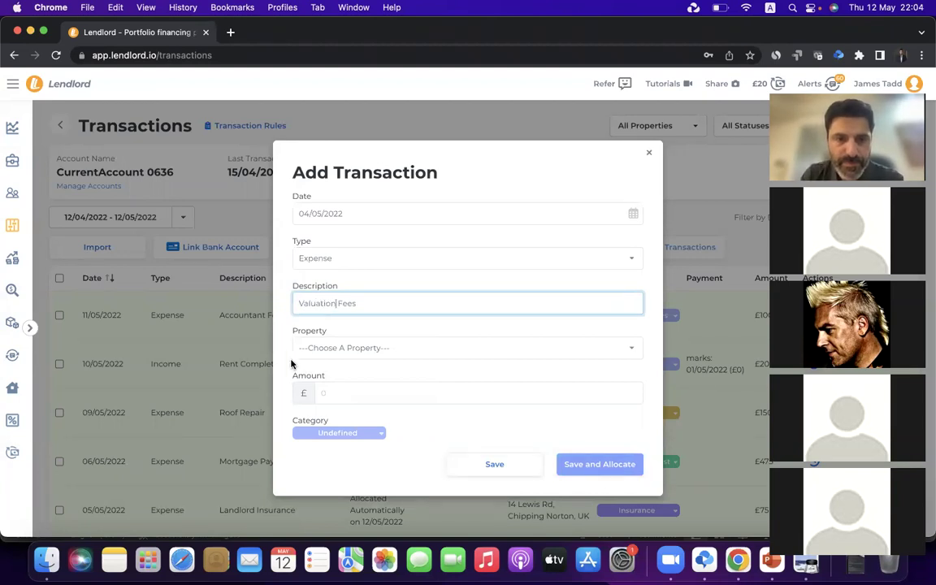
pyautogui.click(347, 347)
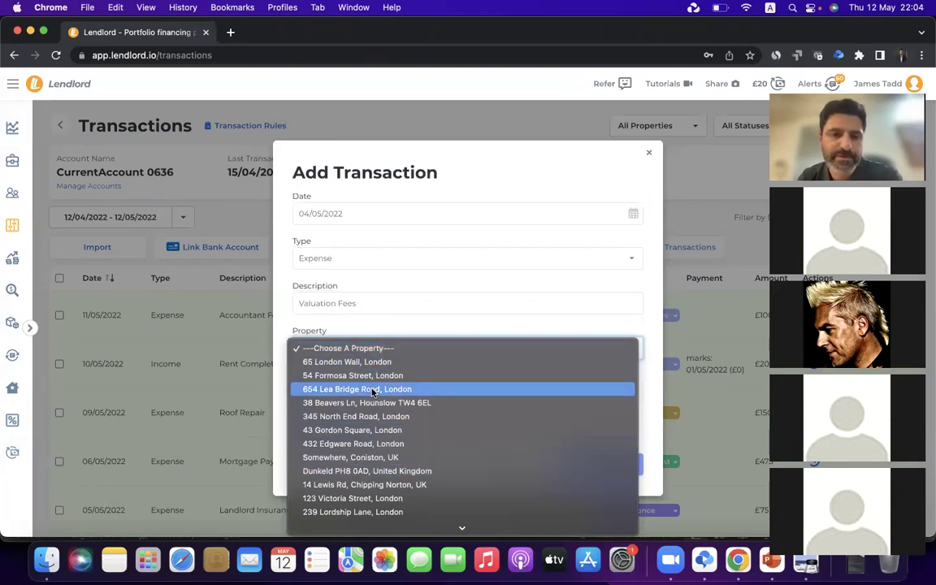
pyautogui.scroll(-3, 358, 390)
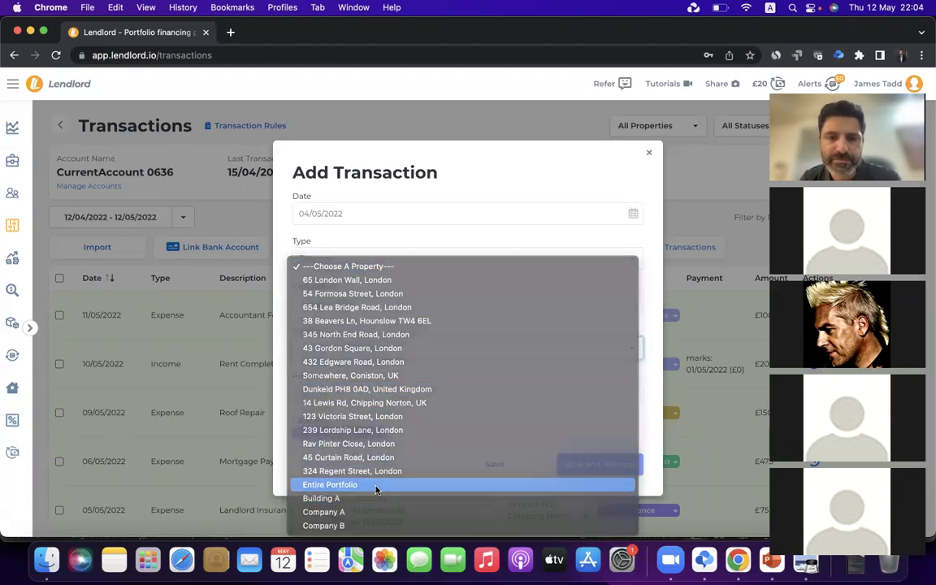
pyautogui.click(376, 488)
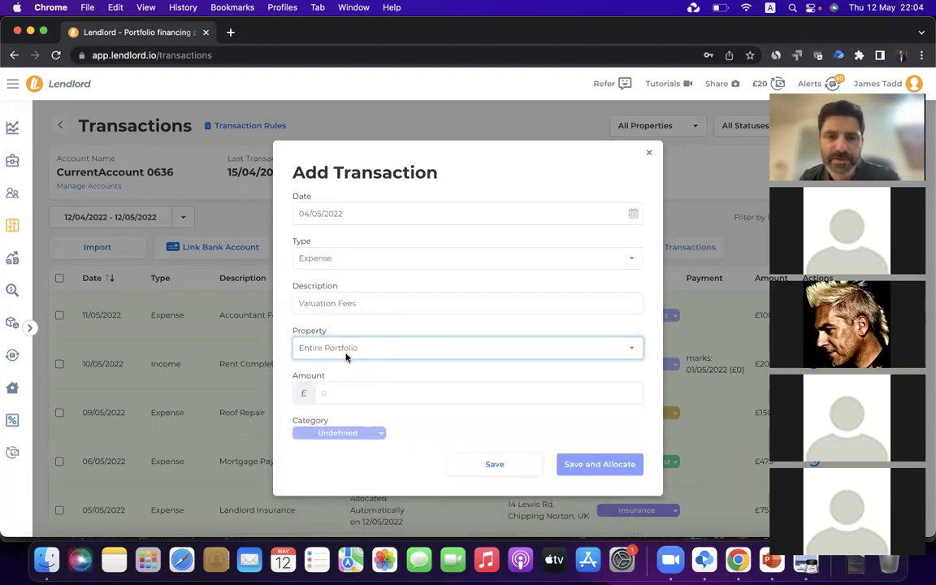
# Enter the amount 385 and Save and Allocate the expense
pyautogui.click(349, 394)
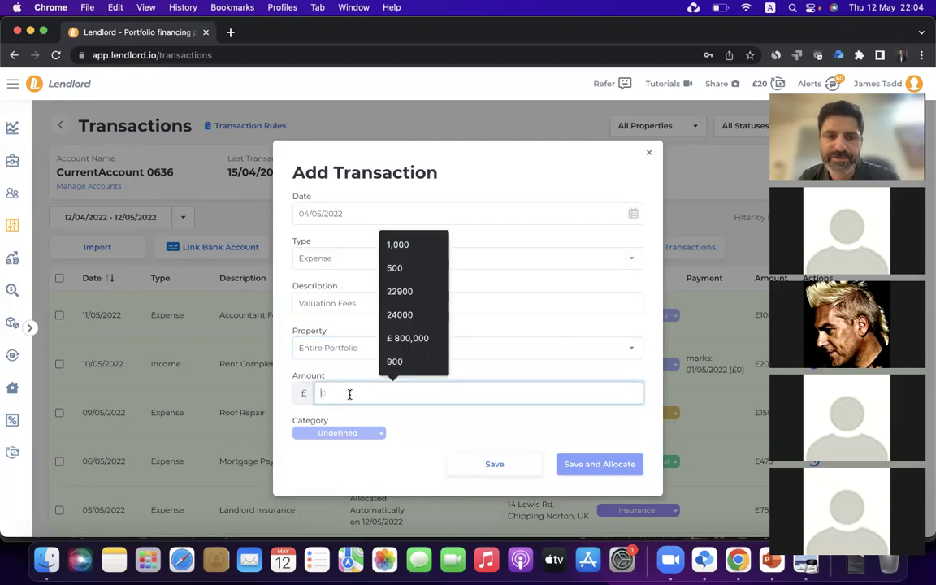
pyautogui.click(396, 267)
pyautogui.click(408, 413)
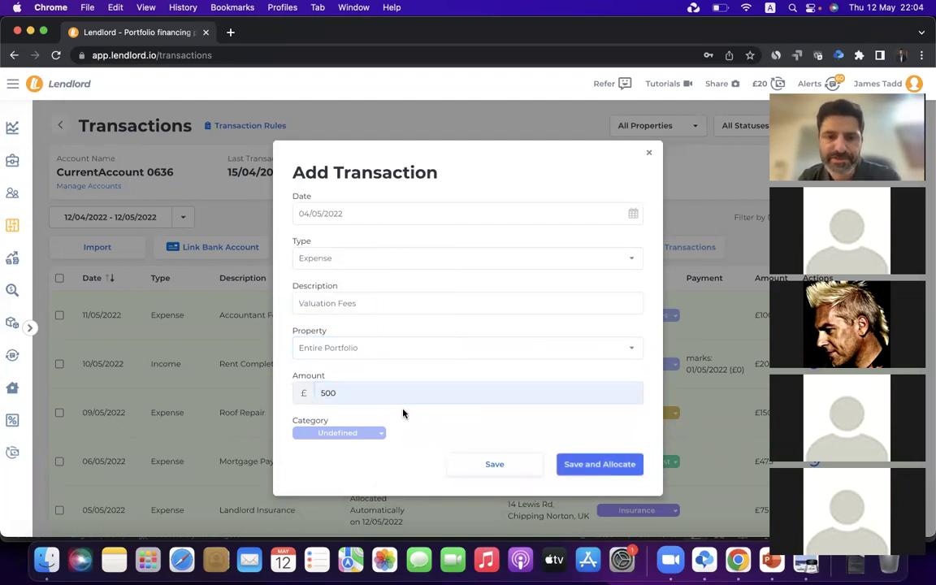
pyautogui.doubleClick(466, 398)
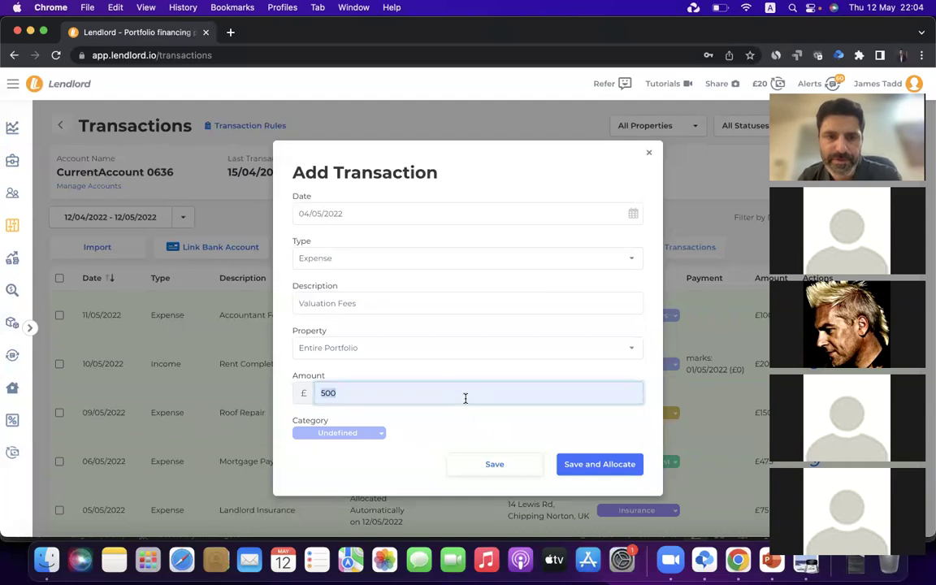
pyautogui.write('385')
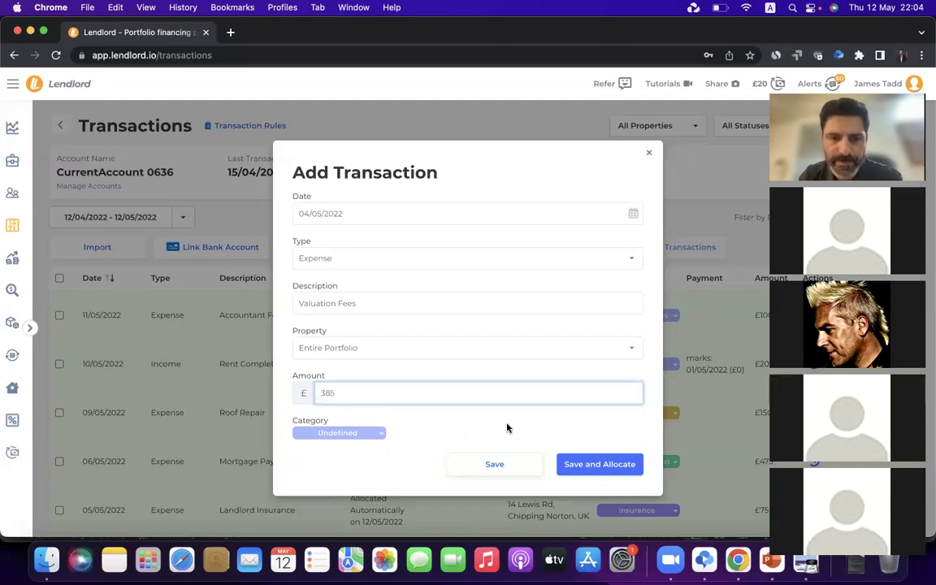
pyautogui.click(599, 470)
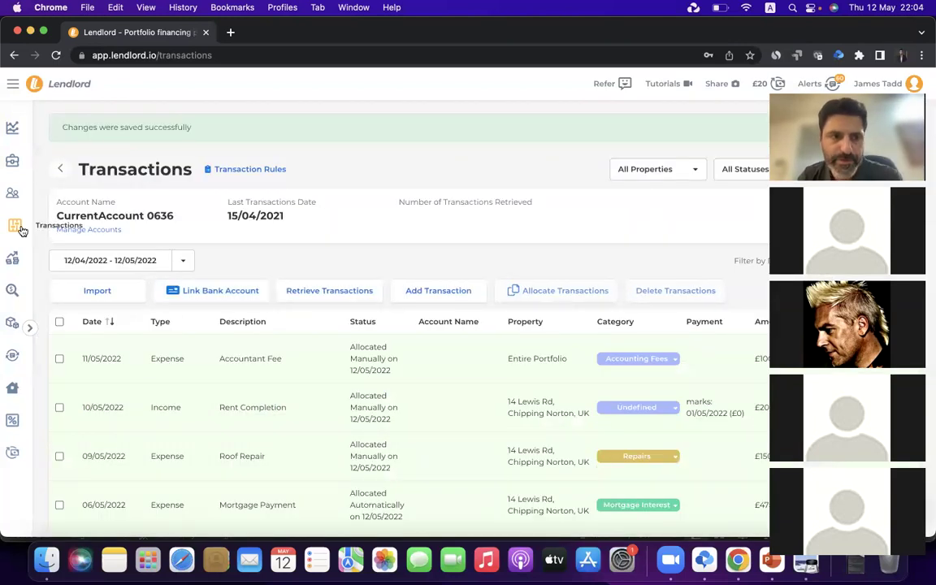
# Filter Profit and Loss to the Entire Portfolio and open May 2022's £485 monthly expenses
pyautogui.click(12, 257)
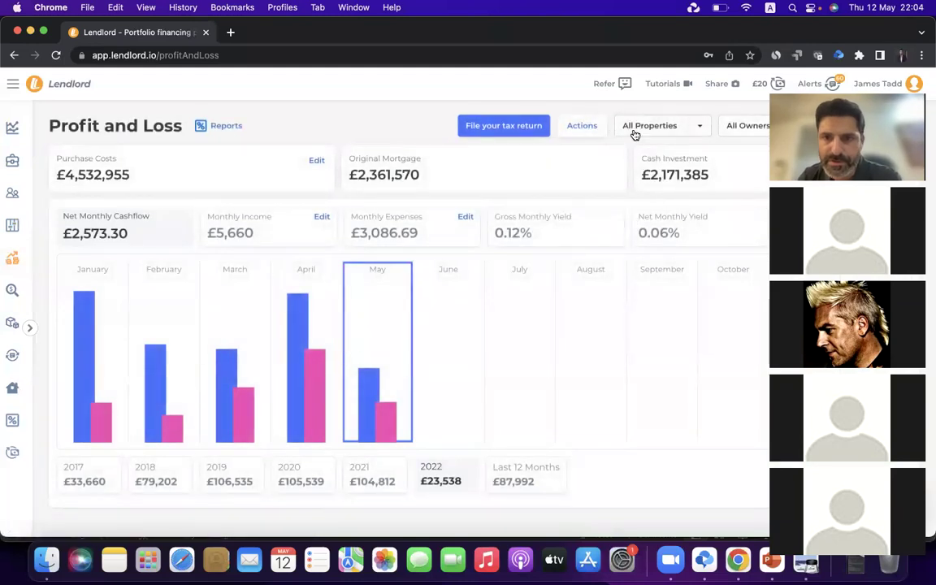
pyautogui.click(635, 128)
pyautogui.click(648, 153)
pyautogui.scroll(-5, 652, 244)
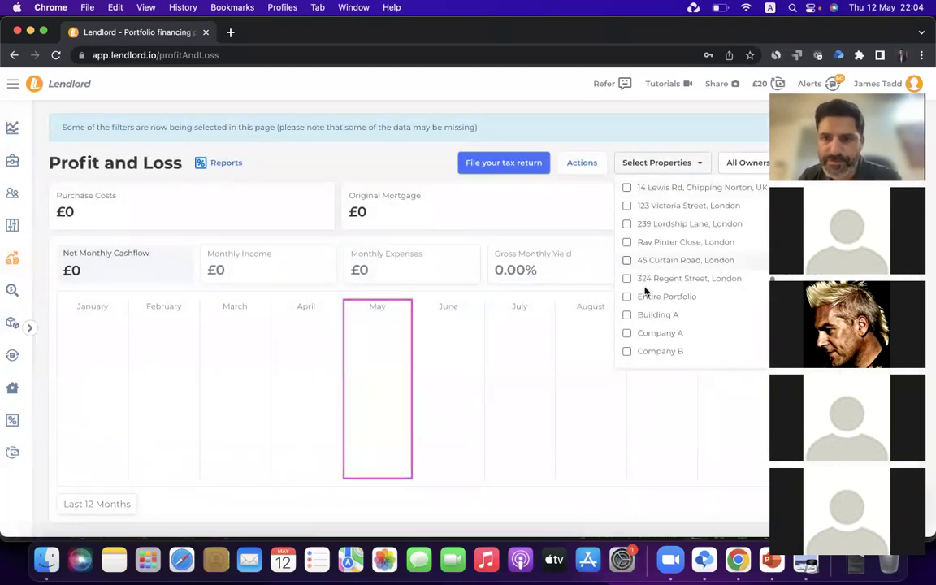
pyautogui.click(648, 297)
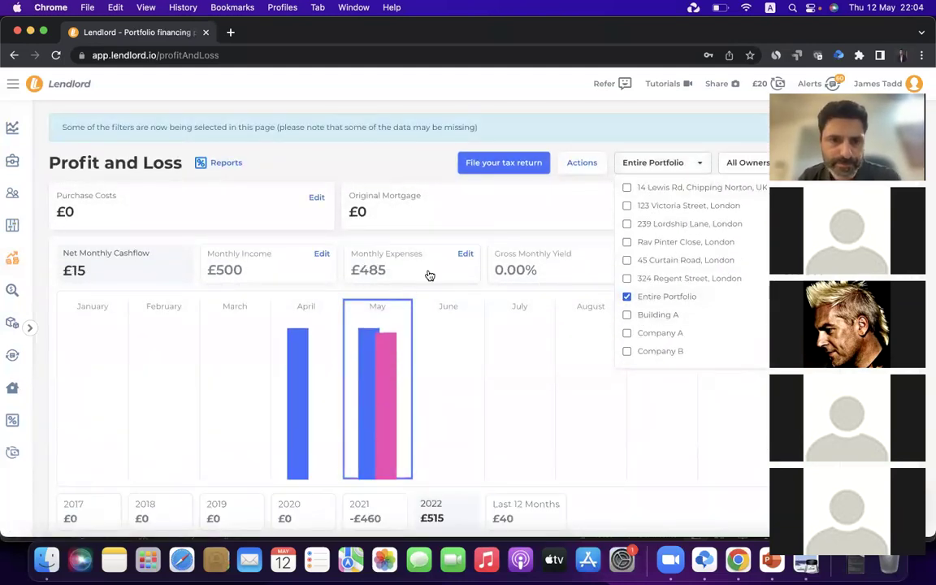
pyautogui.click(465, 253)
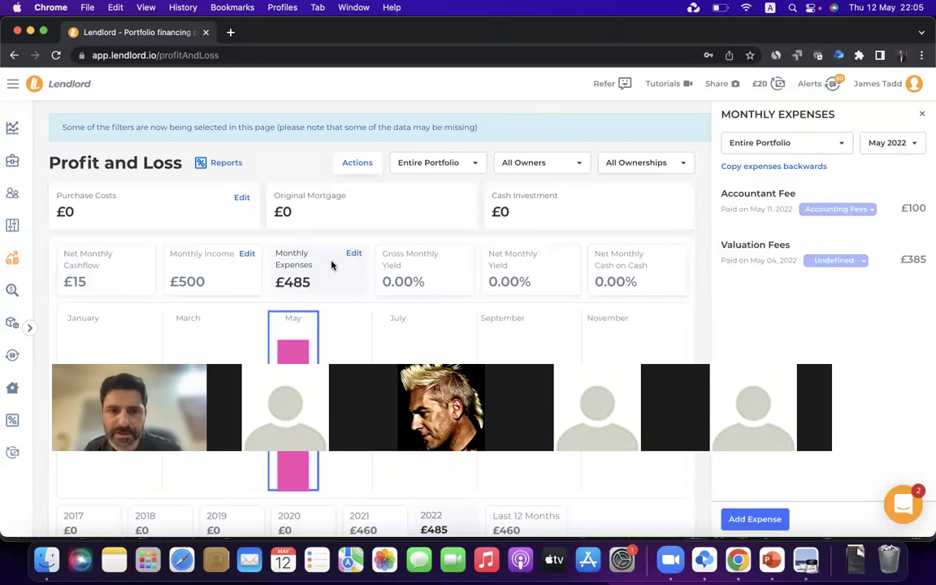
pyautogui.moveTo(794, 289)
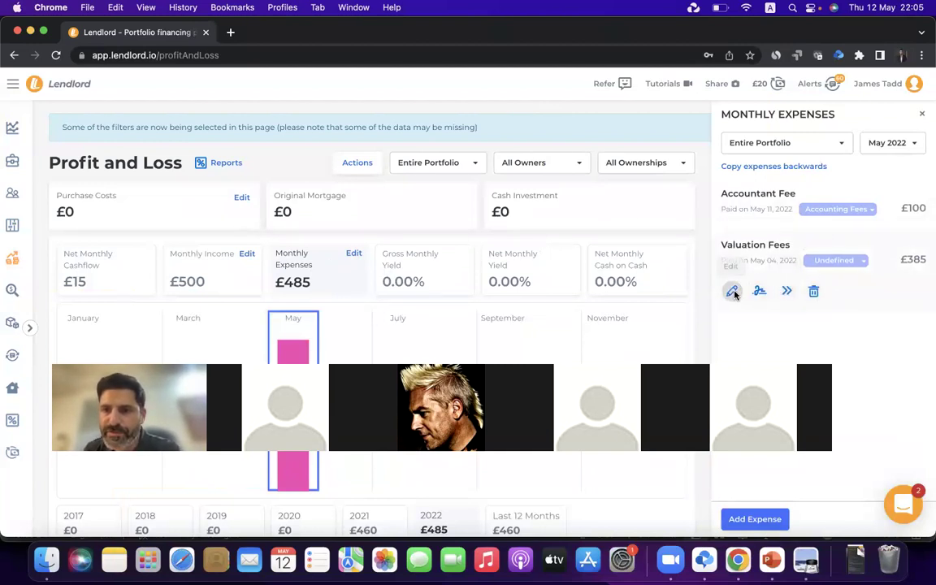
pyautogui.click(787, 291)
pyautogui.click(370, 237)
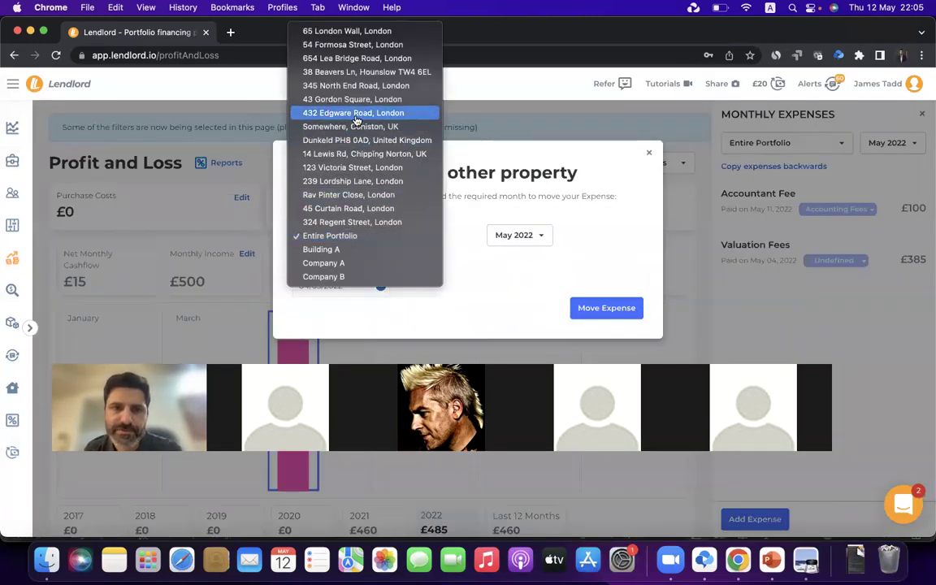
pyautogui.click(358, 208)
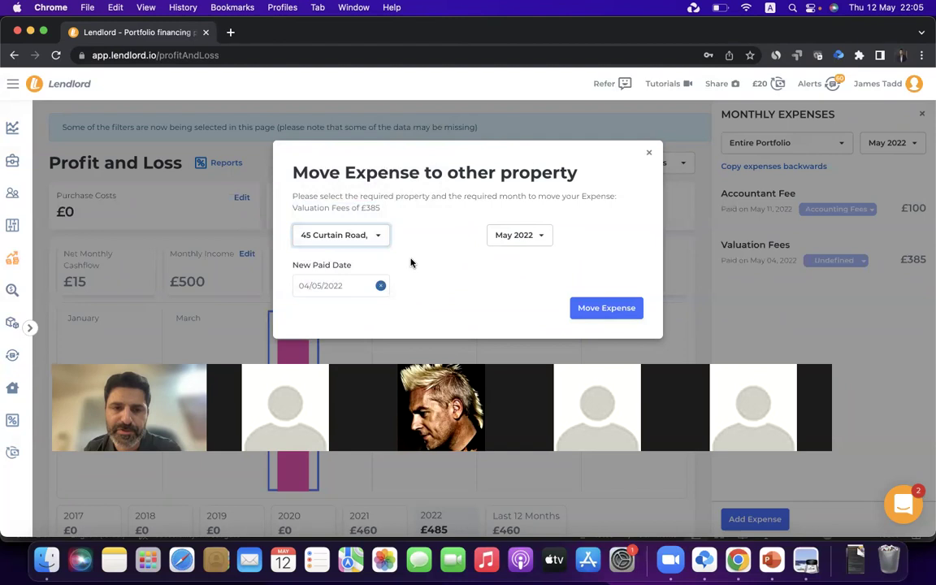
pyautogui.click(597, 313)
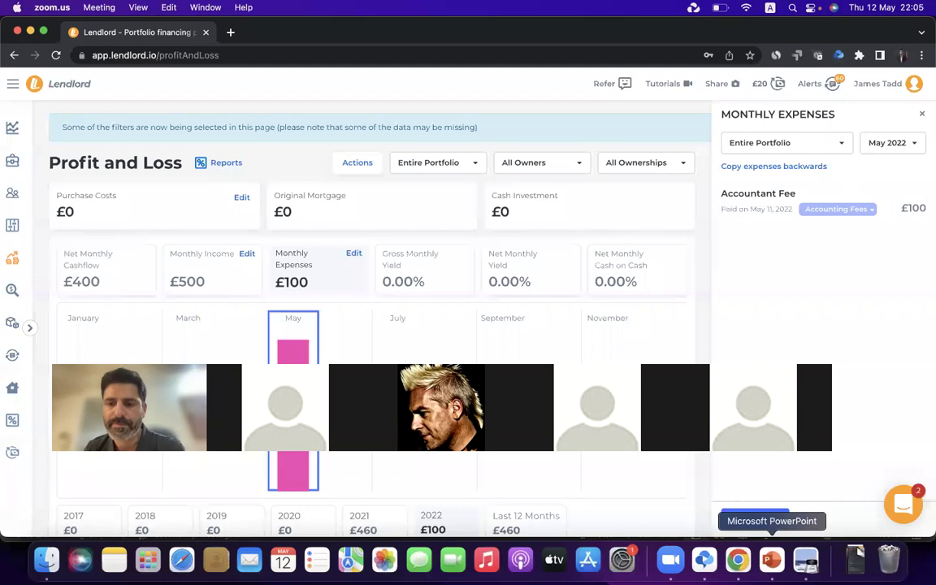
pyautogui.click(772, 559)
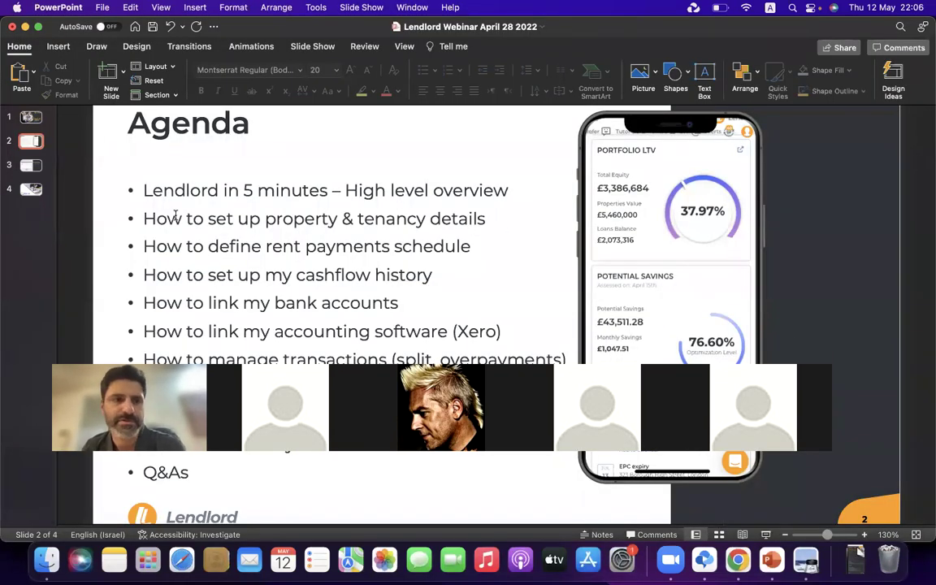
# Show slide 3, 'Important Links', of the Lendlord Webinar deck, then return to Lendlord in Chrome
pyautogui.click(30, 163)
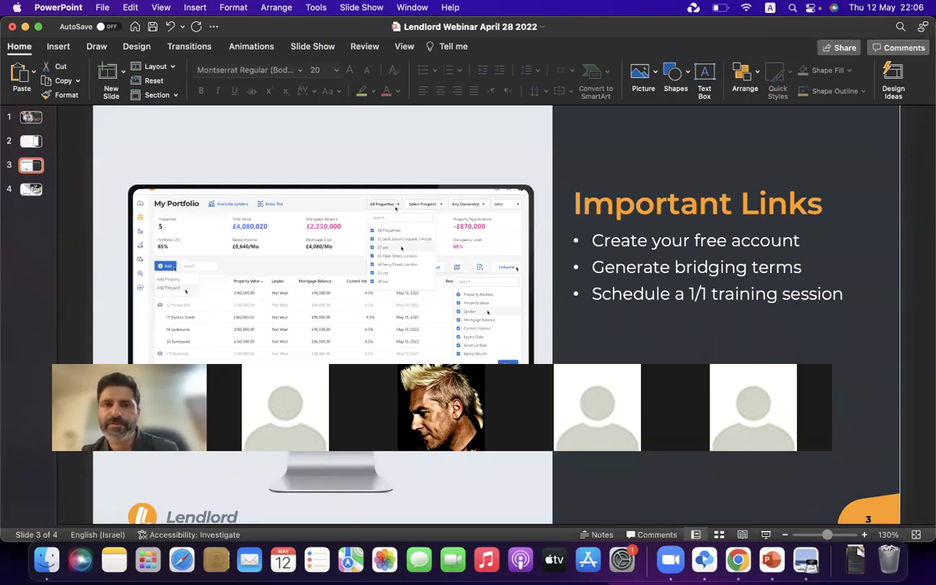
pyautogui.click(738, 559)
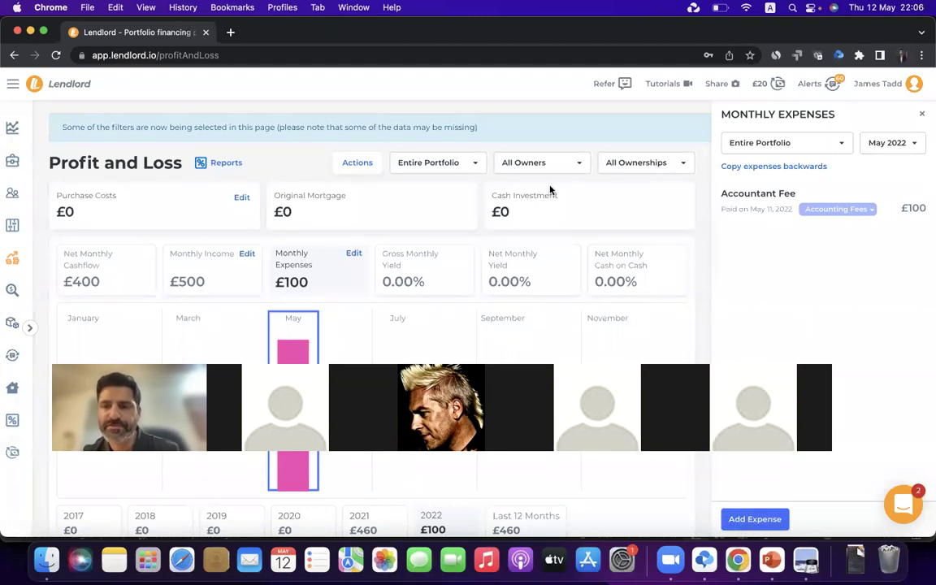